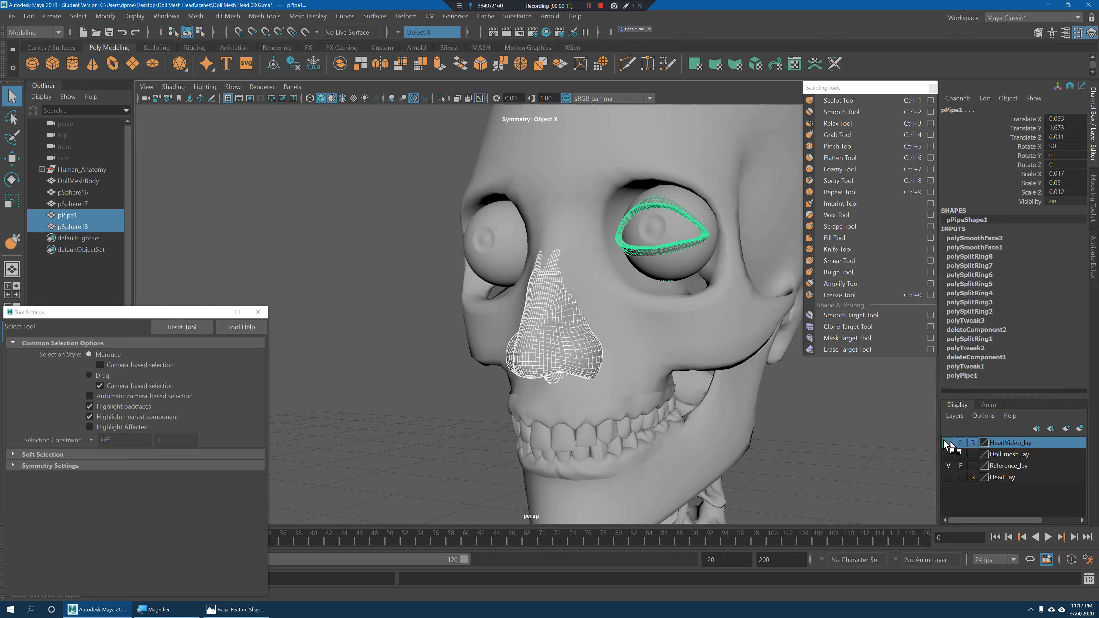
# Add the selected eyelid ring pPipe1 and nose pSphere18 to the HeadVideo_lay layer.
pyautogui.click(1006, 466)
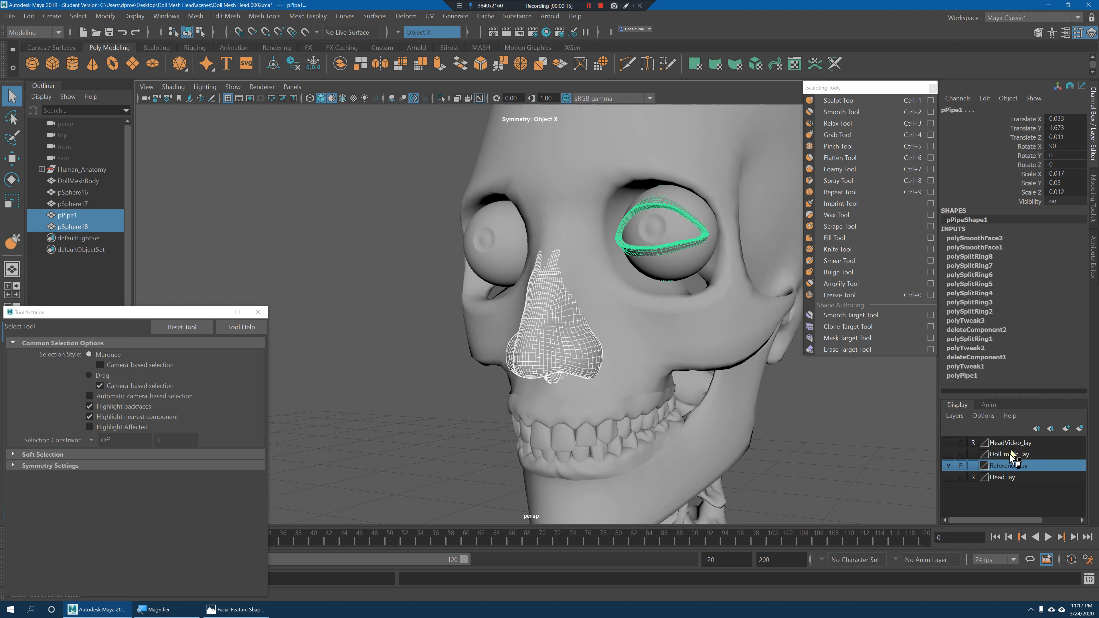
pyautogui.click(1011, 440)
pyautogui.rightClick(1011, 441)
pyautogui.click(1017, 466)
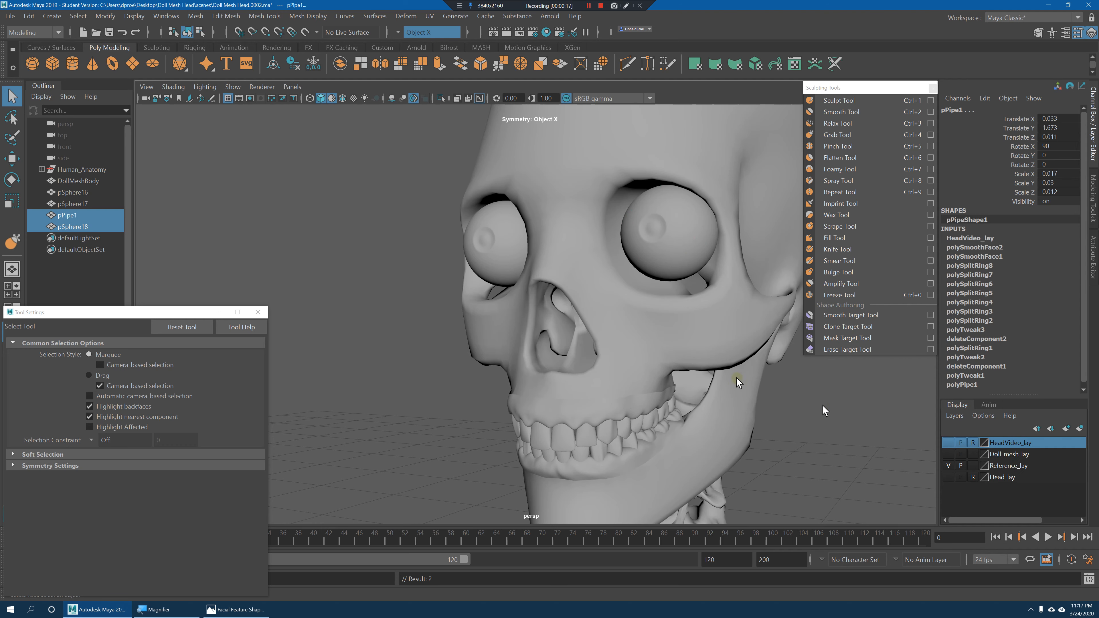
# Create a polygon sphere and raise it to the skull's jaw height, at about Y 1.587.
pyautogui.scroll(-5, 736, 378)
pyautogui.keyDown('alt'); pyautogui.moveTo(728, 367); pyautogui.dragTo(646, 329); pyautogui.keyUp('alt')
pyautogui.click(51, 16)
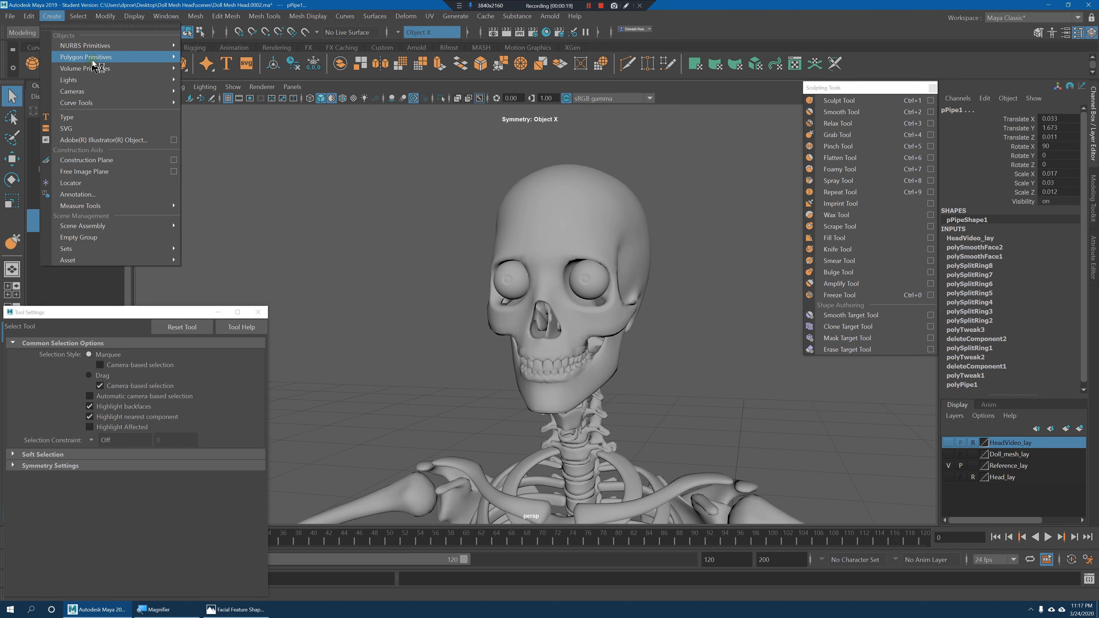
pyautogui.moveTo(97, 59)
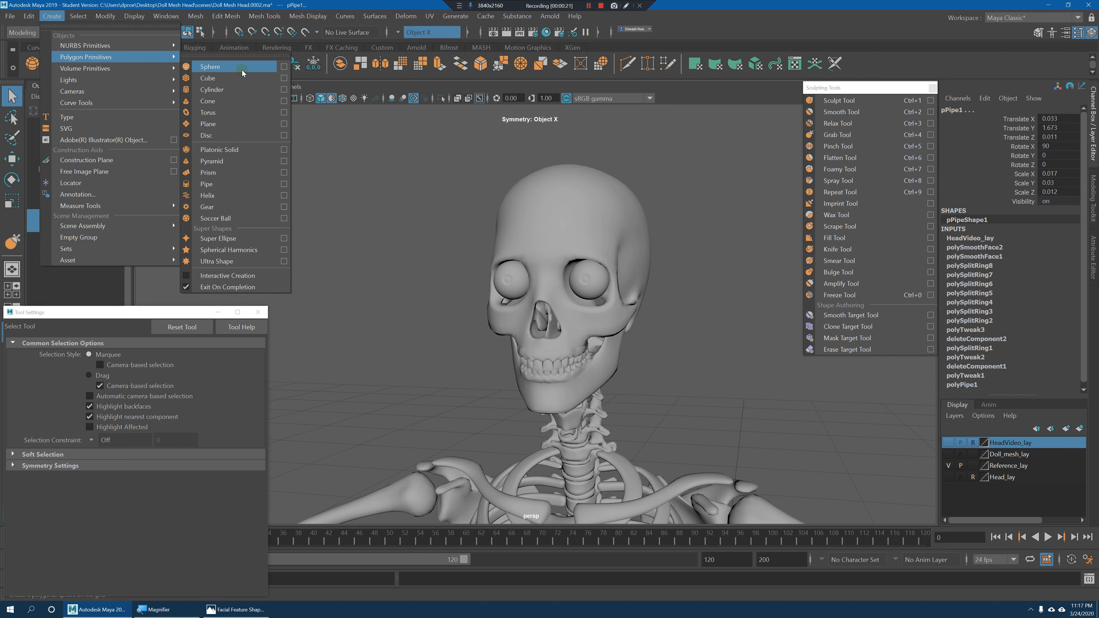
pyautogui.click(217, 67)
pyautogui.scroll(-5, 589, 226)
pyautogui.press('w')
pyautogui.keyDown('alt'); pyautogui.moveTo(651, 353); pyautogui.dragTo(550, 202); pyautogui.keyUp('alt')
# Scale the sphere uniformly to about 0.035 and move it in front of the mouth, at about Y 1.613, Z 0.05.
pyautogui.press('r')
pyautogui.moveTo(541, 257); pyautogui.dragTo(297, 253)
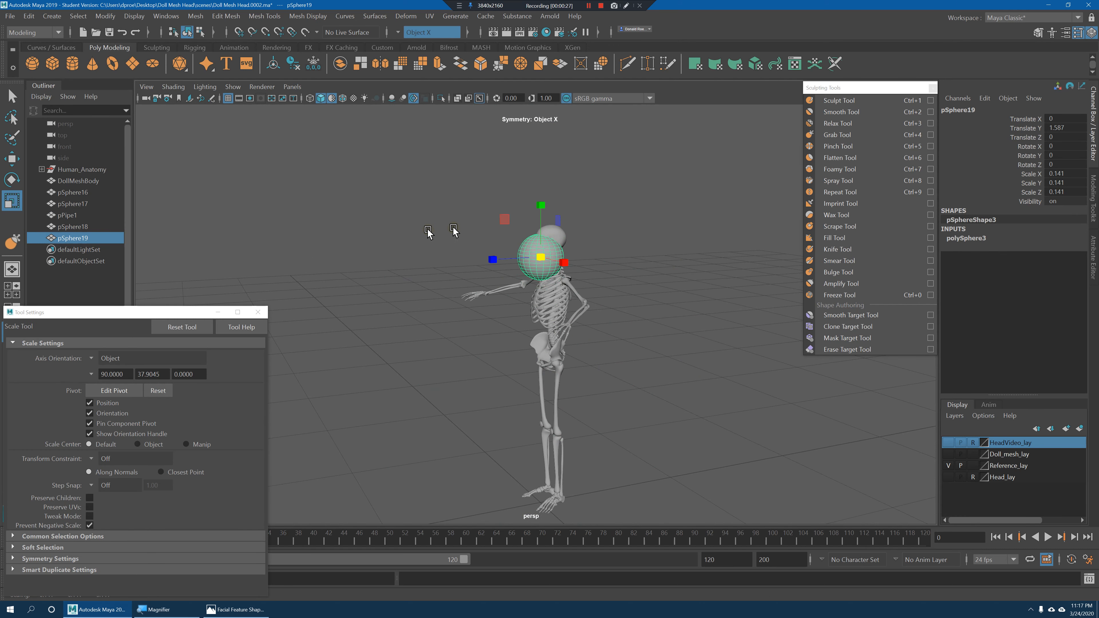
pyautogui.keyDown('alt'); pyautogui.moveTo(504, 233); pyautogui.dragTo(630, 240, button='right'); pyautogui.keyUp('alt')
pyautogui.keyDown('alt'); pyautogui.moveTo(471, 224); pyautogui.dragTo(596, 229, button='right'); pyautogui.keyUp('alt')
pyautogui.keyDown('alt'); pyautogui.moveTo(596, 229); pyautogui.dragTo(587, 297, button='middle'); pyautogui.keyUp('alt')
pyautogui.keyDown('alt'); pyautogui.moveTo(586, 297); pyautogui.dragTo(701, 295, button='right'); pyautogui.keyUp('alt')
pyautogui.moveTo(518, 255); pyautogui.dragTo(395, 251)
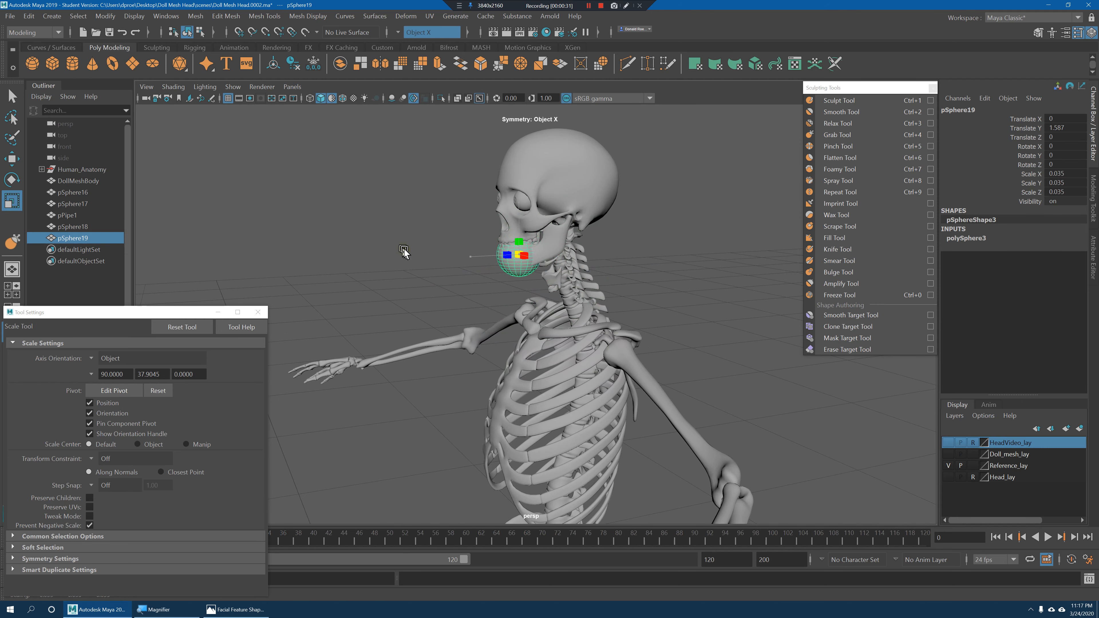
pyautogui.press('w')
pyautogui.moveTo(522, 196); pyautogui.dragTo(519, 192)
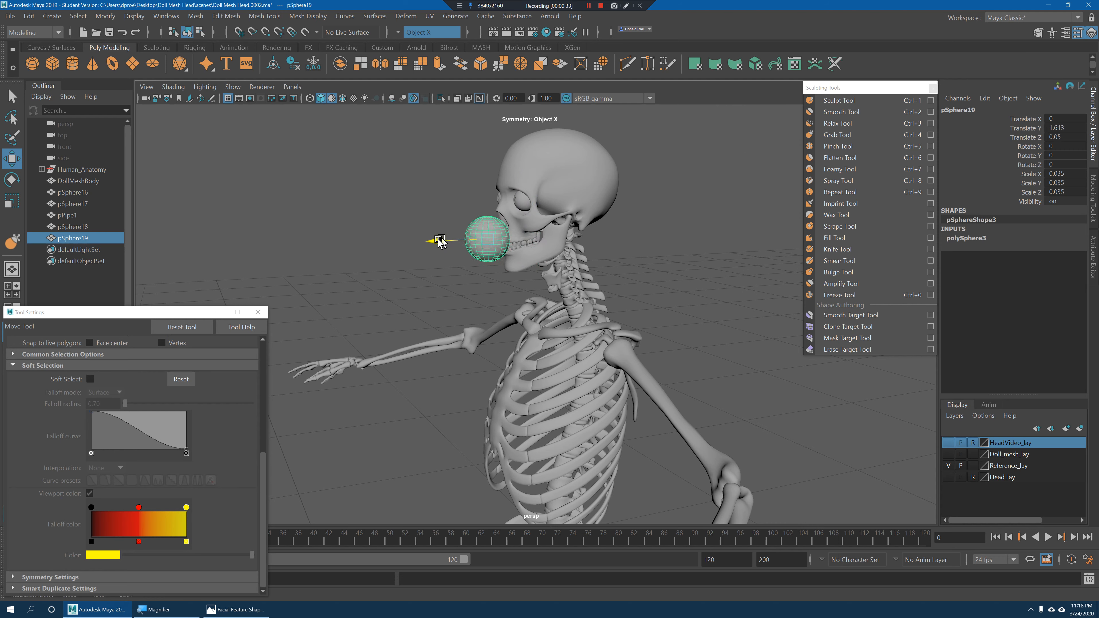
# Flatten the sphere into a lip shape scaled about 0.034, 0.006, 0.008 and move it toward the teeth at about Z 0.035.
pyautogui.press('f')
pyautogui.press('r')
pyautogui.moveTo(535, 271); pyautogui.dragTo(587, 385)
pyautogui.scroll(2, 557, 329)
pyautogui.press('w')
pyautogui.moveTo(530, 301); pyautogui.dragTo(595, 362)
pyautogui.keyDown('alt'); pyautogui.moveTo(594, 362); pyautogui.dragTo(615, 339, button='right'); pyautogui.keyUp('alt')
pyautogui.scroll(5, 606, 340)
# Show the lip shape unsmoothed, select the vertices at its outer end and turn on soft selection.
pyautogui.press('1')
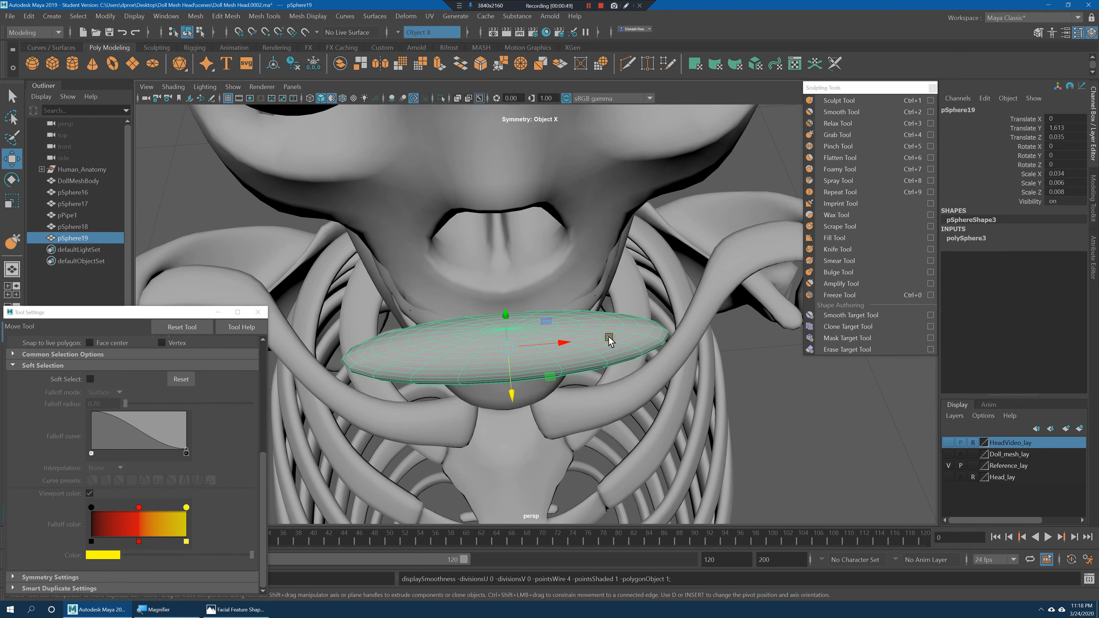
pyautogui.moveTo(615, 333); pyautogui.dragTo(565, 301, button='right')
pyautogui.keyDown('alt'); pyautogui.moveTo(621, 326); pyautogui.dragTo(624, 304); pyautogui.keyUp('alt')
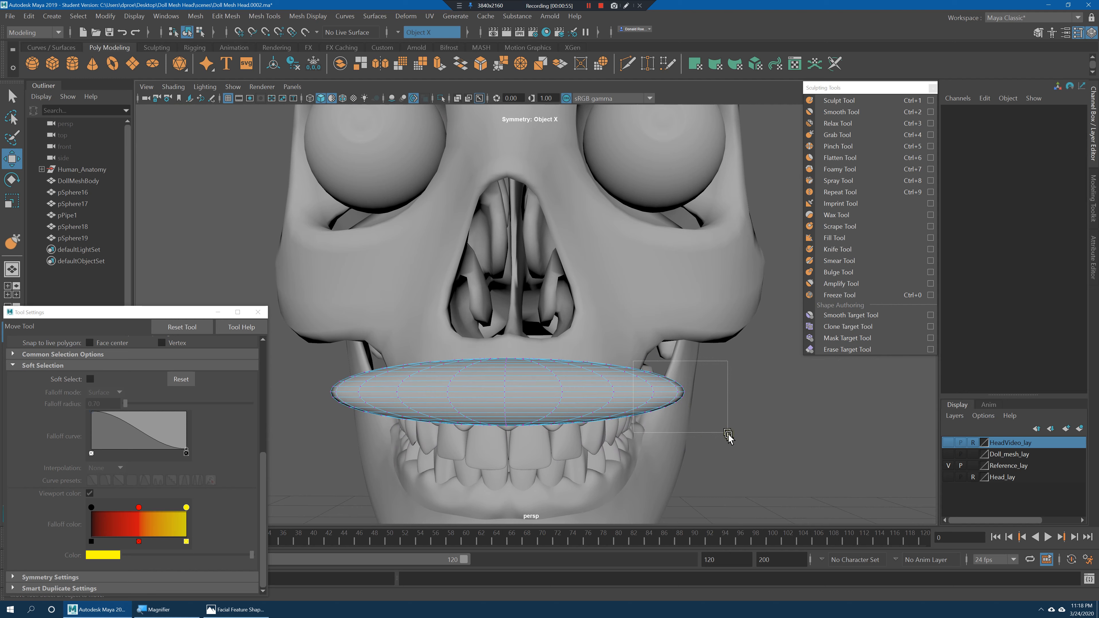
pyautogui.moveTo(728, 435); pyautogui.dragTo(727, 435)
pyautogui.press('b')
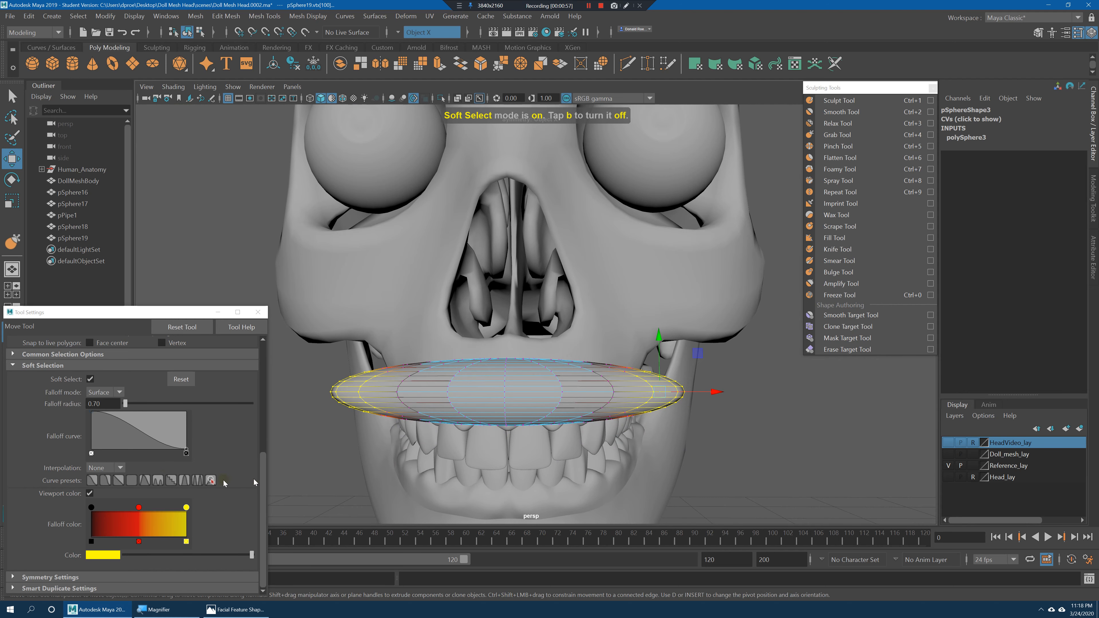
# Set the soft selection falloff radius to 2 and pull the lip's outer ends back so it curves around the teeth.
pyautogui.keyDown('alt'); pyautogui.moveTo(759, 391); pyautogui.dragTo(630, 426); pyautogui.keyUp('alt')
pyautogui.hotkey('ctrl', 'z')
pyautogui.click(104, 401)
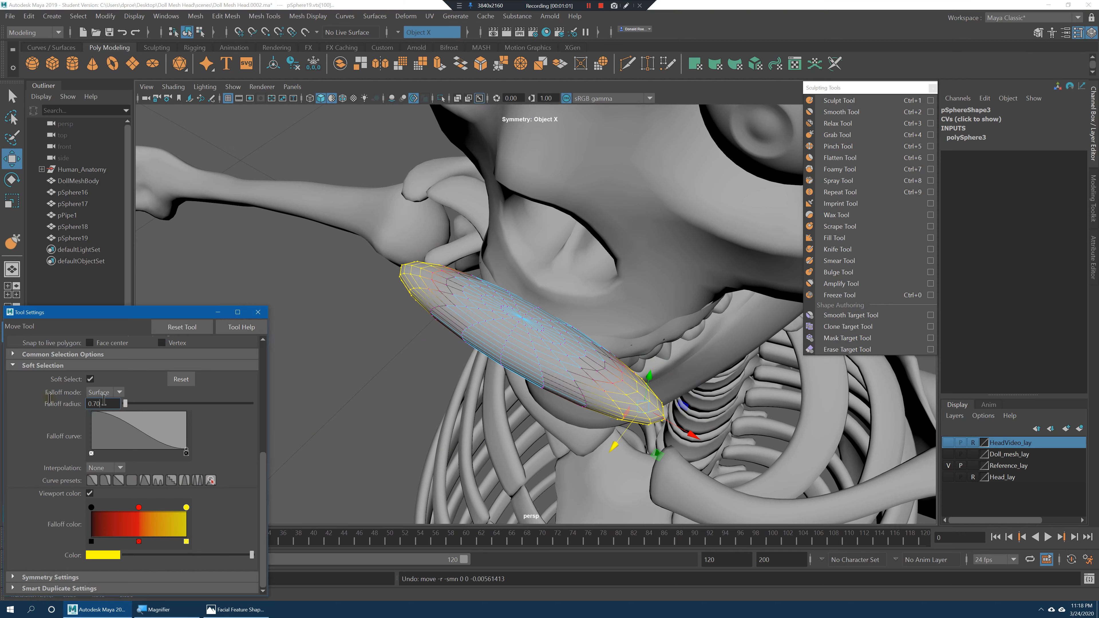
pyautogui.write('2')
pyautogui.press('Return')
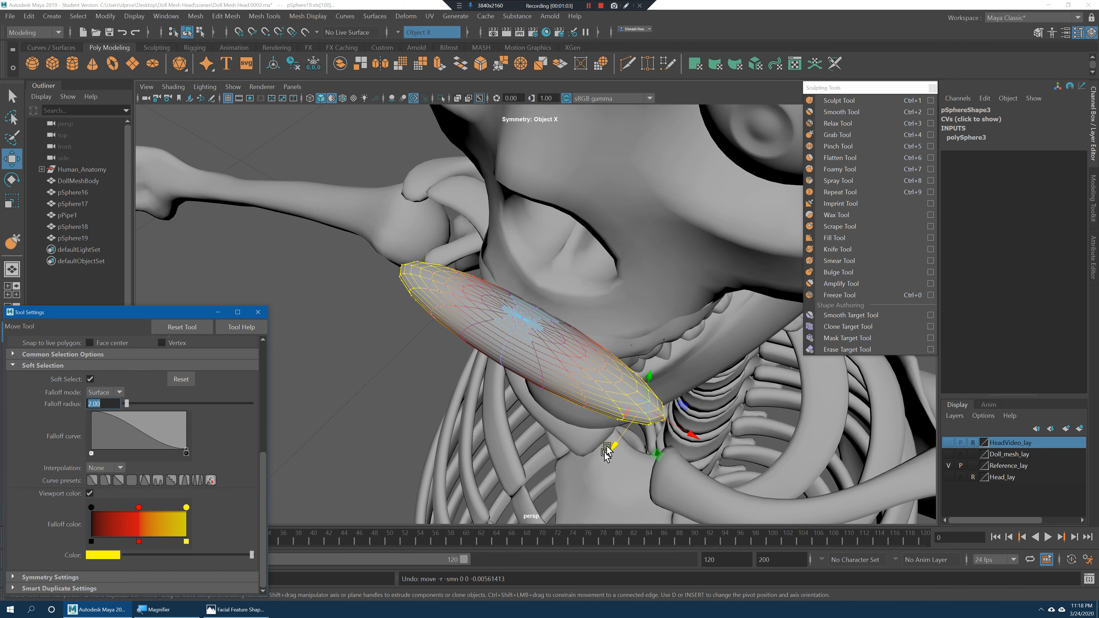
pyautogui.moveTo(613, 446); pyautogui.dragTo(555, 365)
pyautogui.press('e')
pyautogui.press('w')
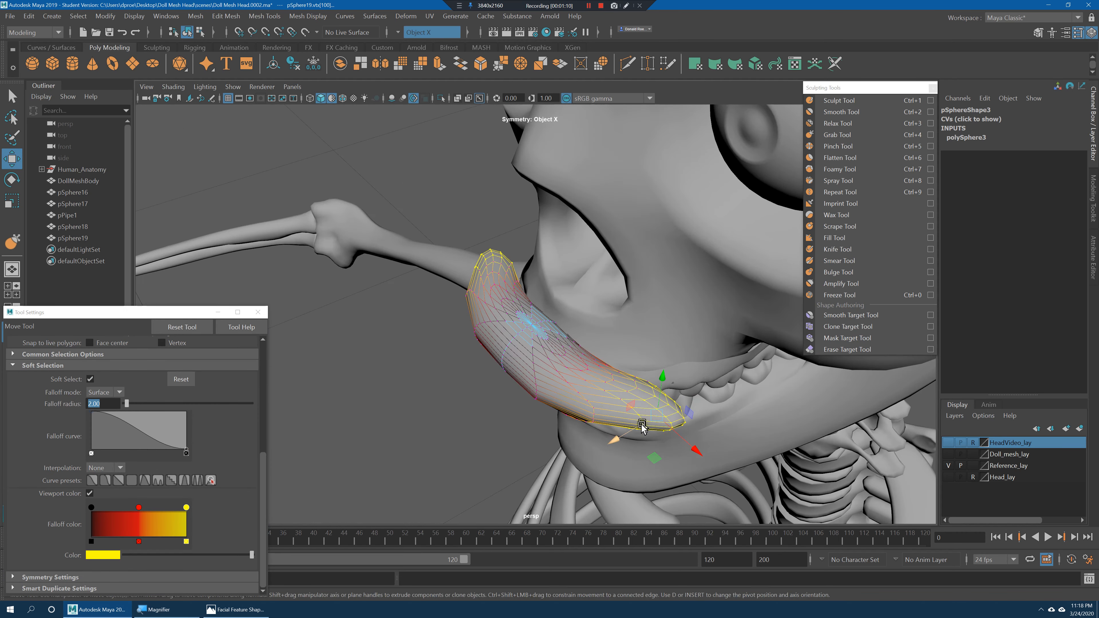
# Return to object mode and position the curved lip against the upper teeth at about Y 1.605, Z 0.027.
pyautogui.moveTo(545, 300); pyautogui.dragTo(610, 282, button='right')
pyautogui.moveTo(532, 335)
pyautogui.keyDown('alt'); pyautogui.mouseDown()
pyautogui.moveTo(569, 360)
pyautogui.moveTo(537, 352)
pyautogui.mouseUp(); pyautogui.keyUp('alt')
pyautogui.moveTo(488, 384); pyautogui.dragTo(519, 338)
pyautogui.press('e')
pyautogui.press('w')
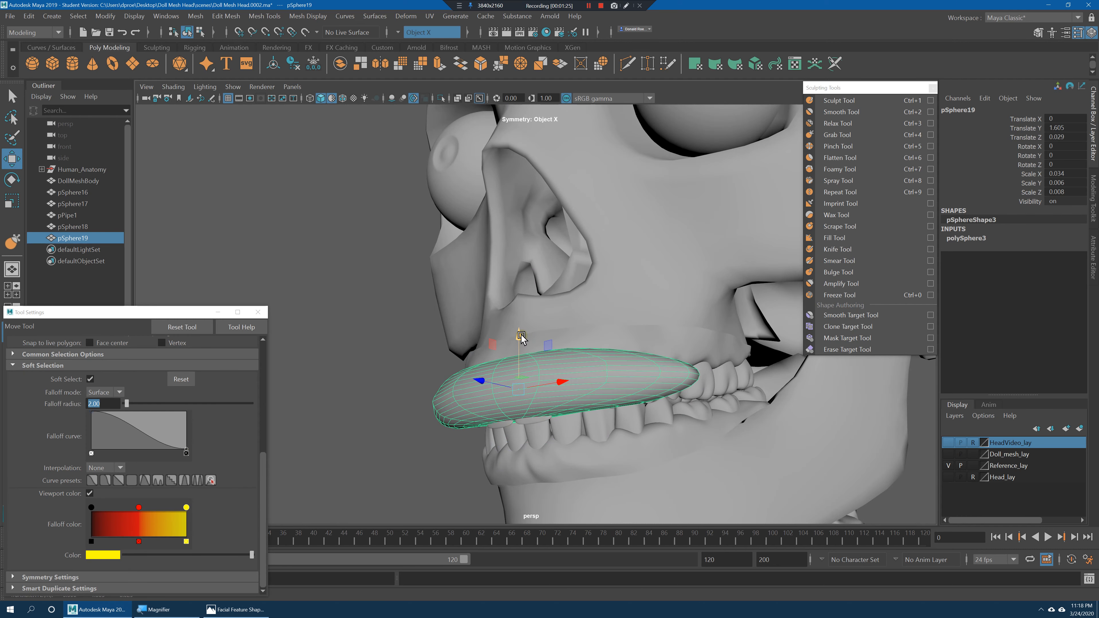
pyautogui.scroll(-5, 520, 341)
pyautogui.keyDown('alt'); pyautogui.moveTo(570, 349); pyautogui.dragTo(571, 343); pyautogui.keyUp('alt')
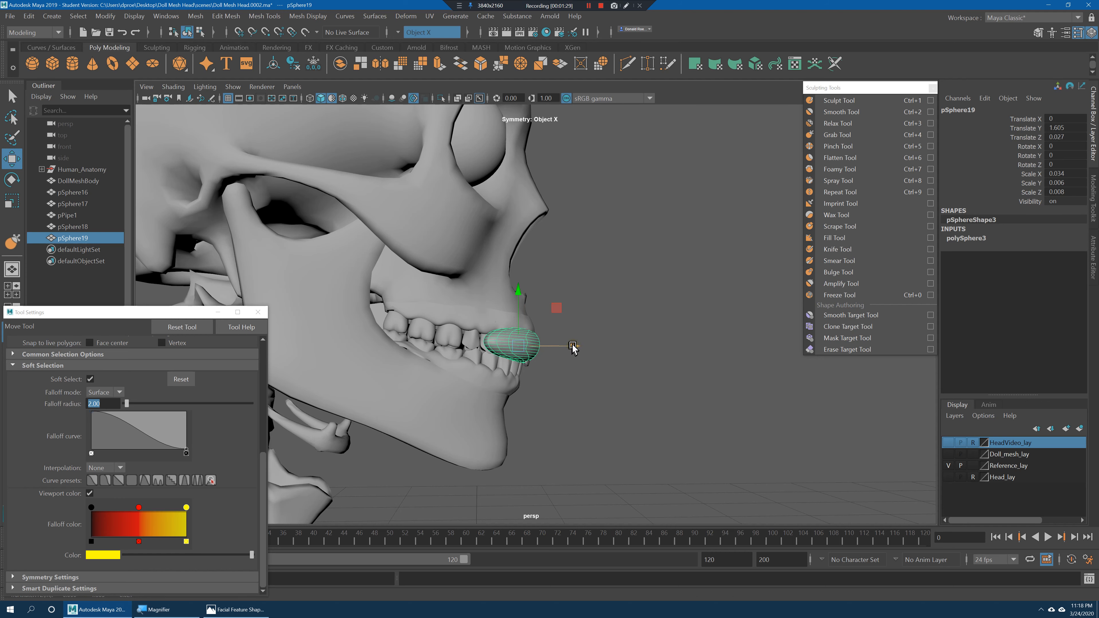
# Duplicate the upper lip and place the copy directly beneath it as the lower lip.
pyautogui.hotkey('ctrl', 'd')
pyautogui.moveTo(519, 292); pyautogui.dragTo(578, 396)
pyautogui.click(701, 391)
pyautogui.keyDown('alt'); pyautogui.moveTo(734, 393); pyautogui.dragTo(660, 382, button='right'); pyautogui.keyUp('alt')
pyautogui.moveTo(659, 381)
pyautogui.keyDown('alt'); pyautogui.mouseDown()
pyautogui.moveTo(729, 387)
pyautogui.moveTo(680, 386)
pyautogui.mouseUp(); pyautogui.keyUp('alt')
pyautogui.moveTo(680, 385)
pyautogui.keyDown('alt'); pyautogui.mouseDown(button='right')
pyautogui.moveTo(705, 392)
pyautogui.moveTo(668, 383)
pyautogui.mouseUp(button='right'); pyautogui.keyUp('alt')
pyautogui.click(544, 379)
pyautogui.click(562, 356)
pyautogui.keyDown('alt'); pyautogui.moveTo(654, 357); pyautogui.dragTo(584, 383); pyautogui.keyUp('alt')
pyautogui.click(582, 385)
pyautogui.click(458, 402)
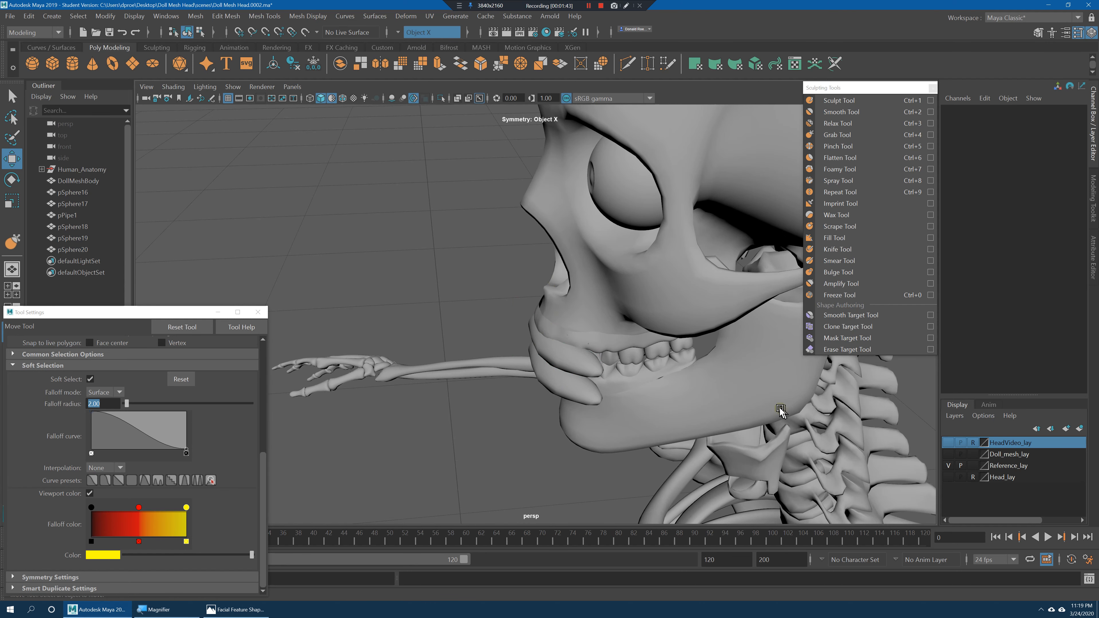
pyautogui.keyDown('alt'); pyautogui.moveTo(669, 359); pyautogui.dragTo(646, 325); pyautogui.keyUp('alt')
pyautogui.click(576, 373)
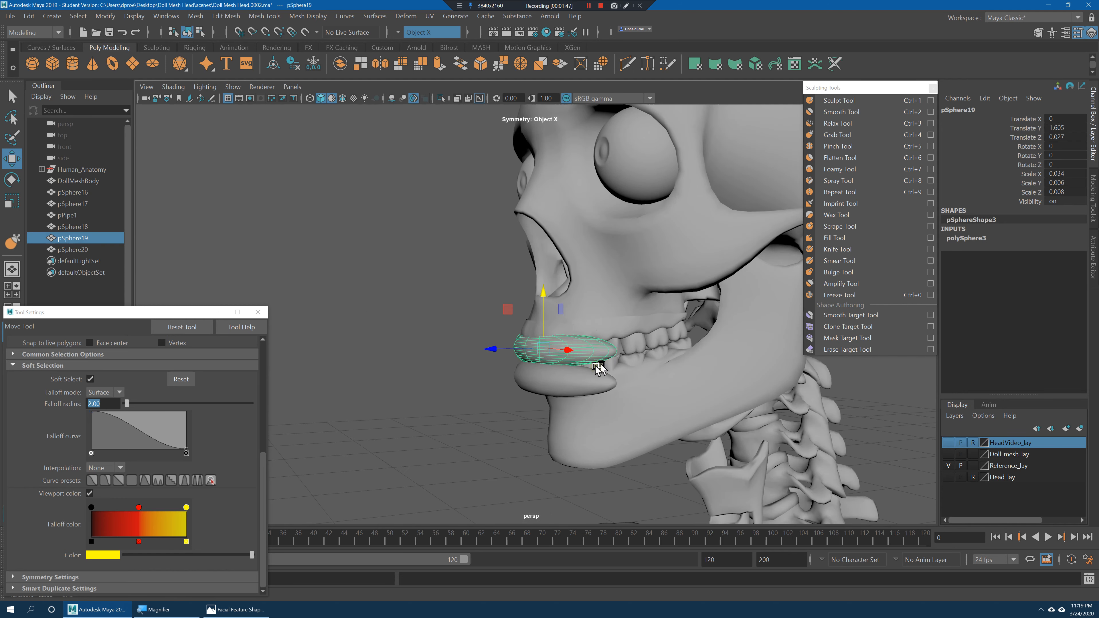
pyautogui.keyDown('shift'); pyautogui.click(526, 404); pyautogui.keyUp('shift')
pyautogui.click(835, 454)
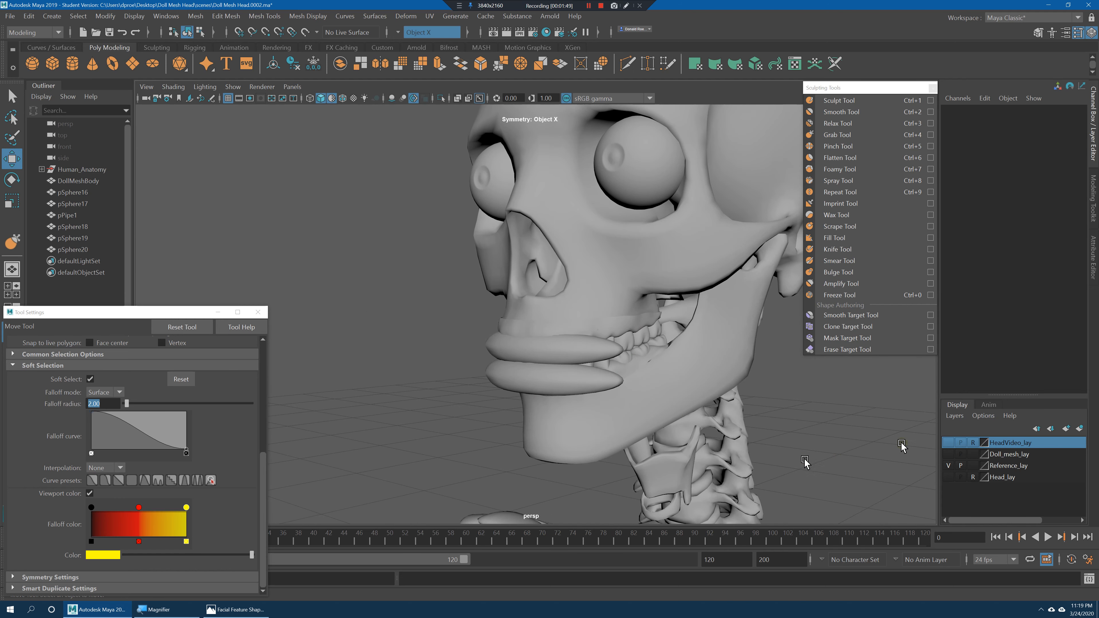
pyautogui.click(948, 443)
pyautogui.click(583, 260)
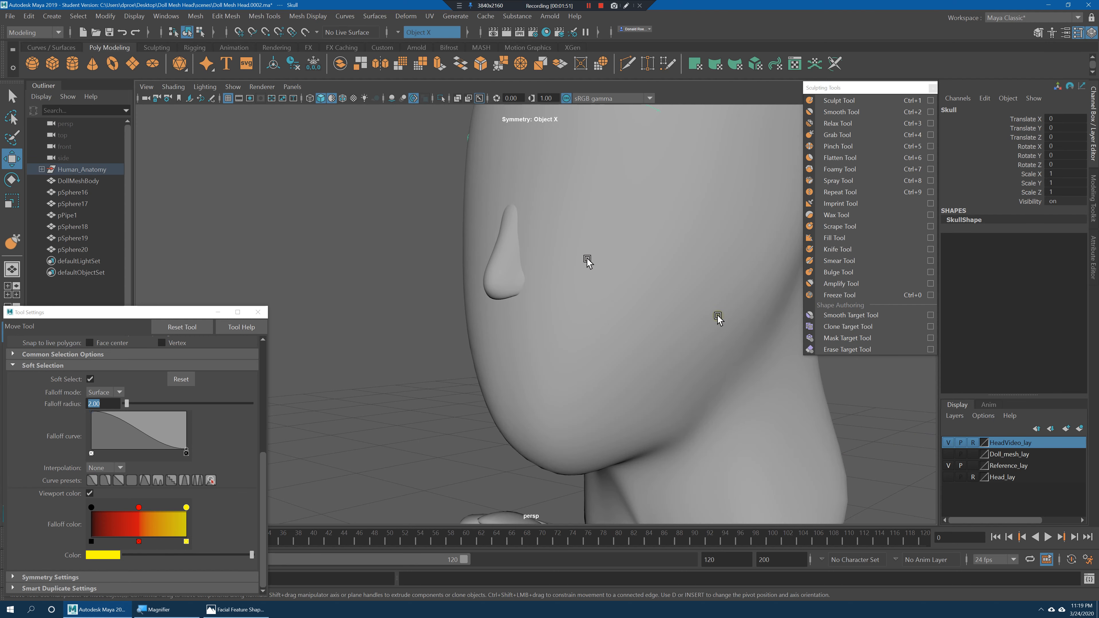
pyautogui.click(683, 280)
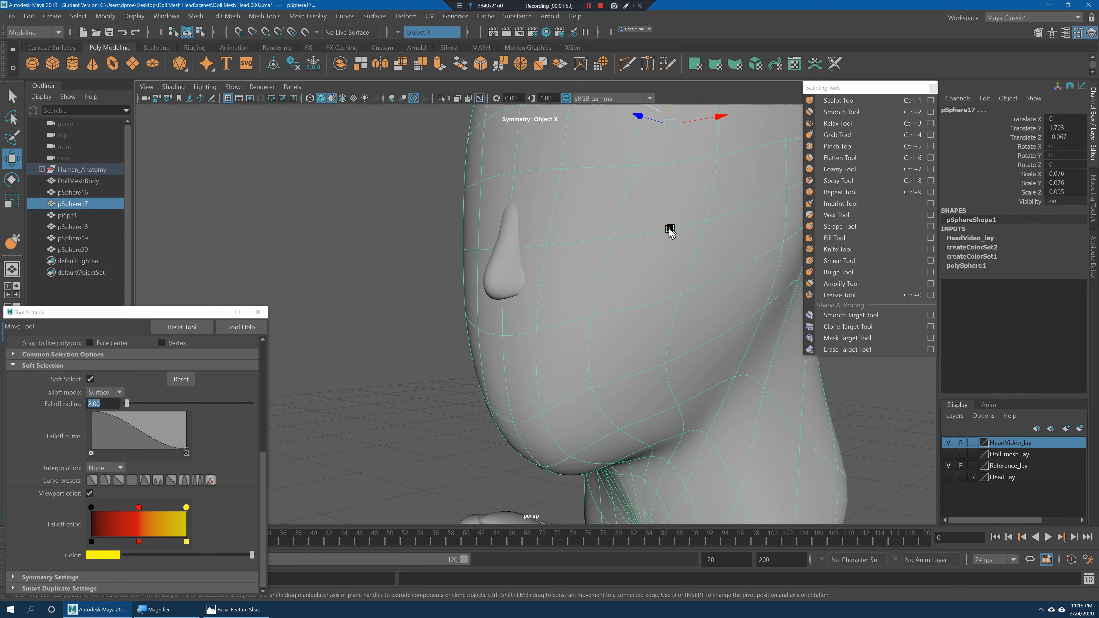
pyautogui.click(948, 443)
# Select the upper and lower lip shapes and add them to the HeadVideo_lay layer.
pyautogui.click(562, 346)
pyautogui.keyDown('shift'); pyautogui.click(563, 381); pyautogui.keyUp('shift')
pyautogui.rightClick(1009, 443)
pyautogui.click(1016, 468)
# Show the HeadVideo_lay layer and remove the head mesh pSphere17 from it.
pyautogui.click(947, 442)
pyautogui.click(645, 289)
pyautogui.click(973, 442)
pyautogui.click(973, 443)
pyautogui.rightClick(992, 444)
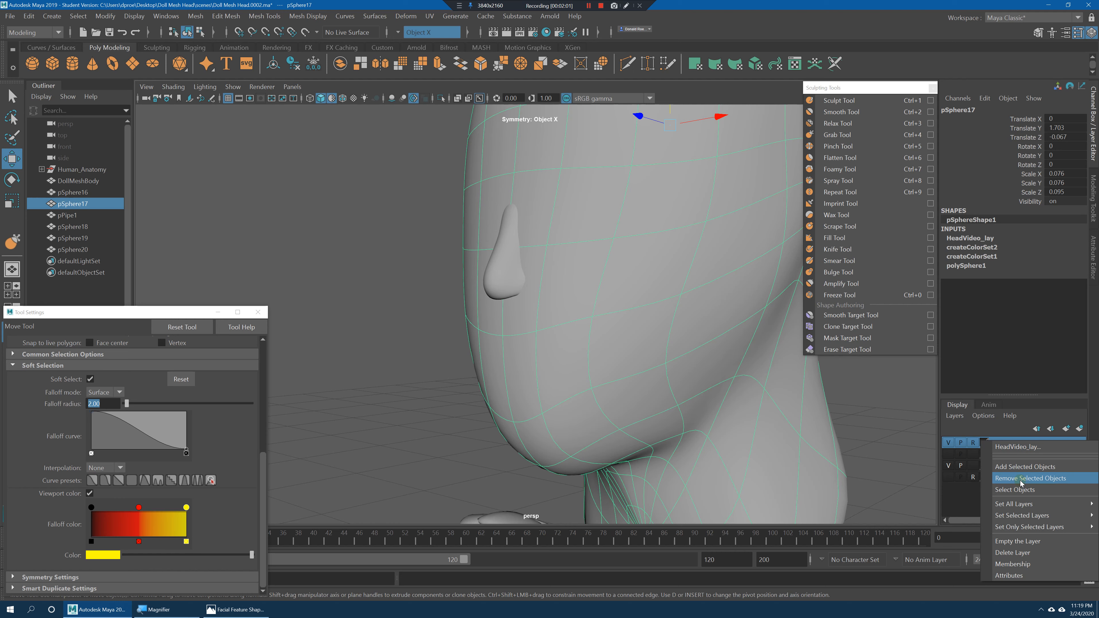
pyautogui.click(1021, 477)
# Turn off the head mesh's smooth preview, apply Smooth to its geometry and reselect the head.
pyautogui.scroll(-5, 685, 295)
pyautogui.scroll(3, 674, 323)
pyautogui.keyDown('alt'); pyautogui.moveTo(674, 321); pyautogui.dragTo(672, 319, button='right'); pyautogui.keyUp('alt')
pyautogui.keyDown('alt'); pyautogui.moveTo(615, 266); pyautogui.dragTo(639, 269); pyautogui.keyUp('alt')
pyautogui.press('1')
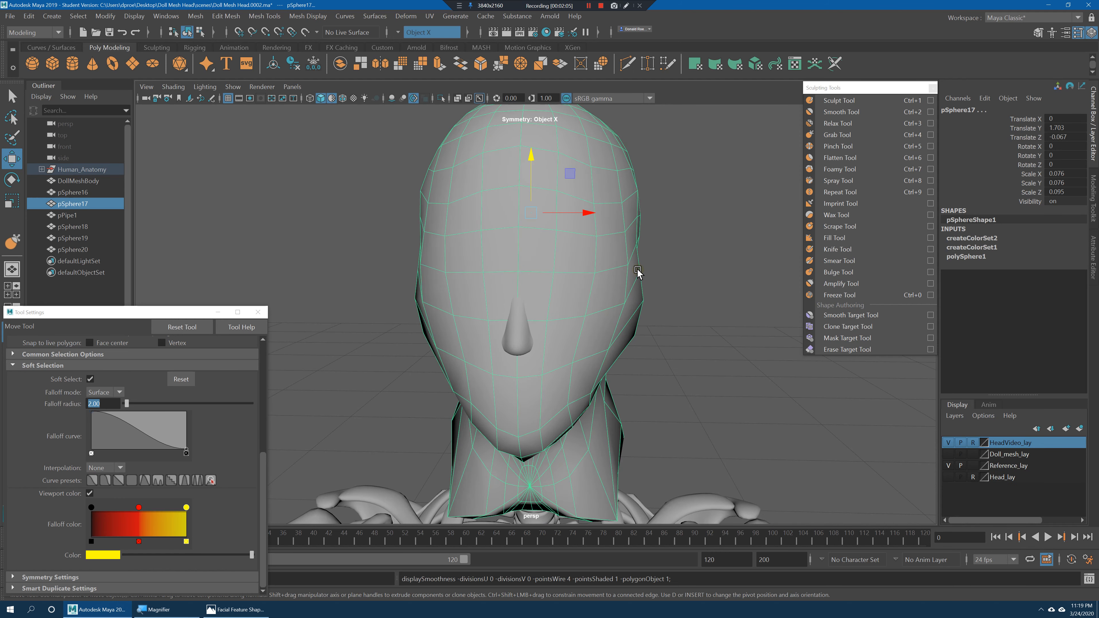
pyautogui.keyDown('alt'); pyautogui.moveTo(687, 322); pyautogui.dragTo(685, 328); pyautogui.keyUp('alt')
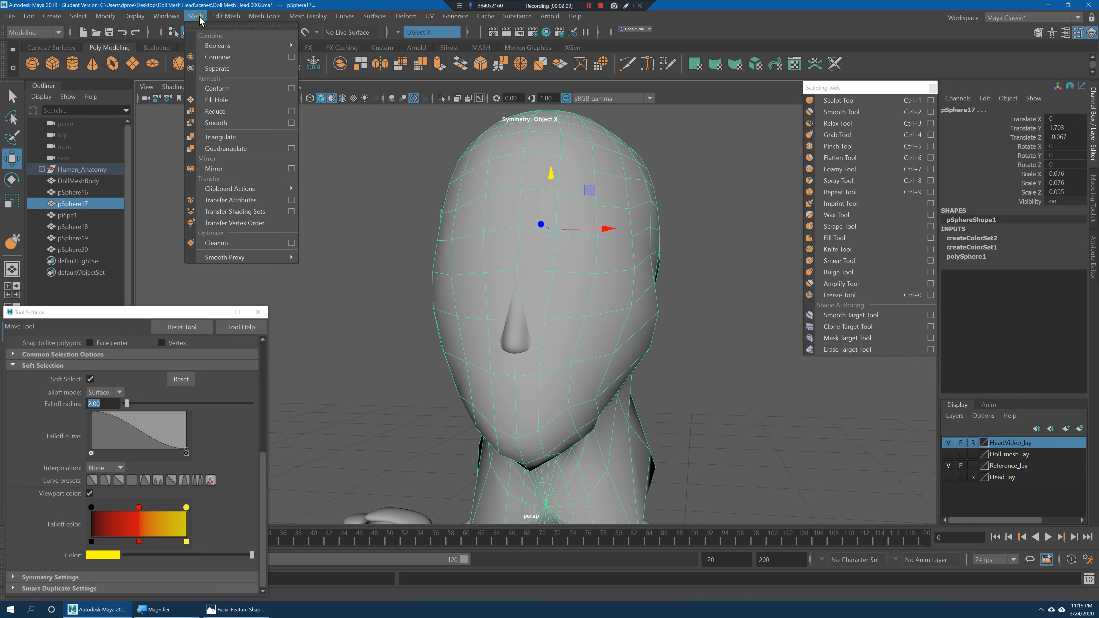
pyautogui.click(231, 123)
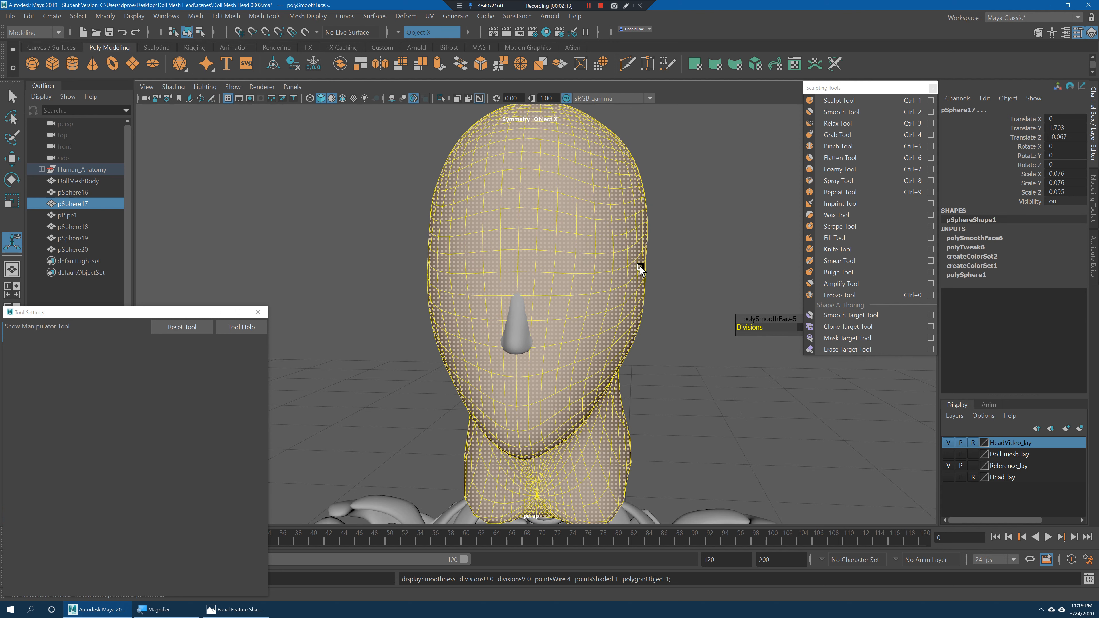
pyautogui.click(670, 265)
pyautogui.click(591, 243)
pyautogui.keyDown('alt'); pyautogui.moveTo(706, 265); pyautogui.dragTo(660, 273); pyautogui.keyUp('alt')
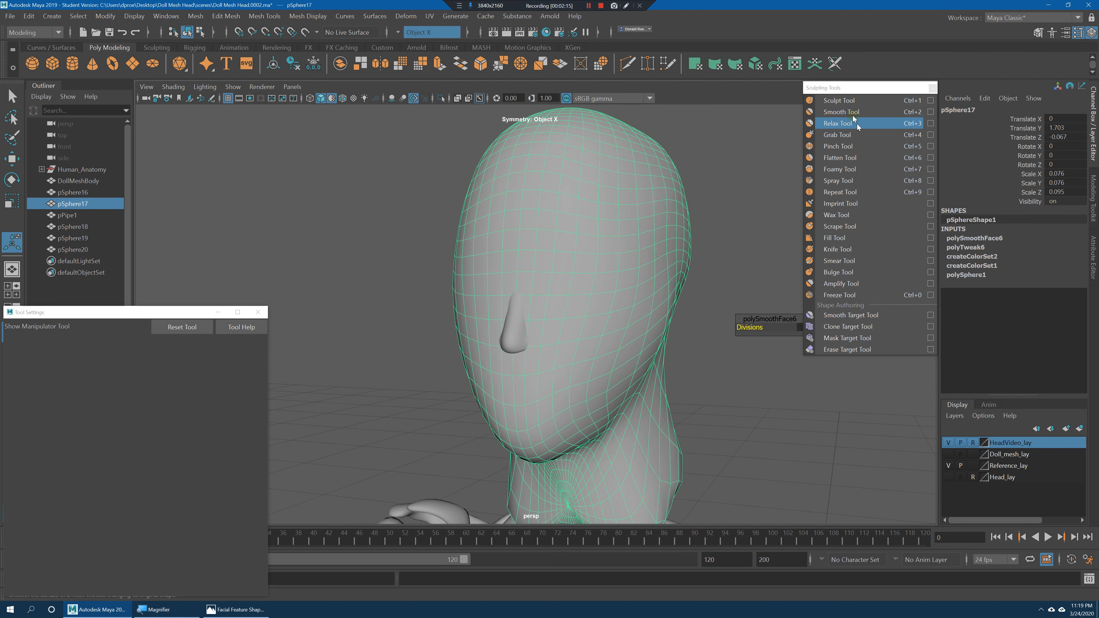
# Activate the Sculpt Tool with a brush size of about 0.024 and a strength of 5.
pyautogui.click(849, 113)
pyautogui.click(843, 101)
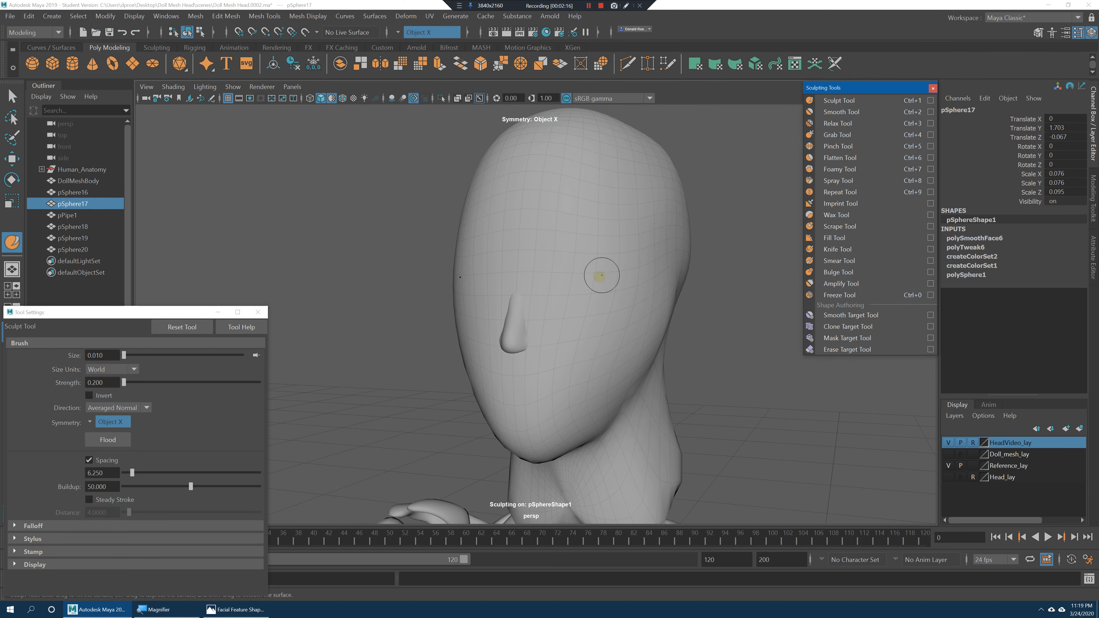
pyautogui.press('b')
pyautogui.moveTo(566, 286); pyautogui.dragTo(591, 285)
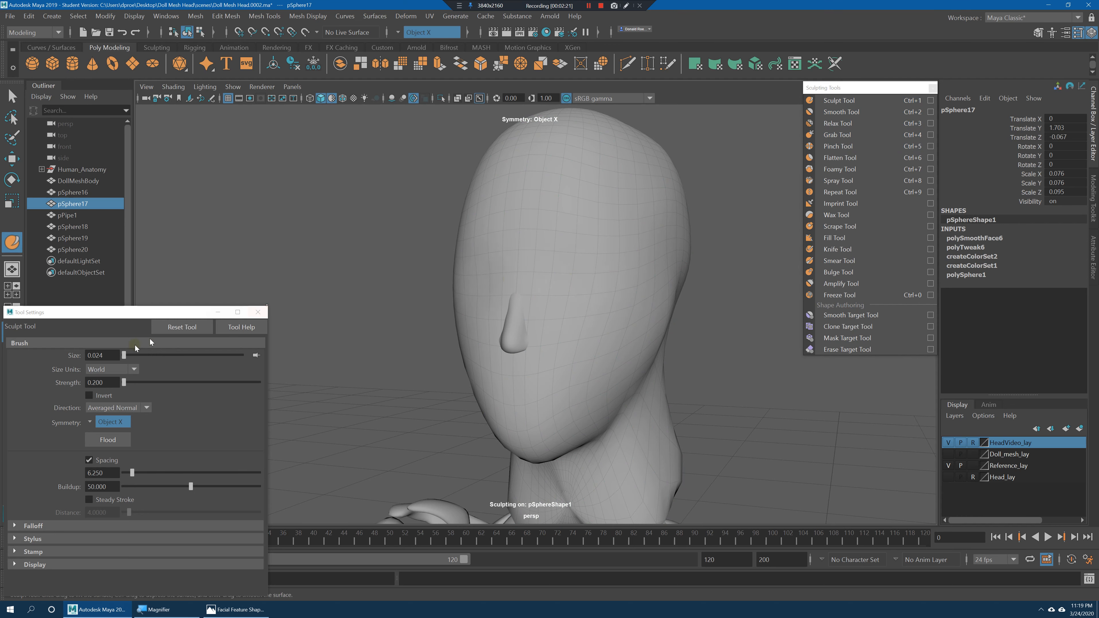
pyautogui.moveTo(104, 383); pyautogui.dragTo(40, 369)
pyautogui.write('5')
pyautogui.press('Return')
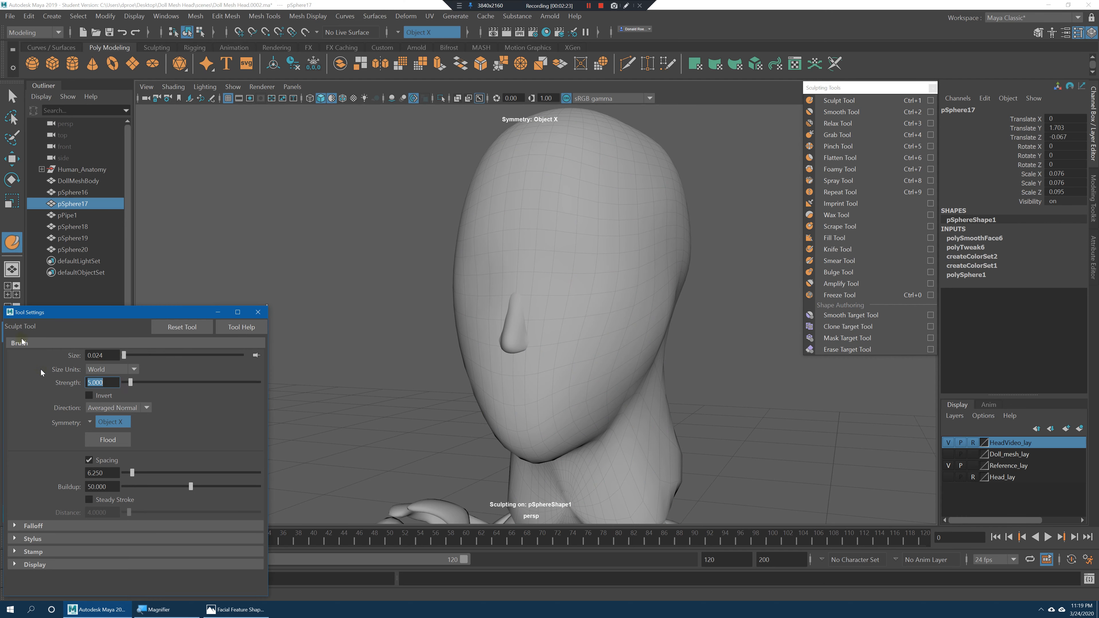
# Sculpt the head surface inward around the eyes, nose and mouth to expose the facial features, and shape the area along the nose bridge.
pyautogui.moveTo(581, 262)
pyautogui.keyDown('ctrl'); pyautogui.mouseDown()
pyautogui.moveTo(561, 273)
pyautogui.moveTo(534, 264)
pyautogui.mouseUp(); pyautogui.keyUp('ctrl')
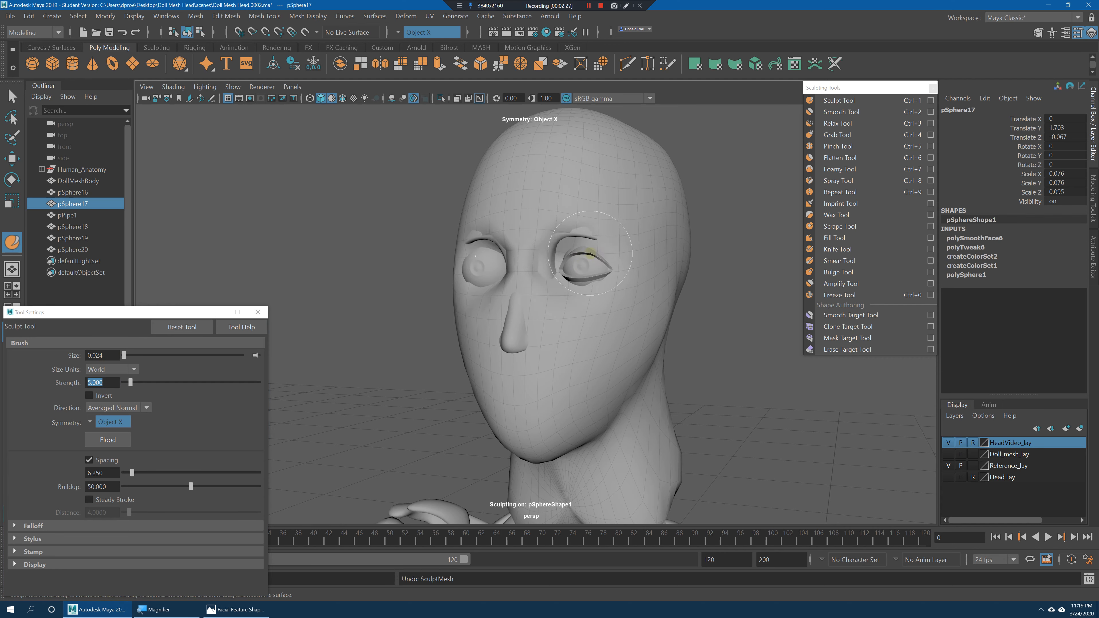
pyautogui.moveTo(596, 254)
pyautogui.keyDown('ctrl'); pyautogui.mouseDown()
pyautogui.moveTo(583, 247)
pyautogui.moveTo(601, 263)
pyautogui.mouseUp(); pyautogui.keyUp('ctrl')
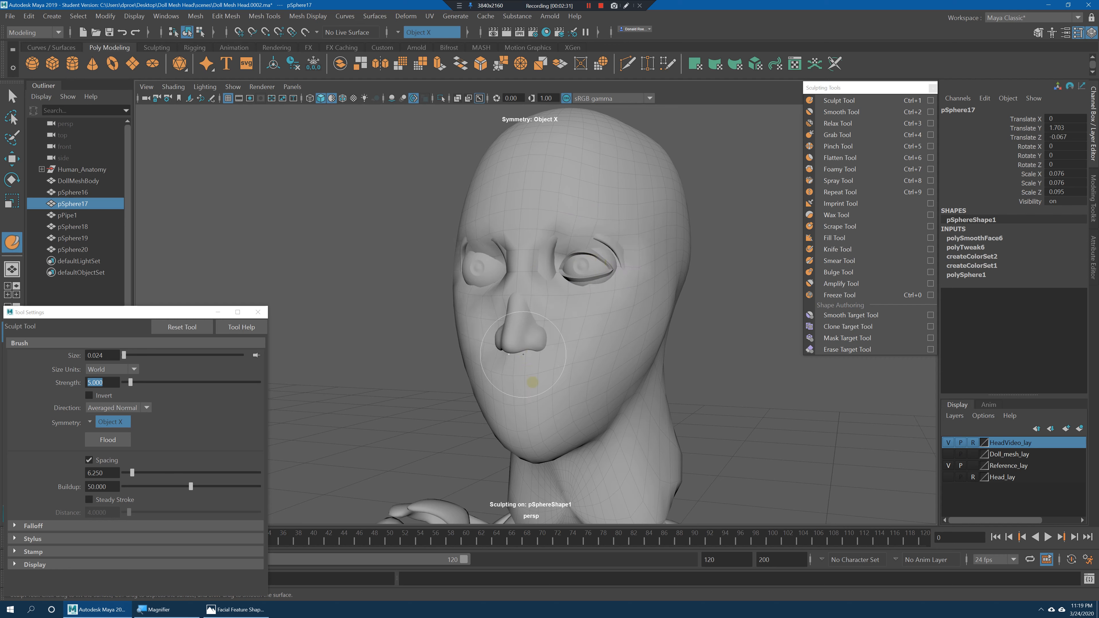
pyautogui.keyDown('ctrl'); pyautogui.moveTo(572, 388); pyautogui.dragTo(587, 376); pyautogui.keyUp('ctrl')
pyautogui.keyDown('alt'); pyautogui.moveTo(657, 366); pyautogui.dragTo(614, 353); pyautogui.keyUp('alt')
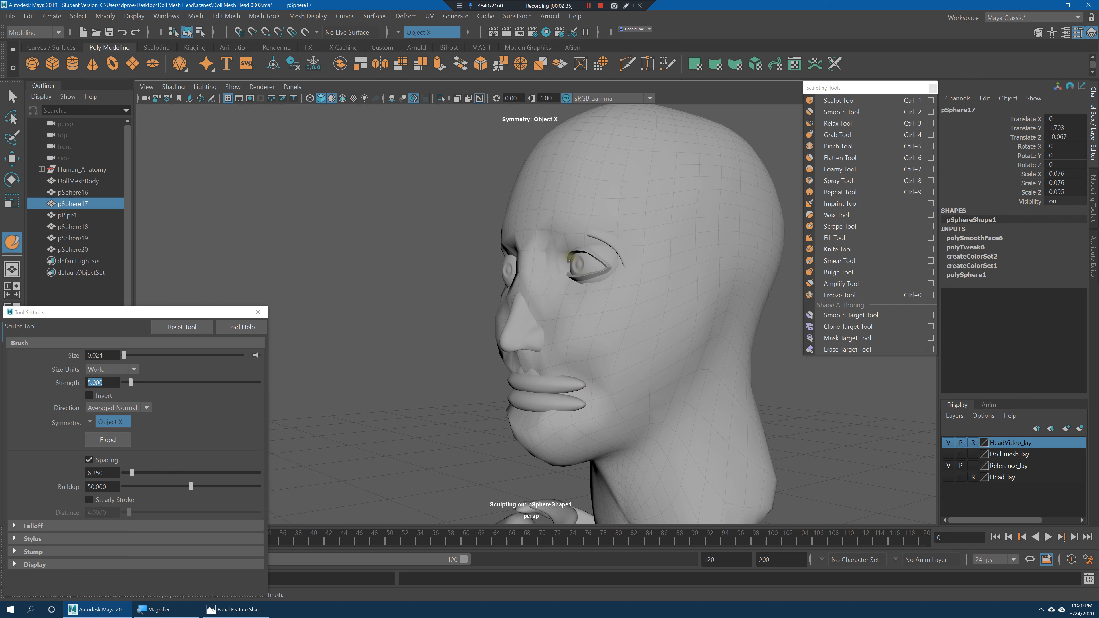
pyautogui.moveTo(537, 315); pyautogui.dragTo(522, 293)
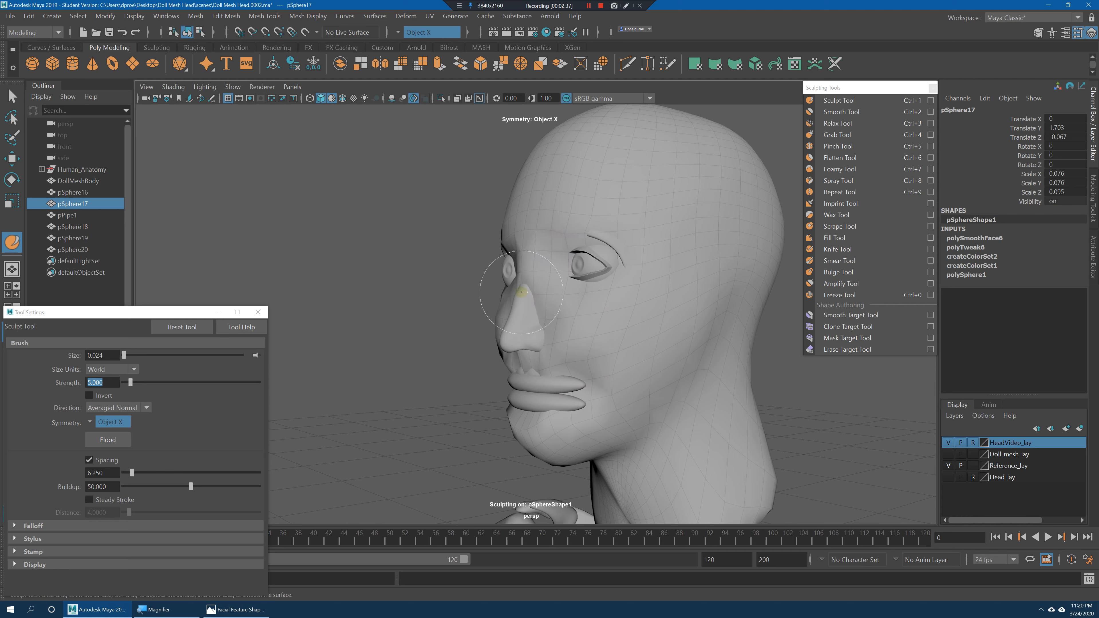
pyautogui.moveTo(578, 399)
pyautogui.keyDown('alt'); pyautogui.mouseDown()
pyautogui.moveTo(581, 372)
pyautogui.moveTo(693, 364)
pyautogui.mouseUp(); pyautogui.keyUp('alt')
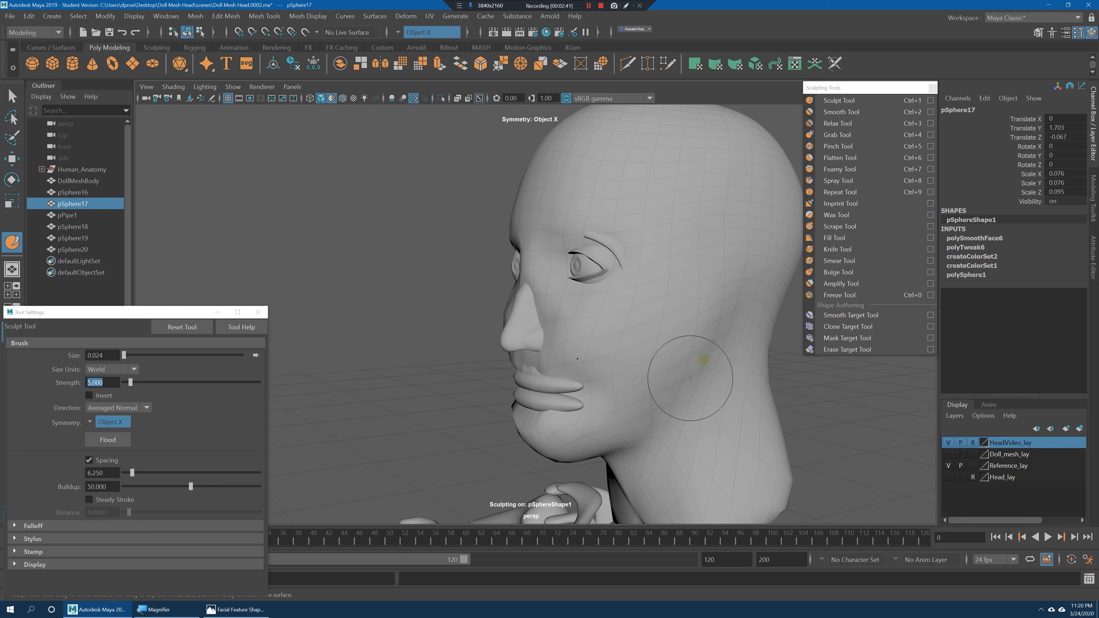
# Undo the last sculpt stroke, then set the Sculpt Tool strength to 2 and the brush size to about 0.010.
pyautogui.hotkey('ctrl', 'z')
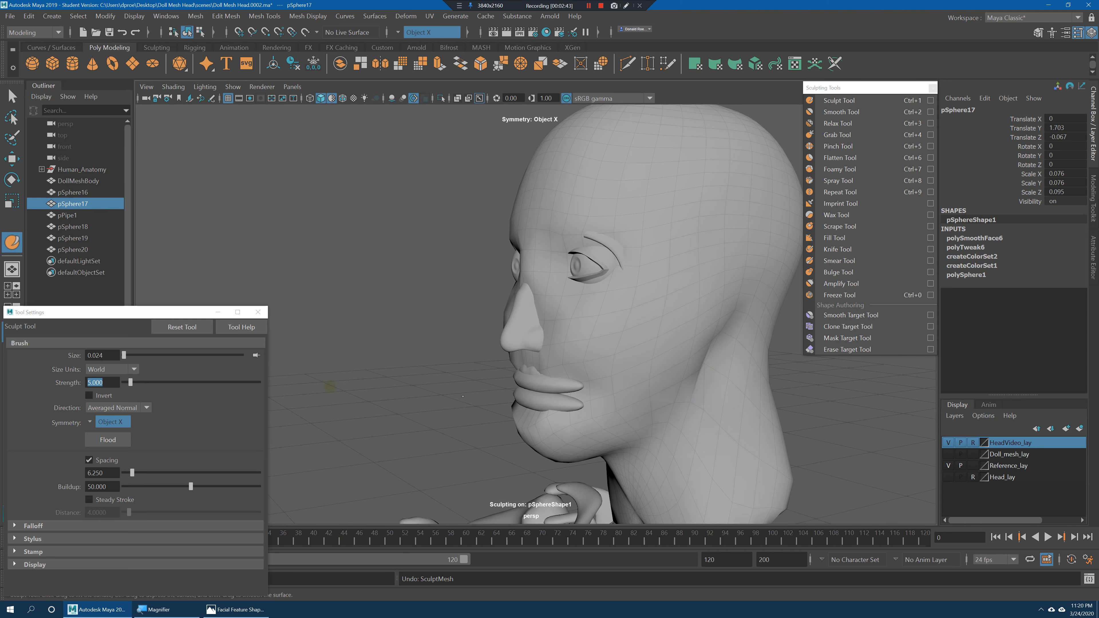
pyautogui.write('2')
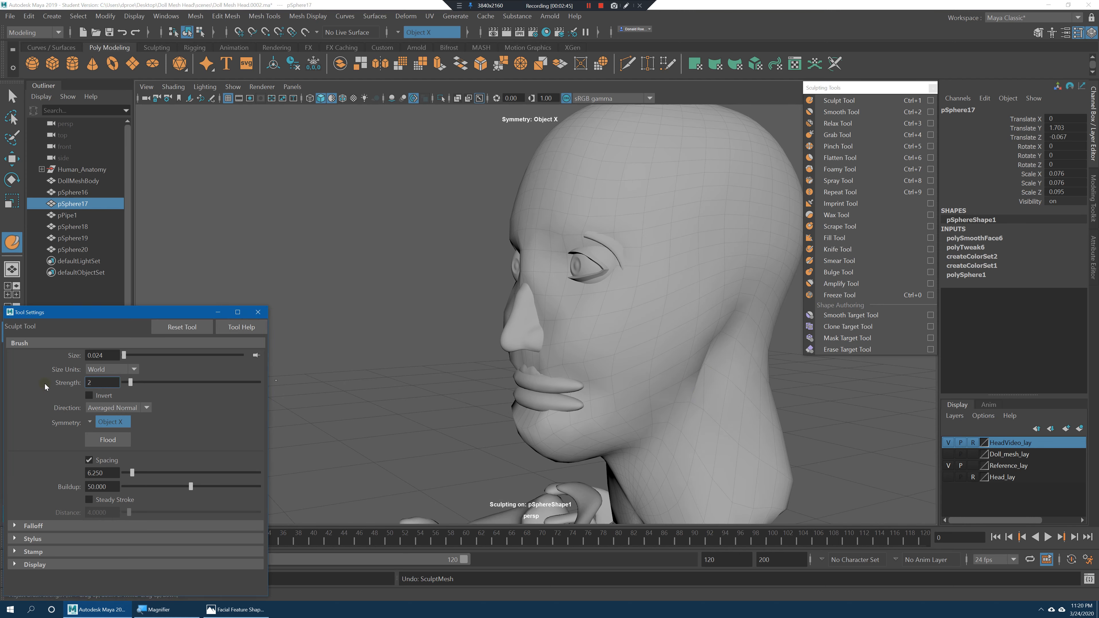
pyautogui.press('Return')
pyautogui.moveTo(382, 278)
pyautogui.keyDown('alt'); pyautogui.mouseDown()
pyautogui.moveTo(563, 256)
pyautogui.moveTo(590, 226)
pyautogui.mouseUp(); pyautogui.keyUp('alt')
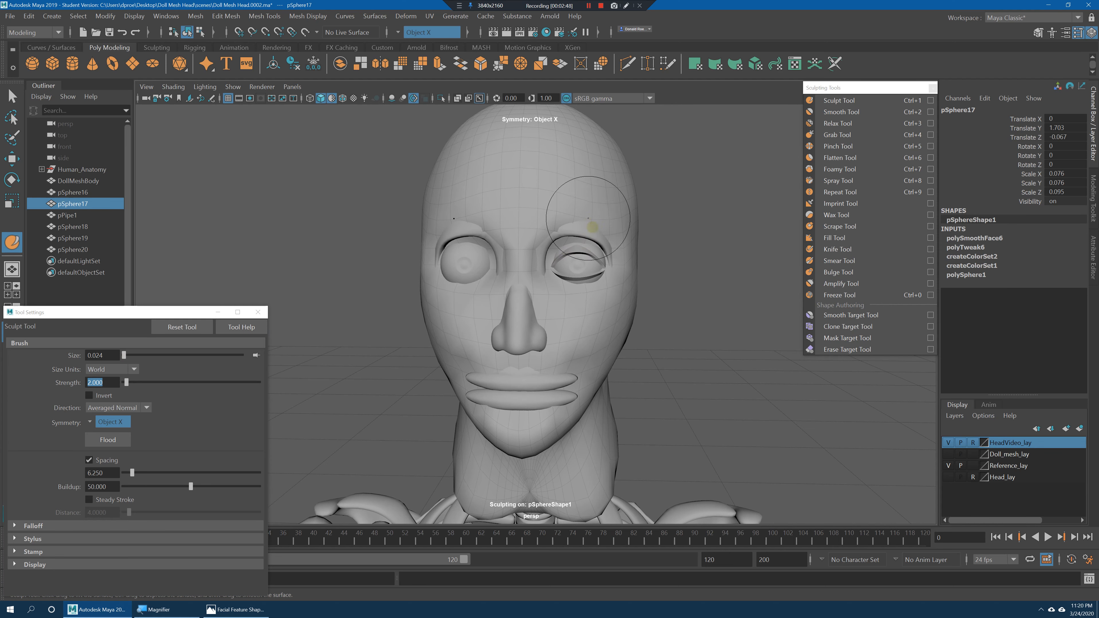
pyautogui.moveTo(596, 233)
pyautogui.keyDown('alt'); pyautogui.mouseDown(button='right')
pyautogui.moveTo(626, 250)
pyautogui.moveTo(613, 252)
pyautogui.mouseUp(button='right'); pyautogui.keyUp('alt')
pyautogui.moveTo(614, 252)
pyautogui.keyDown('alt'); pyautogui.mouseDown()
pyautogui.moveTo(634, 251)
pyautogui.moveTo(525, 244)
pyautogui.mouseUp(); pyautogui.keyUp('alt')
pyautogui.press('b')
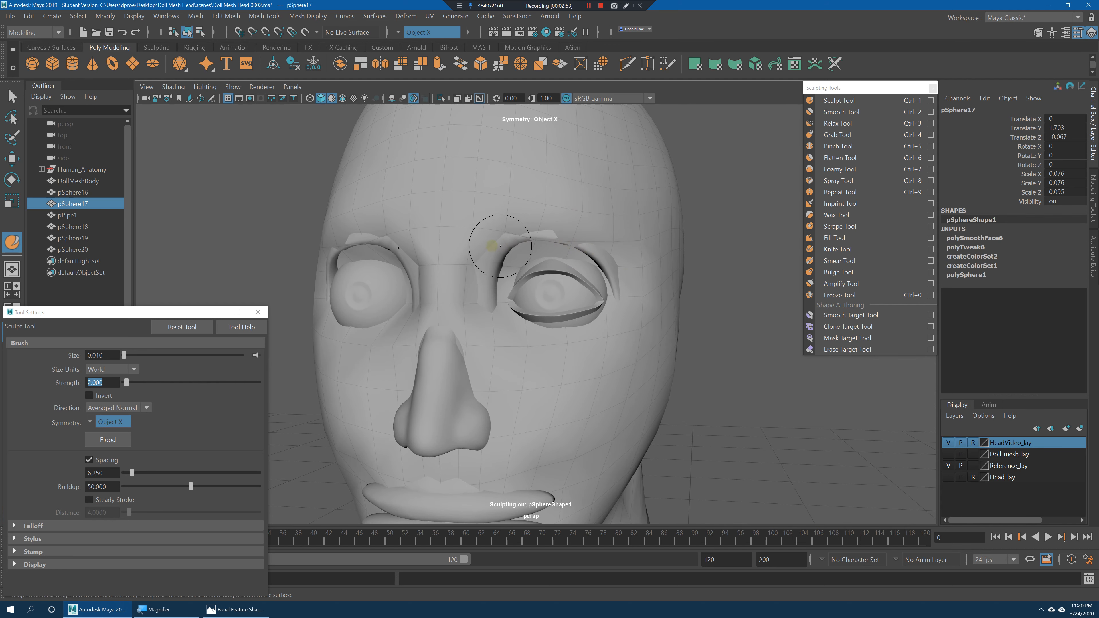
# Sculpt and smooth the head surface around the nose bridge, brow and inner eye sockets.
pyautogui.moveTo(482, 281)
pyautogui.keyDown('shift'); pyautogui.mouseDown()
pyautogui.moveTo(558, 227)
pyautogui.moveTo(620, 284)
pyautogui.moveTo(501, 307)
pyautogui.moveTo(483, 298)
pyautogui.moveTo(458, 324)
pyautogui.moveTo(487, 270)
pyautogui.mouseUp(); pyautogui.keyUp('shift')
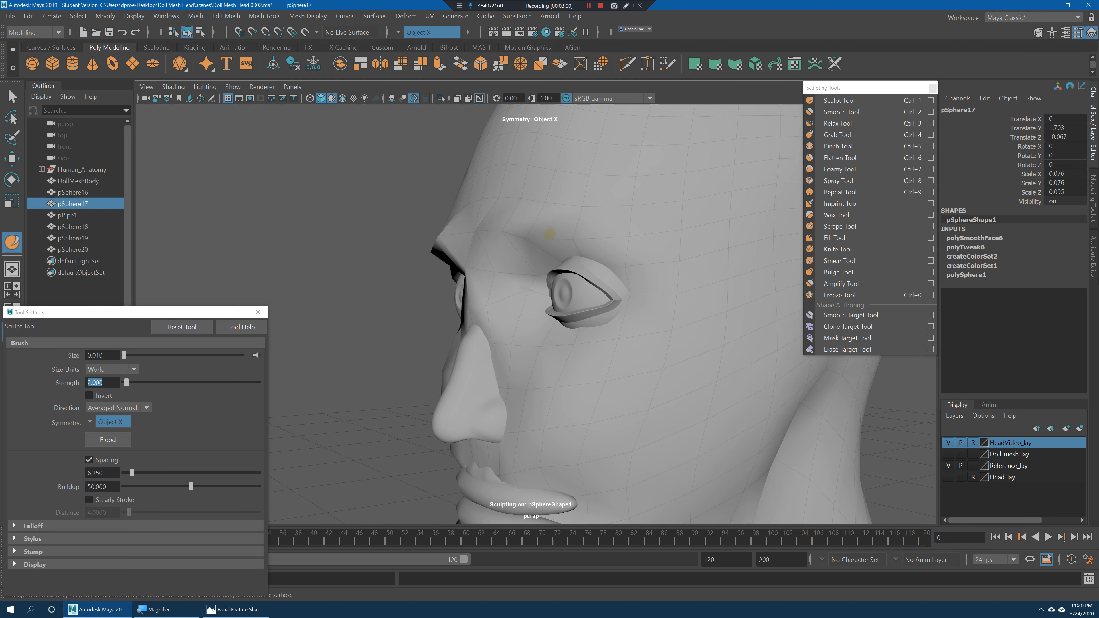
pyautogui.moveTo(523, 217)
pyautogui.keyDown('alt'); pyautogui.mouseDown()
pyautogui.moveTo(564, 238)
pyautogui.moveTo(514, 242)
pyautogui.moveTo(574, 213)
pyautogui.moveTo(537, 208)
pyautogui.mouseUp(); pyautogui.keyUp('alt')
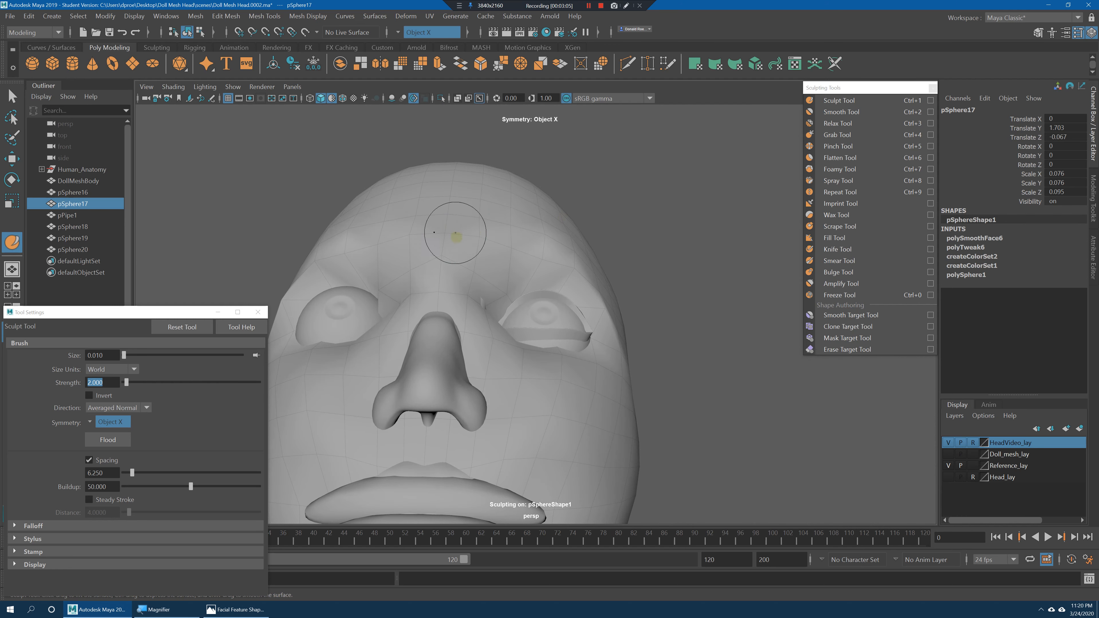
pyautogui.keyDown('alt'); pyautogui.moveTo(601, 305); pyautogui.dragTo(615, 283); pyautogui.keyUp('alt')
pyautogui.keyDown('alt'); pyautogui.moveTo(546, 191); pyautogui.dragTo(585, 325); pyautogui.keyUp('alt')
# Sculpt the head surface around the lips and along the area between the lower lip and chin.
pyautogui.keyDown('alt'); pyautogui.moveTo(521, 372); pyautogui.dragTo(488, 373); pyautogui.keyUp('alt')
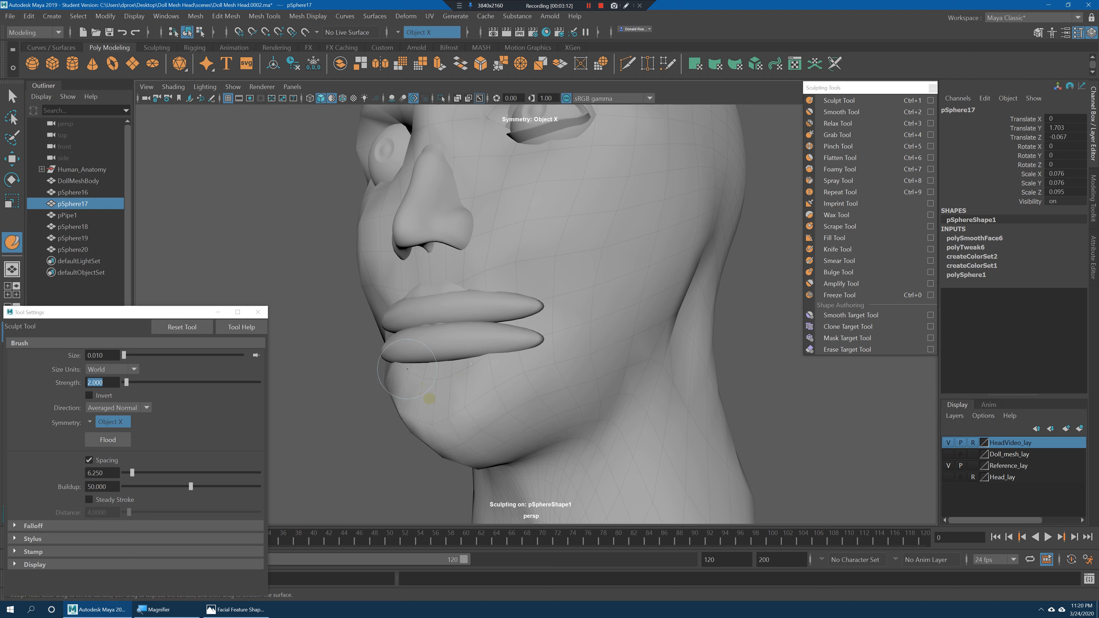
pyautogui.moveTo(451, 393)
pyautogui.keyDown('alt'); pyautogui.mouseDown()
pyautogui.moveTo(417, 368)
pyautogui.moveTo(459, 392)
pyautogui.moveTo(468, 340)
pyautogui.moveTo(506, 370)
pyautogui.mouseUp(); pyautogui.keyUp('alt')
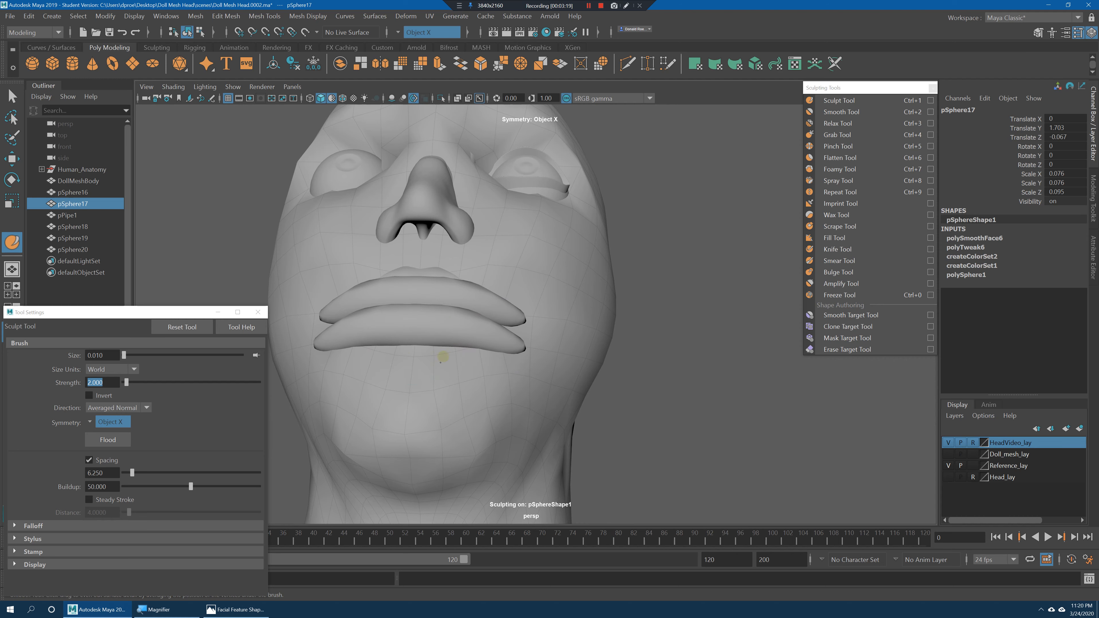
pyautogui.moveTo(512, 422)
pyautogui.keyDown('alt'); pyautogui.mouseDown()
pyautogui.moveTo(535, 422)
pyautogui.moveTo(609, 360)
pyautogui.moveTo(581, 350)
pyautogui.moveTo(599, 333)
pyautogui.moveTo(556, 371)
pyautogui.mouseUp(); pyautogui.keyUp('alt')
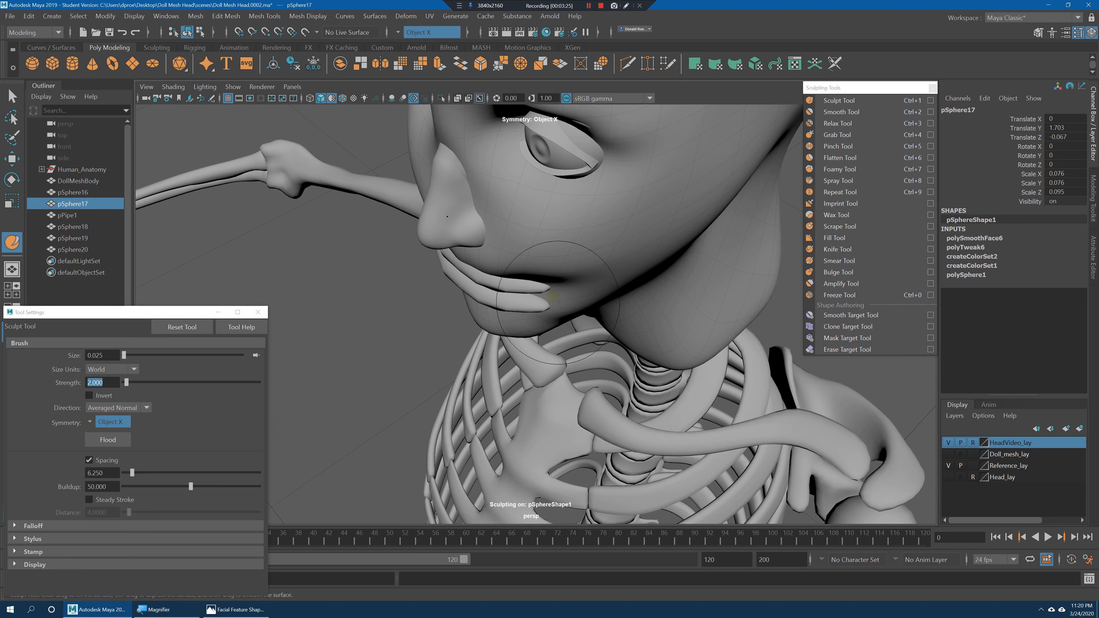
# Sculpt and smooth the chin, jawline and cheek with a brush size of about 0.025, undoing the stray stroke.
pyautogui.moveTo(555, 304)
pyautogui.keyDown('alt'); pyautogui.mouseDown()
pyautogui.moveTo(544, 319)
pyautogui.moveTo(525, 300)
pyautogui.moveTo(541, 315)
pyautogui.mouseUp(); pyautogui.keyUp('alt')
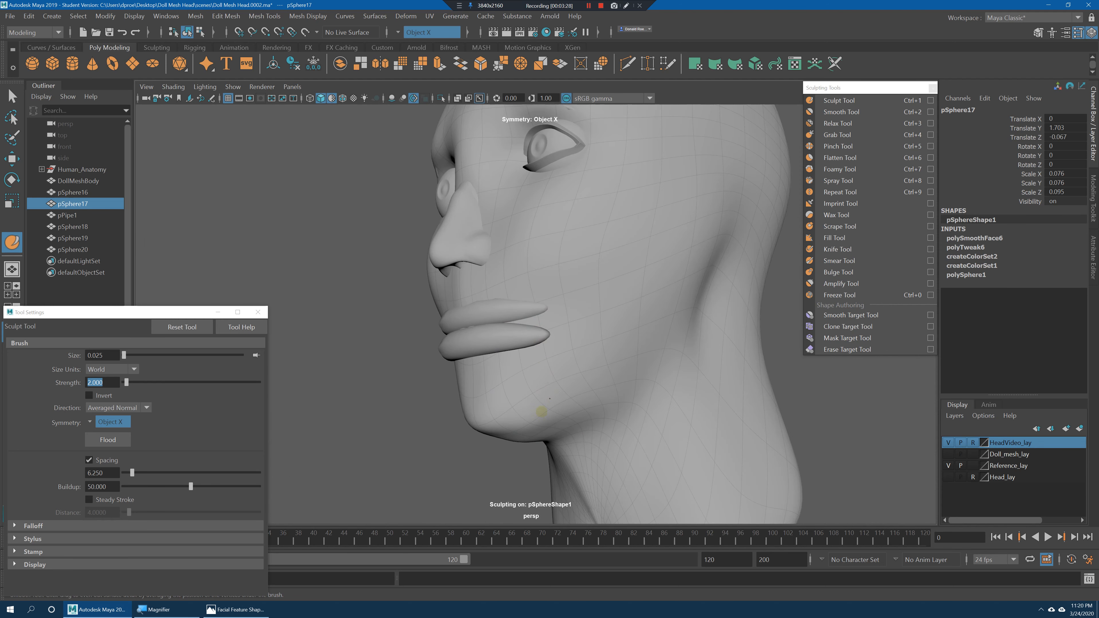
pyautogui.keyDown('alt'); pyautogui.moveTo(559, 430); pyautogui.dragTo(519, 459); pyautogui.keyUp('alt')
pyautogui.keyDown('alt'); pyautogui.moveTo(569, 379); pyautogui.dragTo(532, 437); pyautogui.keyUp('alt')
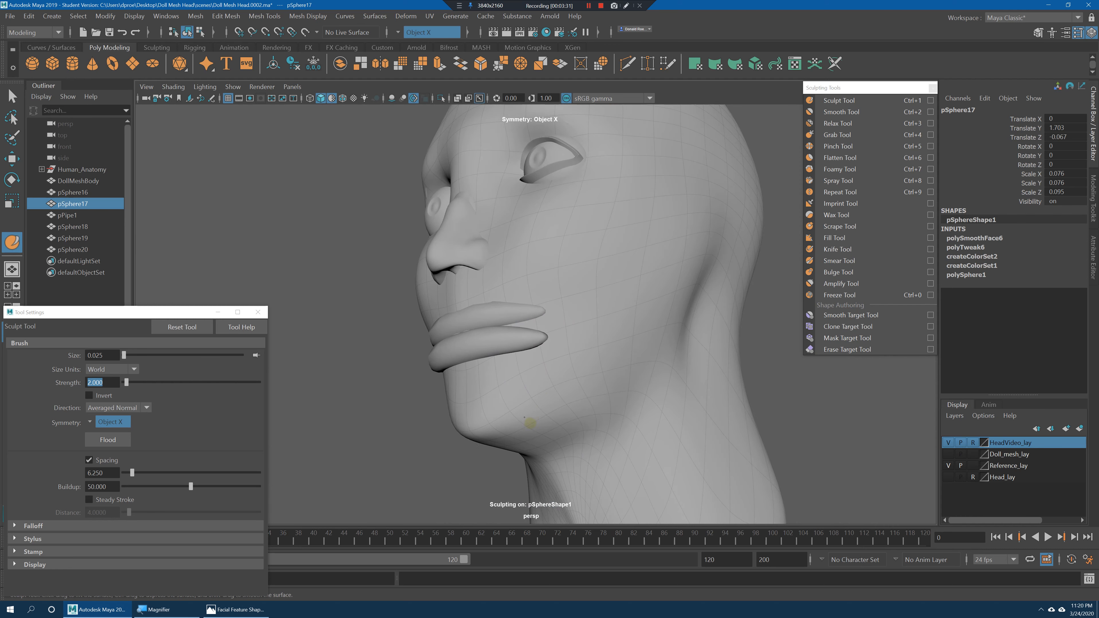
pyautogui.moveTo(535, 414)
pyautogui.keyDown('alt'); pyautogui.mouseDown()
pyautogui.moveTo(562, 383)
pyautogui.moveTo(548, 383)
pyautogui.mouseUp(); pyautogui.keyUp('alt')
pyautogui.moveTo(681, 363)
pyautogui.mouseDown()
pyautogui.moveTo(649, 406)
pyautogui.moveTo(678, 360)
pyautogui.mouseUp()
pyautogui.hotkey('ctrl', 'z')
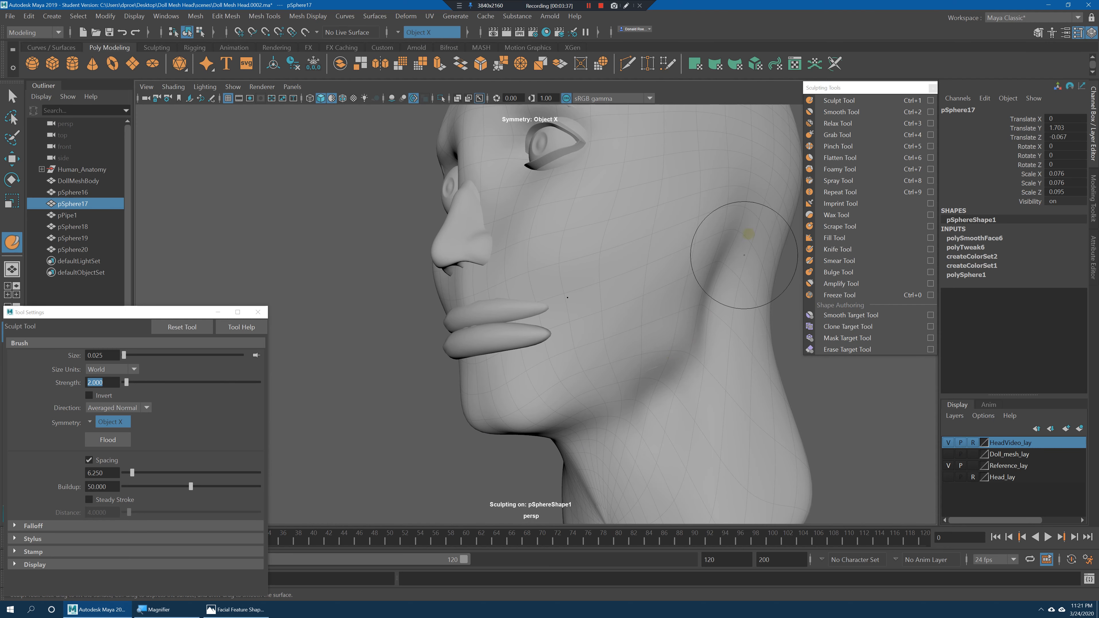
pyautogui.moveTo(753, 185)
pyautogui.keyDown('shift'); pyautogui.mouseDown()
pyautogui.moveTo(752, 217)
pyautogui.moveTo(721, 225)
pyautogui.moveTo(741, 255)
pyautogui.moveTo(700, 225)
pyautogui.mouseUp(); pyautogui.keyUp('shift')
pyautogui.moveTo(701, 225)
pyautogui.keyDown('alt'); pyautogui.mouseDown(button='middle')
pyautogui.moveTo(679, 293)
pyautogui.moveTo(685, 275)
pyautogui.mouseUp(button='middle'); pyautogui.keyUp('alt')
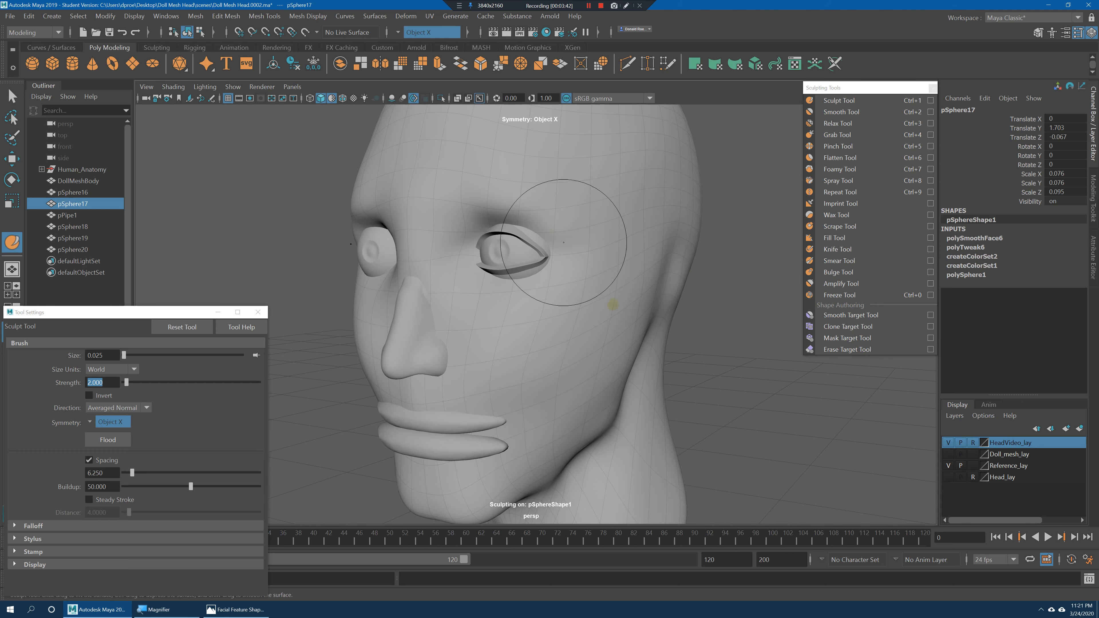
pyautogui.keyDown('alt'); pyautogui.moveTo(612, 304); pyautogui.dragTo(613, 312); pyautogui.keyUp('alt')
pyautogui.keyDown('alt'); pyautogui.moveTo(630, 356); pyautogui.dragTo(627, 360); pyautogui.keyUp('alt')
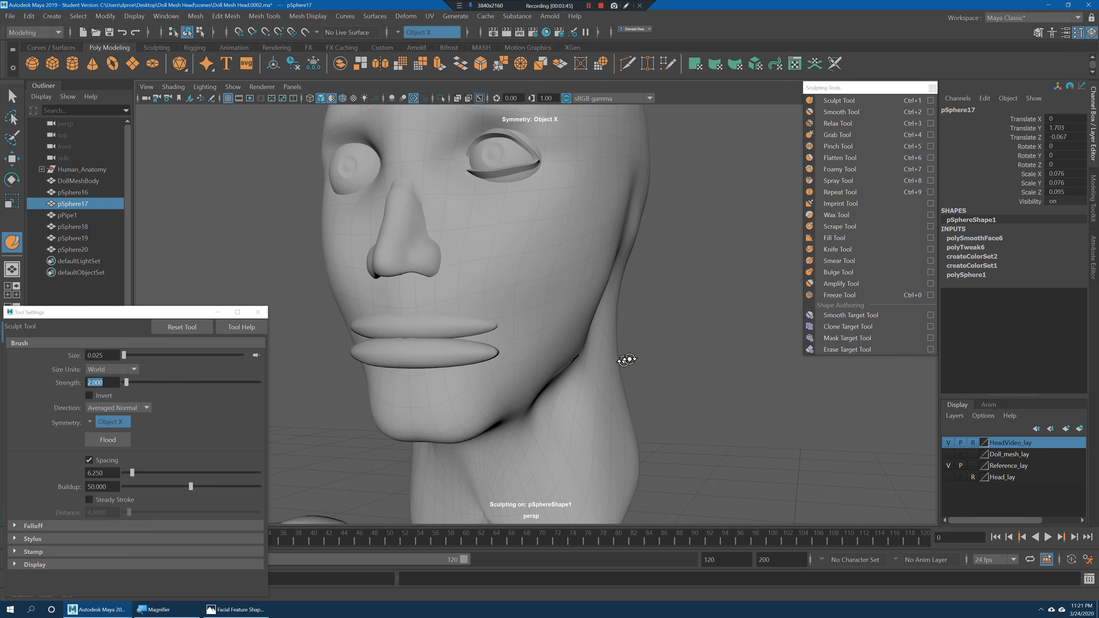
pyautogui.keyDown('alt'); pyautogui.moveTo(627, 360); pyautogui.dragTo(598, 314, button='right'); pyautogui.keyUp('alt')
pyautogui.moveTo(598, 315)
pyautogui.keyDown('alt'); pyautogui.mouseDown()
pyautogui.moveTo(542, 322)
pyautogui.moveTo(611, 310)
pyautogui.mouseUp(); pyautogui.keyUp('alt')
# Leave the Sculpt Tool, add the head mesh pSphere17 to HeadVideo_lay and make that layer's objects selectable.
pyautogui.press('q')
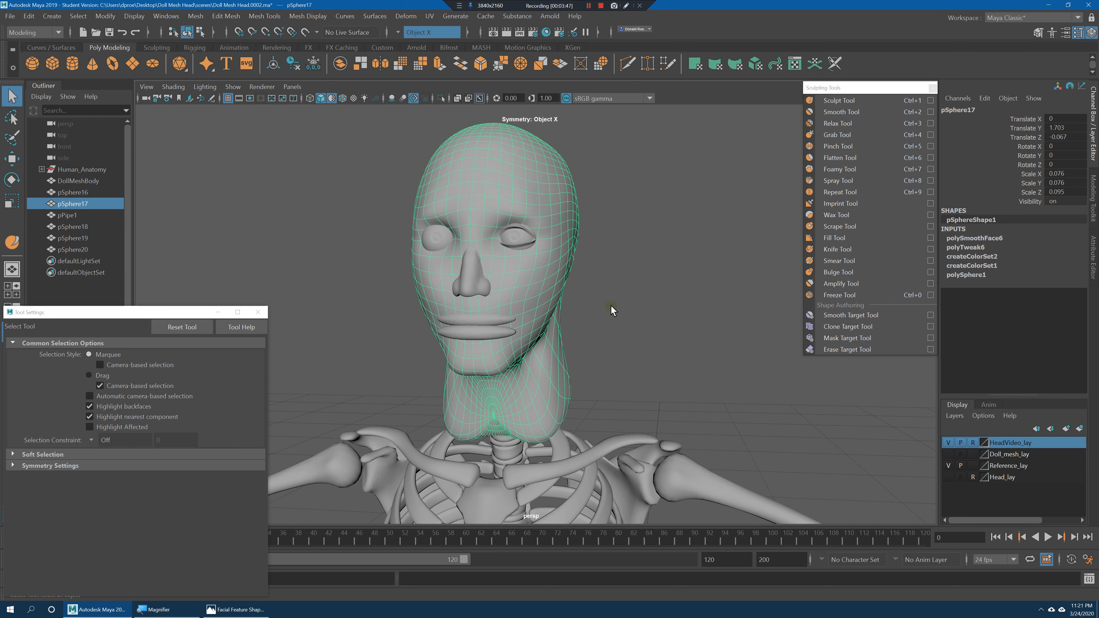
pyautogui.click(611, 311)
pyautogui.keyDown('alt'); pyautogui.moveTo(576, 309); pyautogui.dragTo(633, 304, button='right'); pyautogui.keyUp('alt')
pyautogui.keyDown('alt'); pyautogui.moveTo(633, 304); pyautogui.dragTo(609, 293); pyautogui.keyUp('alt')
pyautogui.moveTo(613, 290)
pyautogui.keyDown('alt'); pyautogui.mouseDown(button='right')
pyautogui.moveTo(645, 302)
pyautogui.moveTo(633, 295)
pyautogui.mouseUp(button='right'); pyautogui.keyUp('alt')
pyautogui.click(634, 295)
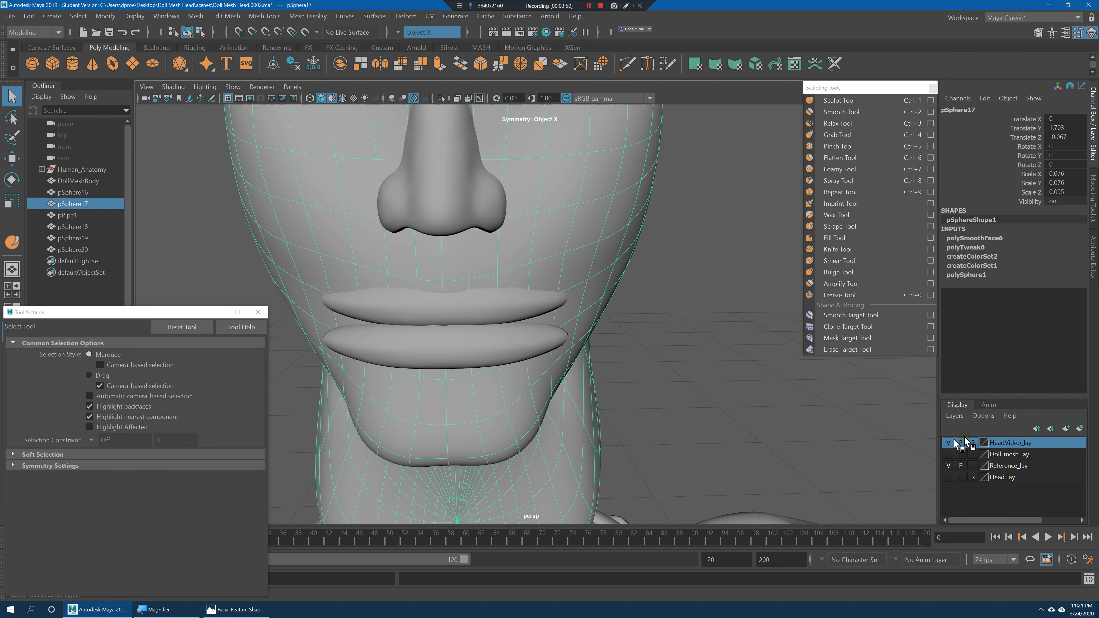
pyautogui.rightClick(1011, 444)
pyautogui.click(1019, 473)
pyautogui.click(496, 350)
pyautogui.click(487, 299)
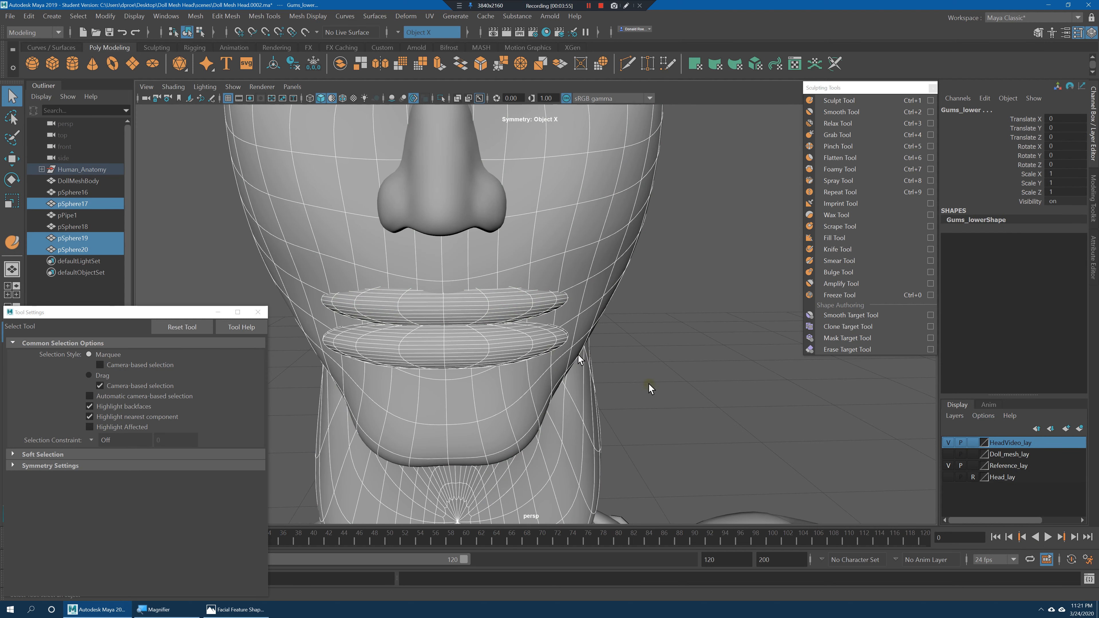
pyautogui.click(610, 240)
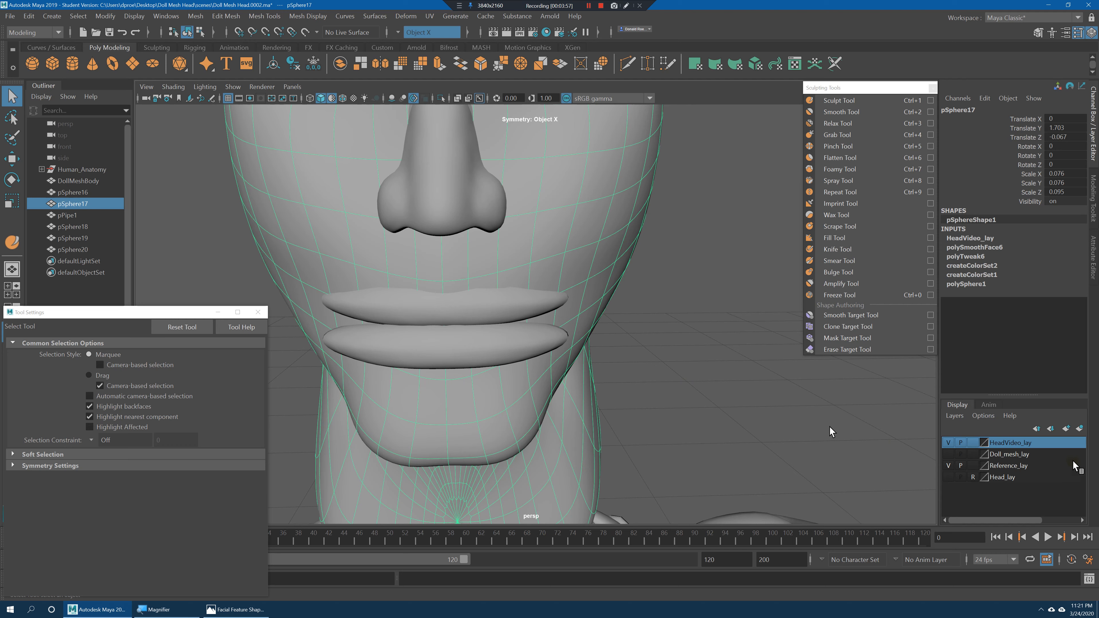
# Remove both lip meshes, pSphere19 and pSphere20, from HeadVideo_lay and set the layer back to reference mode.
pyautogui.keyDown('alt'); pyautogui.moveTo(610, 317); pyautogui.dragTo(549, 308); pyautogui.keyUp('alt')
pyautogui.click(514, 298)
pyautogui.keyDown('shift'); pyautogui.click(503, 340); pyautogui.keyUp('shift')
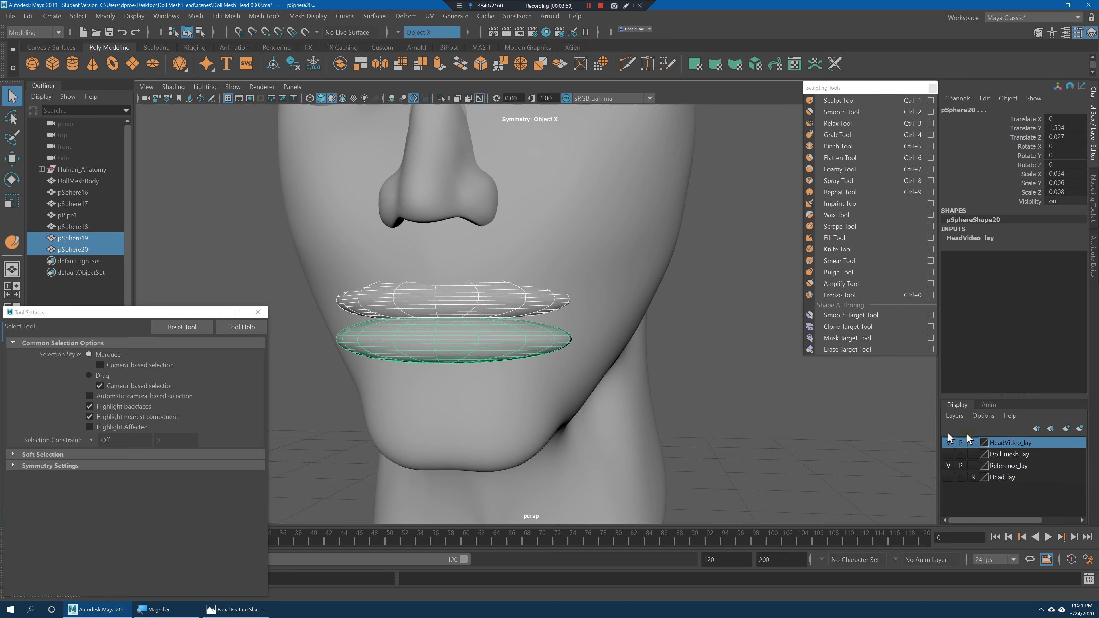
pyautogui.rightClick(1021, 445)
pyautogui.click(1015, 484)
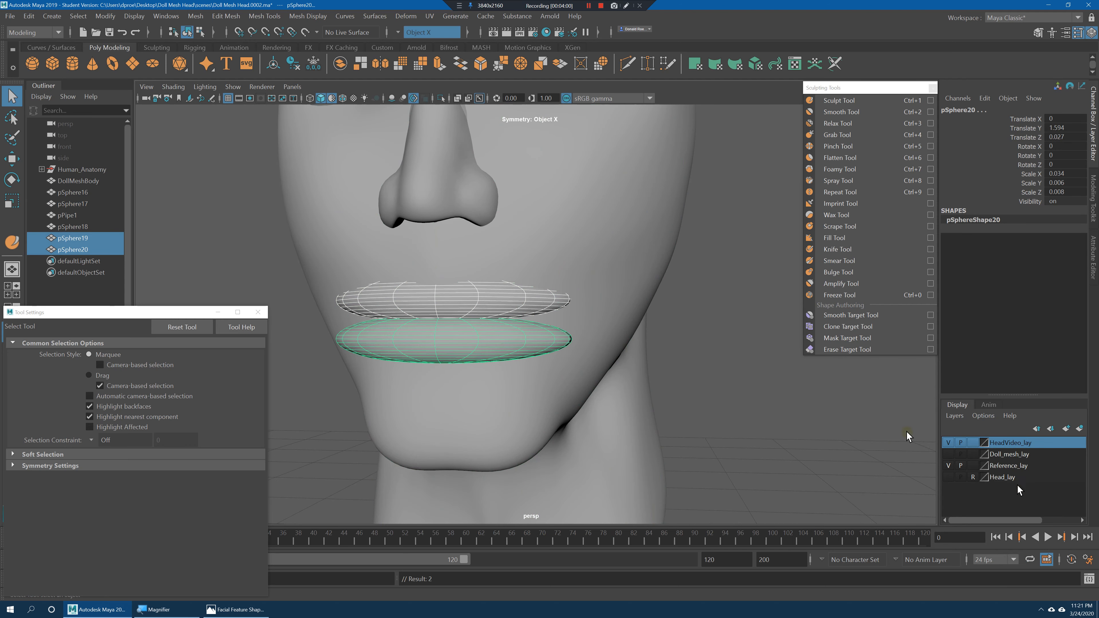
pyautogui.click(905, 424)
pyautogui.click(973, 442)
pyautogui.click(973, 442)
# Turn off the smooth preview on the lips, select both lip meshes and apply Smooth to their geometry.
pyautogui.click(523, 317)
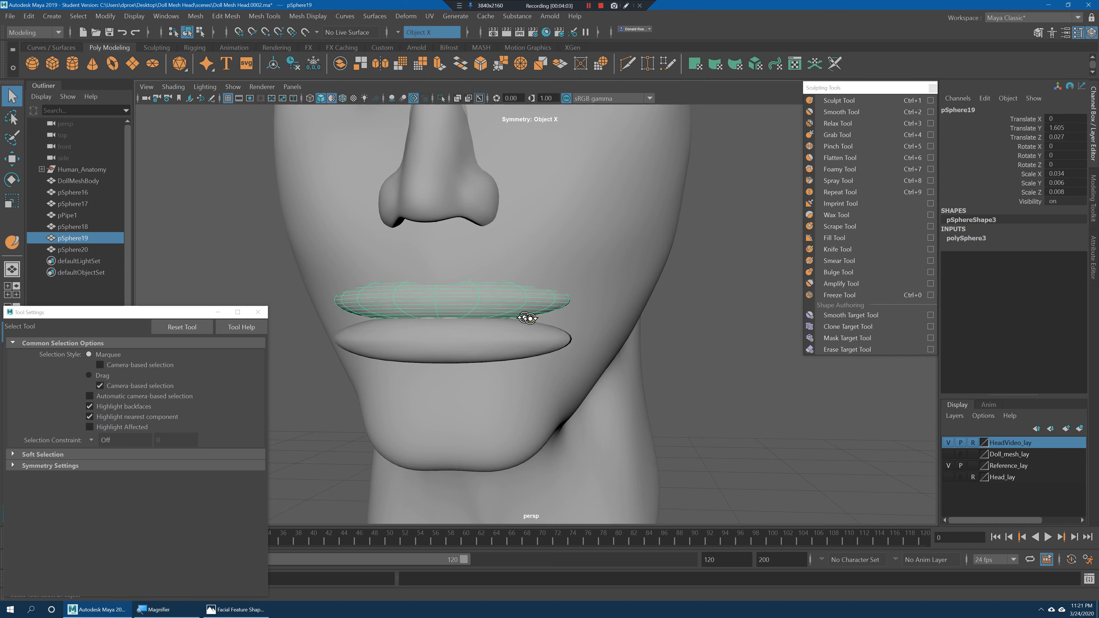
pyautogui.press('1')
pyautogui.keyDown('shift'); pyautogui.click(489, 336); pyautogui.keyUp('shift')
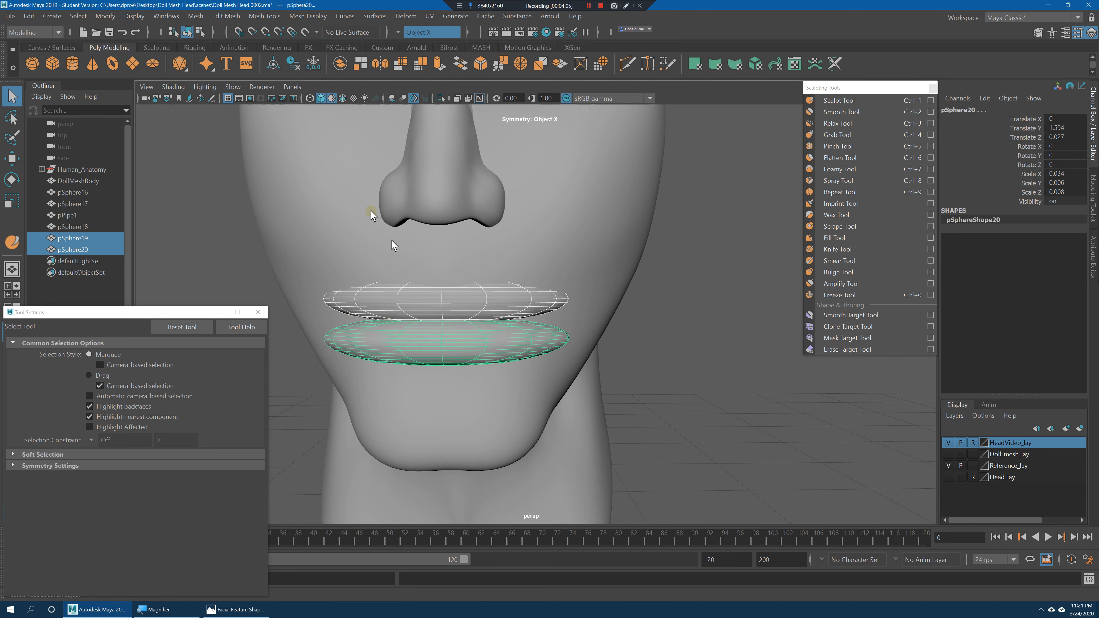
pyautogui.click(194, 17)
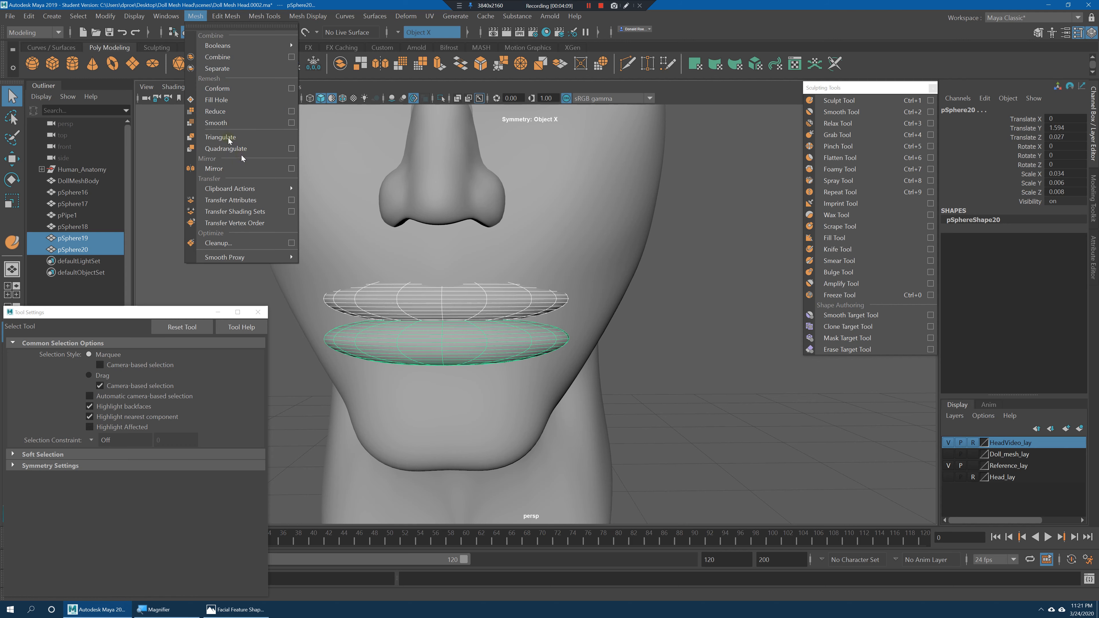
pyautogui.click(219, 123)
# Activate the Grab Tool on the upper lip with a brush size of about 0.007 and start pulling the lip into shape.
pyautogui.keyDown('alt'); pyautogui.moveTo(525, 294); pyautogui.dragTo(585, 334); pyautogui.keyUp('alt')
pyautogui.click(591, 314)
pyautogui.click(488, 303)
pyautogui.keyDown('shift'); pyautogui.moveTo(511, 369); pyautogui.dragTo(533, 385); pyautogui.keyUp('shift')
pyautogui.keyDown('alt'); pyautogui.moveTo(603, 358); pyautogui.dragTo(587, 356); pyautogui.keyUp('alt')
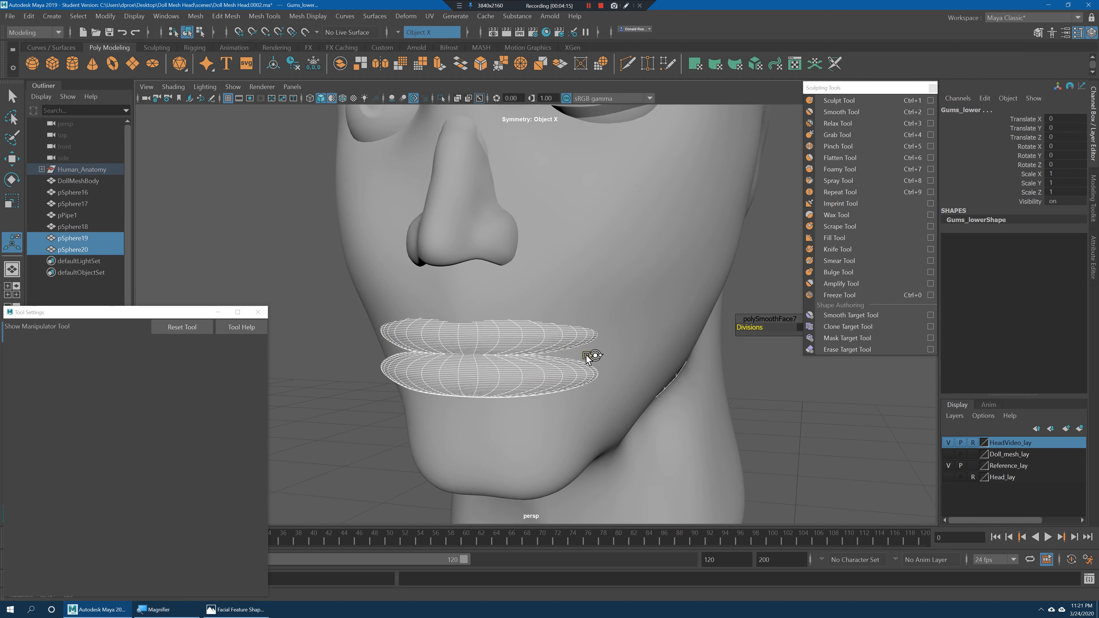
pyautogui.click(502, 348)
pyautogui.click(837, 135)
pyautogui.keyDown('alt'); pyautogui.moveTo(502, 337); pyautogui.dragTo(542, 347); pyautogui.keyUp('alt')
pyautogui.moveTo(576, 338)
pyautogui.mouseDown()
pyautogui.moveTo(598, 346)
pyautogui.moveTo(505, 322)
pyautogui.moveTo(461, 322)
pyautogui.moveTo(493, 322)
pyautogui.moveTo(479, 338)
pyautogui.moveTo(452, 331)
pyautogui.mouseUp()
pyautogui.press('b')
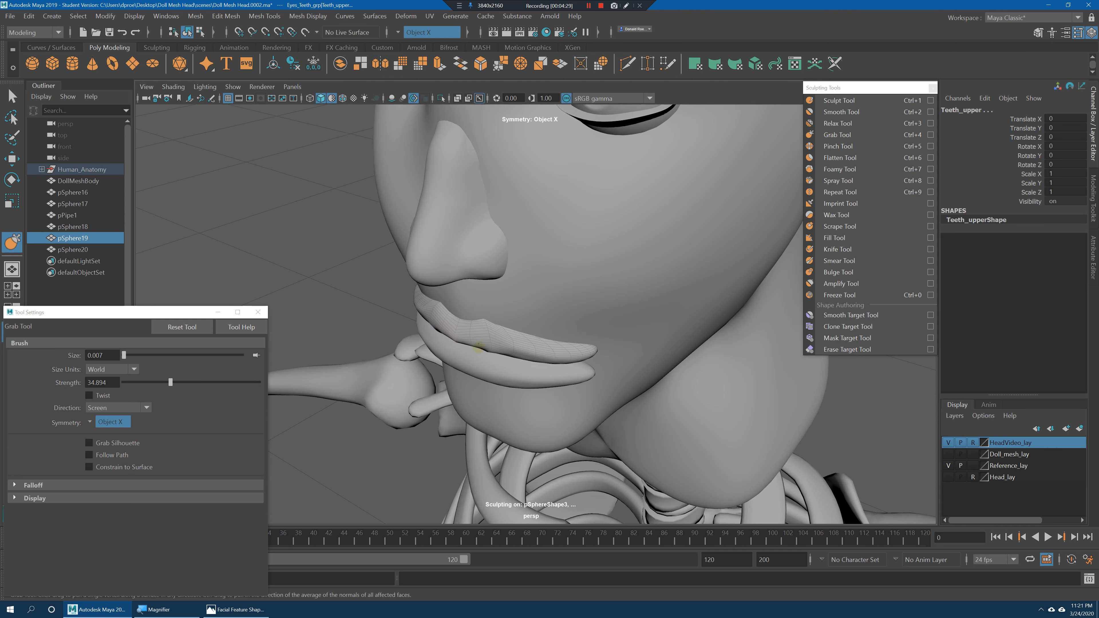
# Grab the upper lip's top edge and corners to form a cupid's bow with tapered ends meeting the lower lip.
pyautogui.moveTo(495, 345)
pyautogui.keyDown('alt'); pyautogui.mouseDown()
pyautogui.moveTo(504, 328)
pyautogui.moveTo(467, 319)
pyautogui.mouseUp(); pyautogui.keyUp('alt')
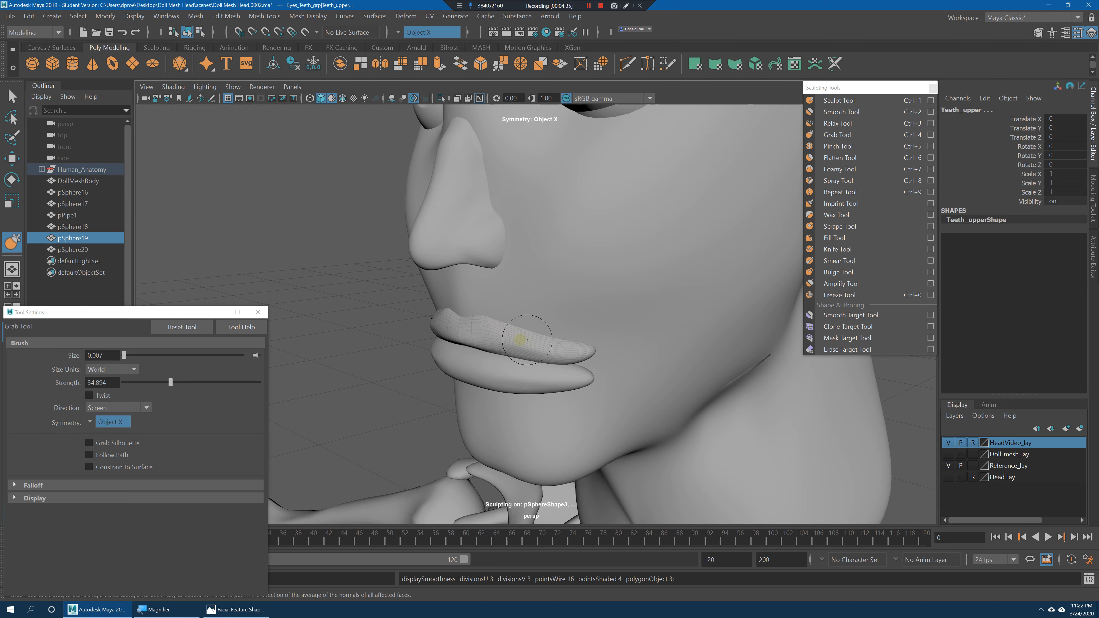
pyautogui.keyDown('alt'); pyautogui.moveTo(515, 328); pyautogui.dragTo(514, 328); pyautogui.keyUp('alt')
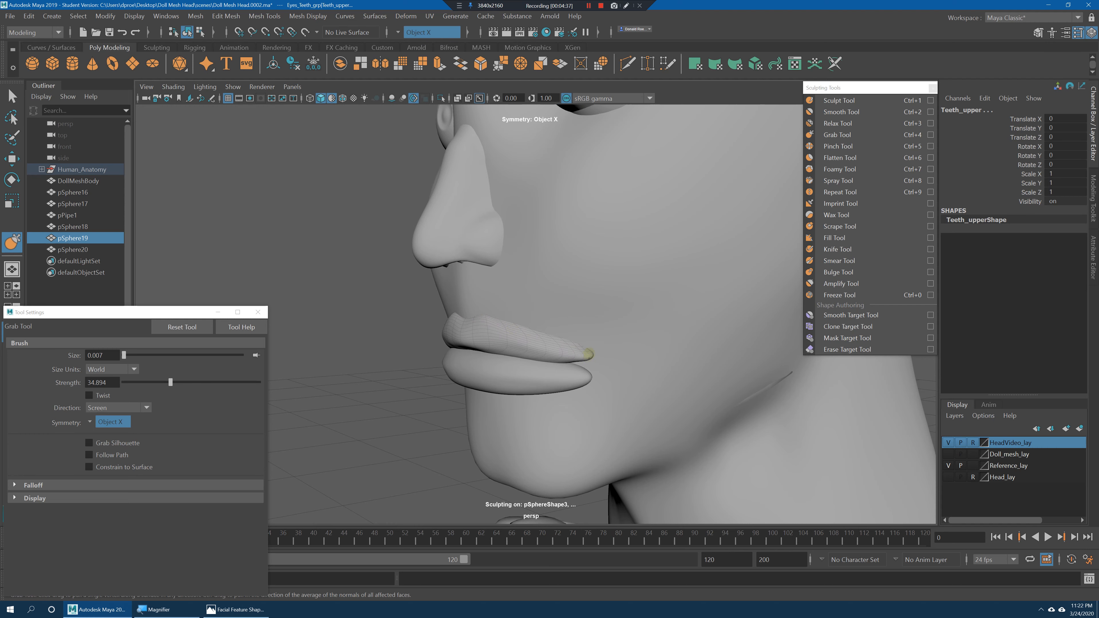
pyautogui.keyDown('alt'); pyautogui.moveTo(588, 360); pyautogui.dragTo(553, 337); pyautogui.keyUp('alt')
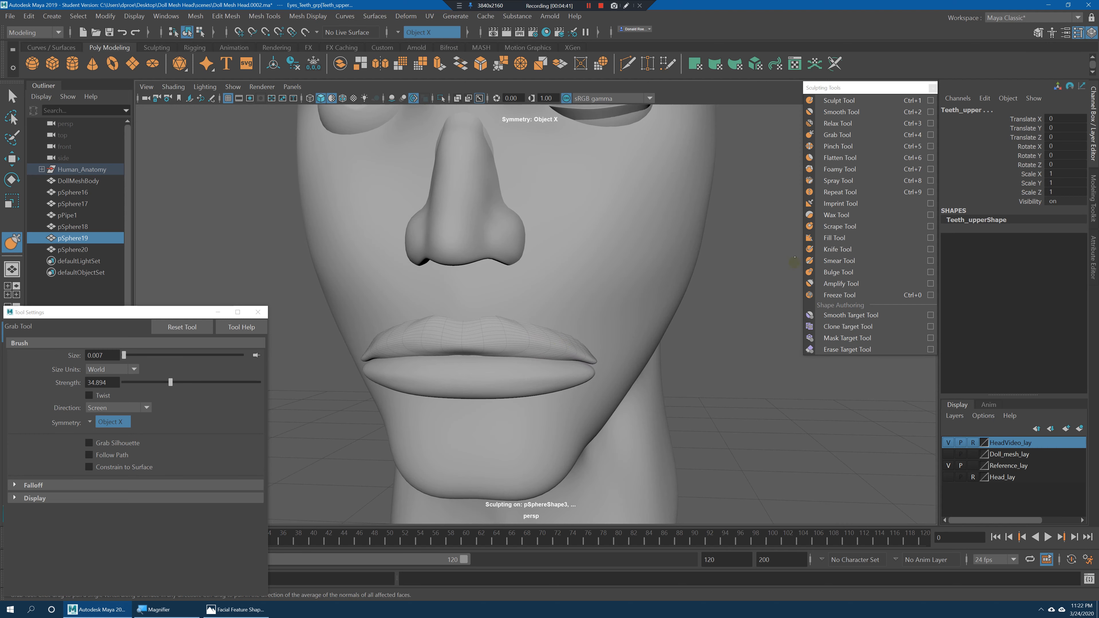
# Add volume to the upper lip using the Bulge Tool at size 0.007 and strength 0.2, undoing and smoothing uneven strokes.
pyautogui.click(825, 275)
pyautogui.click(487, 335)
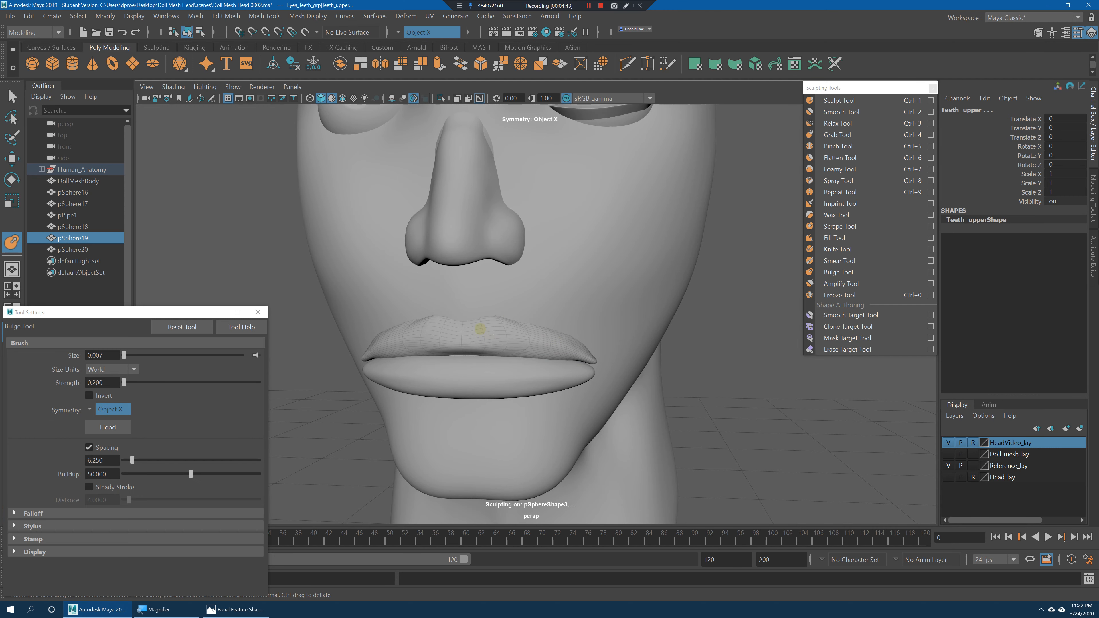
pyautogui.keyDown('alt'); pyautogui.moveTo(504, 343); pyautogui.dragTo(568, 356); pyautogui.keyUp('alt')
pyautogui.hotkey('ctrl', 'z')
pyautogui.moveTo(578, 342)
pyautogui.keyDown('shift'); pyautogui.mouseDown()
pyautogui.moveTo(615, 344)
pyautogui.moveTo(542, 349)
pyautogui.moveTo(507, 336)
pyautogui.mouseUp(); pyautogui.keyUp('shift')
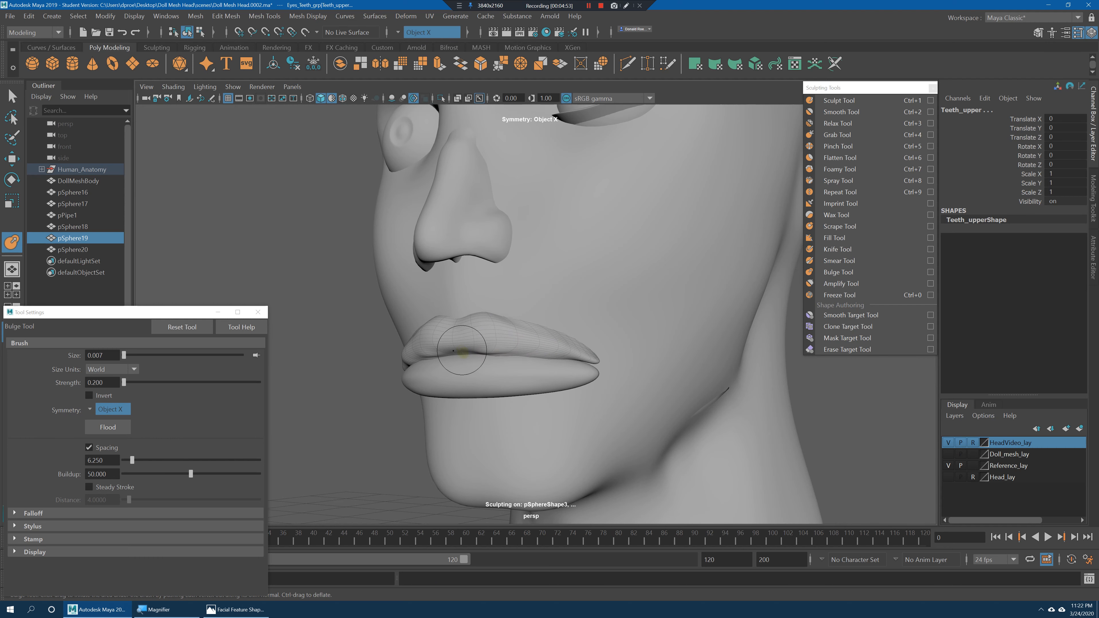
pyautogui.keyDown('alt'); pyautogui.moveTo(483, 344); pyautogui.dragTo(513, 344); pyautogui.keyUp('alt')
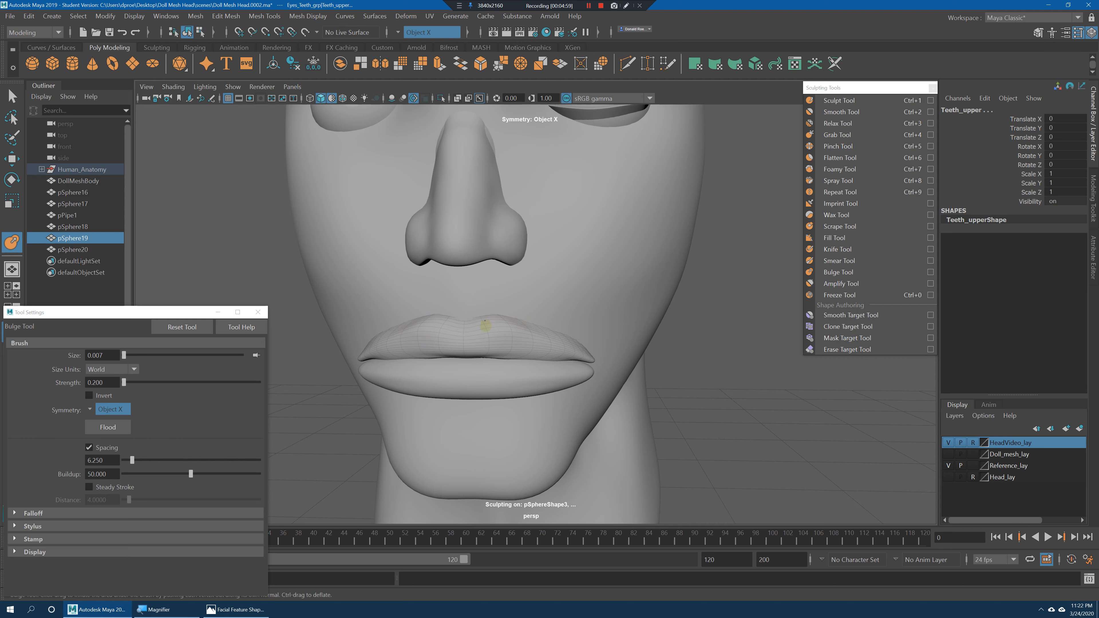
pyautogui.keyDown('alt'); pyautogui.moveTo(587, 358); pyautogui.dragTo(556, 343); pyautogui.keyUp('alt')
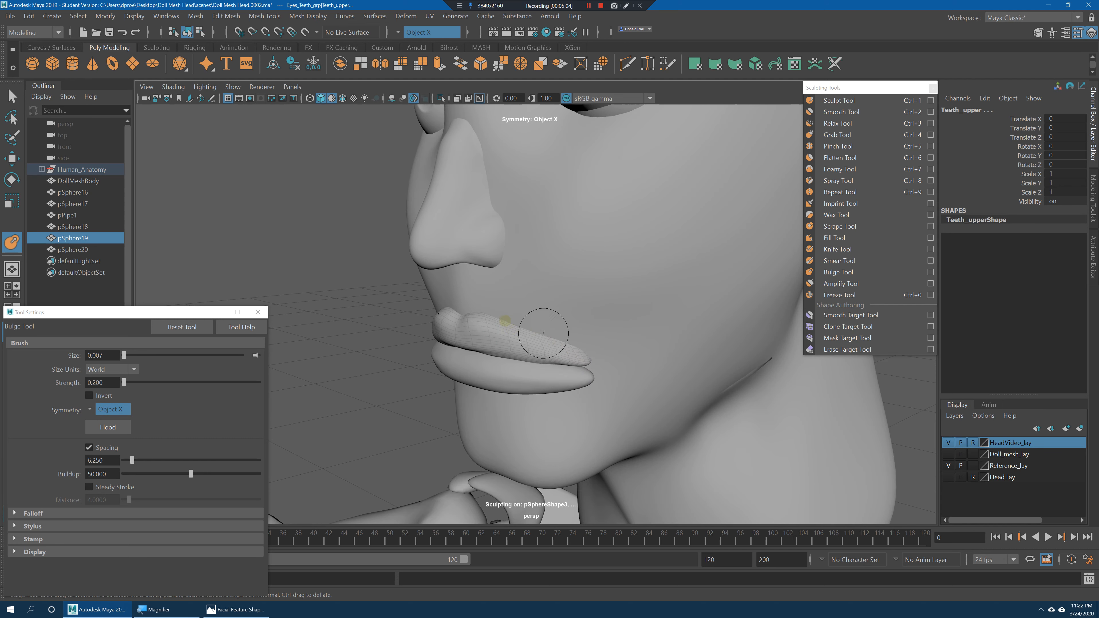
pyautogui.keyDown('alt'); pyautogui.moveTo(498, 347); pyautogui.dragTo(585, 356); pyautogui.keyUp('alt')
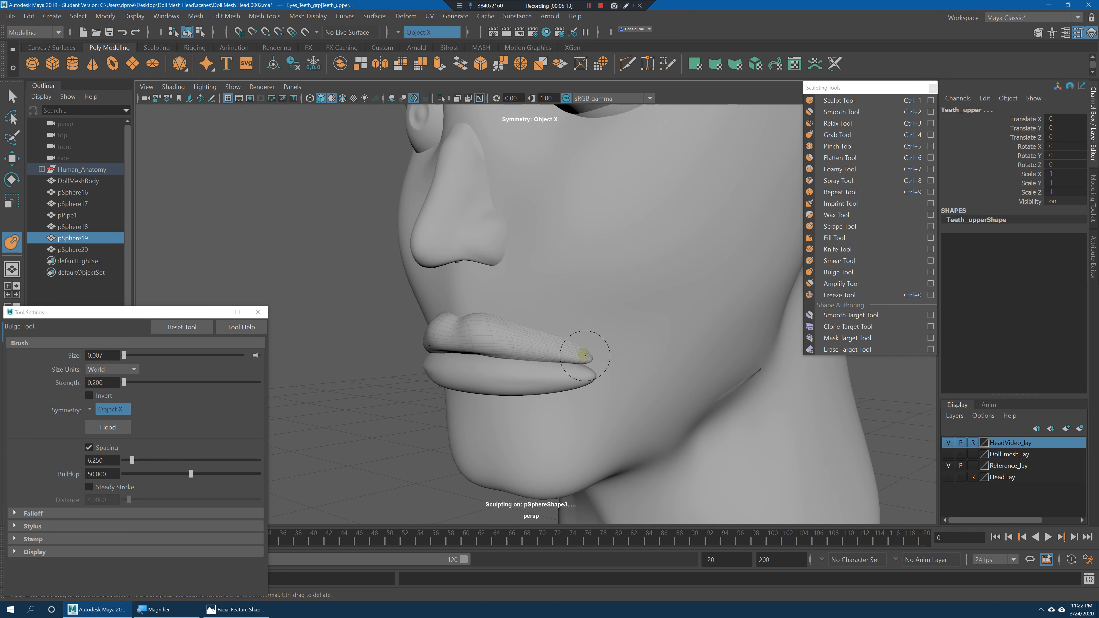
# Pull the upper lip's corner inward against the face and refine its outline using the Grab Tool at size 0.007.
pyautogui.click(837, 134)
pyautogui.moveTo(614, 347)
pyautogui.keyDown('alt'); pyautogui.mouseDown()
pyautogui.moveTo(588, 336)
pyautogui.moveTo(596, 352)
pyautogui.mouseUp(); pyautogui.keyUp('alt')
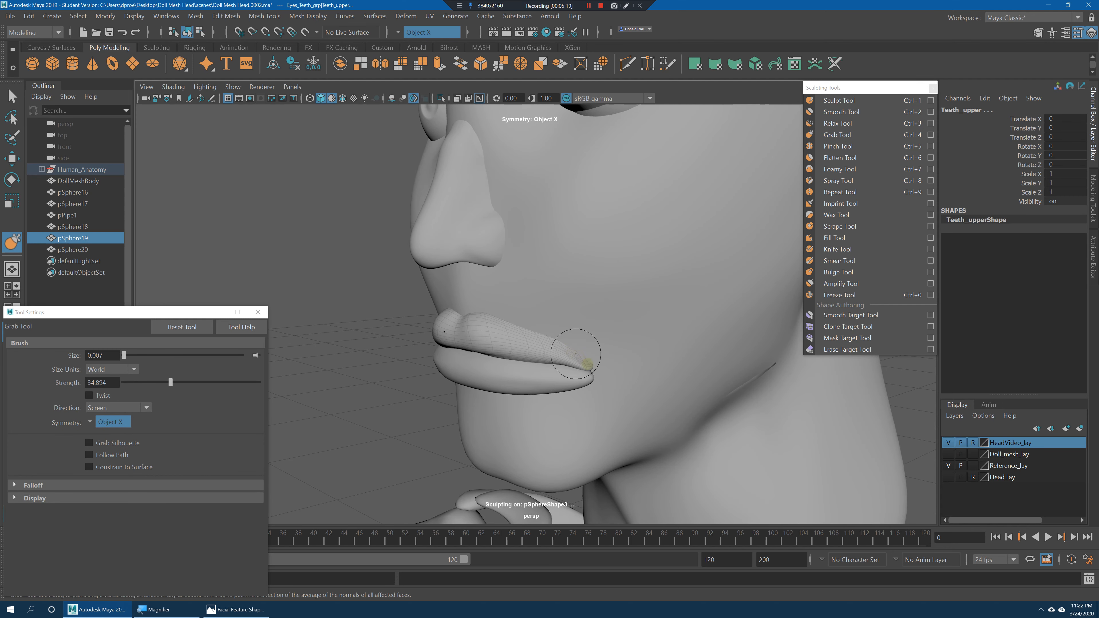
pyautogui.moveTo(590, 365)
pyautogui.keyDown('alt'); pyautogui.mouseDown()
pyautogui.moveTo(583, 374)
pyautogui.moveTo(594, 336)
pyautogui.moveTo(571, 302)
pyautogui.mouseUp(); pyautogui.keyUp('alt')
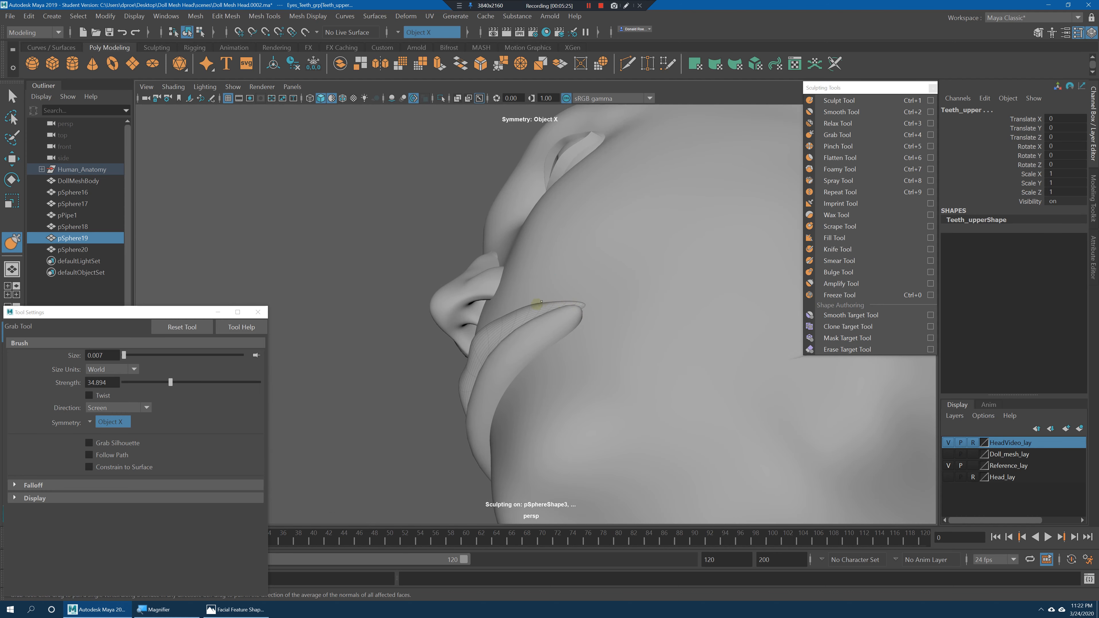
pyautogui.keyDown('alt'); pyautogui.moveTo(597, 324); pyautogui.dragTo(594, 337); pyautogui.keyUp('alt')
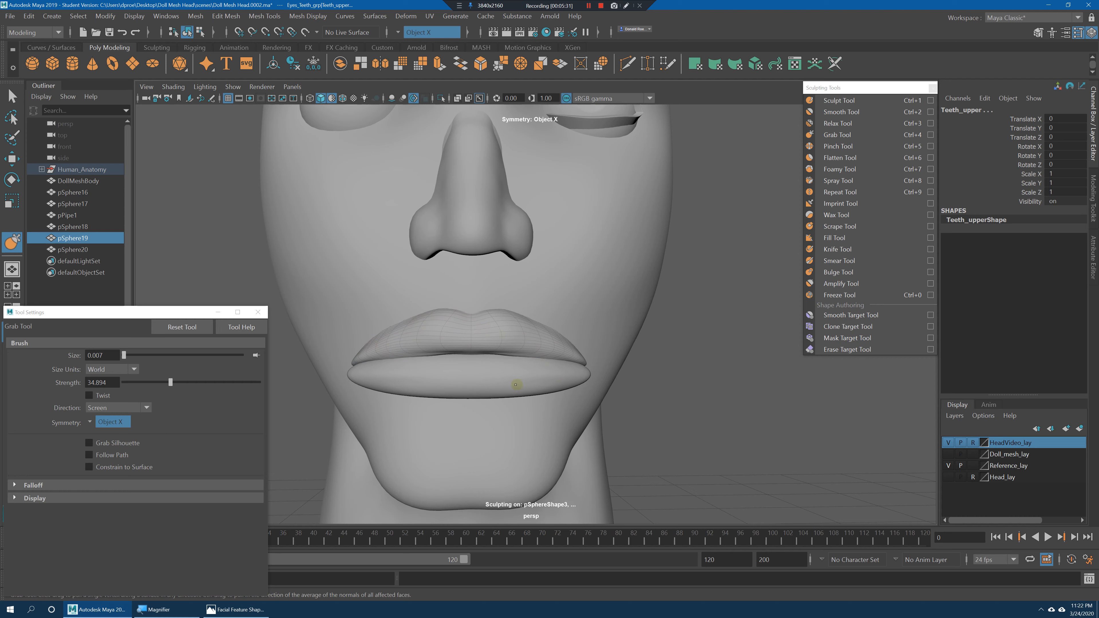
# Select the lower lip mesh and move it down away from the upper lip to expose the upper lip's underside.
pyautogui.press('q')
pyautogui.click(506, 376)
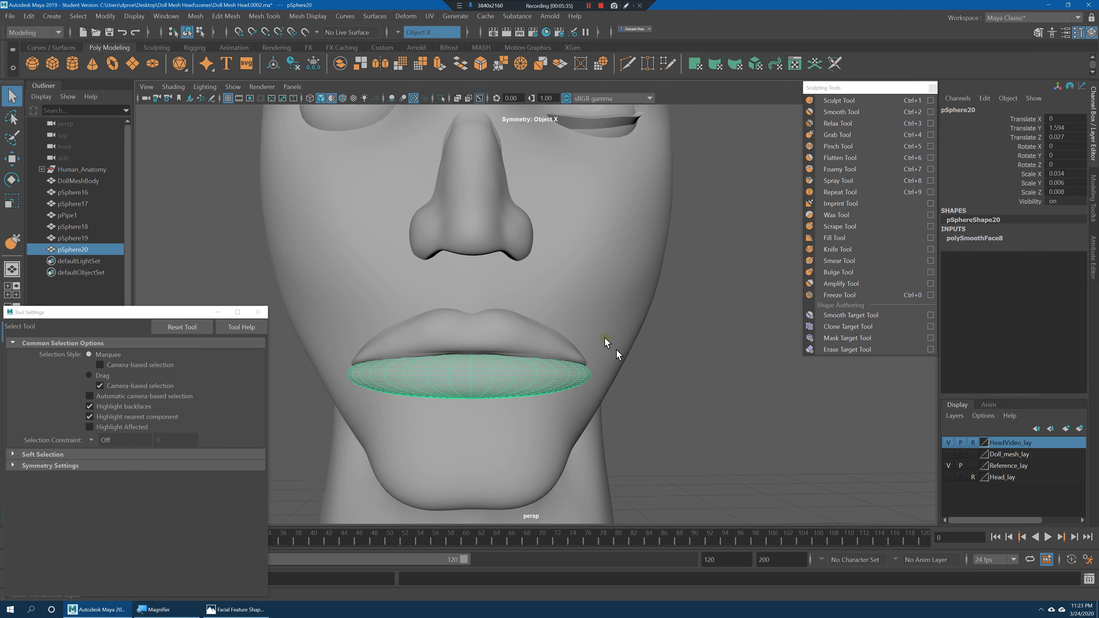
pyautogui.press('w')
pyautogui.keyDown('alt'); pyautogui.moveTo(607, 336); pyautogui.dragTo(527, 333, button='right'); pyautogui.keyUp('alt')
pyautogui.moveTo(527, 333)
pyautogui.keyDown('alt'); pyautogui.mouseDown()
pyautogui.moveTo(524, 303)
pyautogui.moveTo(508, 297)
pyautogui.mouseUp(); pyautogui.keyUp('alt')
pyautogui.keyDown('alt'); pyautogui.moveTo(509, 298); pyautogui.dragTo(623, 338, button='right'); pyautogui.keyUp('alt')
# Smooth the upper lip's lower edge using the Smooth Tool at size 0.007, and undo the last stroke.
pyautogui.click(515, 321)
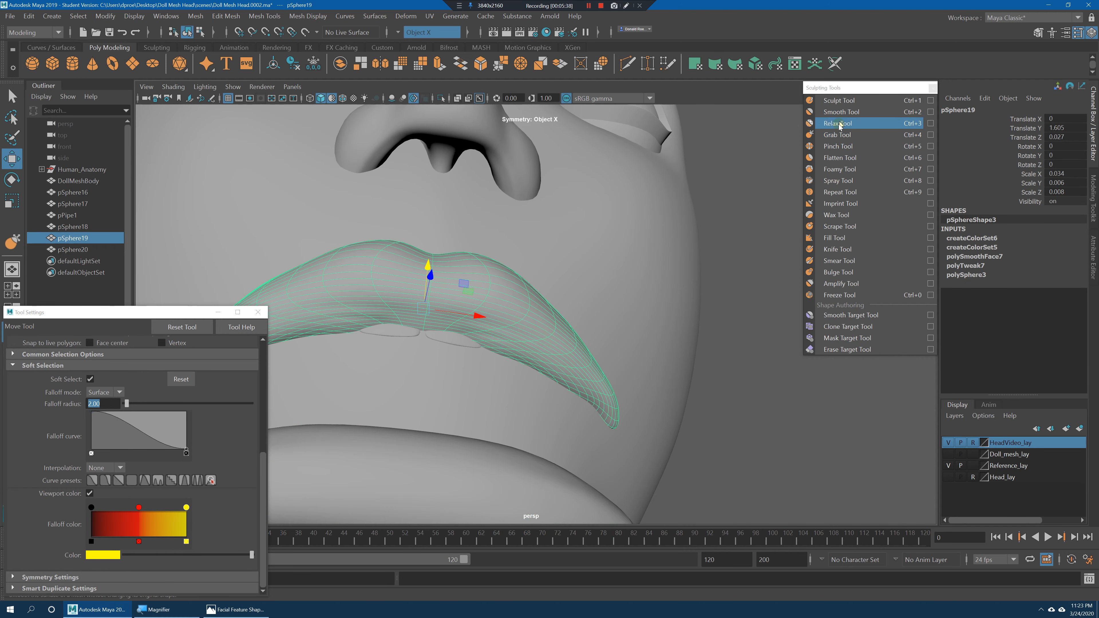
pyautogui.click(841, 112)
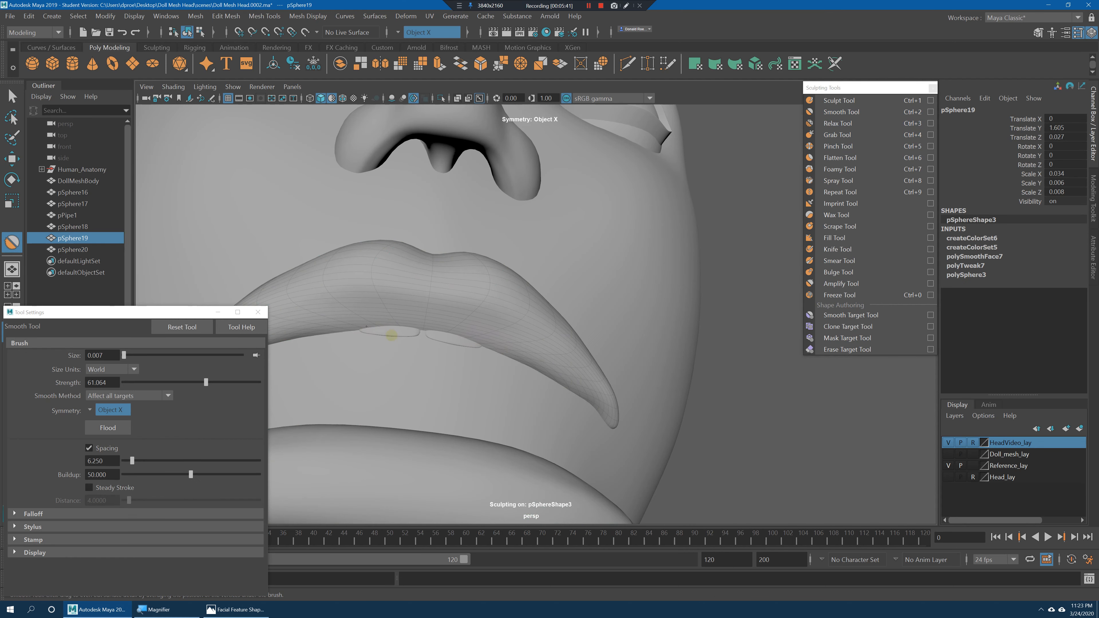
pyautogui.moveTo(595, 360)
pyautogui.keyDown('alt'); pyautogui.mouseDown()
pyautogui.moveTo(587, 386)
pyautogui.moveTo(571, 391)
pyautogui.mouseUp(); pyautogui.keyUp('alt')
pyautogui.moveTo(495, 376); pyautogui.dragTo(463, 374)
pyautogui.hotkey('ctrl', 'z')
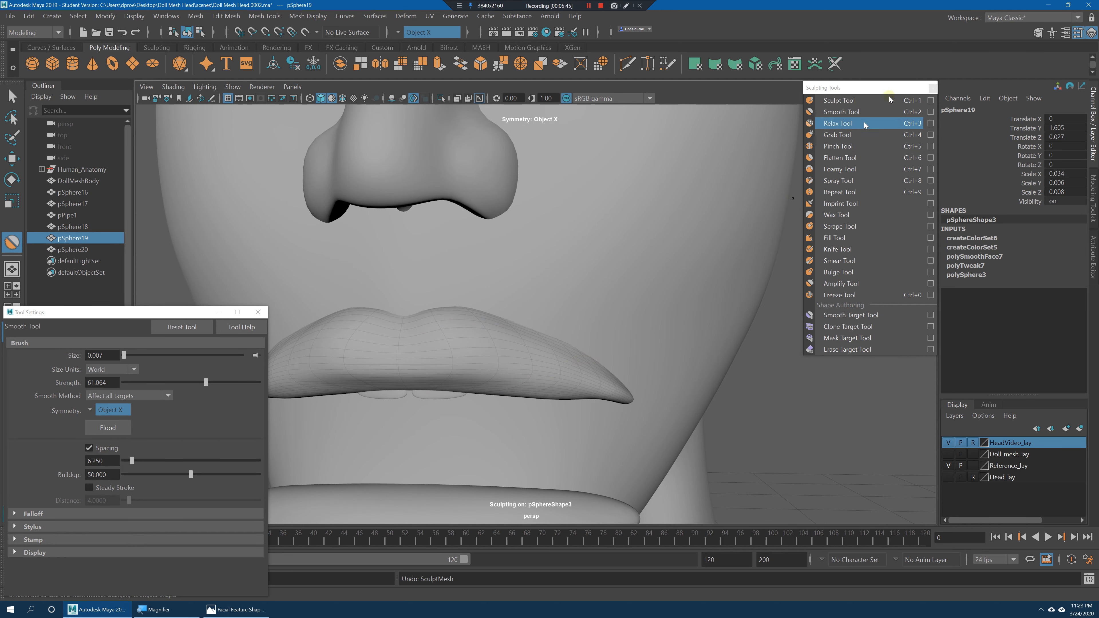
# Move the lower lip mesh back up beneath the upper lip, to Translate Y 1.597.
pyautogui.scroll(-6, 577, 361)
pyautogui.press('q')
pyautogui.click(510, 425)
pyautogui.keyDown('alt'); pyautogui.moveTo(510, 425); pyautogui.dragTo(495, 327); pyautogui.keyUp('alt')
pyautogui.press('w')
pyautogui.keyDown('alt'); pyautogui.moveTo(473, 284); pyautogui.dragTo(499, 315); pyautogui.keyUp('alt')
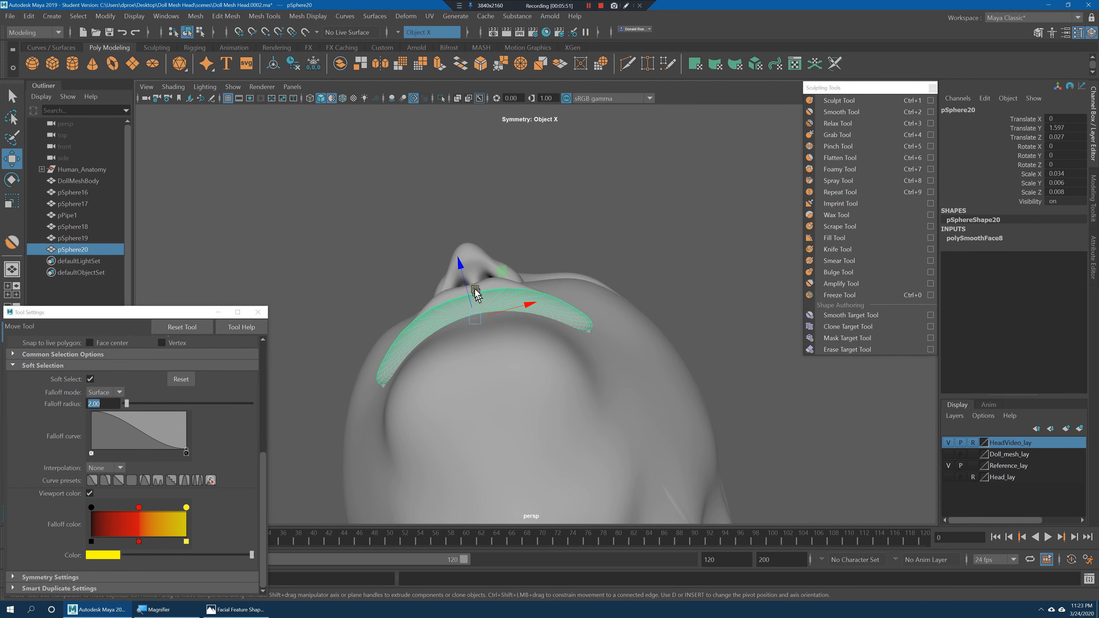
# Scale the lower lip to 0.032 in X and 0.009 in Z, and move it back to Translate Z 0.026.
pyautogui.click(495, 284)
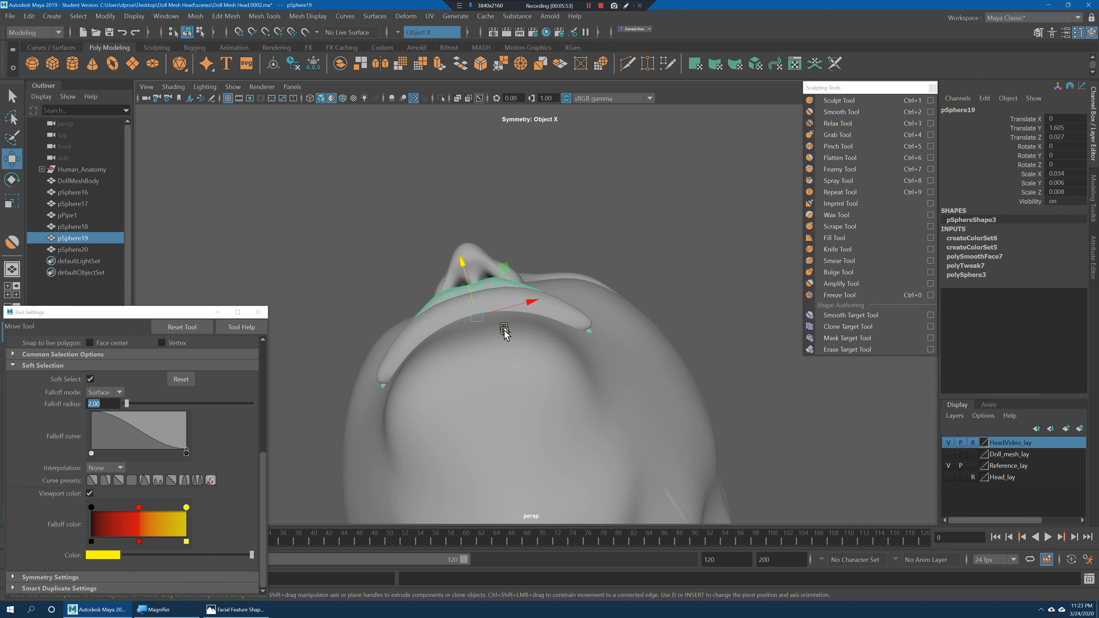
pyautogui.click(568, 320)
pyautogui.press('r')
pyautogui.moveTo(522, 305); pyautogui.dragTo(521, 305)
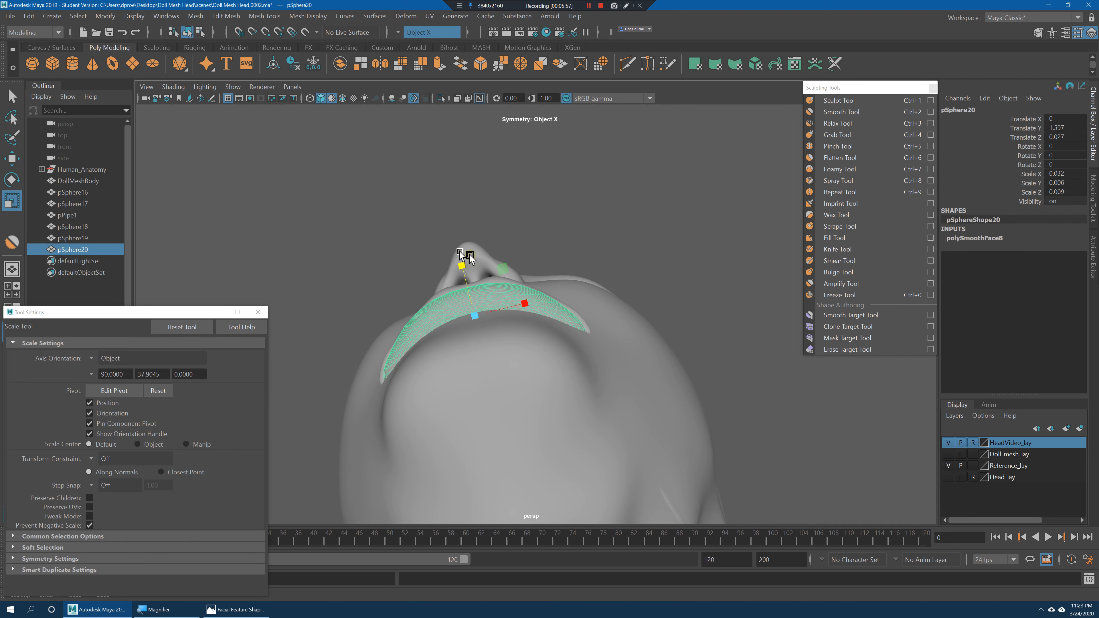
pyautogui.press('w')
pyautogui.moveTo(461, 264); pyautogui.dragTo(603, 404)
pyautogui.click(655, 378)
pyautogui.scroll(-5, 603, 403)
pyautogui.scroll(-1, 607, 407)
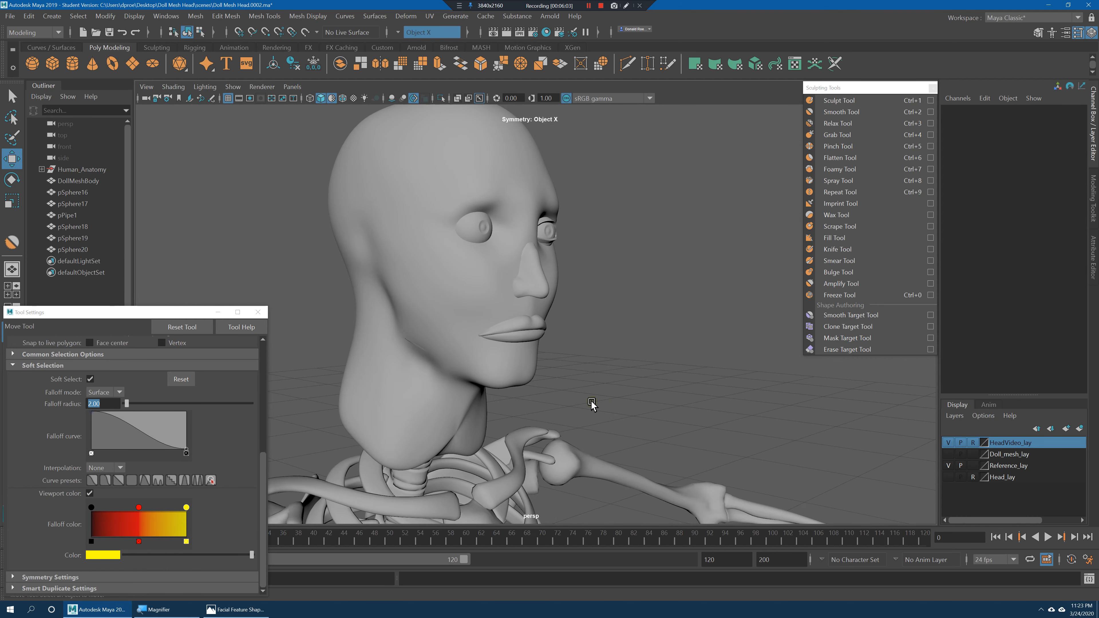
# Reshape the lower lip's bottom edge using the Grab Tool at size 0.009, with a central dip and tapered ends.
pyautogui.keyDown('alt'); pyautogui.moveTo(592, 405); pyautogui.dragTo(631, 405, button='right'); pyautogui.keyUp('alt')
pyautogui.keyDown('alt'); pyautogui.moveTo(630, 405); pyautogui.dragTo(606, 405); pyautogui.keyUp('alt')
pyautogui.keyDown('alt'); pyautogui.moveTo(608, 405); pyautogui.dragTo(625, 405, button='right'); pyautogui.keyUp('alt')
pyautogui.click(534, 367)
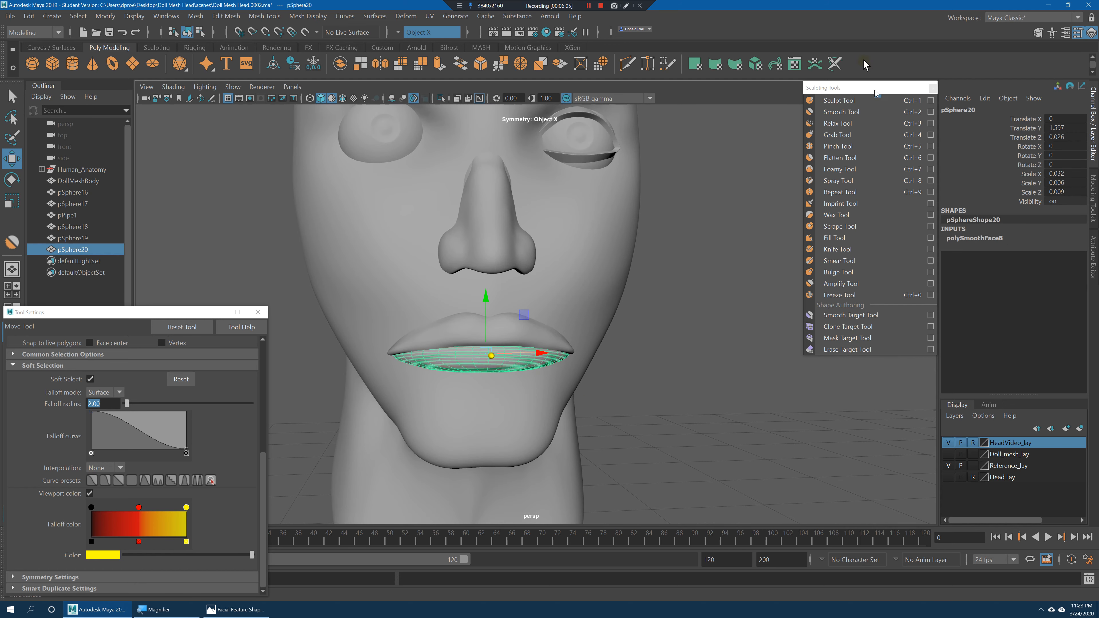
pyautogui.click(839, 100)
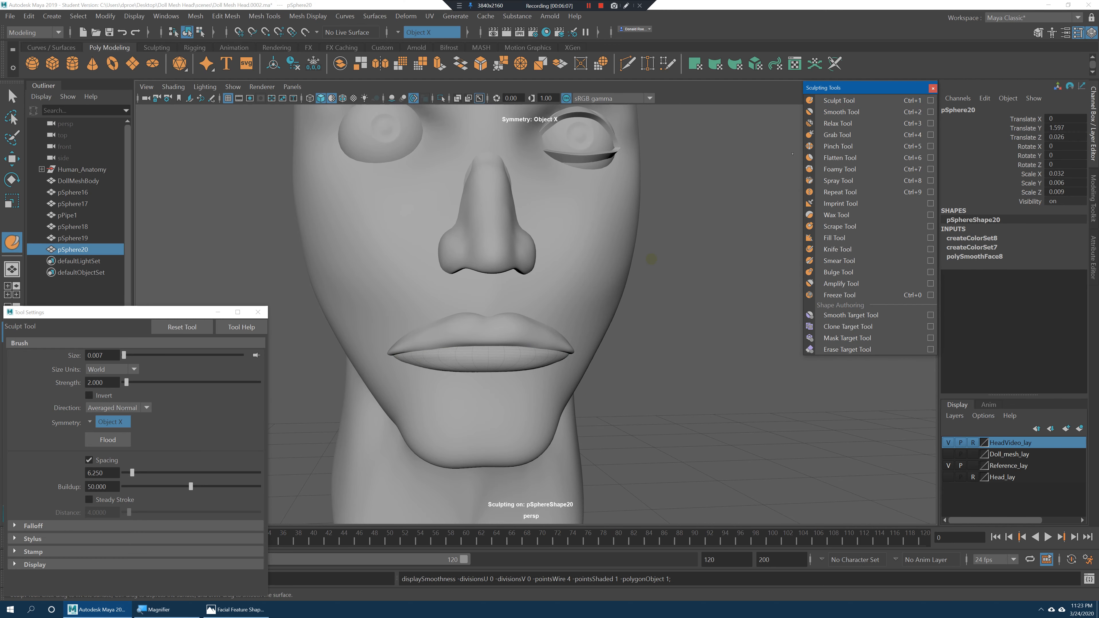
pyautogui.click(837, 135)
pyautogui.keyDown('alt'); pyautogui.moveTo(558, 336); pyautogui.dragTo(528, 345); pyautogui.keyUp('alt')
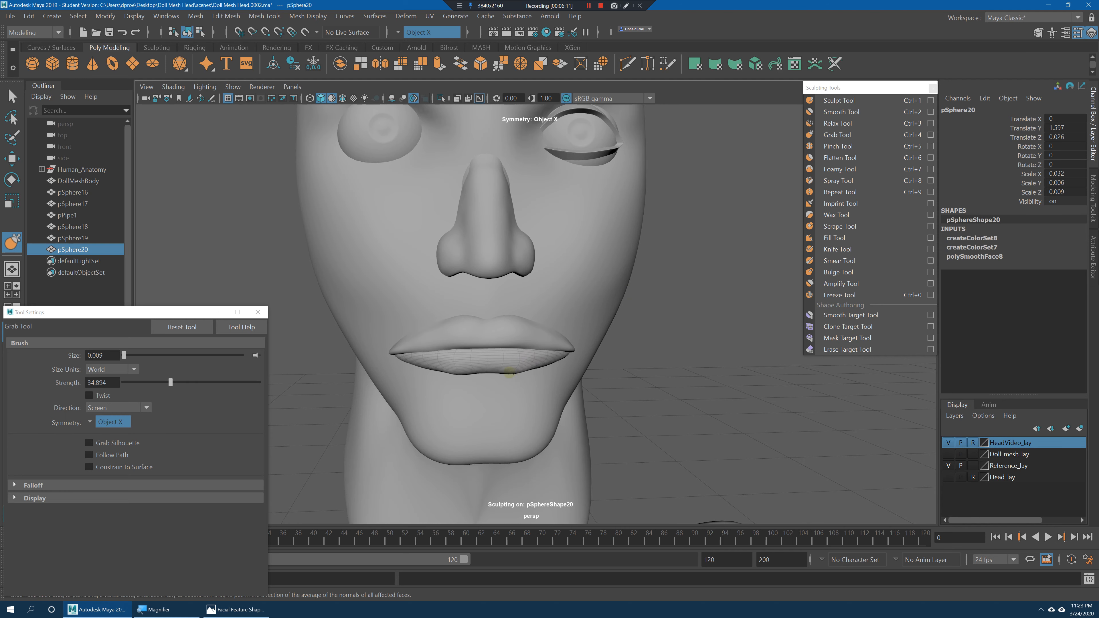
pyautogui.moveTo(548, 371)
pyautogui.keyDown('alt'); pyautogui.mouseDown()
pyautogui.moveTo(500, 381)
pyautogui.moveTo(536, 337)
pyautogui.moveTo(524, 366)
pyautogui.moveTo(562, 360)
pyautogui.mouseUp(); pyautogui.keyUp('alt')
# Add fullness to the lower lip using the Bulge Tool at size 0.009 and strength 0.2.
pyautogui.click(838, 272)
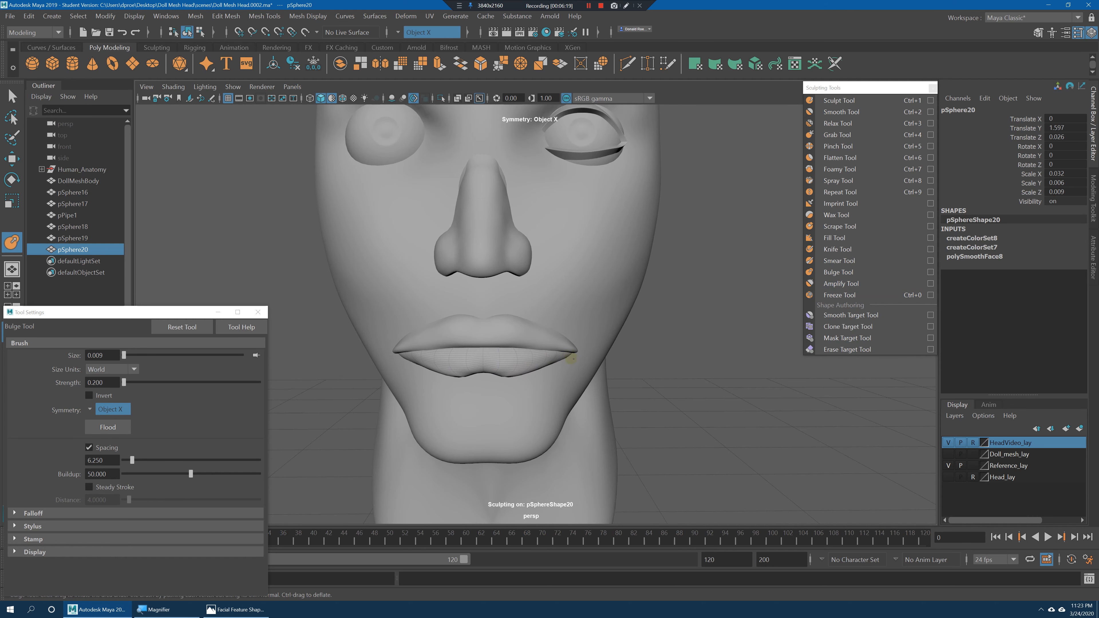
pyautogui.keyDown('alt'); pyautogui.moveTo(582, 357); pyautogui.dragTo(568, 342); pyautogui.keyUp('alt')
pyautogui.keyDown('alt'); pyautogui.moveTo(568, 342); pyautogui.dragTo(584, 356, button='right'); pyautogui.keyUp('alt')
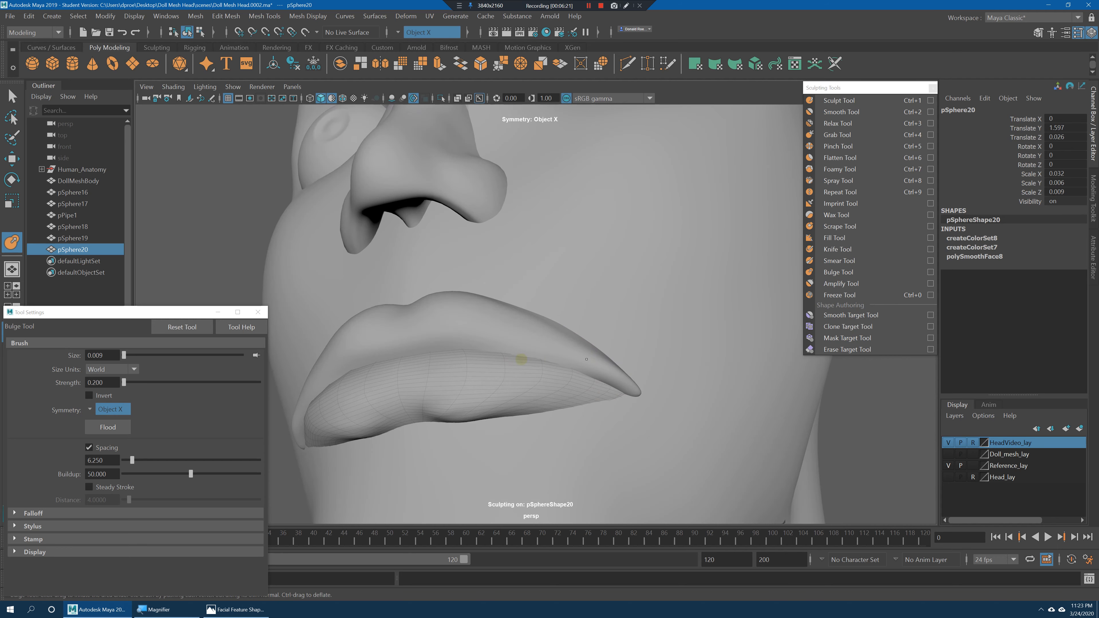
pyautogui.keyDown('alt'); pyautogui.moveTo(479, 368); pyautogui.dragTo(478, 405); pyautogui.keyUp('alt')
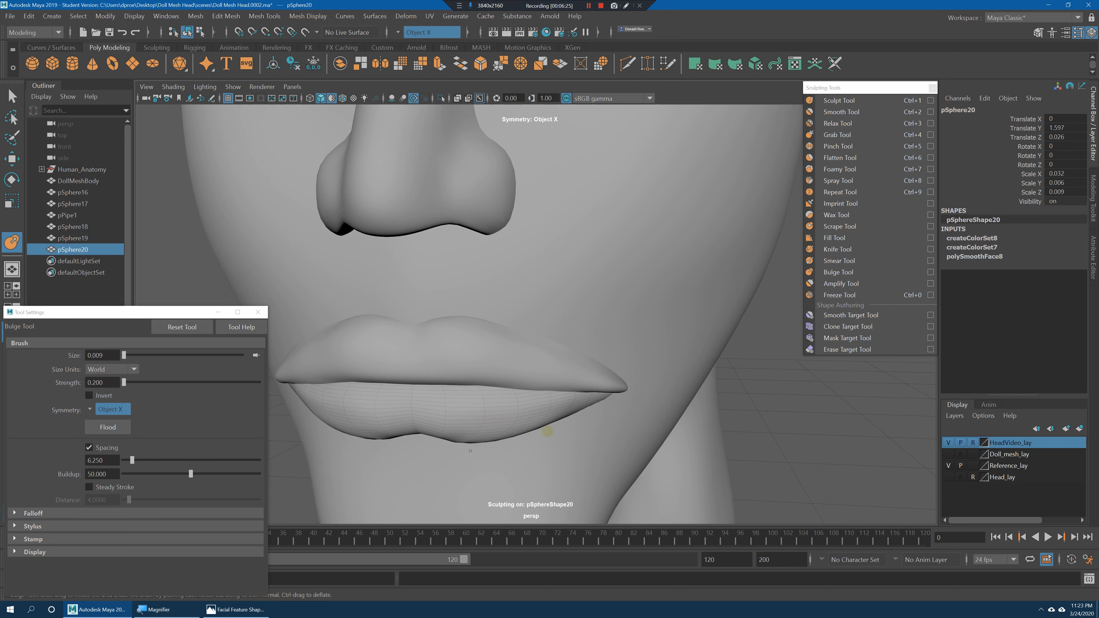
pyautogui.keyDown('alt'); pyautogui.moveTo(588, 418); pyautogui.dragTo(581, 410, button='right'); pyautogui.keyUp('alt')
pyautogui.keyDown('alt'); pyautogui.moveTo(581, 410); pyautogui.dragTo(606, 407); pyautogui.keyUp('alt')
# Deselect the lower lip and examine the lips and overall head shape from several angles.
pyautogui.press('q')
pyautogui.click(662, 339)
pyautogui.keyDown('alt'); pyautogui.moveTo(623, 342); pyautogui.dragTo(677, 342); pyautogui.keyUp('alt')
pyautogui.keyDown('alt'); pyautogui.moveTo(677, 342); pyautogui.dragTo(619, 338, button='right'); pyautogui.keyUp('alt')
pyautogui.keyDown('alt'); pyautogui.moveTo(618, 339); pyautogui.dragTo(503, 339); pyautogui.keyUp('alt')
pyautogui.keyDown('alt'); pyautogui.moveTo(503, 339); pyautogui.dragTo(579, 342, button='right'); pyautogui.keyUp('alt')
pyautogui.moveTo(579, 342)
pyautogui.keyDown('alt'); pyautogui.mouseDown()
pyautogui.moveTo(598, 338)
pyautogui.moveTo(589, 332)
pyautogui.moveTo(591, 341)
pyautogui.mouseUp(); pyautogui.keyUp('alt')
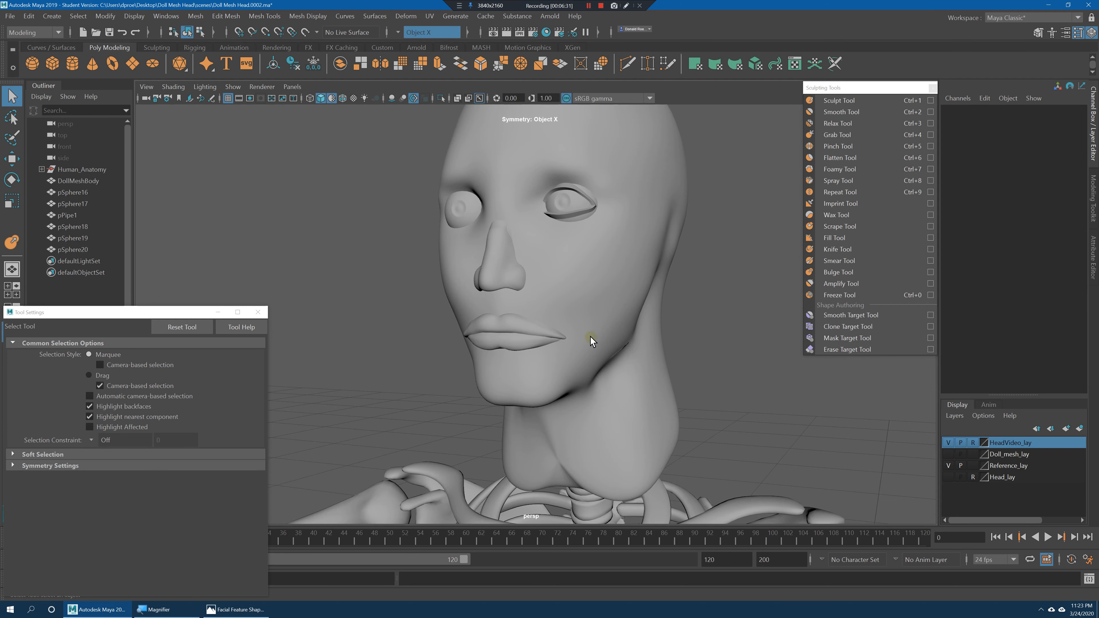
pyautogui.keyDown('alt'); pyautogui.moveTo(602, 227); pyautogui.dragTo(559, 260); pyautogui.keyUp('alt')
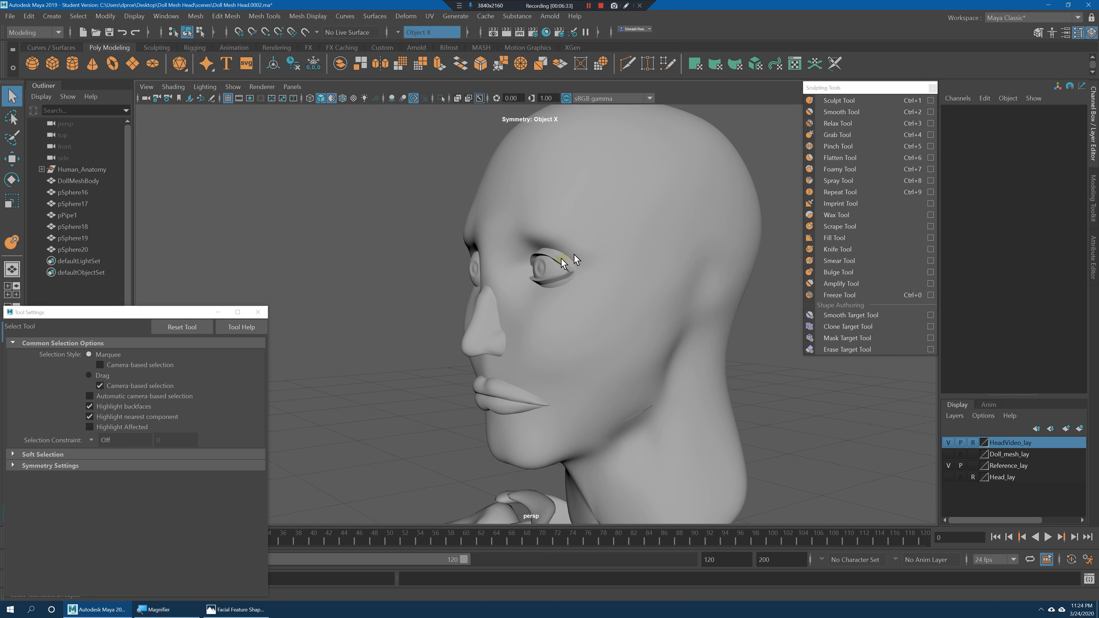
# Clear the reference mode of HeadVideo_lay so its meshes can be selected, and hide the head mesh.
pyautogui.click(571, 262)
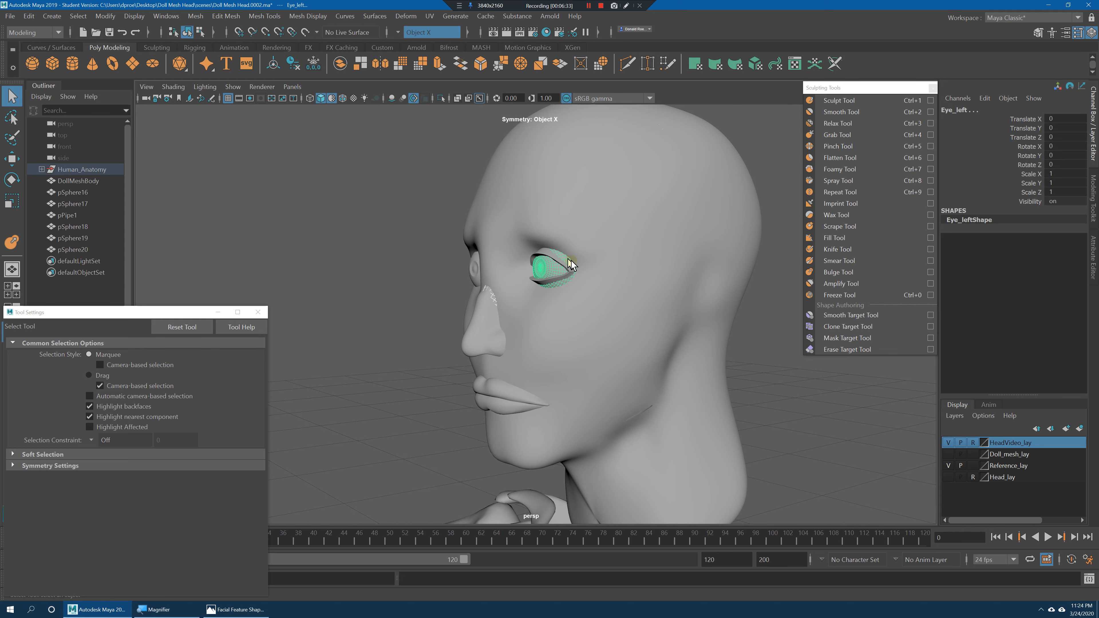
pyautogui.click(944, 466)
pyautogui.click(948, 465)
pyautogui.click(947, 442)
pyautogui.click(946, 442)
pyautogui.click(948, 465)
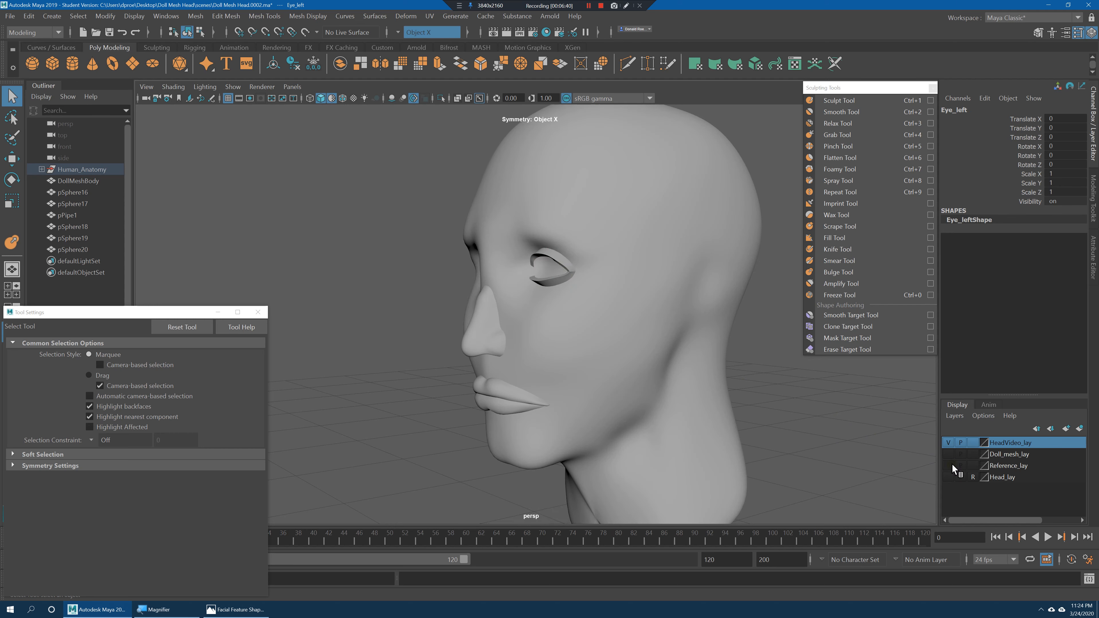
pyautogui.click(948, 466)
pyautogui.click(691, 249)
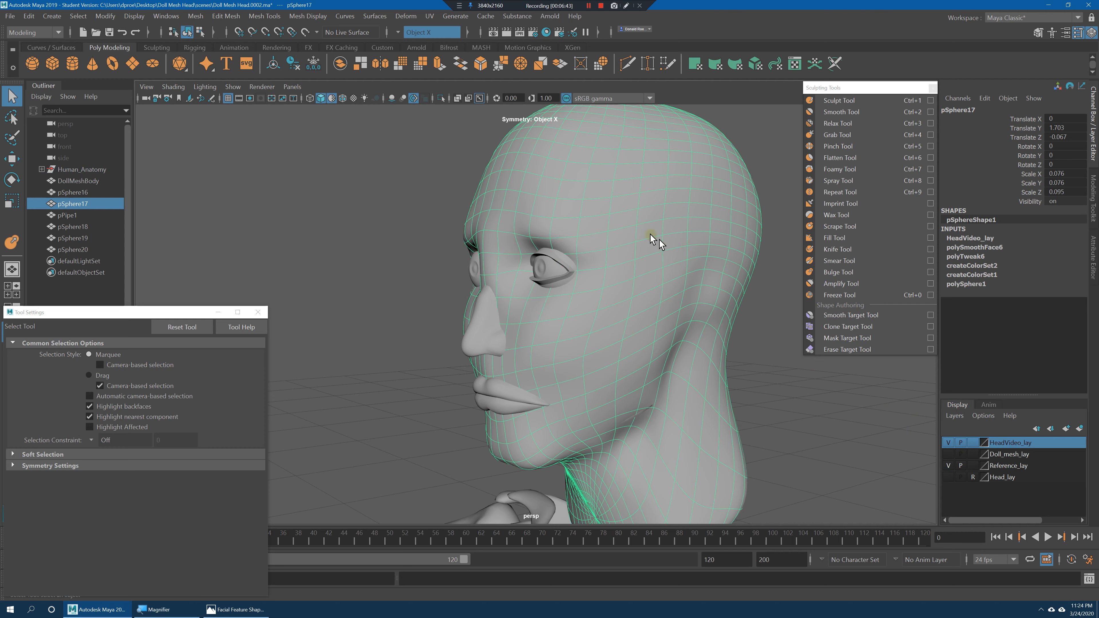
pyautogui.hotkey('ctrl', 'h')
# Select the eyelid mesh and add volume to its upper lid using the Bulge Tool at size 0.009 and strength 0.2.
pyautogui.click(558, 257)
pyautogui.scroll(5, 562, 282)
pyautogui.moveTo(611, 305)
pyautogui.keyDown('alt'); pyautogui.mouseDown()
pyautogui.moveTo(679, 302)
pyautogui.moveTo(640, 295)
pyautogui.mouseUp(); pyautogui.keyUp('alt')
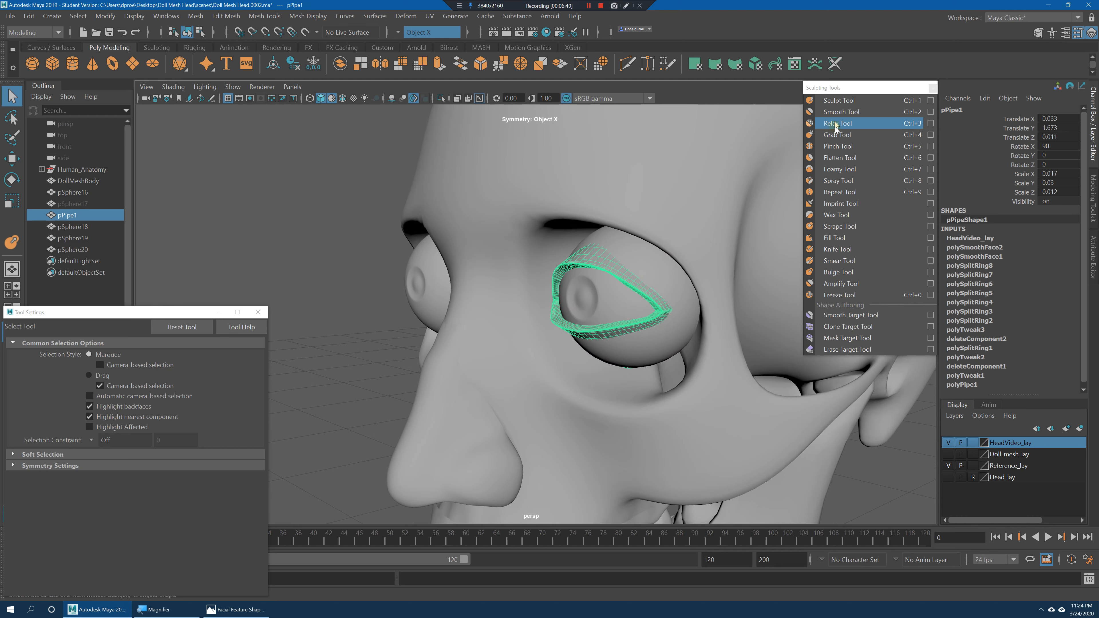
pyautogui.click(854, 272)
pyautogui.moveTo(638, 258); pyautogui.dragTo(655, 272)
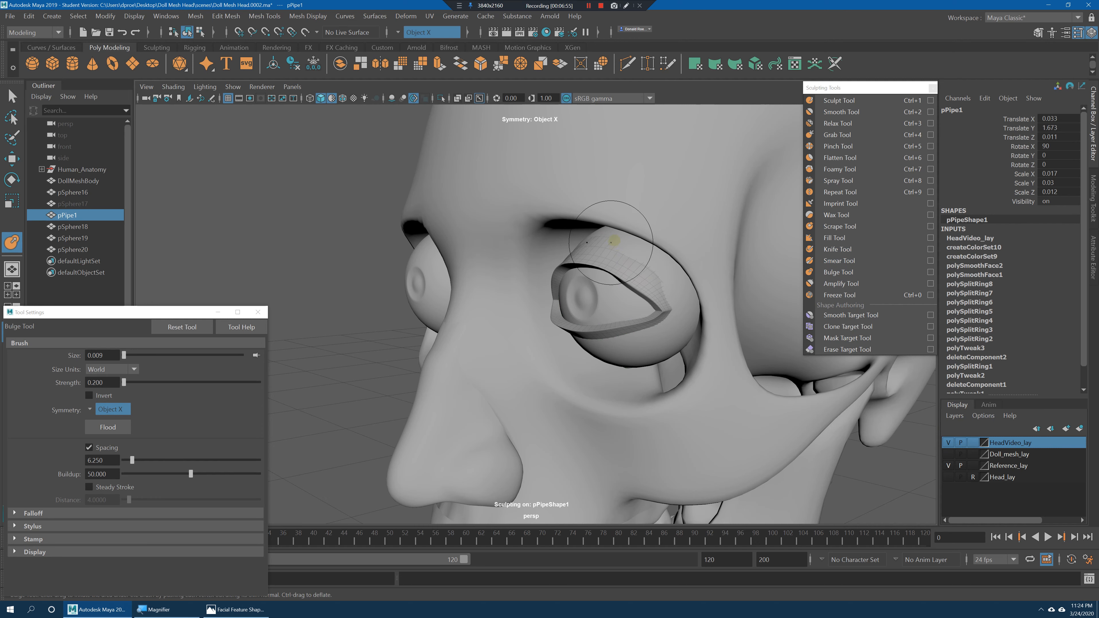
pyautogui.keyDown('alt'); pyautogui.moveTo(669, 281); pyautogui.dragTo(633, 316); pyautogui.keyUp('alt')
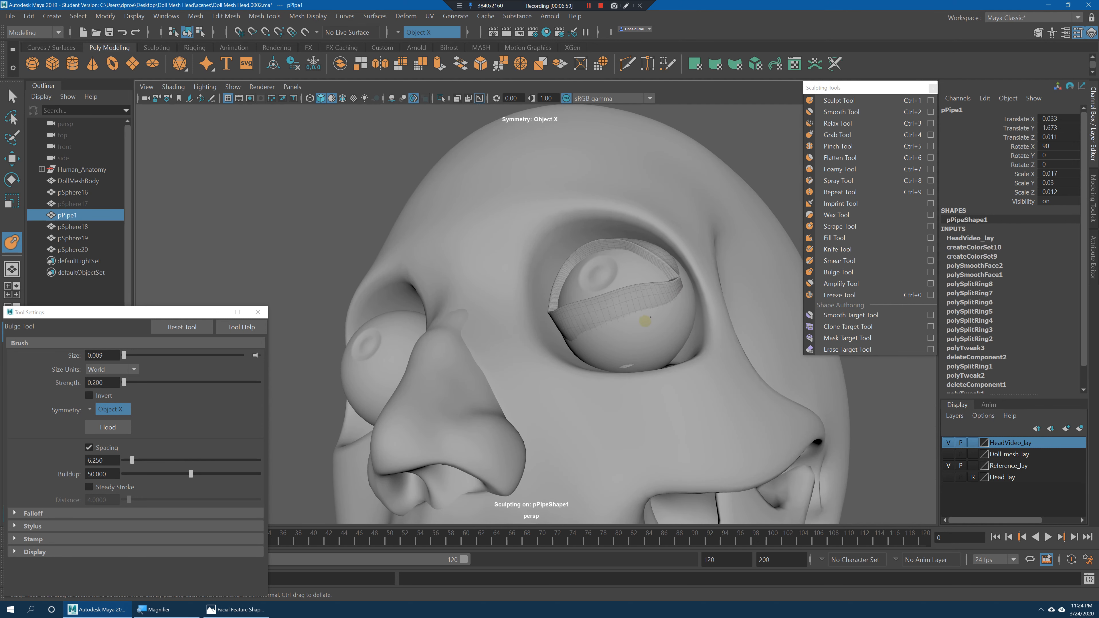
# Bulge the upper and lower lids out to the eye corners so they wrap around the eyeball.
pyautogui.moveTo(661, 322)
pyautogui.keyDown('alt'); pyautogui.mouseDown()
pyautogui.moveTo(699, 327)
pyautogui.moveTo(650, 248)
pyautogui.mouseUp(); pyautogui.keyUp('alt')
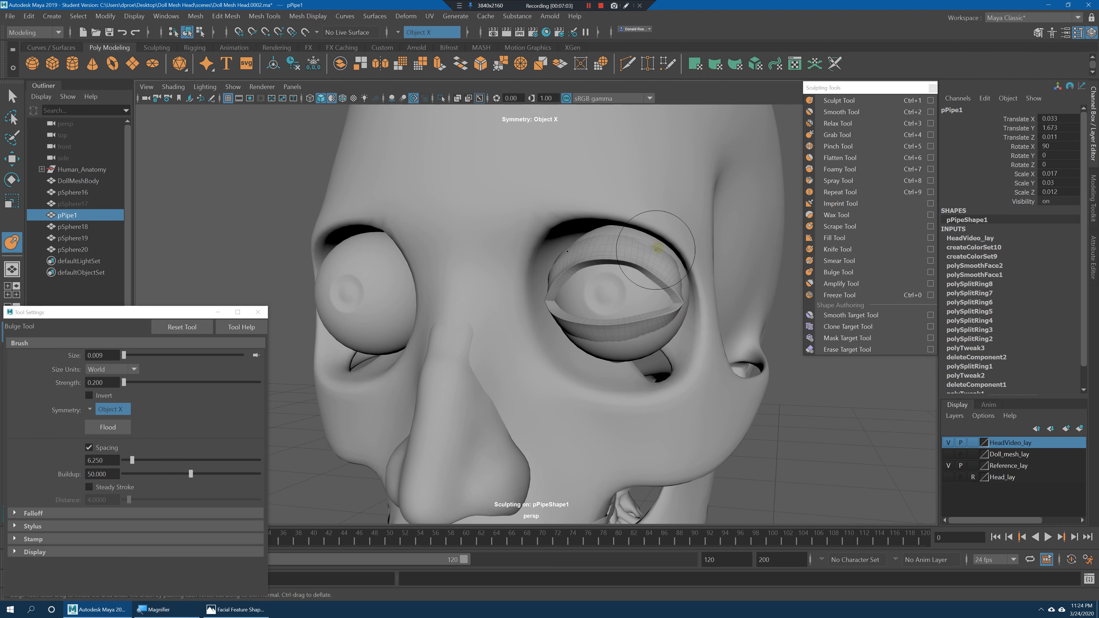
pyautogui.keyDown('alt'); pyautogui.moveTo(691, 300); pyautogui.dragTo(666, 273); pyautogui.keyUp('alt')
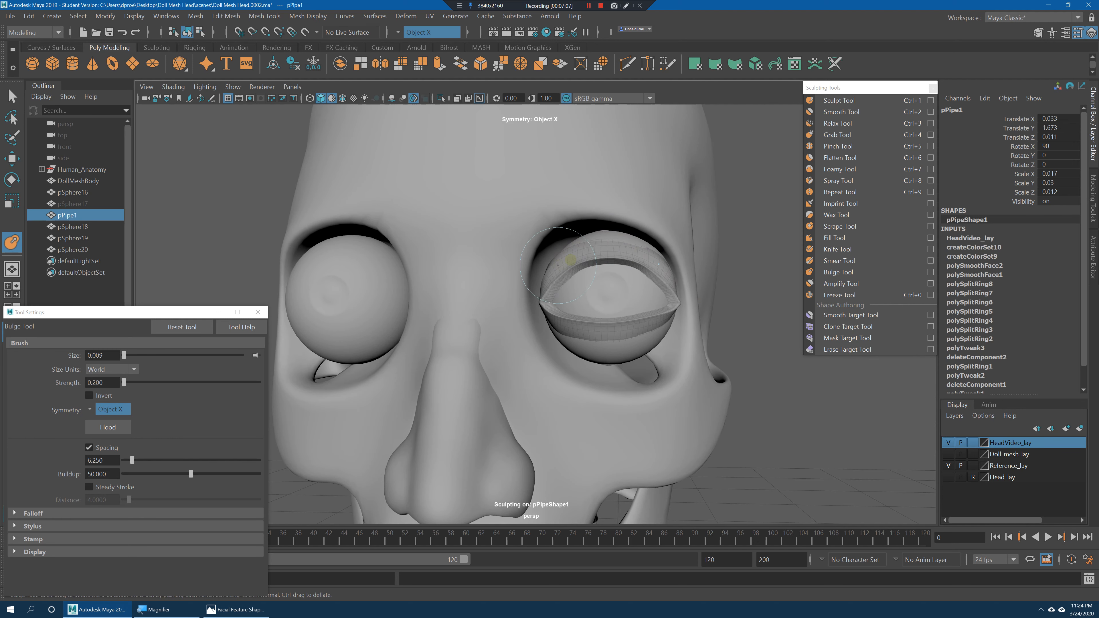
pyautogui.keyDown('alt'); pyautogui.moveTo(644, 246); pyautogui.dragTo(671, 311); pyautogui.keyUp('alt')
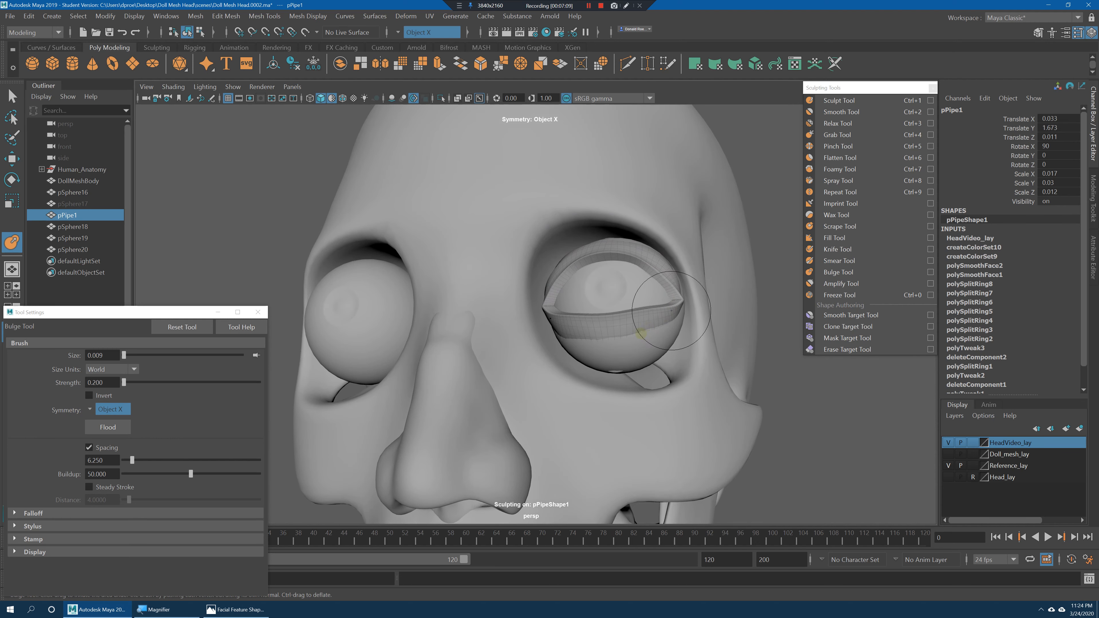
pyautogui.moveTo(557, 346)
pyautogui.keyDown('alt'); pyautogui.mouseDown()
pyautogui.moveTo(644, 348)
pyautogui.moveTo(700, 327)
pyautogui.moveTo(704, 337)
pyautogui.moveTo(684, 317)
pyautogui.mouseUp(); pyautogui.keyUp('alt')
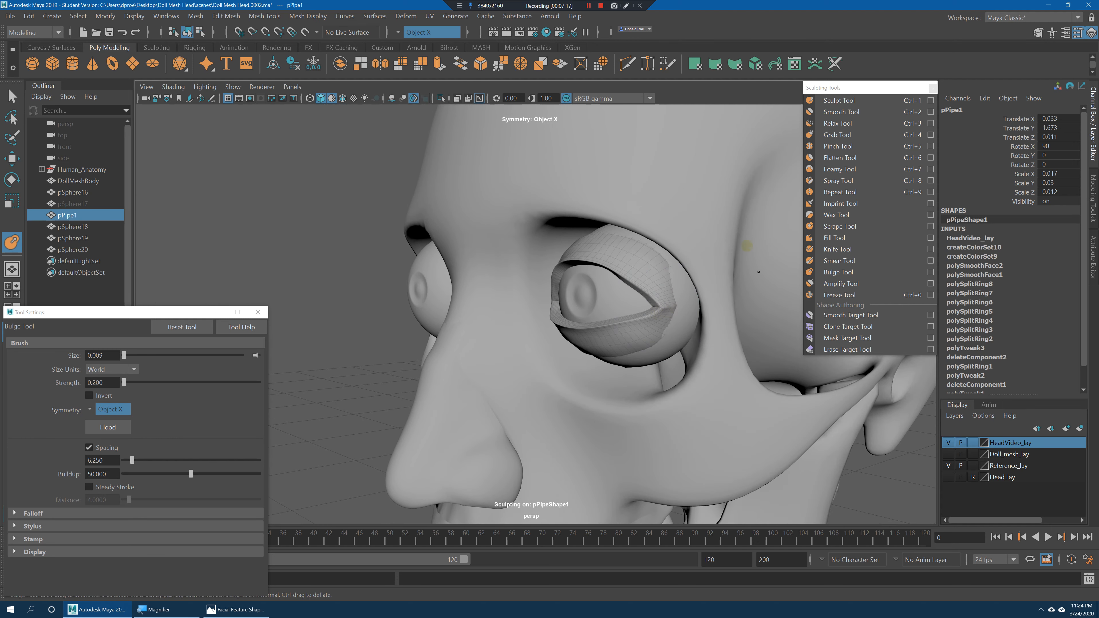
# Adjust the eyelid edges and corners to follow the eyeball using the Grab Tool at size 0.009, and deselect the mesh.
pyautogui.keyDown('alt'); pyautogui.moveTo(717, 258); pyautogui.dragTo(709, 270); pyautogui.keyUp('alt')
pyautogui.scroll(5, 705, 276)
pyautogui.keyDown('alt'); pyautogui.moveTo(704, 278); pyautogui.dragTo(606, 299, button='middle'); pyautogui.keyUp('alt')
pyautogui.keyDown('alt'); pyautogui.moveTo(675, 277); pyautogui.dragTo(709, 256); pyautogui.keyUp('alt')
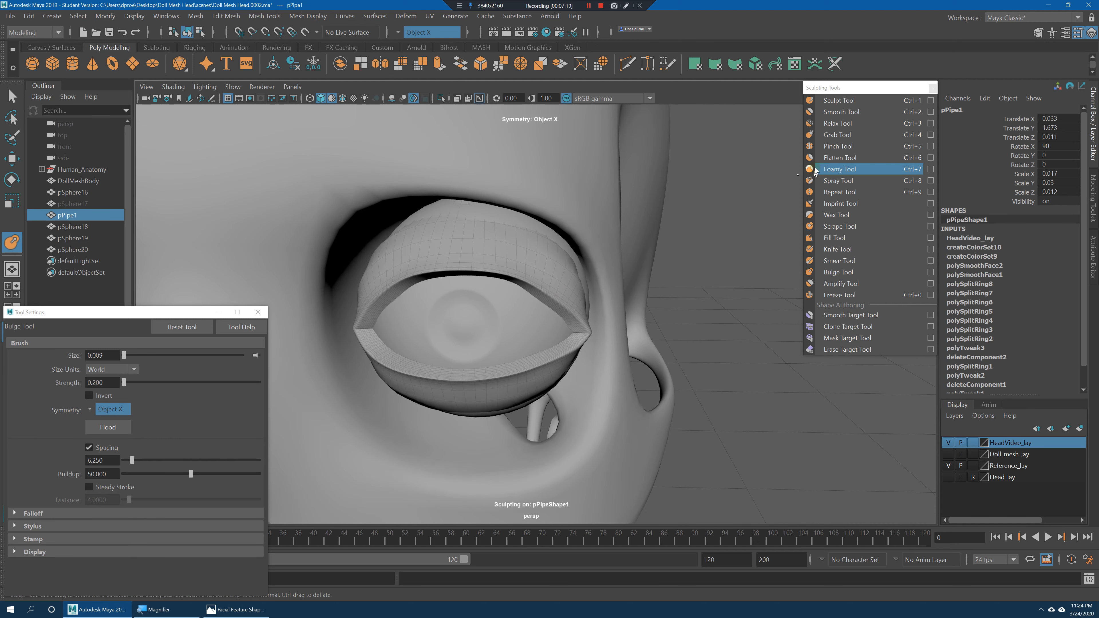
pyautogui.click(836, 134)
pyautogui.moveTo(582, 336)
pyautogui.mouseDown()
pyautogui.moveTo(555, 331)
pyautogui.moveTo(581, 283)
pyautogui.mouseUp()
pyautogui.moveTo(511, 214)
pyautogui.mouseDown()
pyautogui.moveTo(488, 214)
pyautogui.moveTo(536, 312)
pyautogui.mouseUp()
pyautogui.moveTo(587, 368)
pyautogui.mouseDown()
pyautogui.moveTo(570, 391)
pyautogui.moveTo(578, 380)
pyautogui.mouseUp()
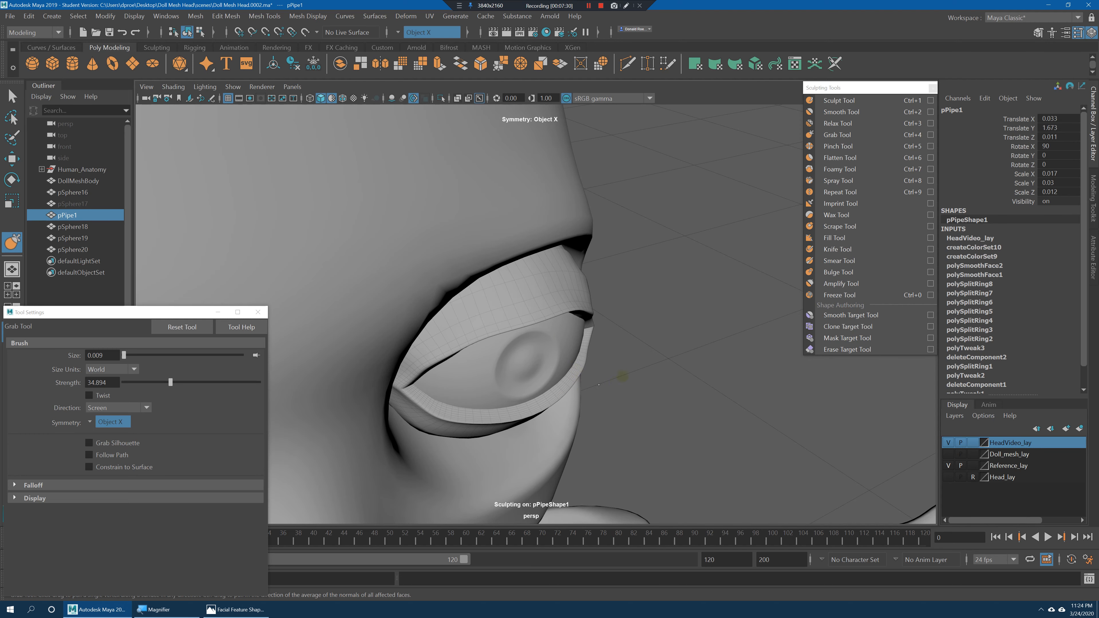
pyautogui.keyDown('alt'); pyautogui.moveTo(697, 418); pyautogui.dragTo(603, 366); pyautogui.keyUp('alt')
pyautogui.press('q')
pyautogui.click(706, 333)
# Make the Doll_mesh_lay layer visible to bring back the doll body around the head.
pyautogui.keyDown('alt'); pyautogui.moveTo(706, 332); pyautogui.dragTo(623, 302, button='right'); pyautogui.keyUp('alt')
pyautogui.keyDown('alt'); pyautogui.moveTo(623, 301); pyautogui.dragTo(591, 309); pyautogui.keyUp('alt')
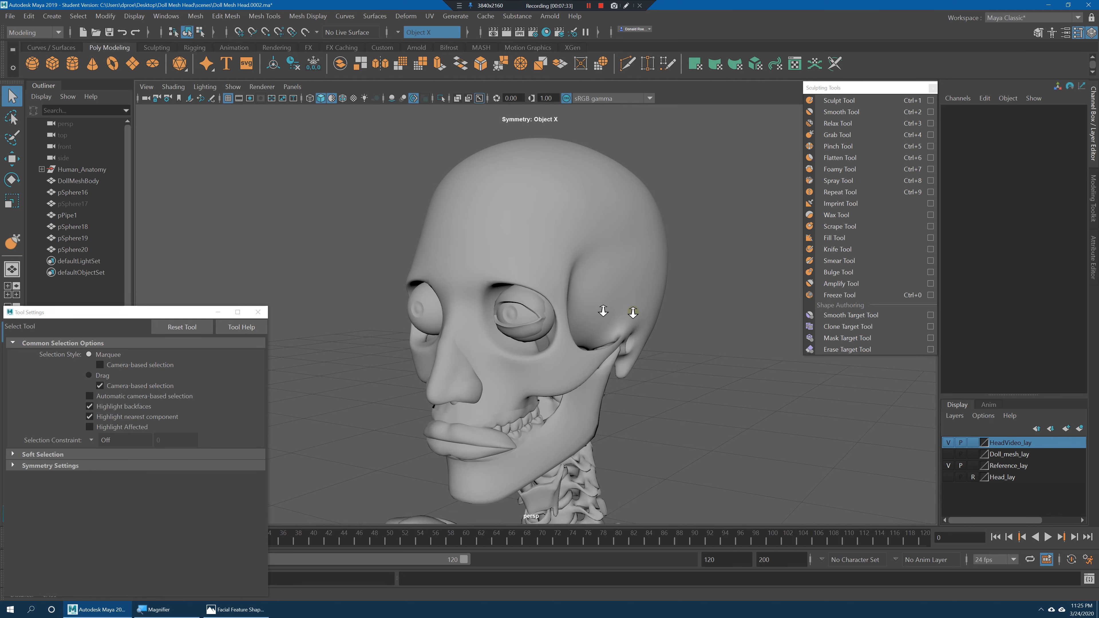
pyautogui.keyDown('alt'); pyautogui.moveTo(591, 309); pyautogui.dragTo(649, 311, button='right'); pyautogui.keyUp('alt')
pyautogui.keyDown('alt'); pyautogui.moveTo(574, 303); pyautogui.dragTo(601, 301); pyautogui.keyUp('alt')
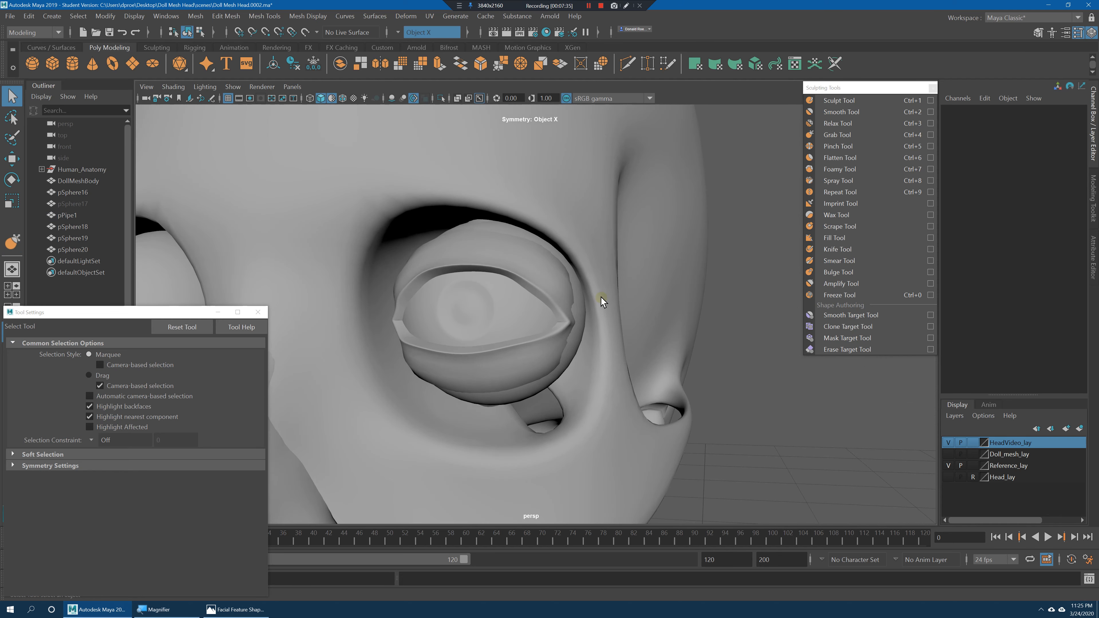
pyautogui.click(948, 454)
# Show all hidden objects in the scene to bring back the head mesh.
pyautogui.click(225, 16)
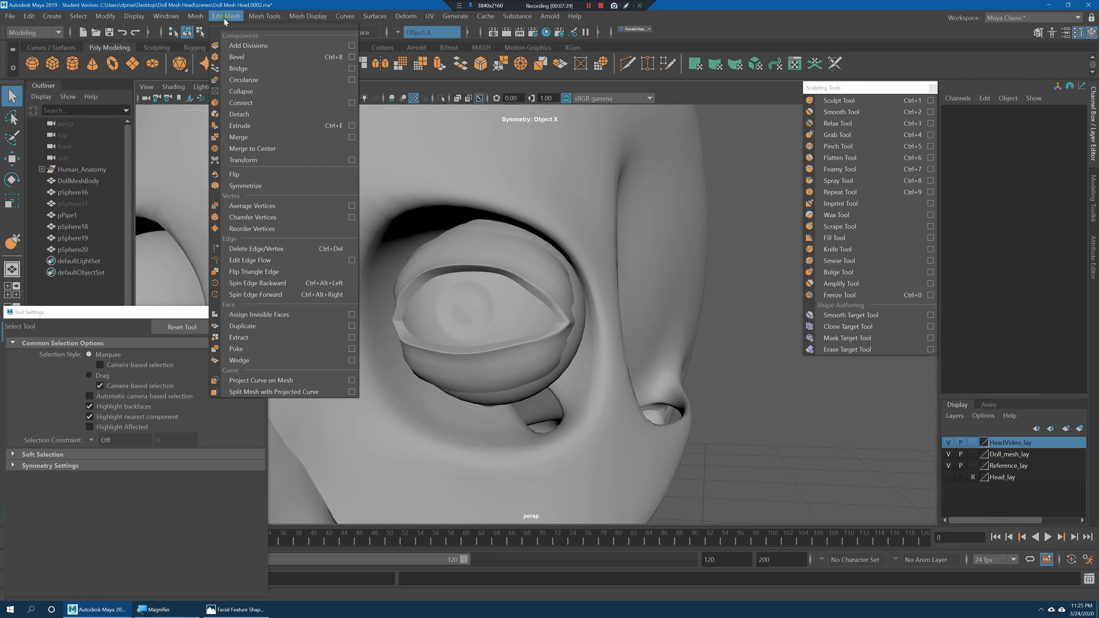
pyautogui.moveTo(264, 16)
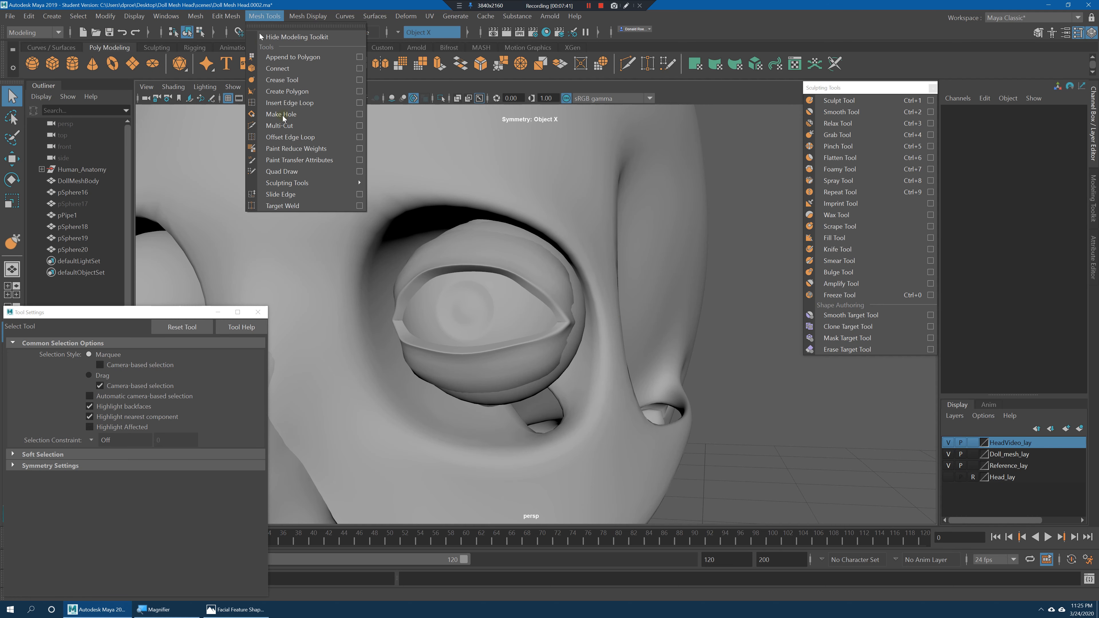
pyautogui.moveTo(134, 16)
pyautogui.moveTo(161, 89)
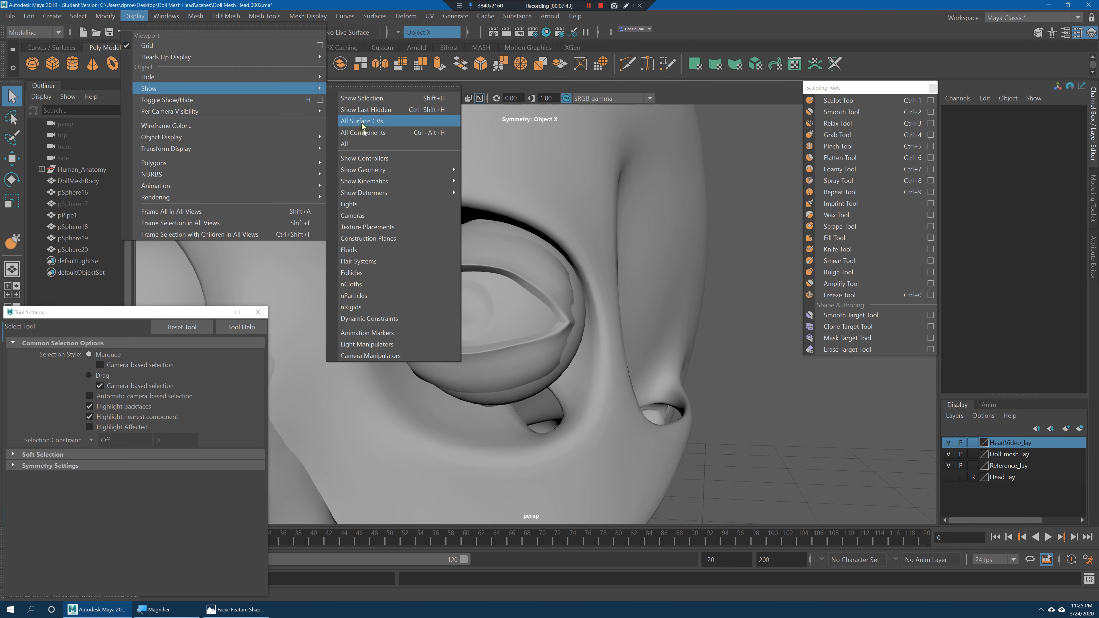
pyautogui.click(362, 143)
# Create a polygon sphere, raise it to head height at Translate Y 1.688, and scale it uniformly to 0.057.
pyautogui.scroll(-10, 547, 263)
pyautogui.scroll(1, 547, 274)
pyautogui.moveTo(549, 265)
pyautogui.keyDown('alt'); pyautogui.mouseDown()
pyautogui.moveTo(565, 279)
pyautogui.moveTo(556, 279)
pyautogui.mouseUp(); pyautogui.keyUp('alt')
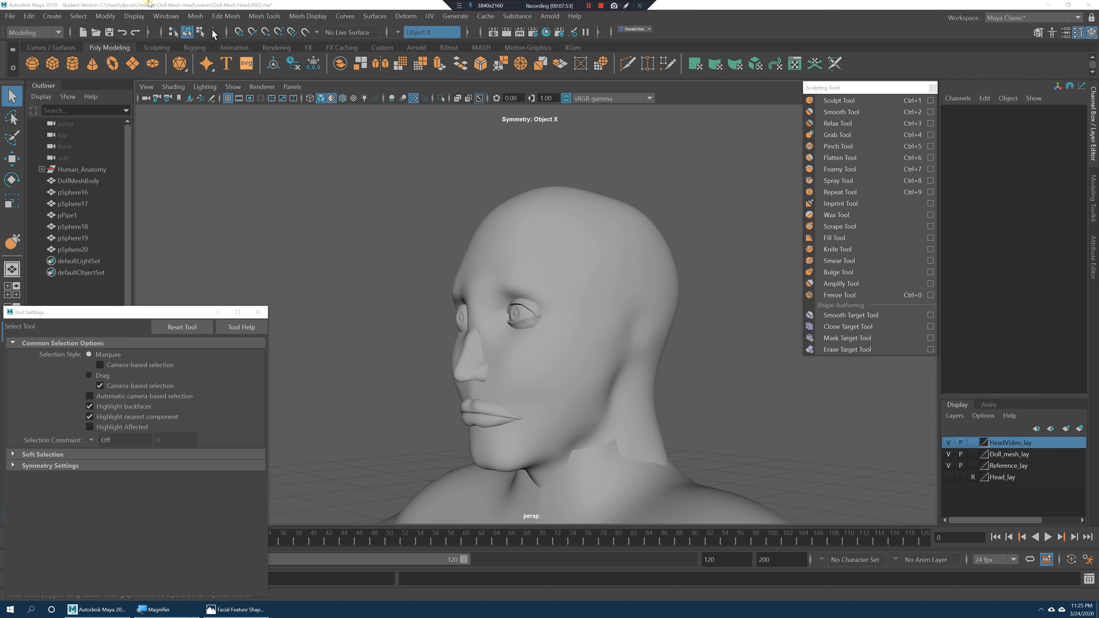
pyautogui.click(50, 17)
pyautogui.moveTo(109, 59)
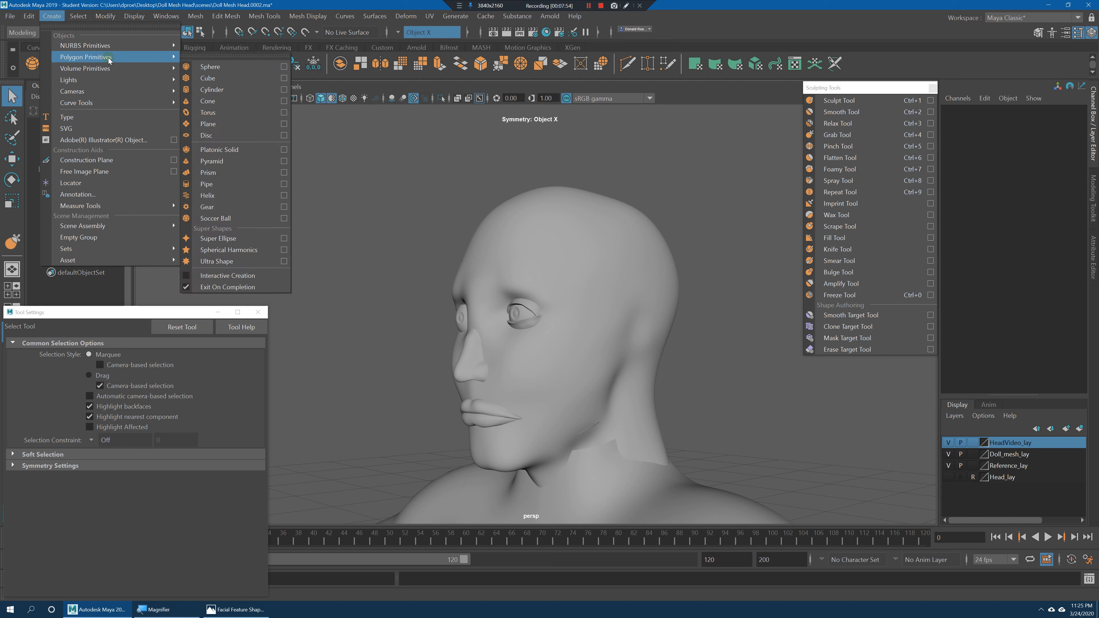
pyautogui.click(234, 69)
pyautogui.scroll(-5, 563, 281)
pyautogui.press('w')
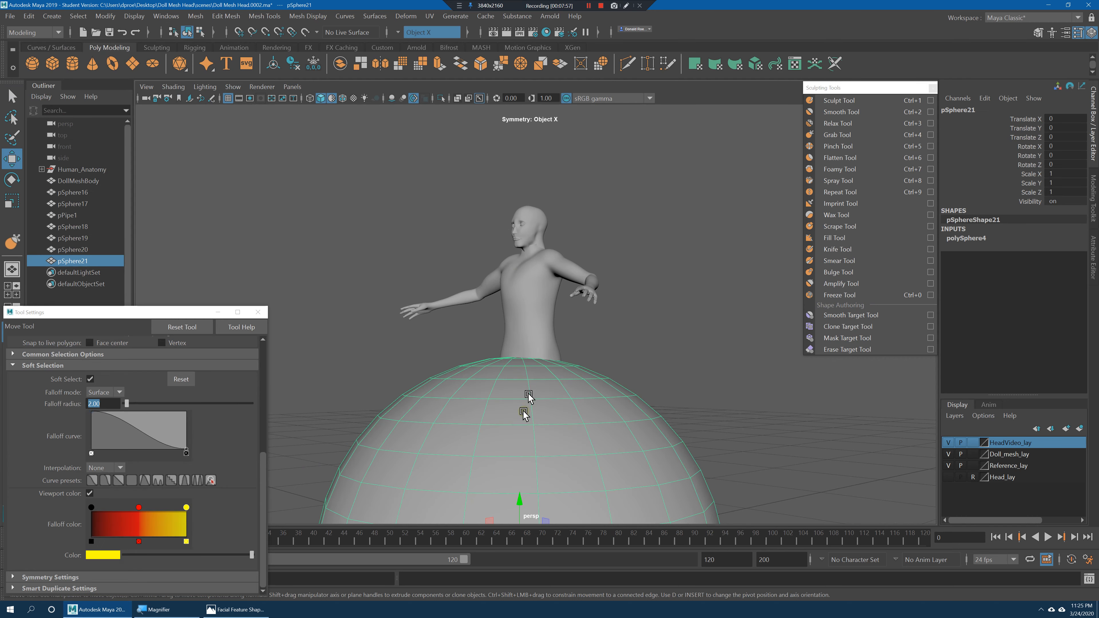
pyautogui.moveTo(518, 498); pyautogui.dragTo(204, 198)
pyautogui.press('r')
pyautogui.press('f')
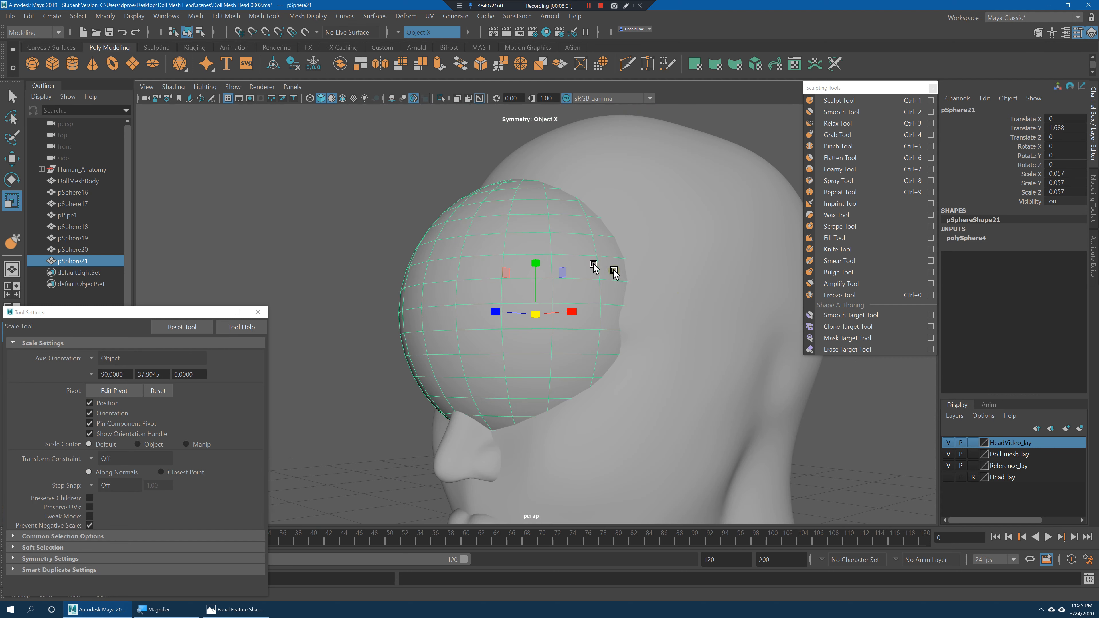
# Move the new sphere beside the head at Translate X 0.107 and Z -0.086, and scale it uniformly to 0.017.
pyautogui.scroll(-2, 597, 292)
pyautogui.keyDown('alt'); pyautogui.moveTo(598, 292); pyautogui.dragTo(582, 321); pyautogui.keyUp('alt')
pyautogui.press('w')
pyautogui.hotkey('ctrl', 'z')
pyautogui.moveTo(485, 319); pyautogui.dragTo(593, 323)
pyautogui.press('r')
pyautogui.press('f')
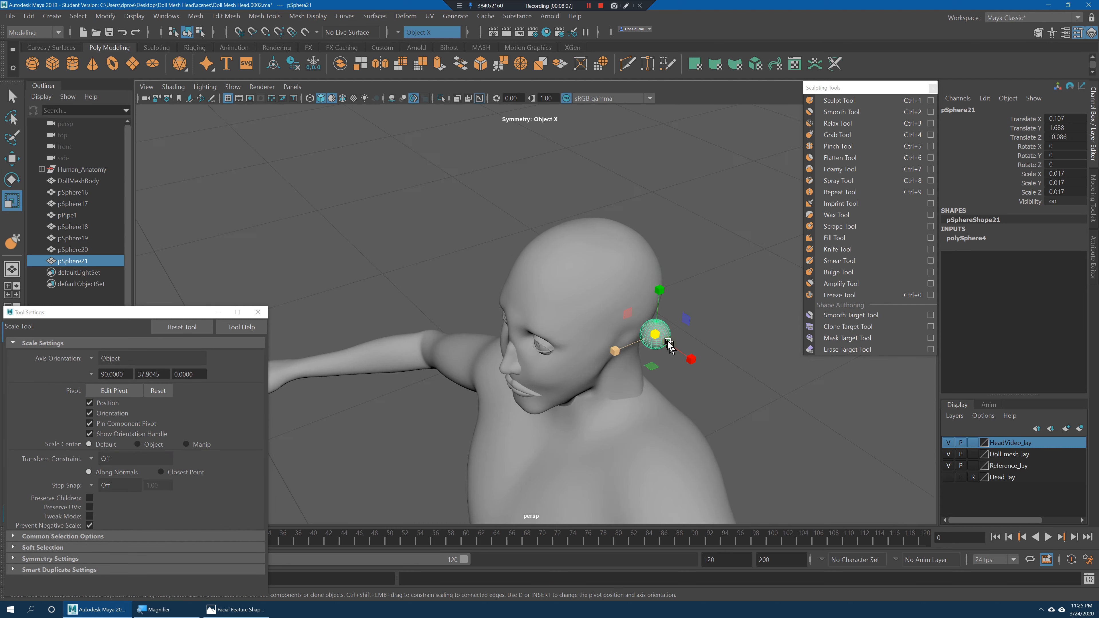
pyautogui.scroll(-2, 647, 344)
pyautogui.keyDown('alt'); pyautogui.moveTo(647, 344); pyautogui.dragTo(692, 396); pyautogui.keyUp('alt')
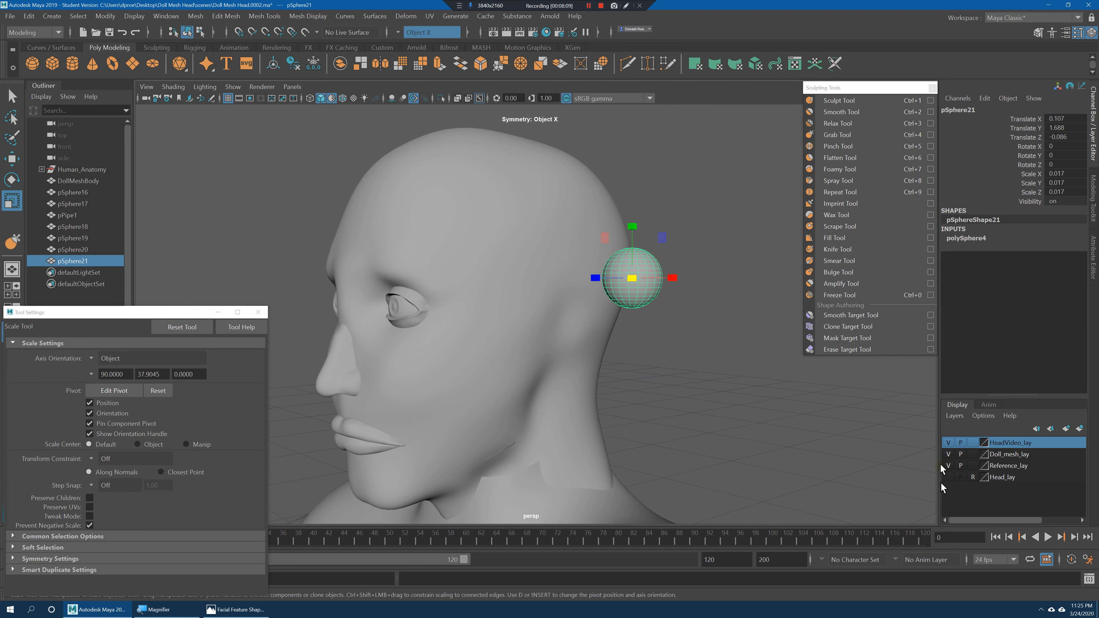
# Hide the head mesh to expose the skull, and lower the sphere to Translate Y 1.656.
pyautogui.click(459, 299)
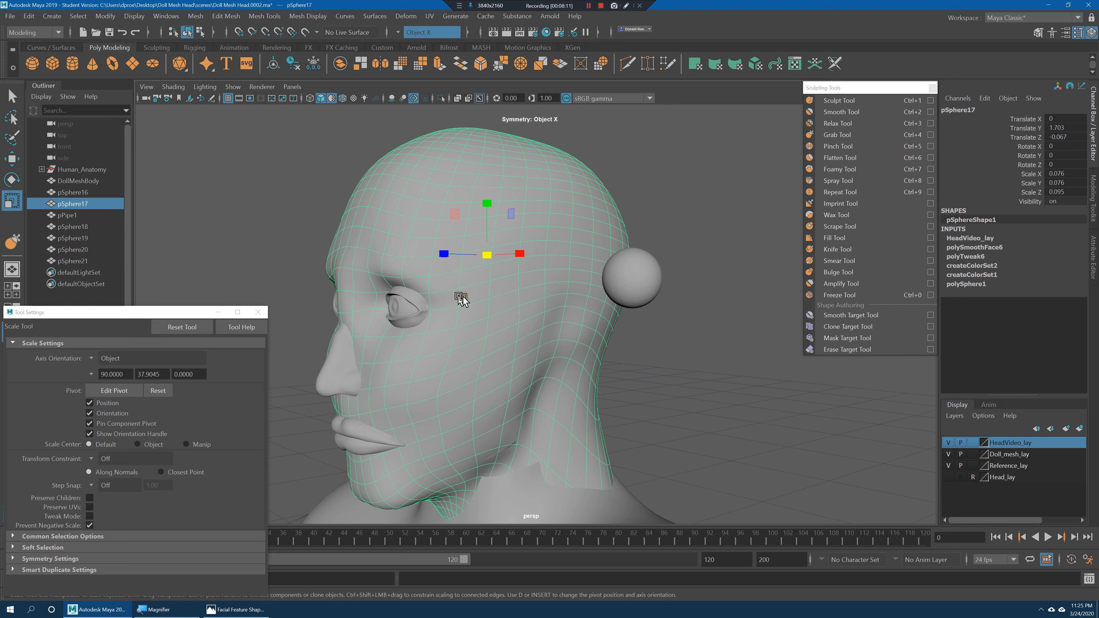
pyautogui.hotkey('ctrl', 'h')
pyautogui.click(632, 277)
pyautogui.keyDown('alt'); pyautogui.moveTo(632, 277); pyautogui.dragTo(581, 365); pyautogui.keyUp('alt')
pyautogui.press('w')
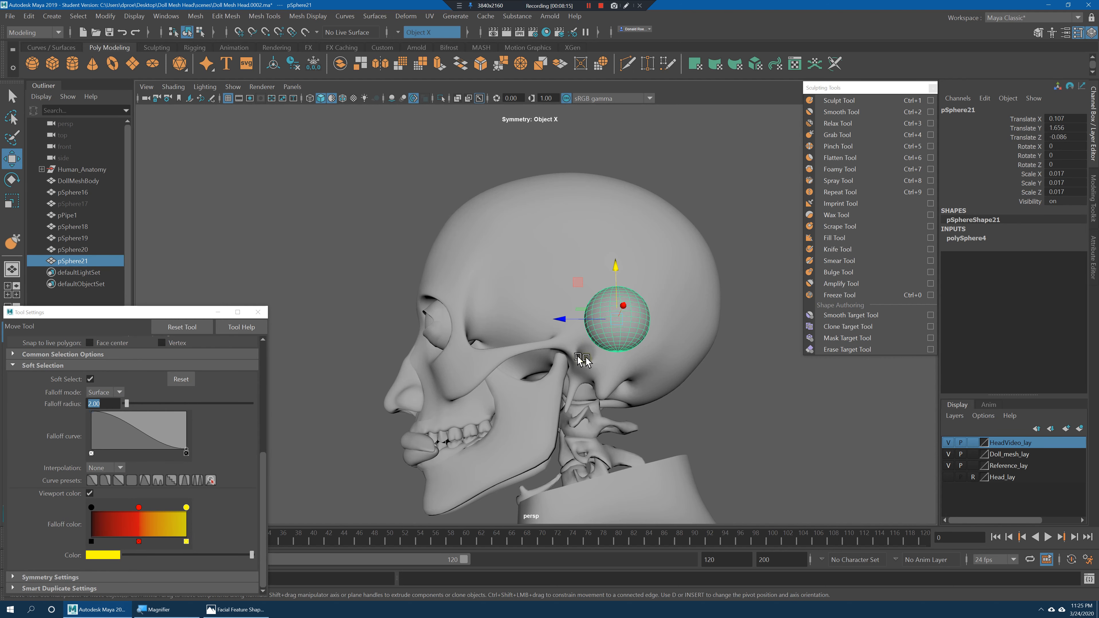
# Move the sphere down and forward over the skull's ear opening, against the side of the skull.
pyautogui.keyDown('alt'); pyautogui.moveTo(599, 367); pyautogui.dragTo(630, 360, button='right'); pyautogui.keyUp('alt')
pyautogui.moveTo(630, 360)
pyautogui.keyDown('alt'); pyautogui.mouseDown(button='middle')
pyautogui.moveTo(646, 381)
pyautogui.moveTo(628, 375)
pyautogui.mouseUp(button='middle'); pyautogui.keyUp('alt')
pyautogui.press('f')
pyautogui.keyDown('alt'); pyautogui.moveTo(585, 334); pyautogui.dragTo(587, 325, button='middle'); pyautogui.keyUp('alt')
pyautogui.keyDown('alt'); pyautogui.moveTo(527, 341); pyautogui.dragTo(484, 336, button='right'); pyautogui.keyUp('alt')
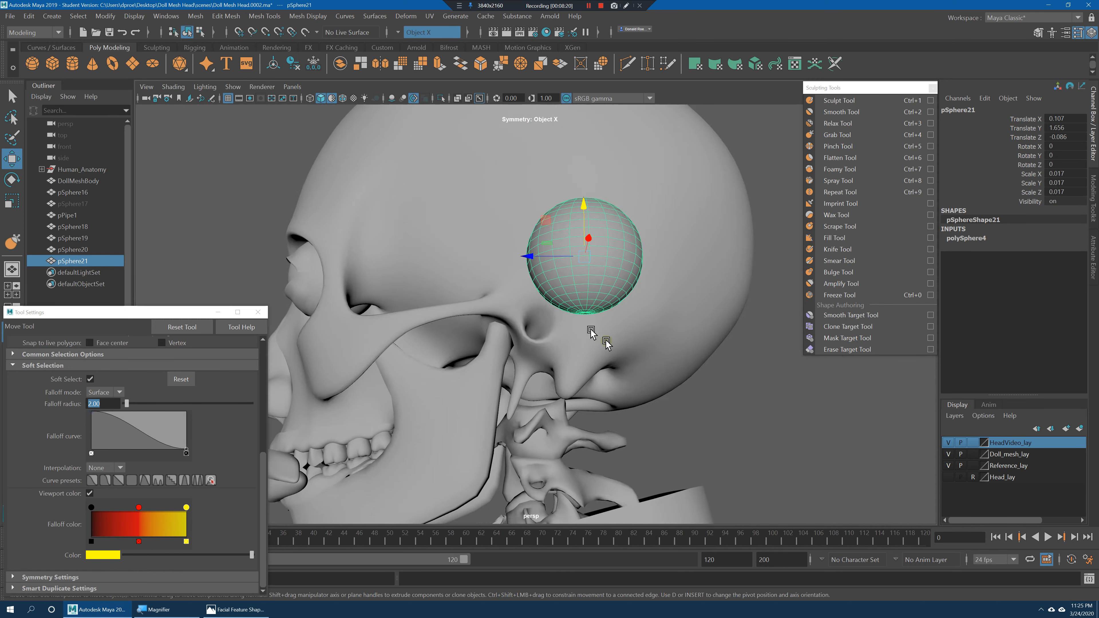
pyautogui.keyDown('alt'); pyautogui.moveTo(599, 334); pyautogui.dragTo(641, 340); pyautogui.keyUp('alt')
pyautogui.moveTo(608, 273); pyautogui.dragTo(516, 252)
pyautogui.moveTo(490, 180); pyautogui.dragTo(489, 194)
pyautogui.keyDown('alt'); pyautogui.moveTo(541, 281); pyautogui.dragTo(446, 256); pyautogui.keyUp('alt')
# Flatten the sphere into an ear-sized disc scaled 0.009, 0.032, 0.032, positioned at Translate 0.065, 1.652, -0.075.
pyautogui.press('r')
pyautogui.keyDown('alt'); pyautogui.moveTo(460, 295); pyautogui.dragTo(495, 264); pyautogui.keyUp('alt')
pyautogui.press('w')
pyautogui.press('r')
pyautogui.keyDown('alt'); pyautogui.moveTo(495, 264); pyautogui.dragTo(456, 266, button='right'); pyautogui.keyUp('alt')
pyautogui.keyDown('alt'); pyautogui.moveTo(513, 277); pyautogui.dragTo(553, 308); pyautogui.keyUp('alt')
pyautogui.keyDown('alt'); pyautogui.moveTo(518, 307); pyautogui.dragTo(545, 303); pyautogui.keyUp('alt')
# Move the disc's pivot to its front edge near the jaw, and rotate the disc to 16.011, -18.859, 0.26.
pyautogui.press('e')
pyautogui.keyDown('alt'); pyautogui.moveTo(642, 311); pyautogui.dragTo(645, 345); pyautogui.keyUp('alt')
pyautogui.press('d')
pyautogui.moveTo(503, 299); pyautogui.dragTo(493, 326)
pyautogui.press('w')
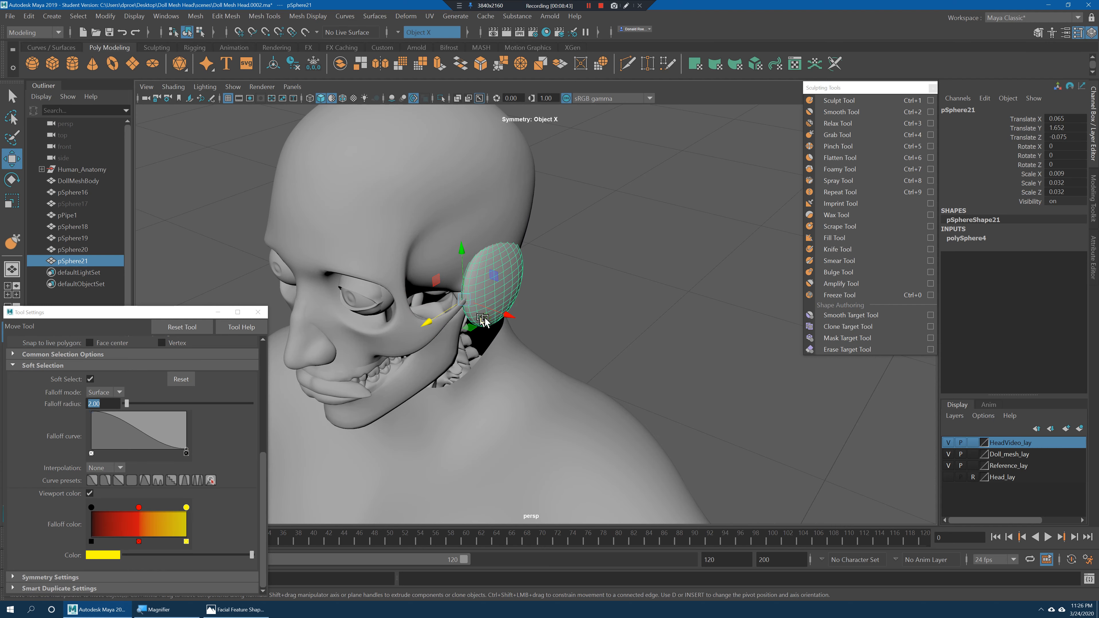
pyautogui.press('e')
pyautogui.press('d')
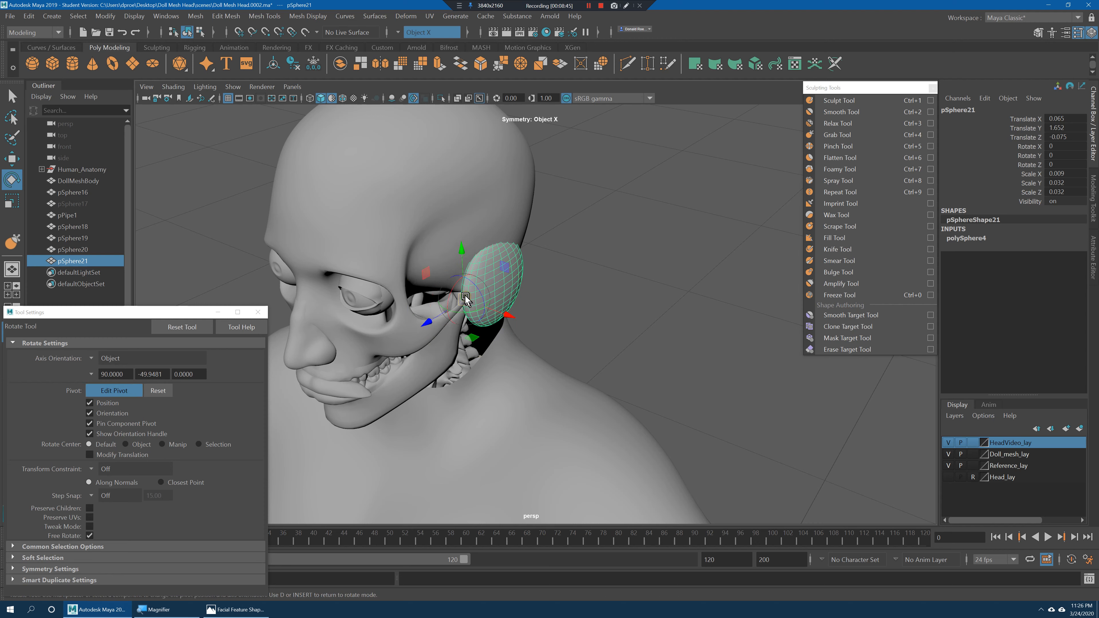
pyautogui.moveTo(466, 295); pyautogui.dragTo(430, 289)
pyautogui.hotkey('ctrl', 'z')
pyautogui.click(959, 465)
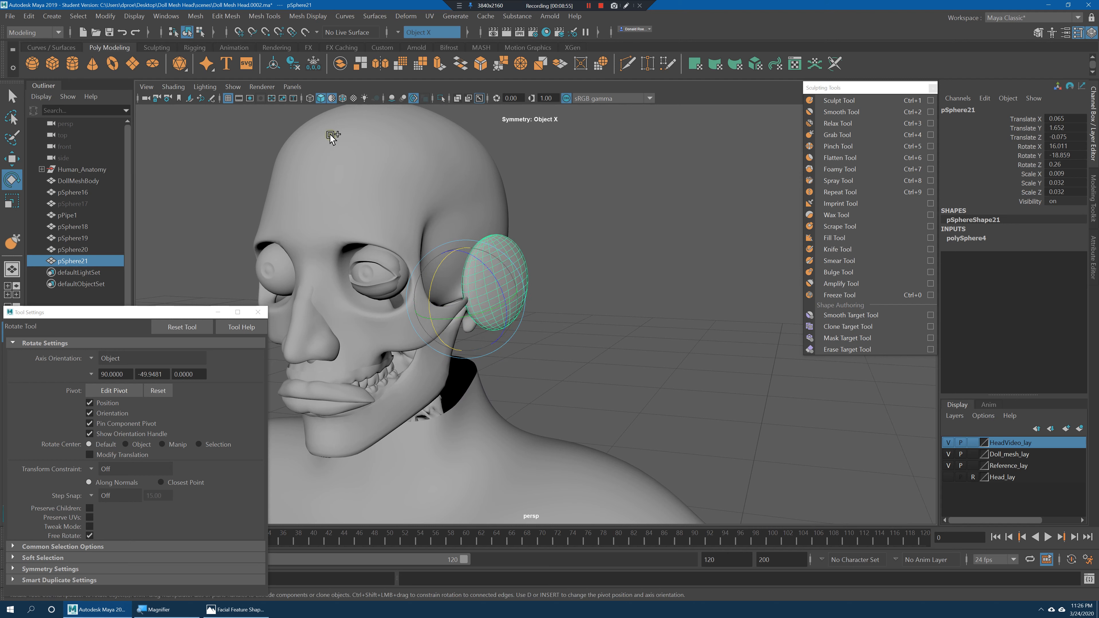
# Show the head mesh again, rotate the ear disc to 2.069, -30.461, -8.948, and shift it to Translate X 0.062.
pyautogui.hotkey('ctrl', 'shift', 'h')
pyautogui.keyDown('alt'); pyautogui.moveTo(532, 275); pyautogui.dragTo(506, 272); pyautogui.keyUp('alt')
pyautogui.press('w')
pyautogui.press('e')
pyautogui.moveTo(433, 254); pyautogui.dragTo(453, 305)
pyautogui.press('w')
pyautogui.press('e')
pyautogui.keyDown('alt'); pyautogui.moveTo(546, 289); pyautogui.dragTo(497, 315); pyautogui.keyUp('alt')
pyautogui.press('w')
pyautogui.moveTo(429, 331); pyautogui.dragTo(430, 329)
pyautogui.moveTo(511, 325); pyautogui.dragTo(532, 304)
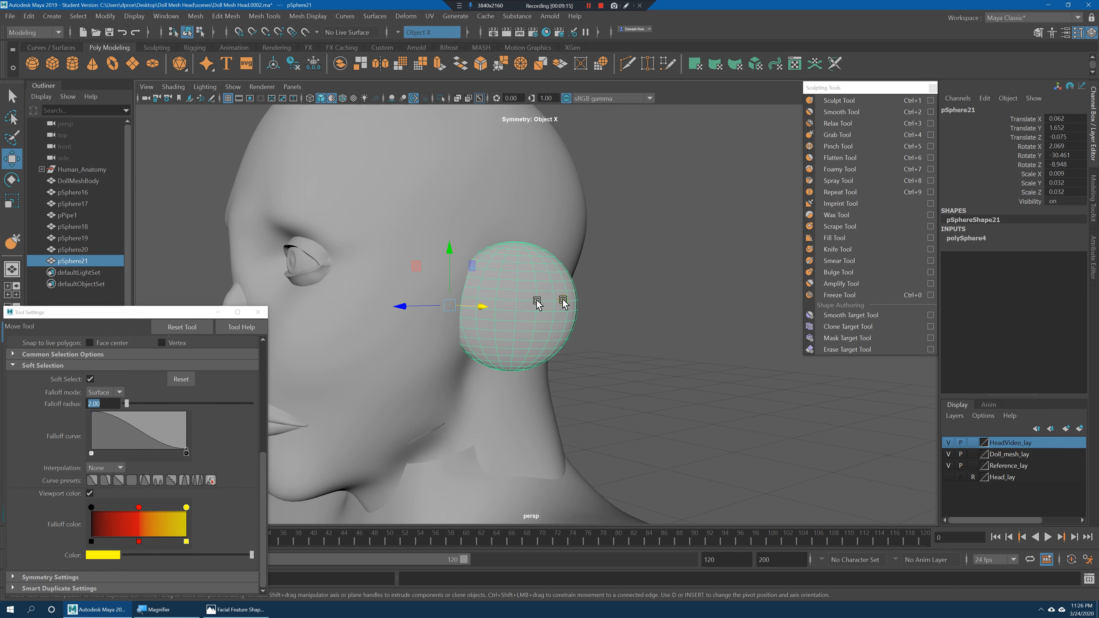
# Smooth the ear mesh with one division to increase its density for sculpting.
pyautogui.press('1')
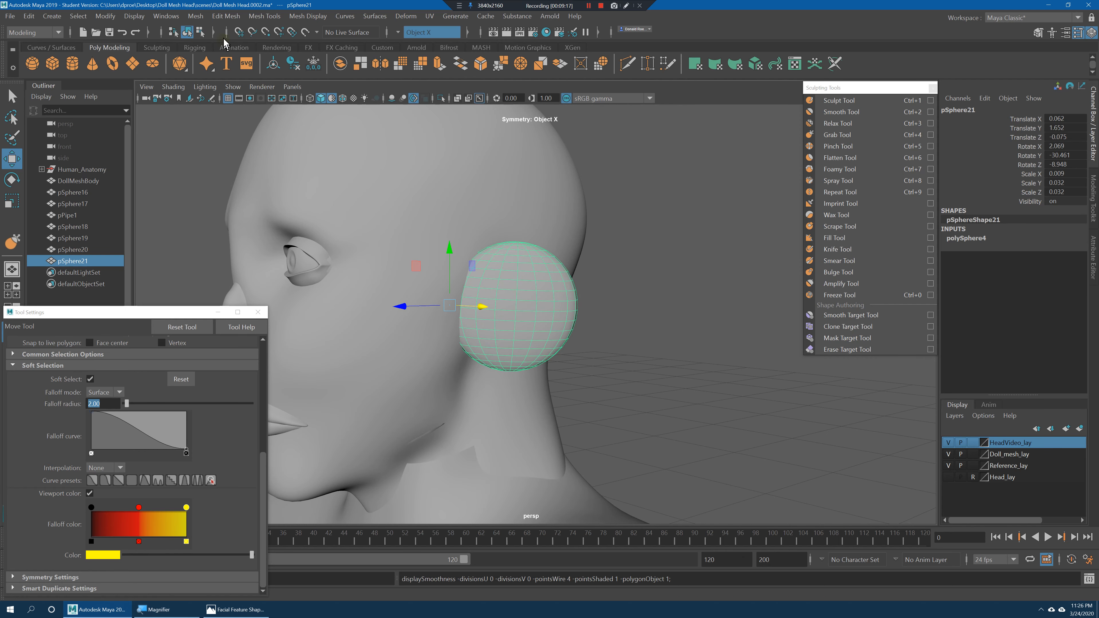
pyautogui.click(197, 17)
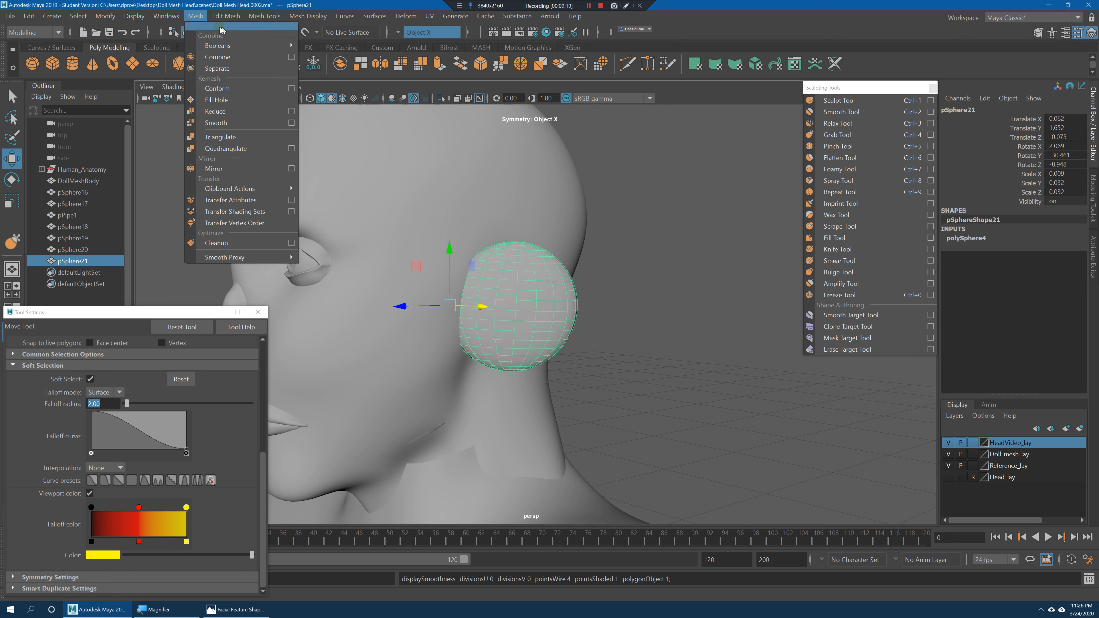
pyautogui.click(216, 123)
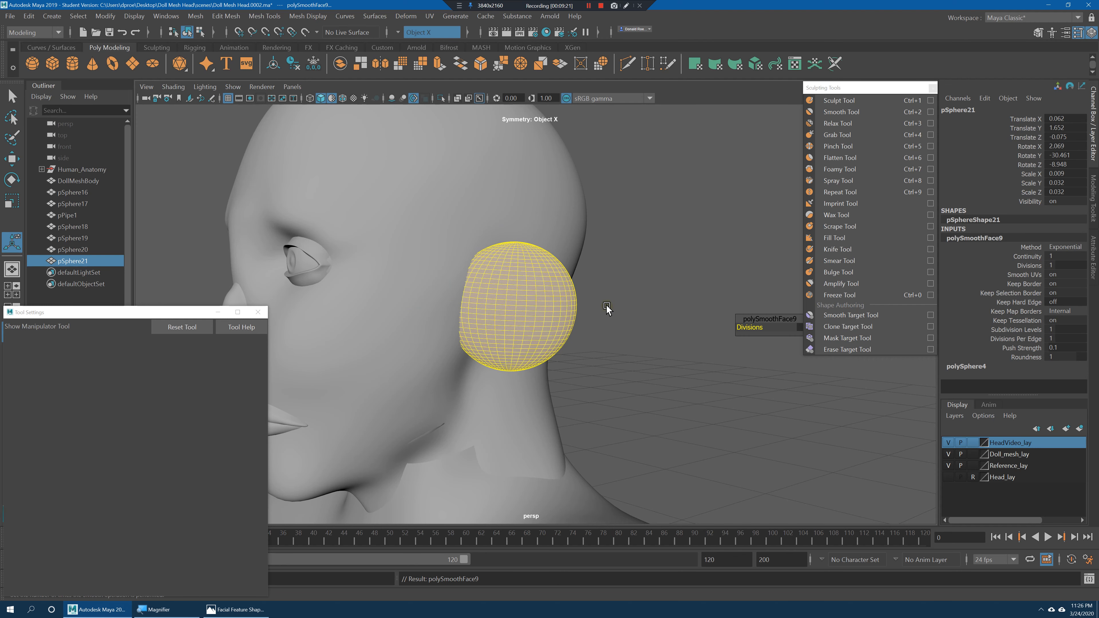
# With the Grab Tool at size 0.020 and symmetry off, push in the ear's upper front edge and pull down the lobe.
pyautogui.click(813, 112)
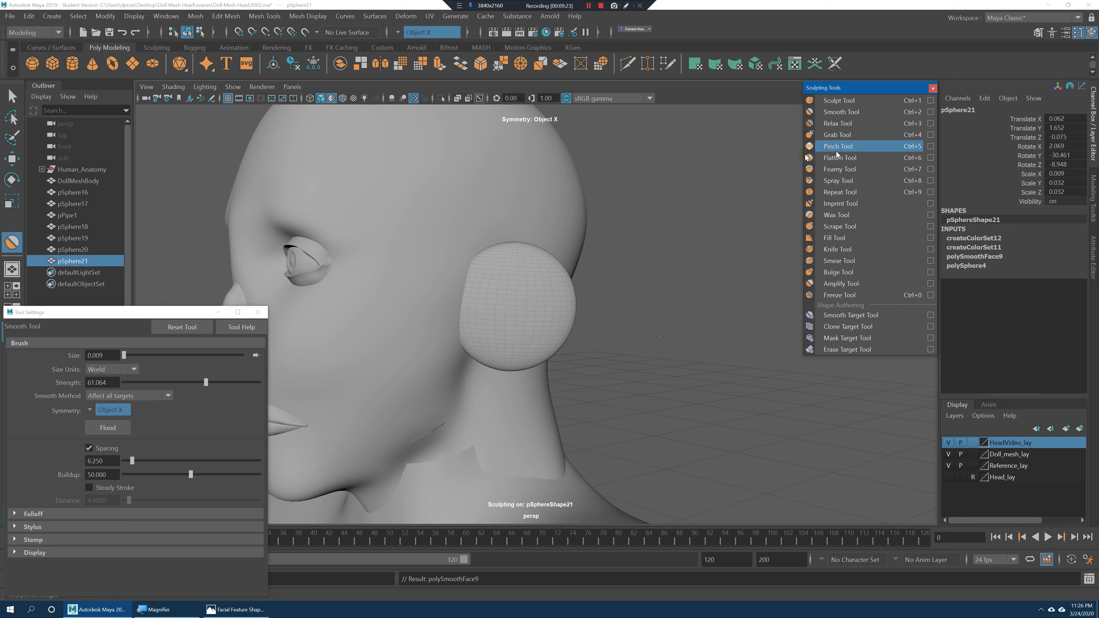
pyautogui.click(809, 134)
pyautogui.press('b')
pyautogui.moveTo(496, 286); pyautogui.dragTo(521, 282)
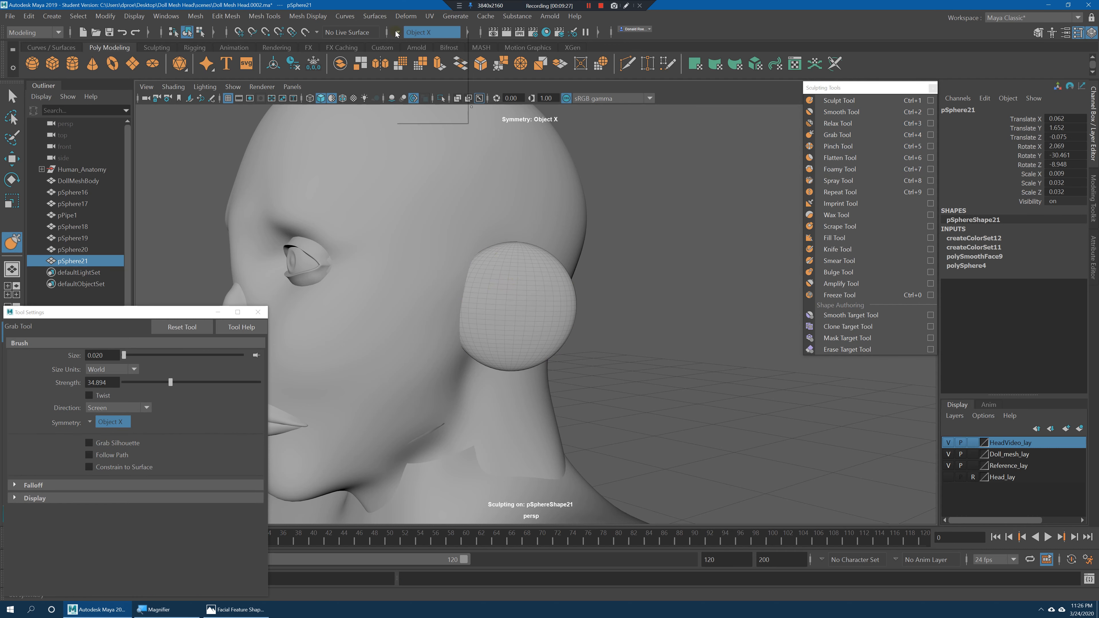
pyautogui.click(417, 37)
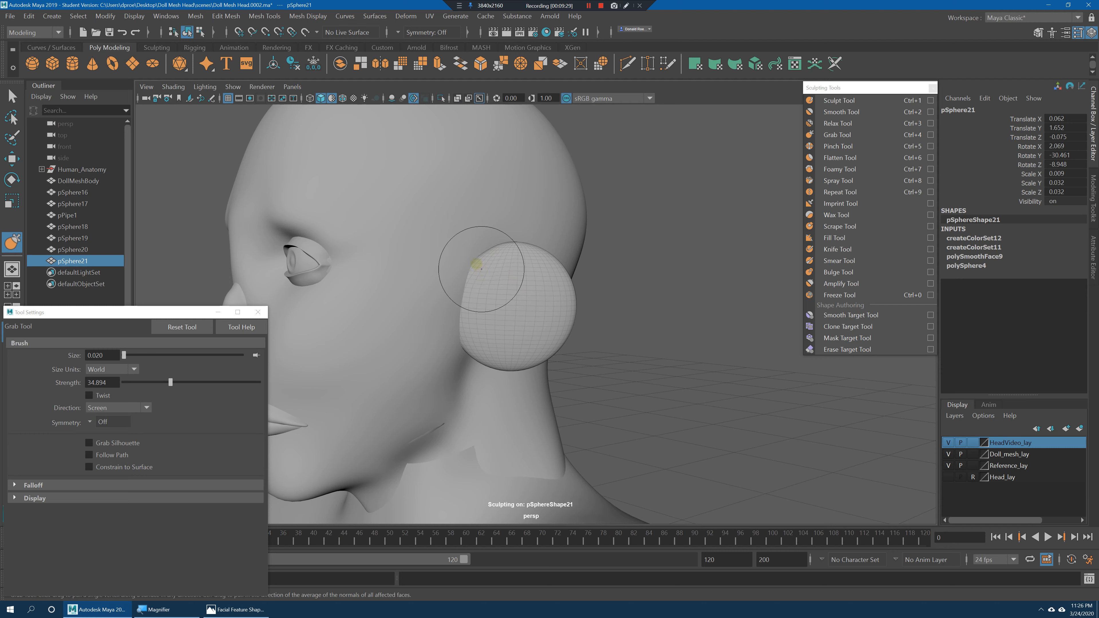
pyautogui.keyDown('alt'); pyautogui.moveTo(491, 277); pyautogui.dragTo(479, 287); pyautogui.keyUp('alt')
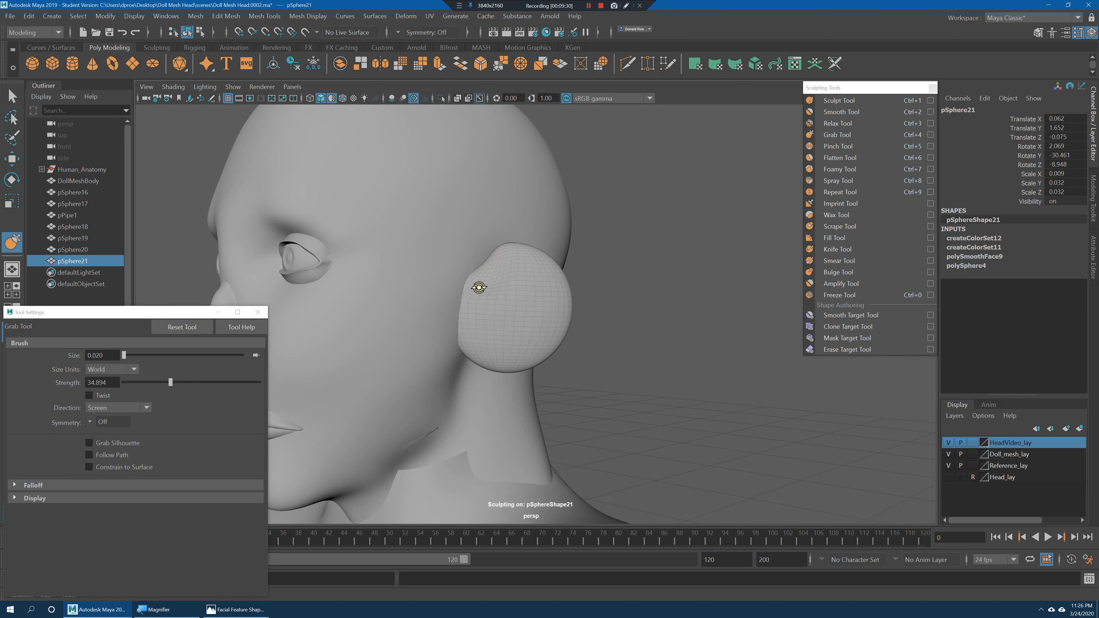
pyautogui.moveTo(475, 353)
pyautogui.mouseDown()
pyautogui.moveTo(476, 343)
pyautogui.moveTo(481, 372)
pyautogui.mouseUp()
# Open the Facial Feature Shapes.jpg reference to study the ear drawing, and move its window clear of the modeling workspace.
pyautogui.click(236, 609)
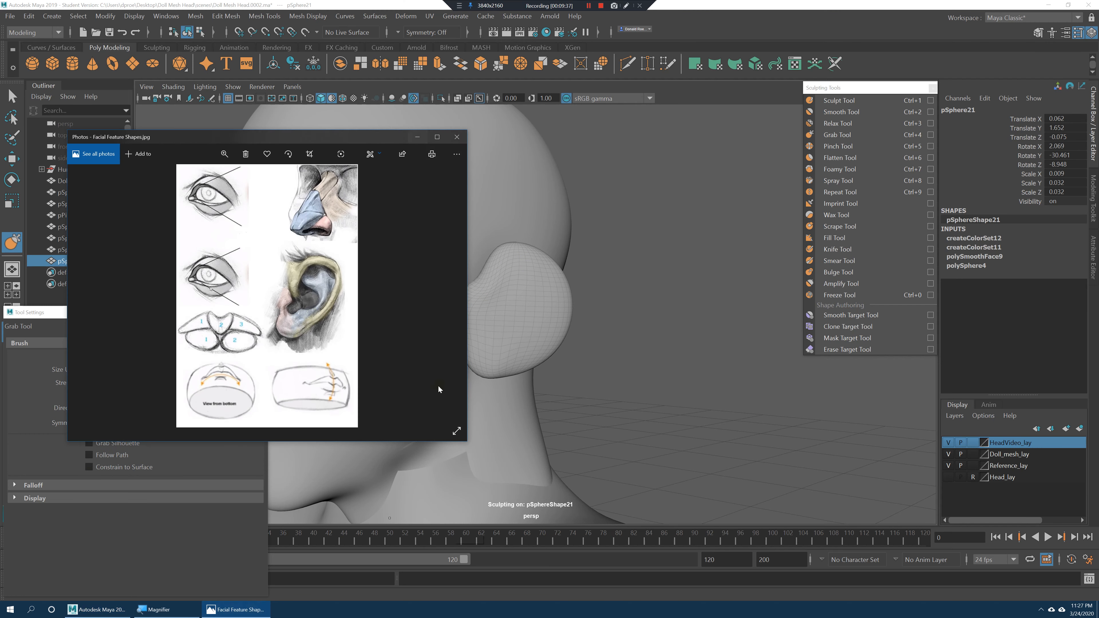
pyautogui.moveTo(302, 137); pyautogui.dragTo(236, 128)
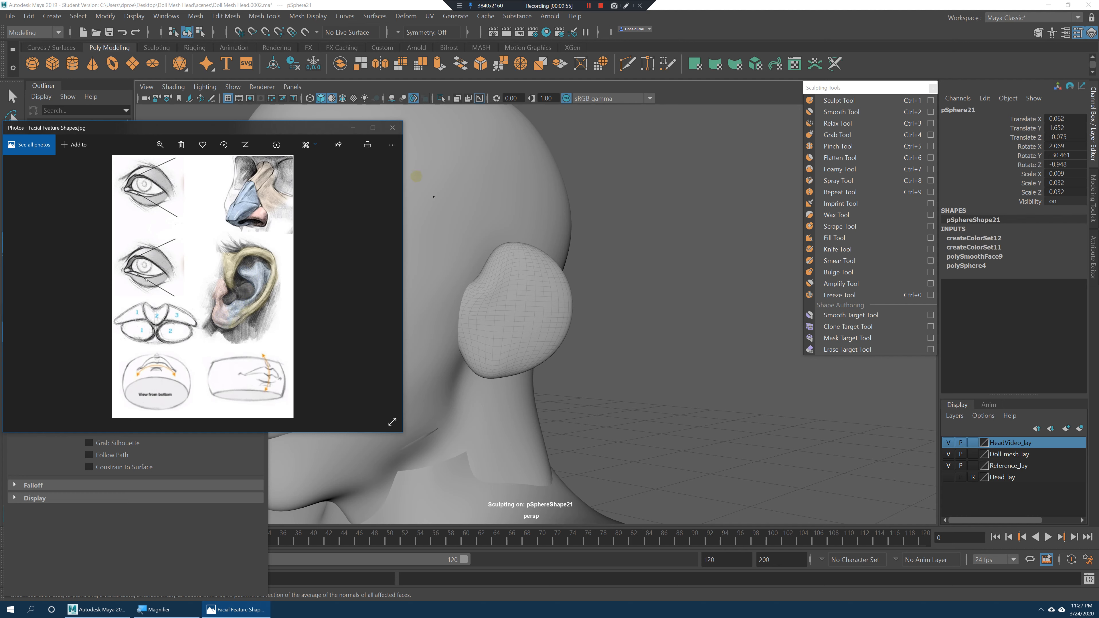
pyautogui.moveTo(286, 132); pyautogui.dragTo(1098, 186)
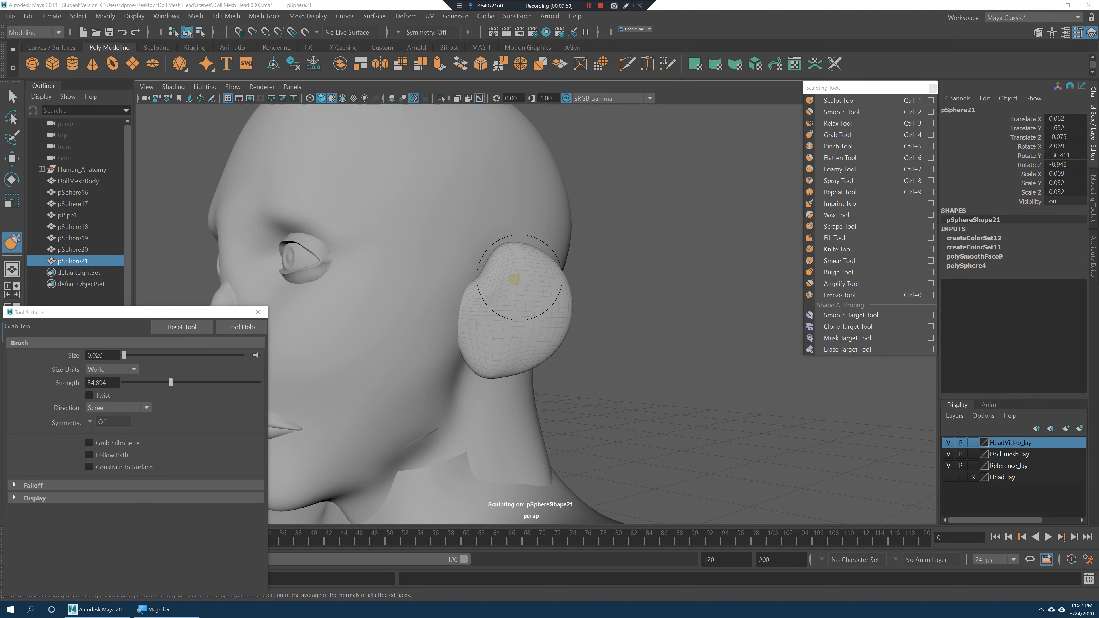
# Shape the ear outline with the Grab Tool by filling out the front edge, narrowing the lobe, and smoothing the rear edge.
pyautogui.moveTo(491, 279); pyautogui.dragTo(480, 269)
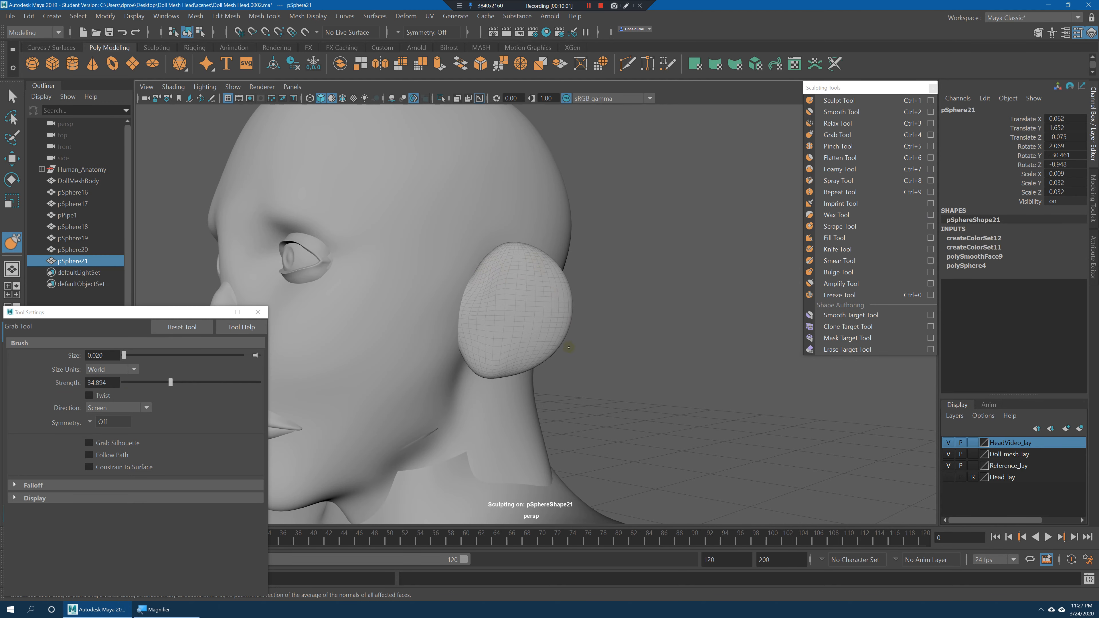
pyautogui.moveTo(537, 365)
pyautogui.keyDown('alt'); pyautogui.mouseDown()
pyautogui.moveTo(569, 361)
pyautogui.moveTo(558, 347)
pyautogui.moveTo(518, 344)
pyautogui.moveTo(576, 359)
pyautogui.moveTo(530, 366)
pyautogui.moveTo(474, 313)
pyautogui.mouseUp(); pyautogui.keyUp('alt')
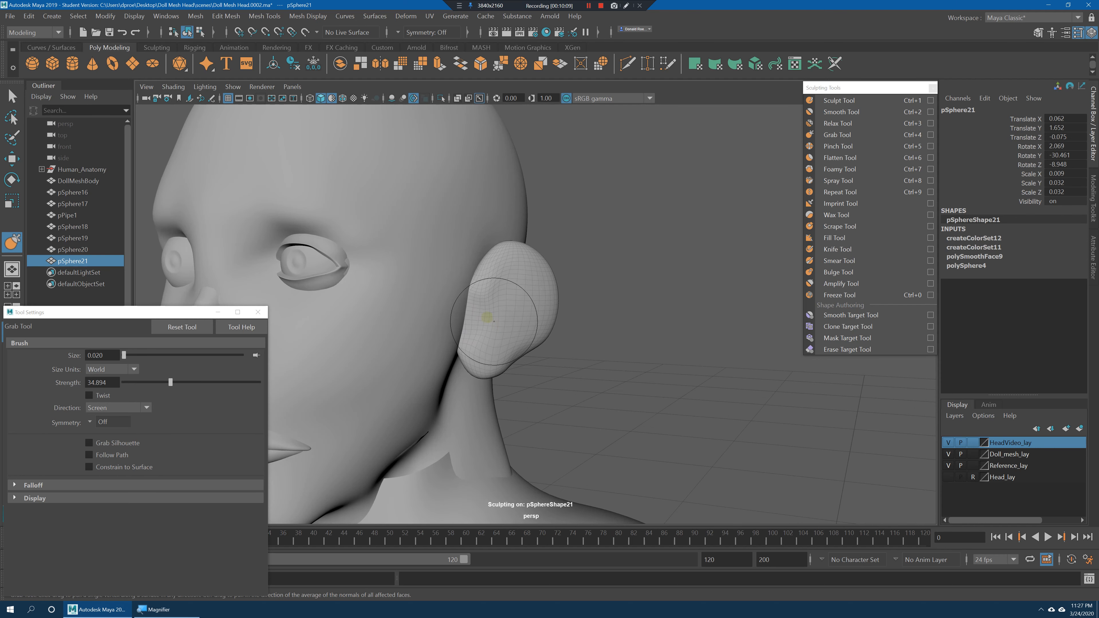
pyautogui.moveTo(501, 321); pyautogui.dragTo(466, 292)
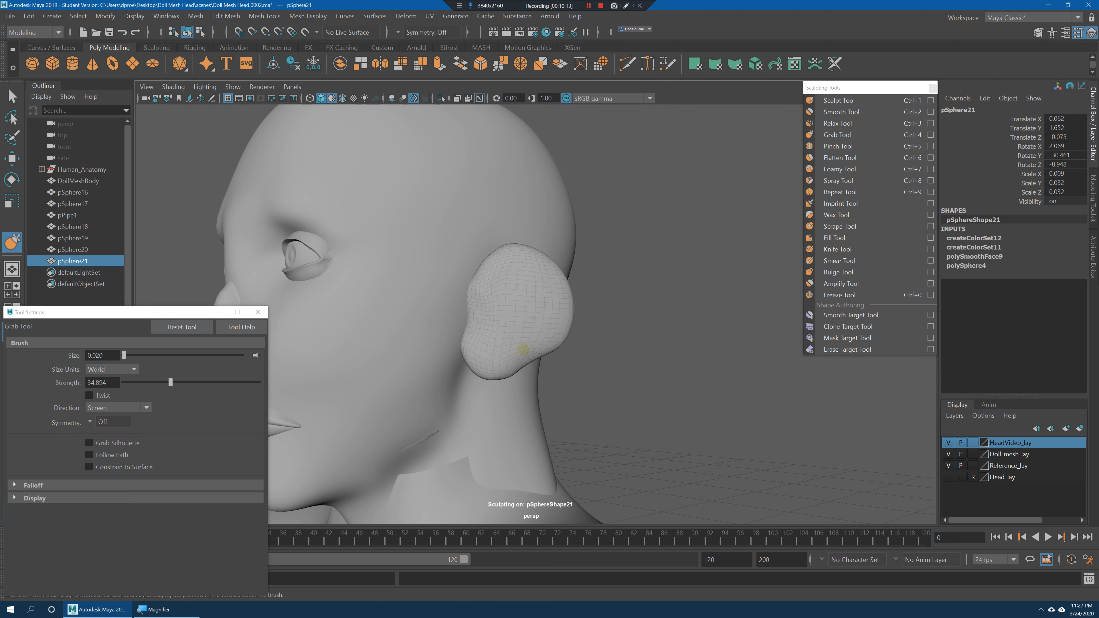
pyautogui.keyDown('alt'); pyautogui.moveTo(486, 368); pyautogui.dragTo(550, 362); pyautogui.keyUp('alt')
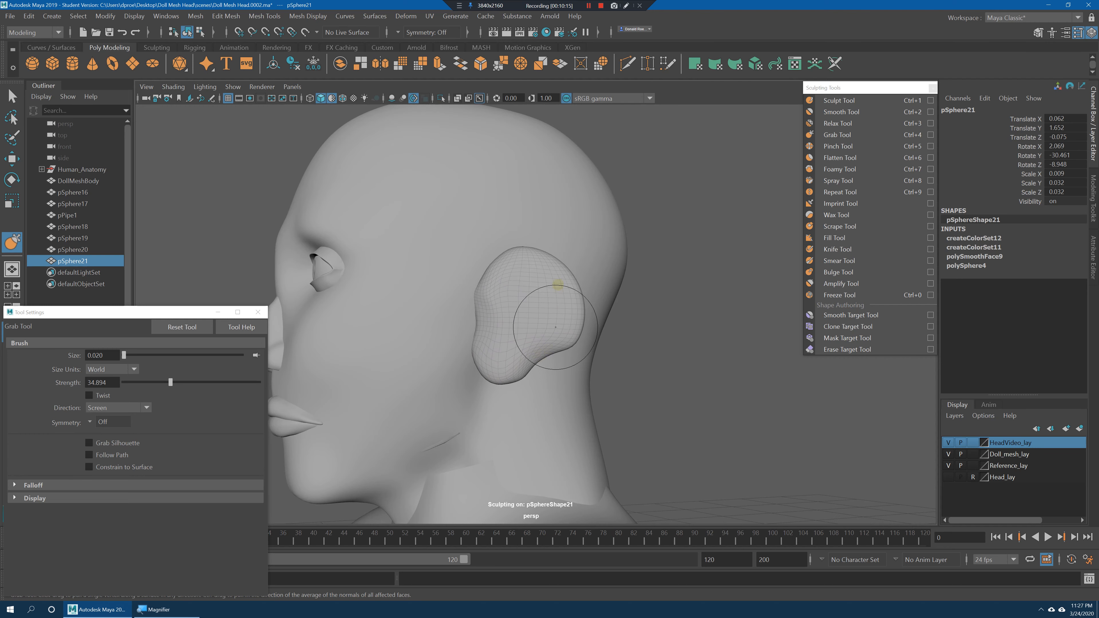
pyautogui.moveTo(567, 260)
pyautogui.keyDown('alt'); pyautogui.mouseDown()
pyautogui.moveTo(543, 295)
pyautogui.moveTo(578, 284)
pyautogui.mouseUp(); pyautogui.keyUp('alt')
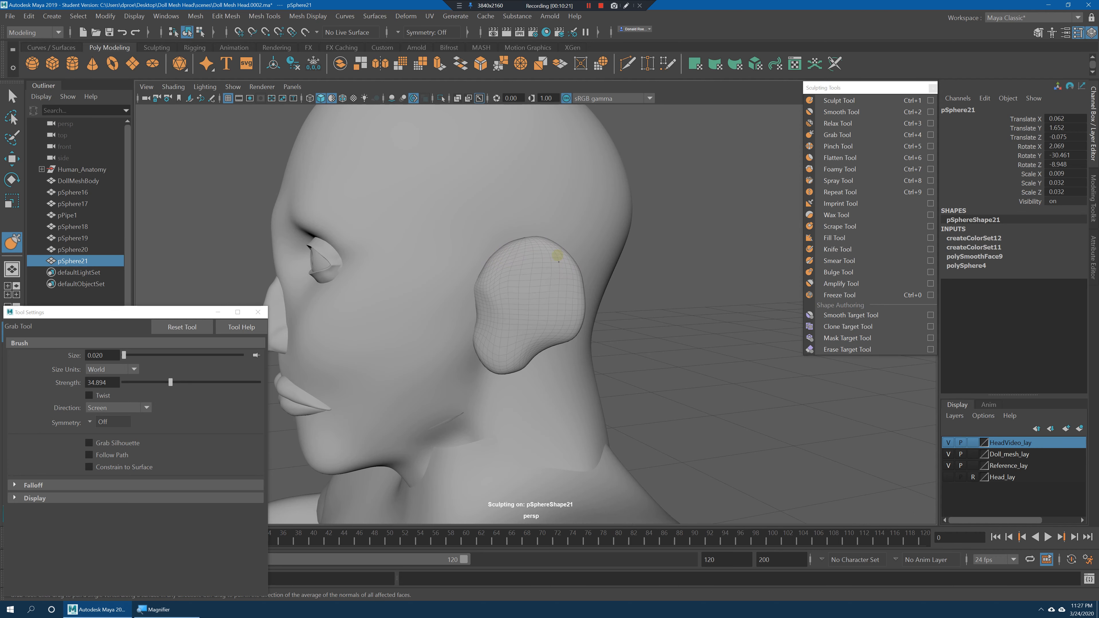
pyautogui.moveTo(549, 250)
pyautogui.keyDown('alt'); pyautogui.mouseDown()
pyautogui.moveTo(559, 258)
pyautogui.moveTo(558, 305)
pyautogui.mouseUp(); pyautogui.keyUp('alt')
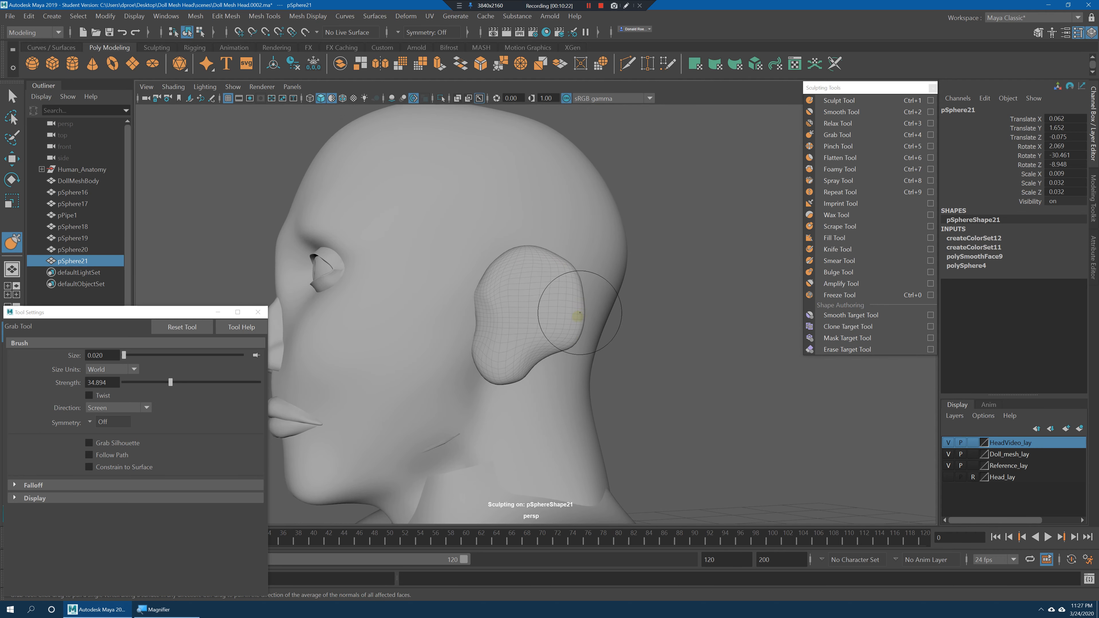
pyautogui.press('shift')
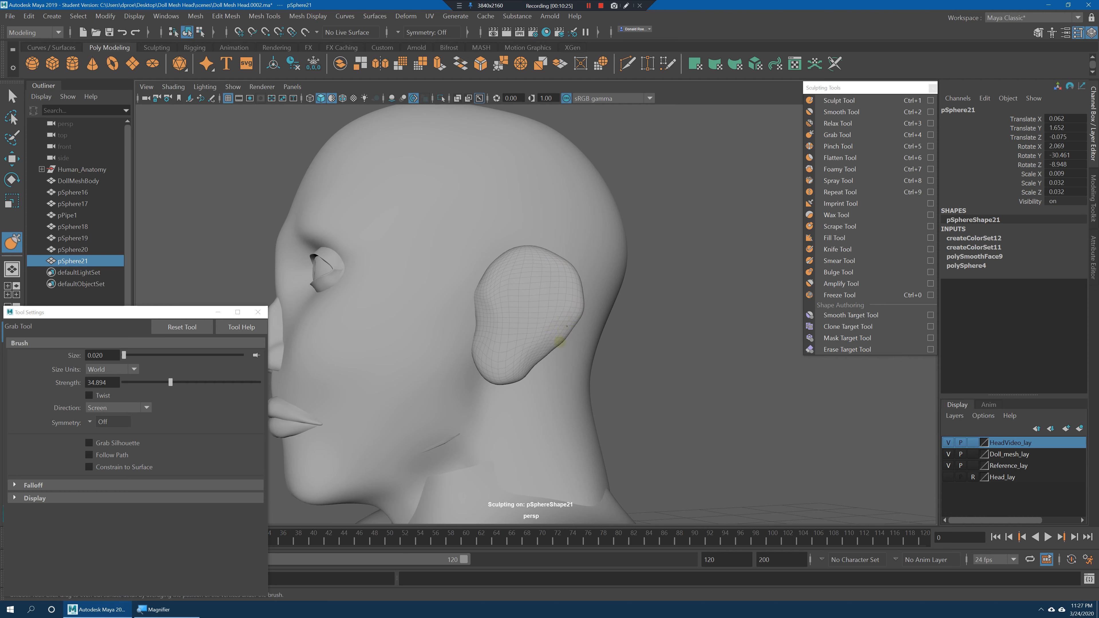
# Smooth the ear's lower rear edge and shape the lobe's lower edge with the Grab Tool at size 0.020.
pyautogui.keyDown('shift'); pyautogui.moveTo(561, 328); pyautogui.dragTo(564, 336); pyautogui.keyUp('shift')
pyautogui.moveTo(527, 370); pyautogui.dragTo(510, 383)
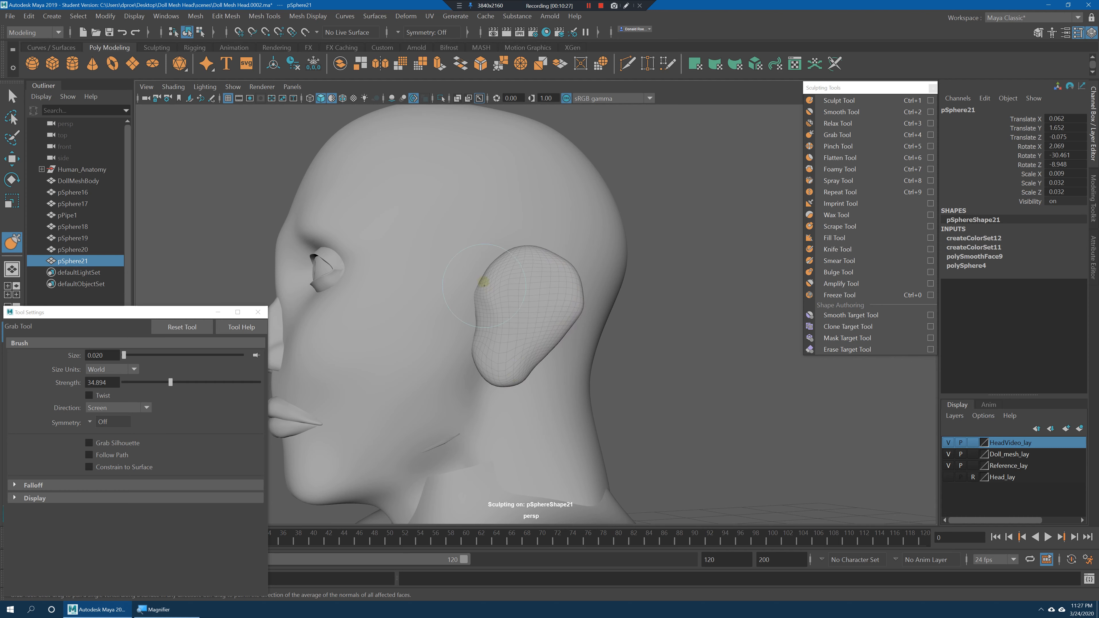
pyautogui.keyDown('alt'); pyautogui.moveTo(535, 292); pyautogui.dragTo(692, 293); pyautogui.keyUp('alt')
pyautogui.keyDown('alt'); pyautogui.moveTo(704, 293); pyautogui.dragTo(667, 285, button='right'); pyautogui.keyUp('alt')
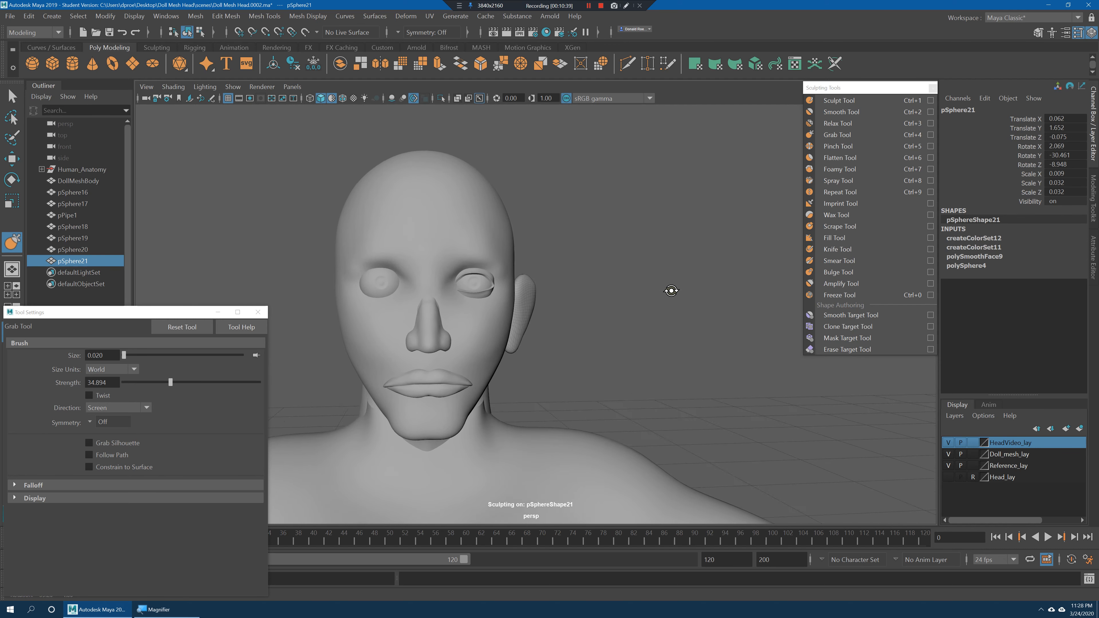
pyautogui.keyDown('alt'); pyautogui.moveTo(667, 285); pyautogui.dragTo(585, 299); pyautogui.keyUp('alt')
pyautogui.keyDown('alt'); pyautogui.moveTo(585, 300); pyautogui.dragTo(601, 298, button='right'); pyautogui.keyUp('alt')
pyautogui.moveTo(601, 297)
pyautogui.keyDown('alt'); pyautogui.mouseDown()
pyautogui.moveTo(592, 385)
pyautogui.moveTo(570, 342)
pyautogui.moveTo(571, 287)
pyautogui.mouseUp(); pyautogui.keyUp('alt')
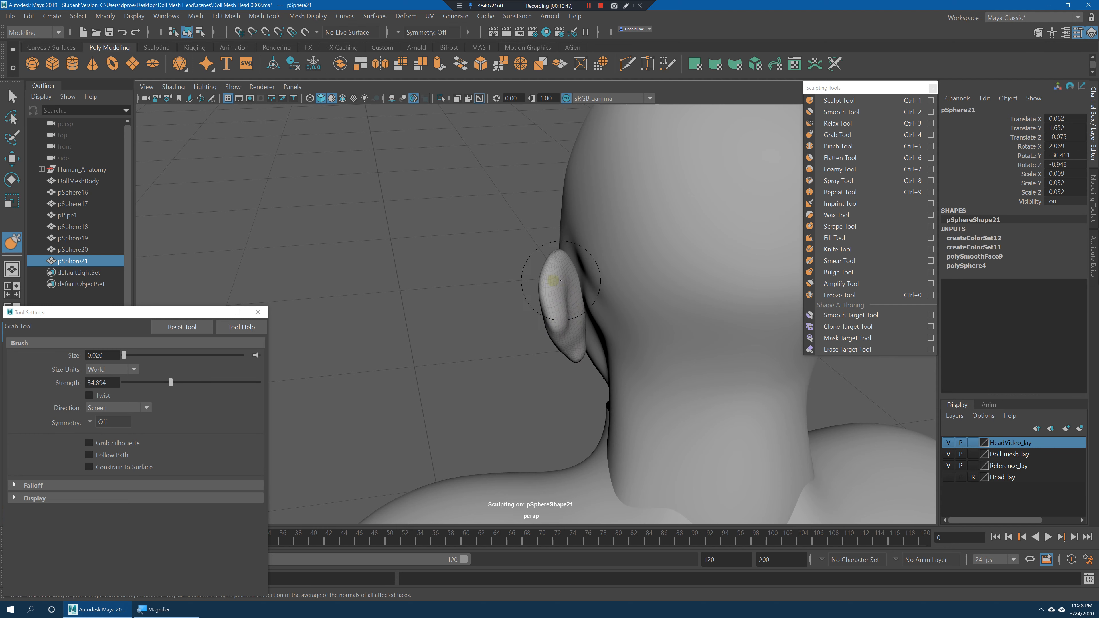
# Refine the ear's thickness and side profile with the Grab Tool, working from behind, the side and the front.
pyautogui.moveTo(565, 347)
pyautogui.keyDown('alt'); pyautogui.mouseDown()
pyautogui.moveTo(561, 316)
pyautogui.moveTo(558, 329)
pyautogui.mouseUp(); pyautogui.keyUp('alt')
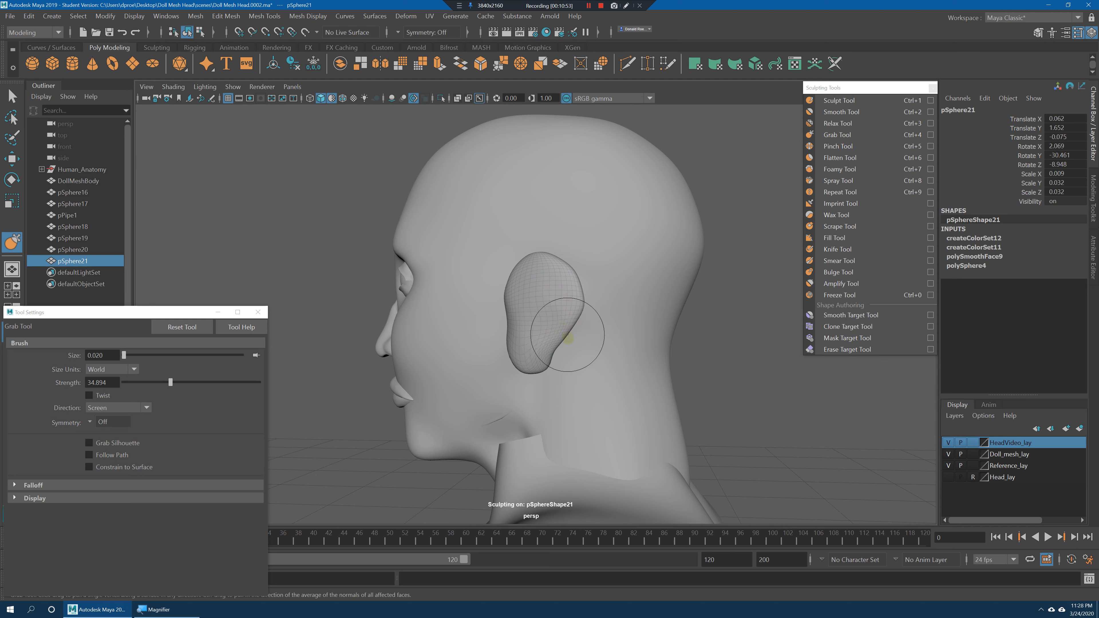
pyautogui.keyDown('alt'); pyautogui.moveTo(558, 331); pyautogui.dragTo(523, 290); pyautogui.keyUp('alt')
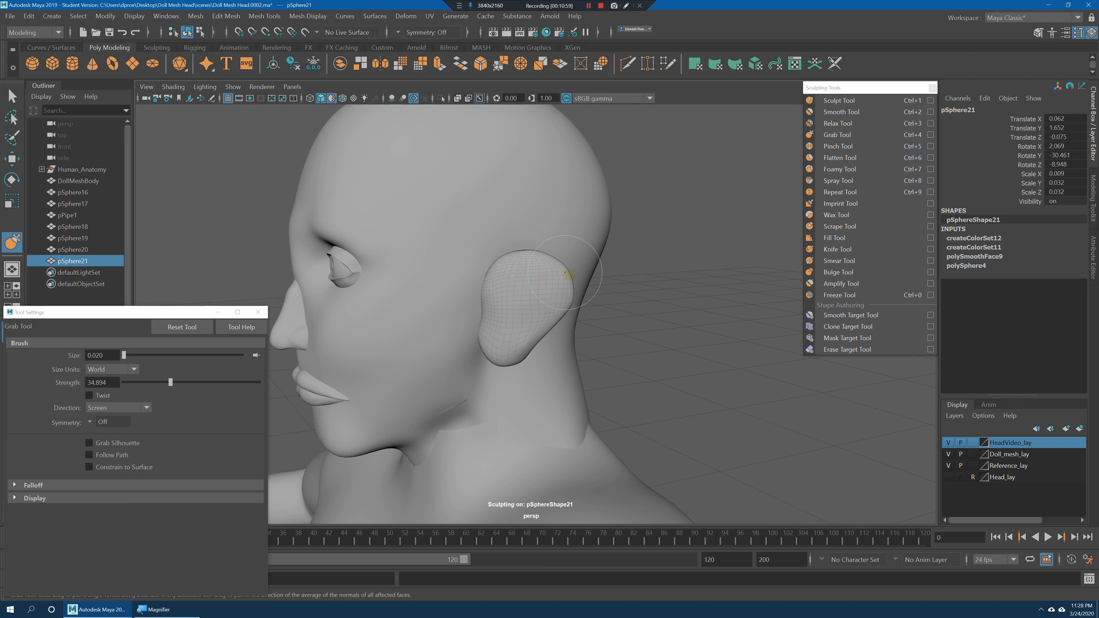
pyautogui.keyDown('alt'); pyautogui.moveTo(589, 299); pyautogui.dragTo(552, 322); pyautogui.keyUp('alt')
pyautogui.keyDown('alt'); pyautogui.moveTo(558, 368); pyautogui.dragTo(503, 374); pyautogui.keyUp('alt')
pyautogui.keyDown('alt'); pyautogui.moveTo(540, 336); pyautogui.dragTo(551, 344); pyautogui.keyUp('alt')
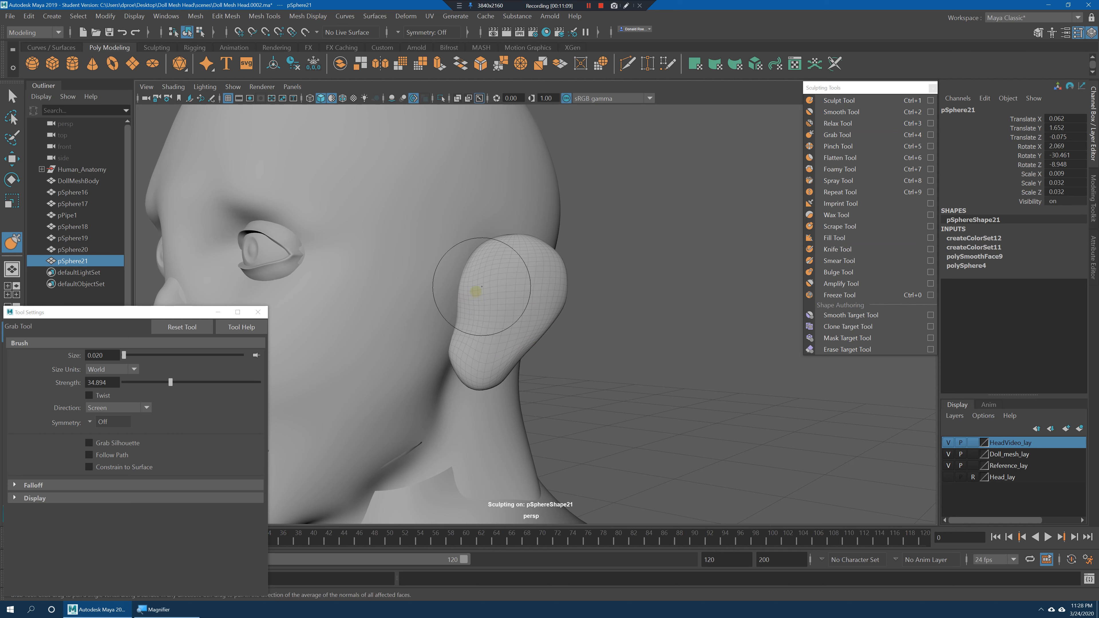
# Carve the helix rim and first inner folds of the ear with the Sculpt Tool at size 0.007 and strength 0.5.
pyautogui.click(833, 104)
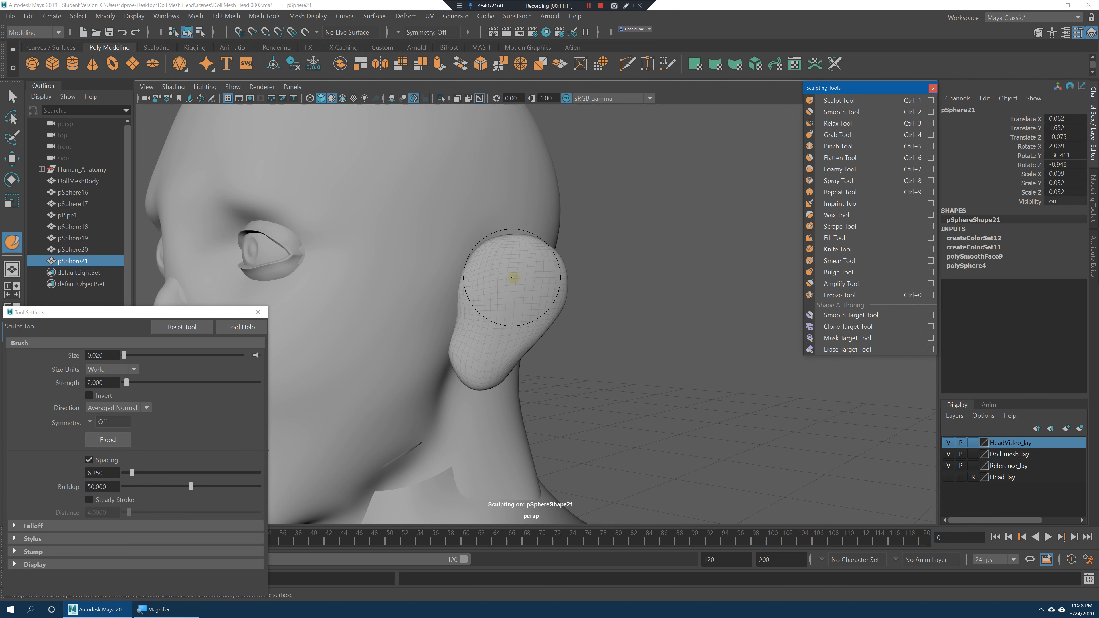
pyautogui.moveTo(490, 278); pyautogui.dragTo(498, 277)
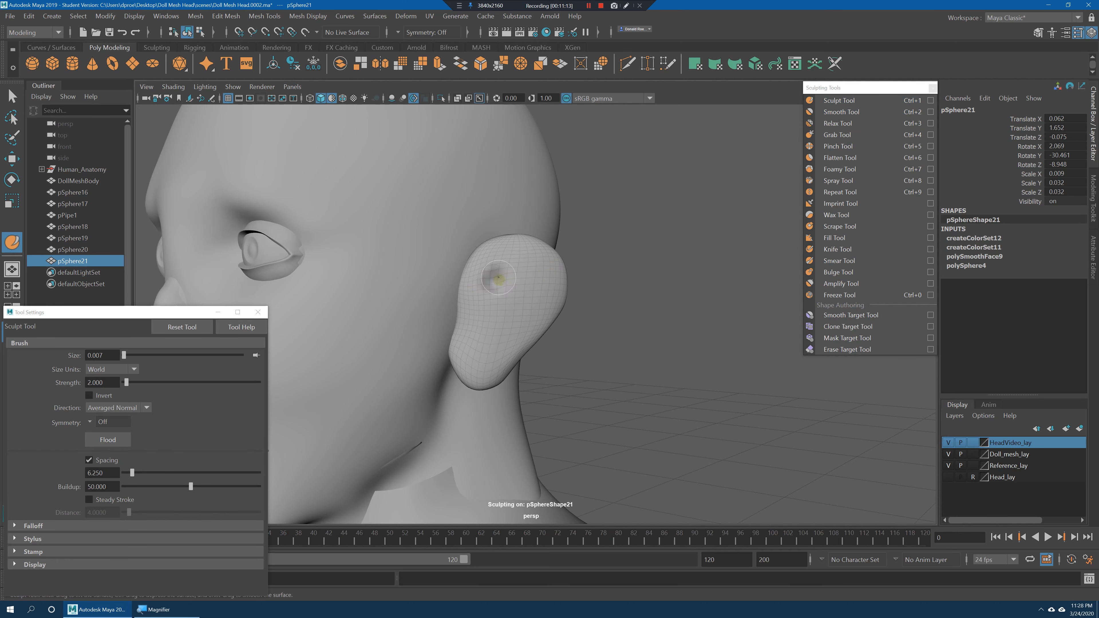
pyautogui.hotkey('ctrl', 'z')
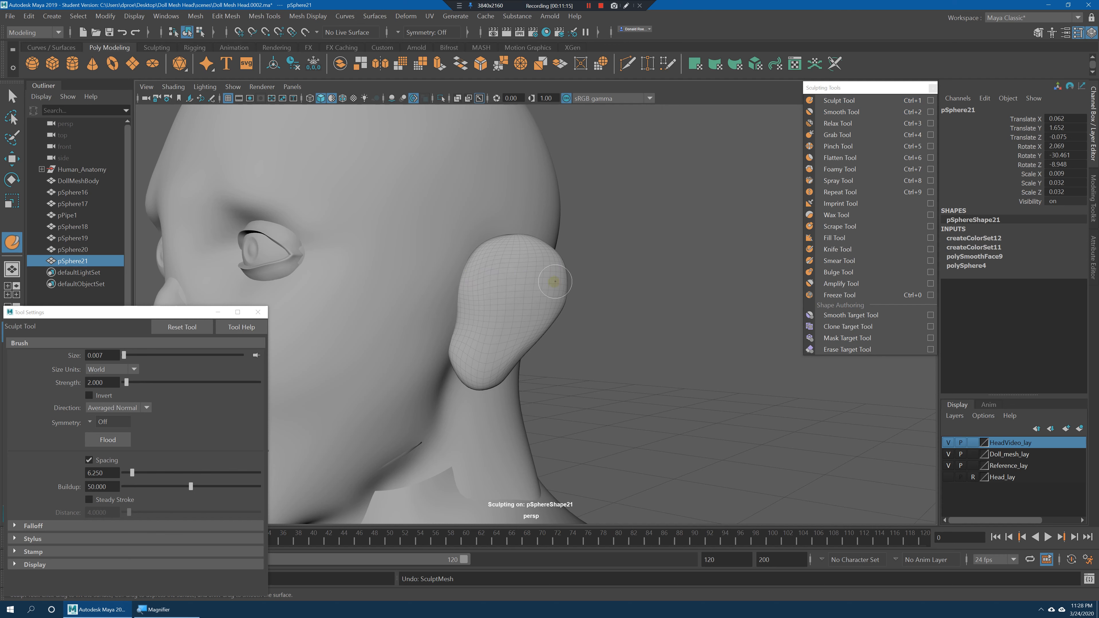
pyautogui.moveTo(113, 384); pyautogui.dragTo(8, 381)
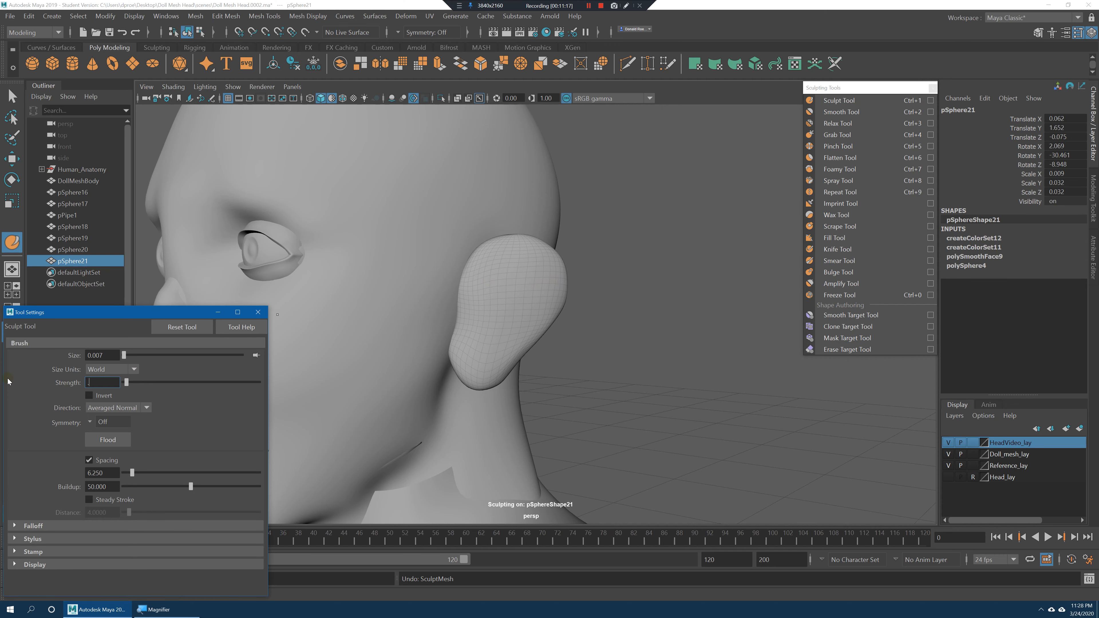
pyautogui.keyDown('alt'); pyautogui.moveTo(442, 297); pyautogui.dragTo(501, 274); pyautogui.keyUp('alt')
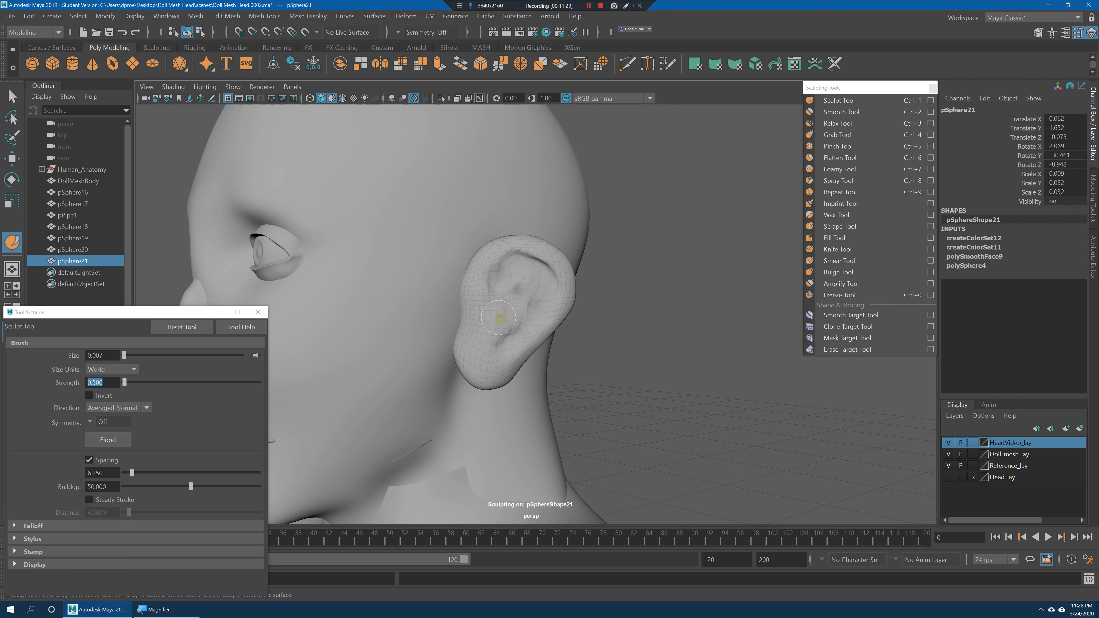
# Smooth the ear mesh with one division for finer sculpting detail and reselect it.
pyautogui.press('q')
pyautogui.click(196, 16)
pyautogui.click(231, 117)
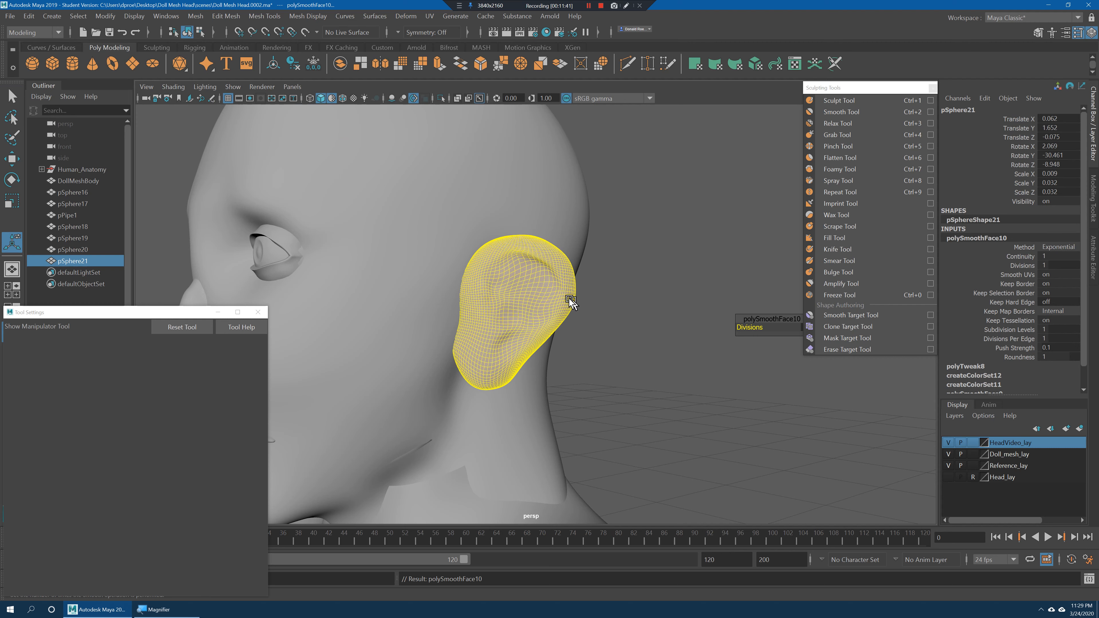
pyautogui.click(597, 322)
pyautogui.click(543, 304)
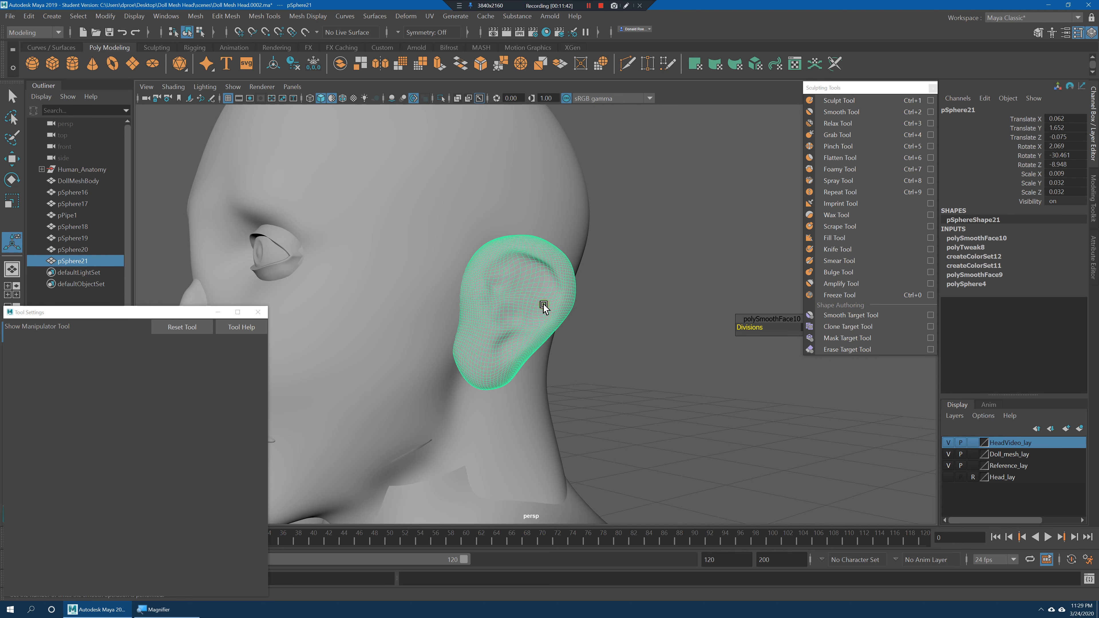
# Sculpt the ear canal, tragus and inner ridges with the Sculpt Tool at strength 0.5, reducing the brush size to 0.004 for finer detail.
pyautogui.click(837, 103)
pyautogui.moveTo(503, 273)
pyautogui.mouseDown()
pyautogui.moveTo(506, 285)
pyautogui.moveTo(535, 274)
pyautogui.moveTo(523, 283)
pyautogui.moveTo(524, 332)
pyautogui.mouseUp()
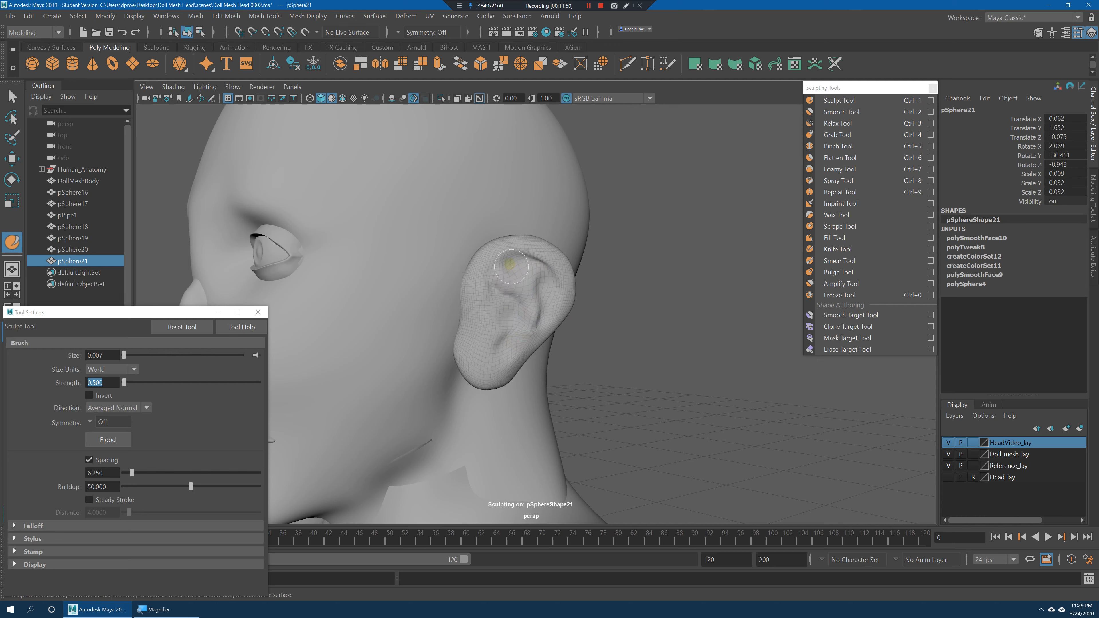
pyautogui.keyDown('alt'); pyautogui.moveTo(500, 319); pyautogui.dragTo(514, 330); pyautogui.keyUp('alt')
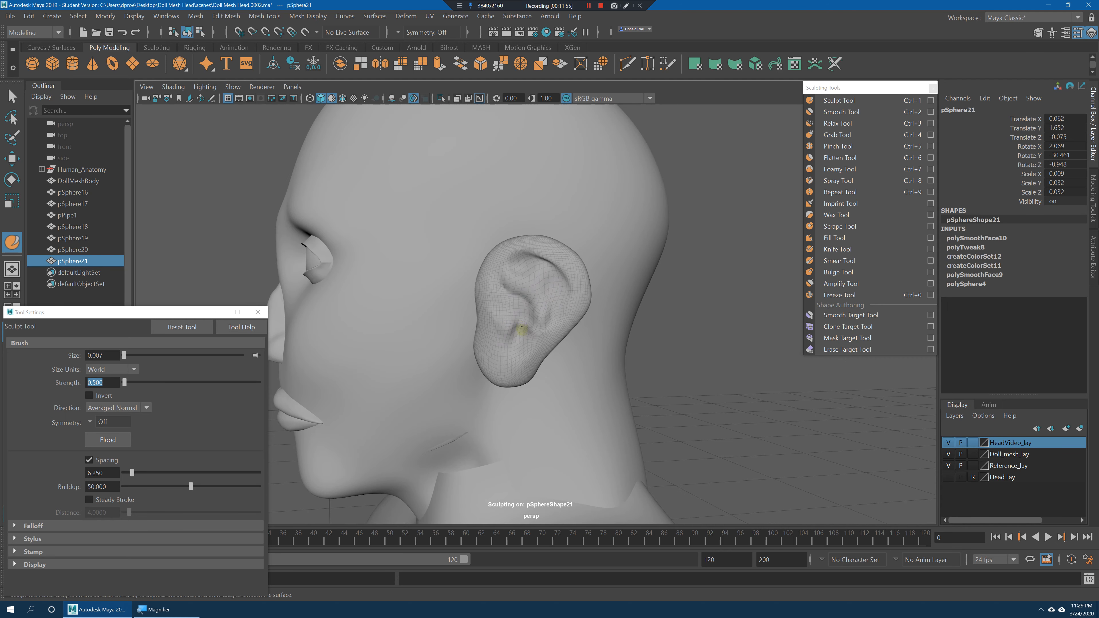
pyautogui.moveTo(545, 335)
pyautogui.keyDown('alt'); pyautogui.mouseDown()
pyautogui.moveTo(559, 329)
pyautogui.moveTo(532, 311)
pyautogui.moveTo(528, 336)
pyautogui.mouseUp(); pyautogui.keyUp('alt')
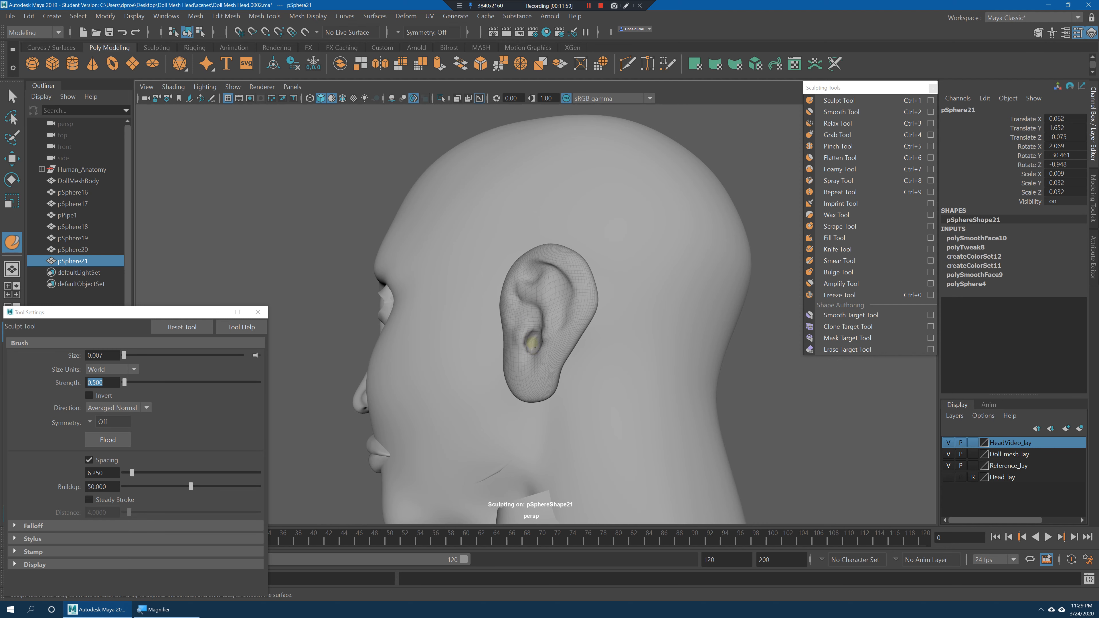
pyautogui.moveTo(533, 342)
pyautogui.keyDown('alt'); pyautogui.mouseDown()
pyautogui.moveTo(569, 344)
pyautogui.moveTo(503, 323)
pyautogui.moveTo(512, 343)
pyautogui.moveTo(508, 325)
pyautogui.moveTo(525, 333)
pyautogui.mouseUp(); pyautogui.keyUp('alt')
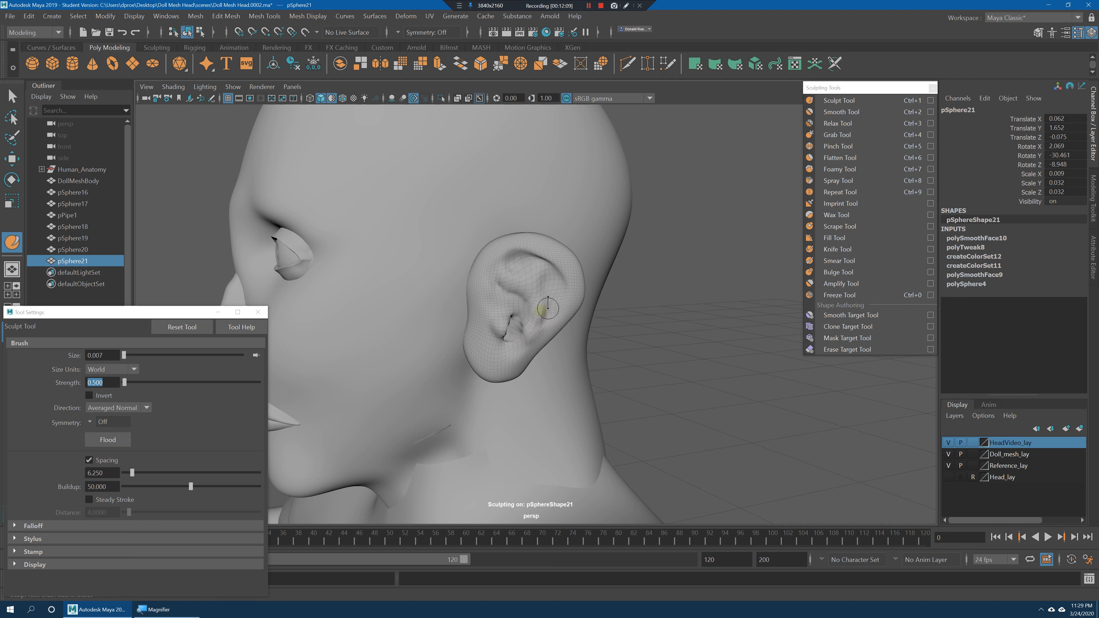
pyautogui.keyDown('alt'); pyautogui.moveTo(540, 323); pyautogui.dragTo(554, 324); pyautogui.keyUp('alt')
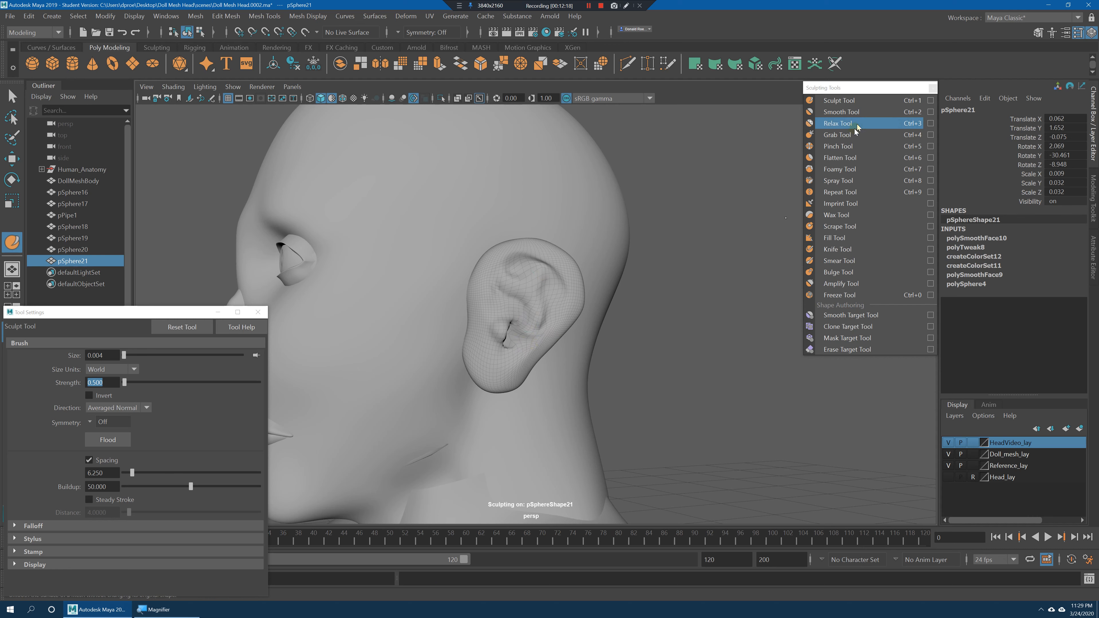
# Adjust the ear's upper rim, front edge and lobe with the Grab Tool at size 0.020.
pyautogui.click(847, 135)
pyautogui.keyDown('alt'); pyautogui.moveTo(419, 318); pyautogui.dragTo(509, 302); pyautogui.keyUp('alt')
pyautogui.press('b')
pyautogui.moveTo(513, 253); pyautogui.dragTo(515, 238)
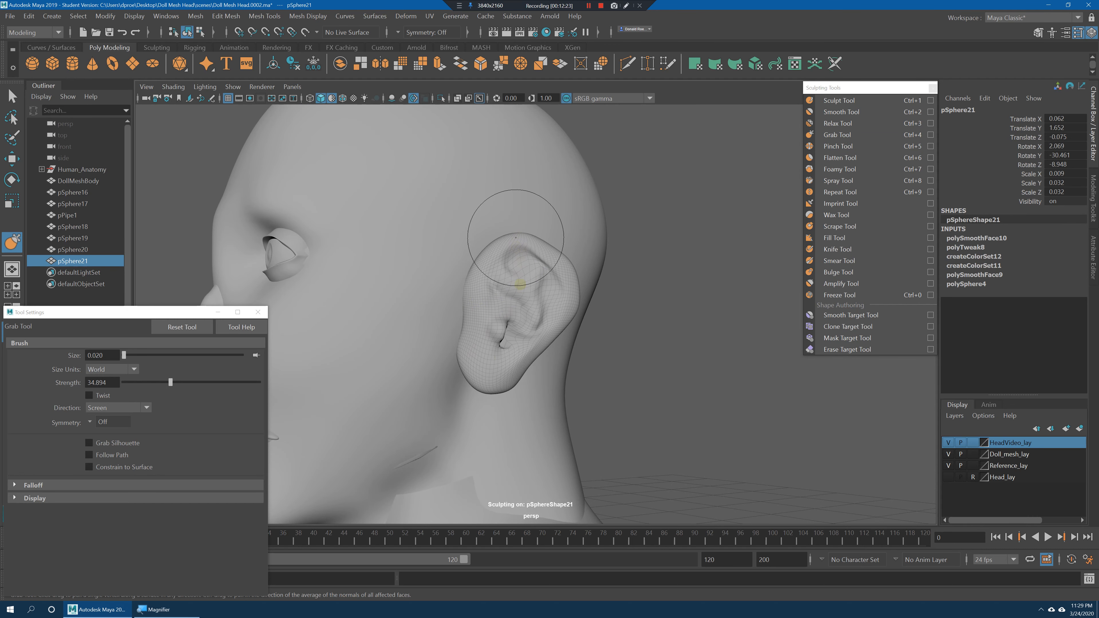
pyautogui.moveTo(478, 368)
pyautogui.keyDown('alt'); pyautogui.mouseDown()
pyautogui.moveTo(506, 357)
pyautogui.moveTo(517, 367)
pyautogui.mouseUp(); pyautogui.keyUp('alt')
pyautogui.moveTo(481, 333); pyautogui.dragTo(487, 335)
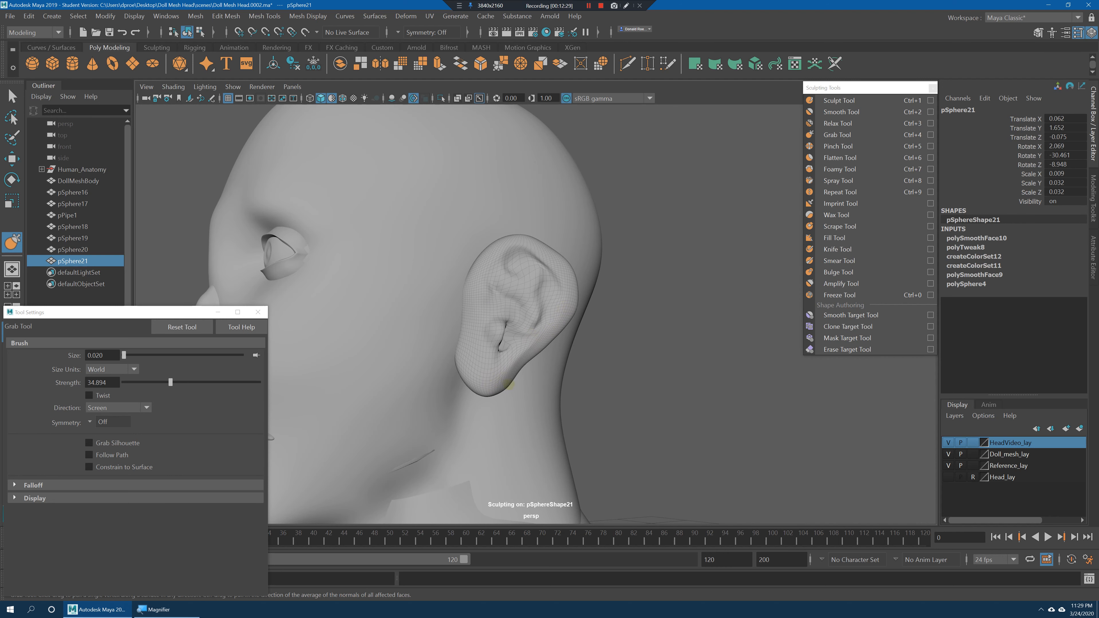
# Bend the back of the ear in profile and reshape its rear and front edges with the Grab Tool.
pyautogui.keyDown('alt'); pyautogui.moveTo(488, 384); pyautogui.dragTo(604, 379); pyautogui.keyUp('alt')
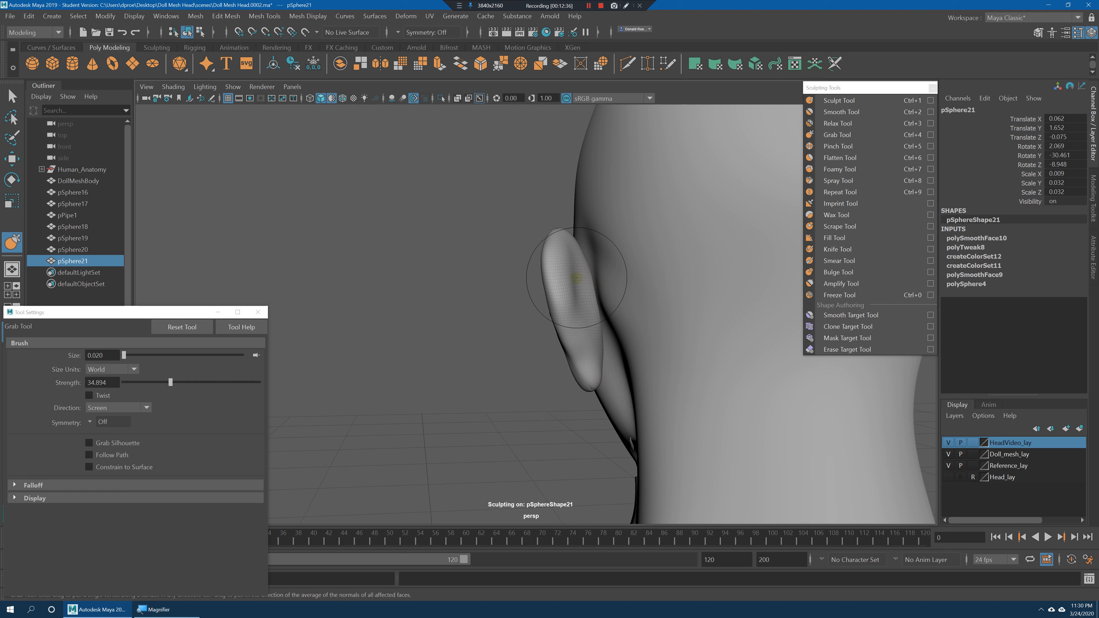
pyautogui.moveTo(577, 278)
pyautogui.keyDown('alt'); pyautogui.mouseDown()
pyautogui.moveTo(593, 275)
pyautogui.moveTo(569, 256)
pyautogui.mouseUp(); pyautogui.keyUp('alt')
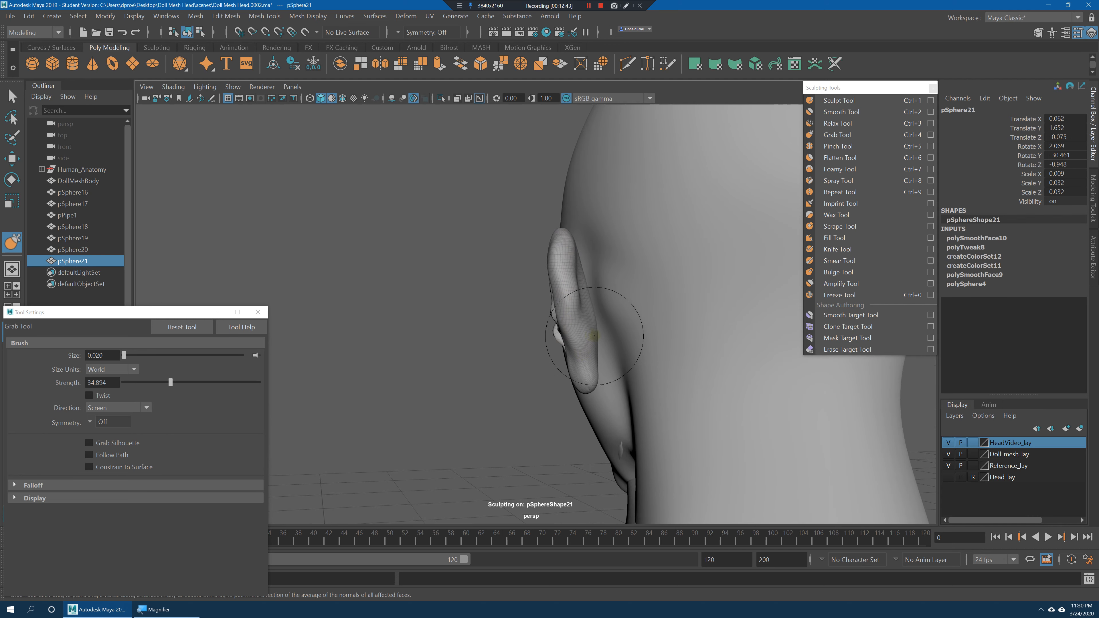
pyautogui.moveTo(590, 335)
pyautogui.keyDown('alt'); pyautogui.mouseDown()
pyautogui.moveTo(589, 348)
pyautogui.moveTo(557, 254)
pyautogui.mouseUp(); pyautogui.keyUp('alt')
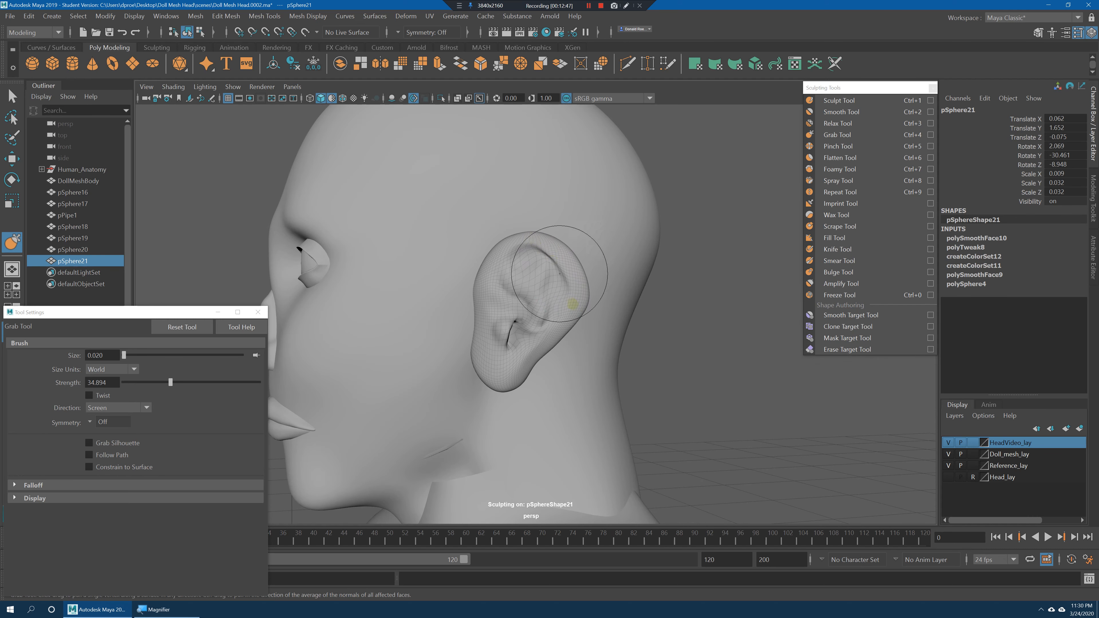
pyautogui.moveTo(587, 297); pyautogui.dragTo(590, 330)
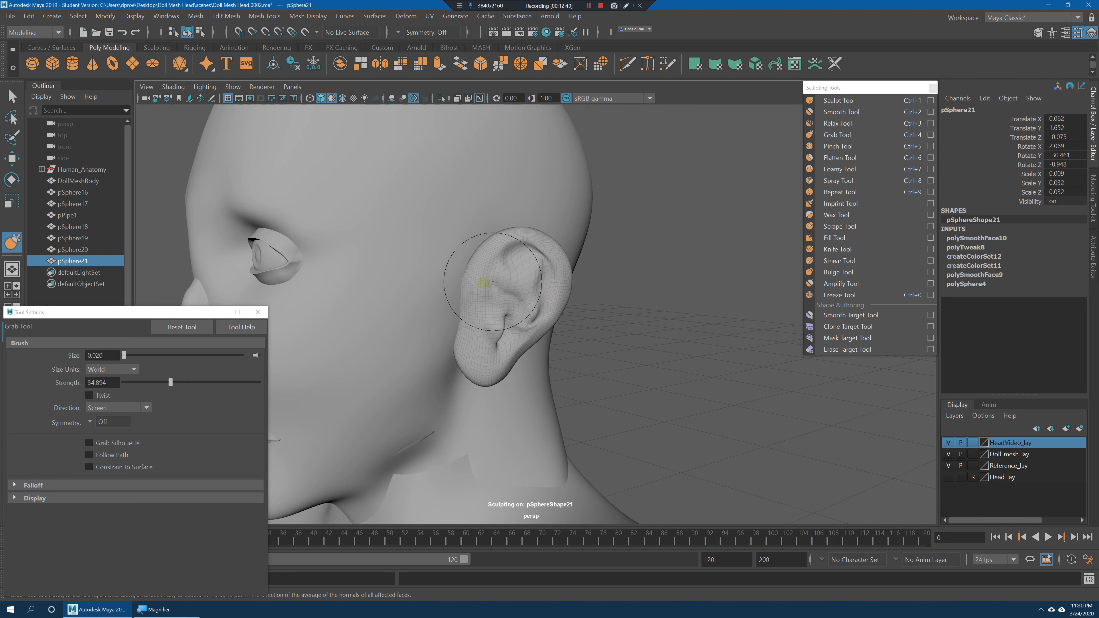
pyautogui.keyDown('alt'); pyautogui.moveTo(472, 299); pyautogui.dragTo(481, 328); pyautogui.keyUp('alt')
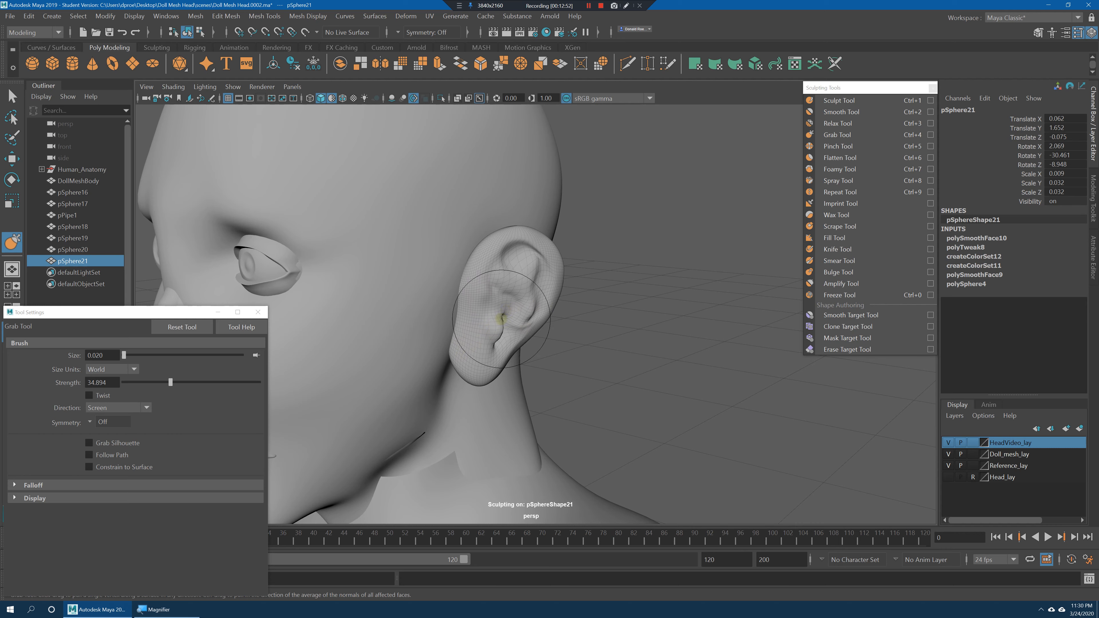
# Move the ear inward to Translate X 0.058 and rotate it to 2.74, -30.466, -10.932 to fit the side of the head.
pyautogui.press('w')
pyautogui.moveTo(474, 306); pyautogui.dragTo(454, 306)
pyautogui.press('e')
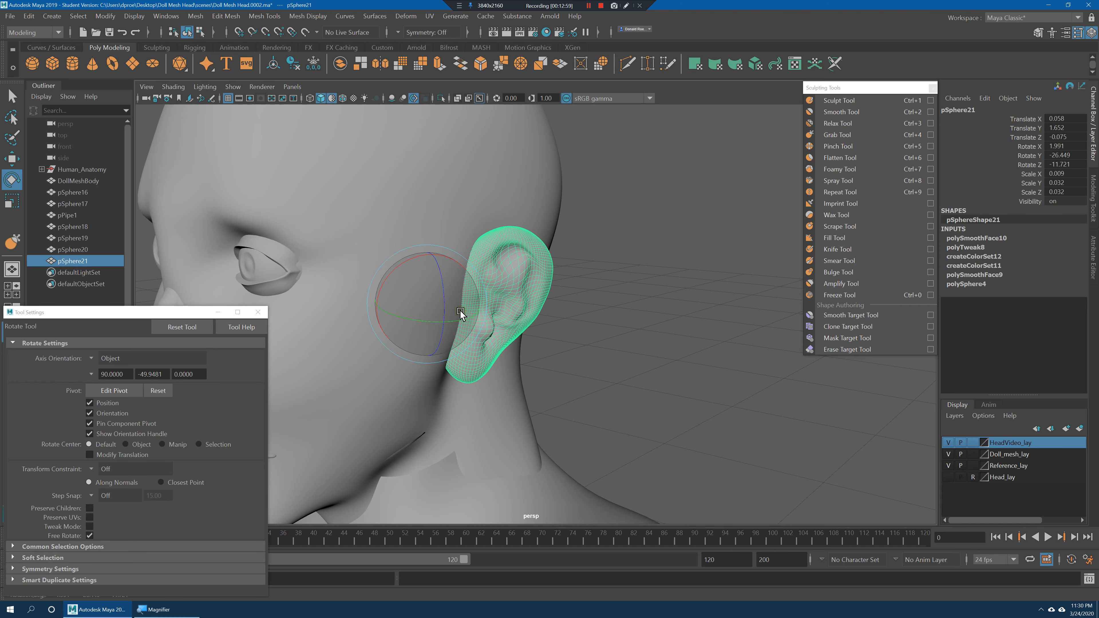
pyautogui.moveTo(409, 255); pyautogui.dragTo(434, 288)
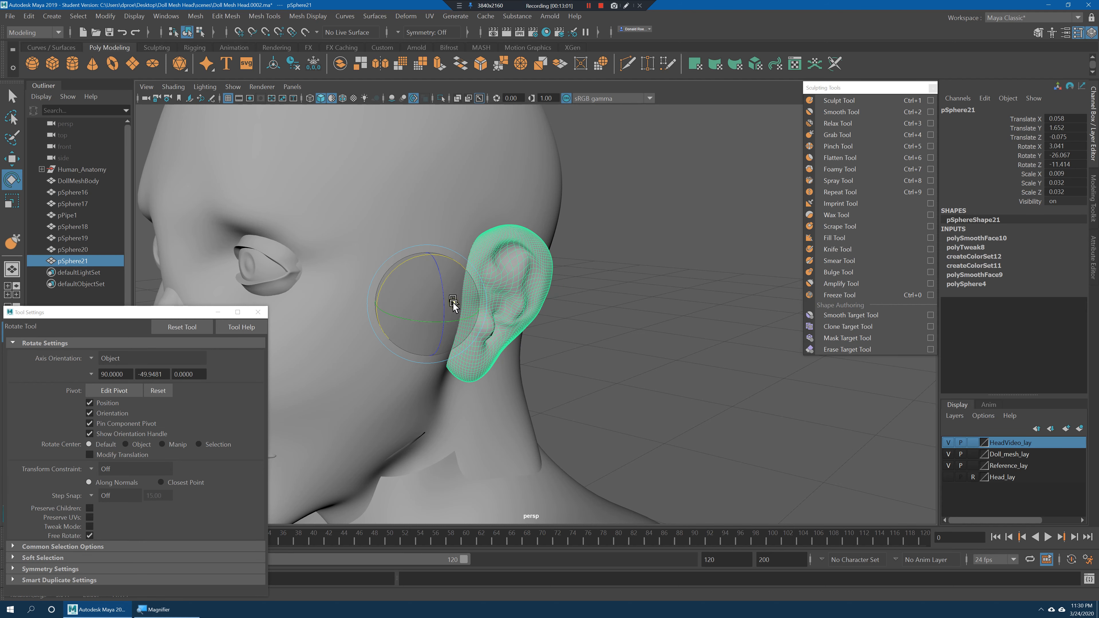
pyautogui.click(640, 365)
pyautogui.keyDown('alt'); pyautogui.moveTo(640, 365); pyautogui.dragTo(518, 323); pyautogui.keyUp('alt')
pyautogui.scroll(2, 580, 345)
pyautogui.click(536, 326)
# Scale the ear down uniformly to 0.008, 0.029, 0.029.
pyautogui.press('r')
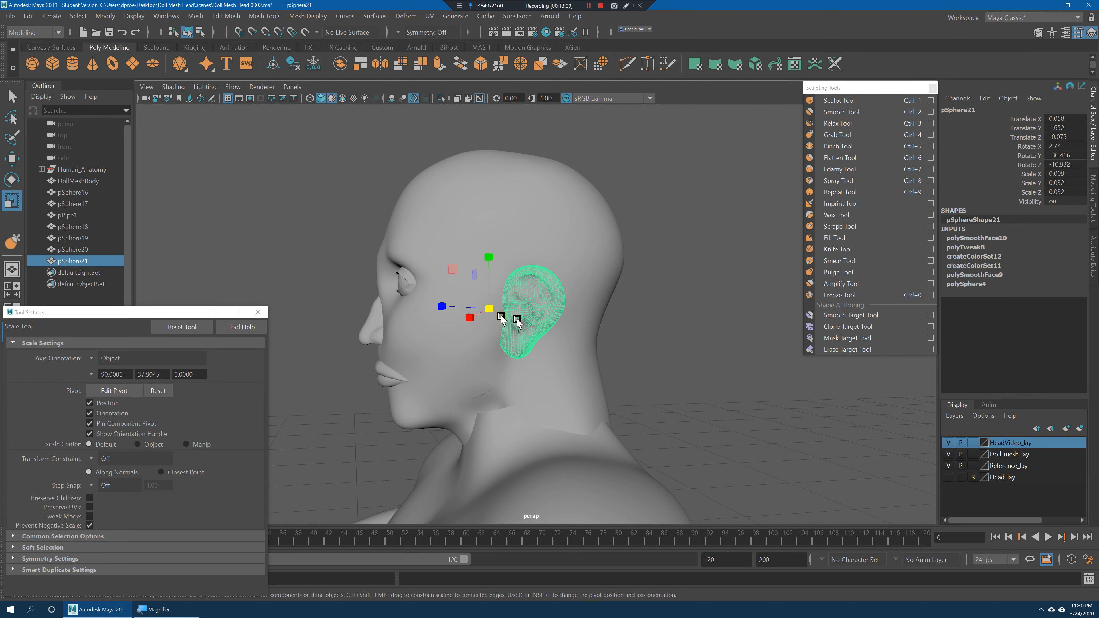
pyautogui.click(726, 358)
pyautogui.keyDown('alt'); pyautogui.moveTo(726, 358); pyautogui.dragTo(517, 295); pyautogui.keyUp('alt')
pyautogui.click(504, 303)
# Hide HeadVideo_lay, move the ear slightly up and back against the underlying reference, and show the layer again.
pyautogui.press('w')
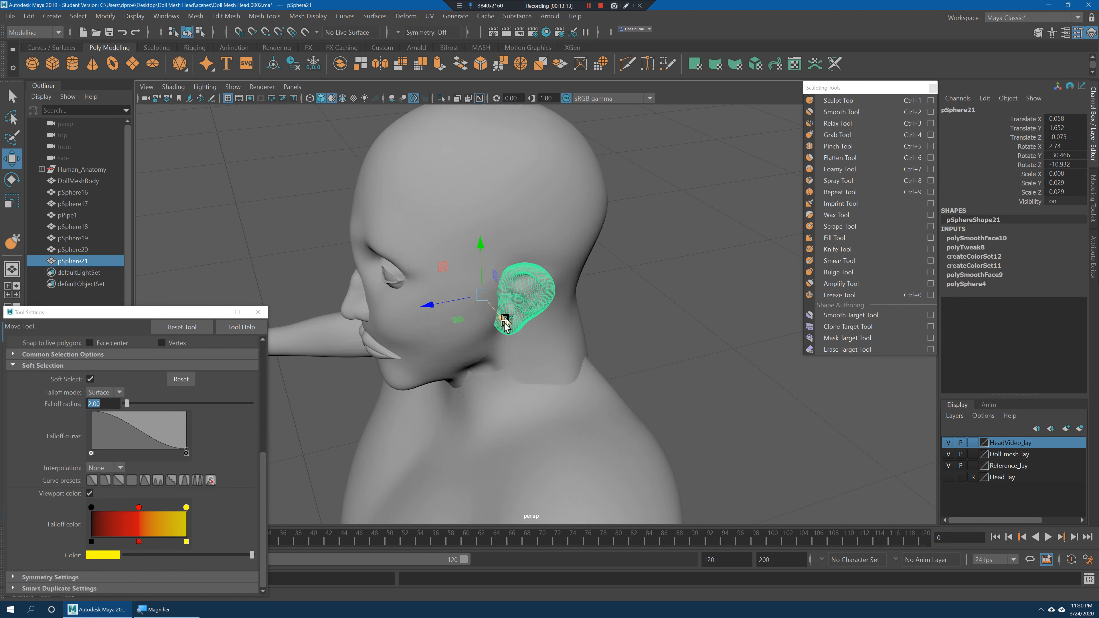
pyautogui.moveTo(426, 298); pyautogui.dragTo(423, 303)
pyautogui.hotkey('ctrl', 'z')
pyautogui.keyDown('alt'); pyautogui.moveTo(694, 339); pyautogui.dragTo(777, 402); pyautogui.keyUp('alt')
pyautogui.click(949, 441)
pyautogui.keyDown('alt'); pyautogui.moveTo(532, 371); pyautogui.dragTo(571, 373); pyautogui.keyUp('alt')
pyautogui.keyDown('alt'); pyautogui.moveTo(571, 373); pyautogui.dragTo(606, 374, button='right'); pyautogui.keyUp('alt')
pyautogui.keyDown('alt'); pyautogui.moveTo(605, 374); pyautogui.dragTo(524, 372); pyautogui.keyUp('alt')
pyautogui.moveTo(567, 251); pyautogui.dragTo(611, 284)
pyautogui.moveTo(442, 298); pyautogui.dragTo(480, 301)
pyautogui.click(948, 477)
pyautogui.click(948, 476)
pyautogui.click(948, 442)
# Examine the ear's placement on the head in wireframe and shaded display.
pyautogui.keyDown('alt'); pyautogui.moveTo(691, 388); pyautogui.dragTo(708, 386); pyautogui.keyUp('alt')
pyautogui.click(698, 390)
pyautogui.keyDown('alt'); pyautogui.moveTo(646, 415); pyautogui.dragTo(579, 400); pyautogui.keyUp('alt')
pyautogui.scroll(-4, 640, 407)
pyautogui.scroll(3, 607, 417)
pyautogui.press('4')
pyautogui.moveTo(553, 322)
pyautogui.keyDown('alt'); pyautogui.mouseDown()
pyautogui.moveTo(565, 325)
pyautogui.moveTo(551, 310)
pyautogui.mouseUp(); pyautogui.keyUp('alt')
pyautogui.press('5')
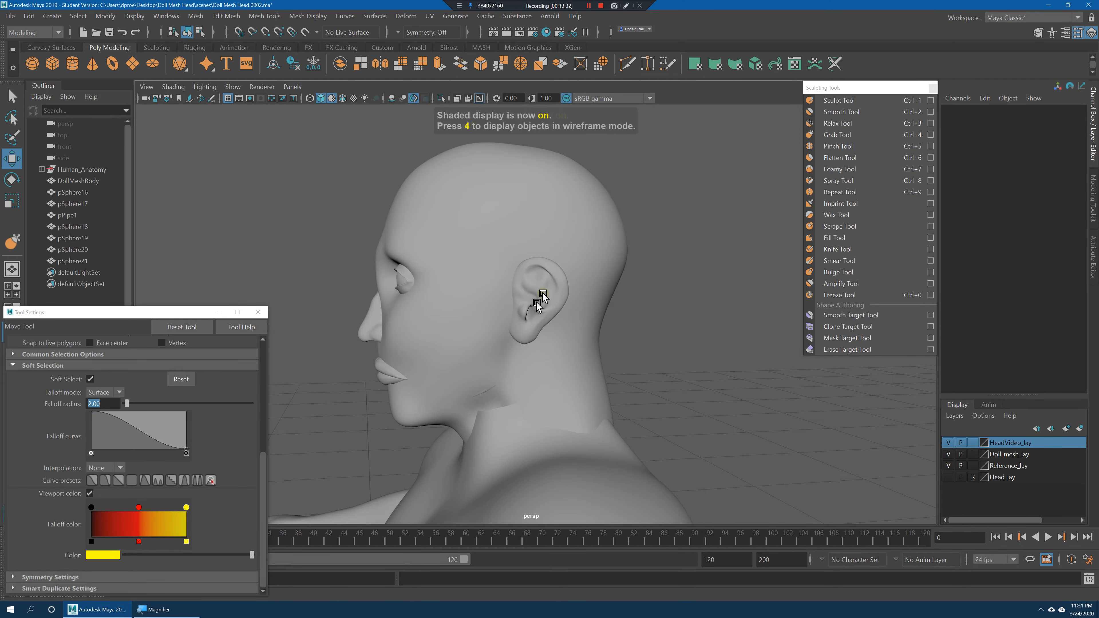
# Select the ear mesh and set the HeadVideo_lay layer to reference display.
pyautogui.click(535, 300)
pyautogui.keyDown('alt'); pyautogui.moveTo(441, 298); pyautogui.dragTo(545, 312); pyautogui.keyUp('alt')
pyautogui.click(631, 361)
pyautogui.moveTo(631, 360)
pyautogui.keyDown('alt'); pyautogui.mouseDown()
pyautogui.moveTo(596, 360)
pyautogui.moveTo(622, 363)
pyautogui.mouseUp(); pyautogui.keyUp('alt')
pyautogui.scroll(2, 622, 362)
pyautogui.click(524, 348)
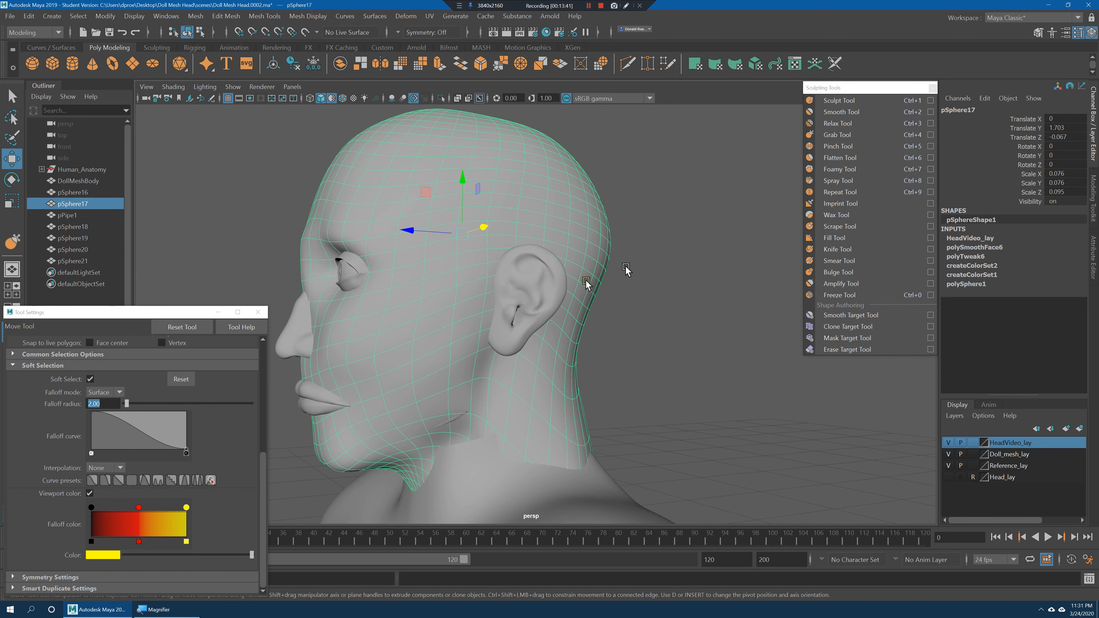
pyautogui.click(546, 290)
pyautogui.click(973, 442)
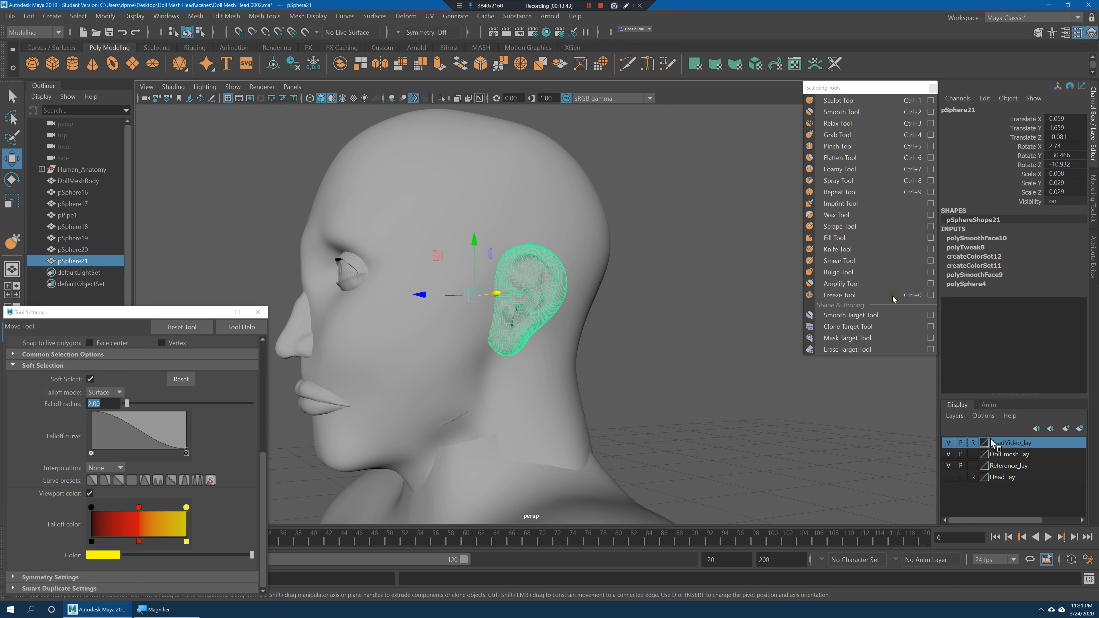
# Reshape the ear's front edge and lobe where they meet the head with the Grab Tool at size 0.020.
pyautogui.click(837, 135)
pyautogui.keyDown('alt'); pyautogui.moveTo(591, 303); pyautogui.dragTo(592, 301); pyautogui.keyUp('alt')
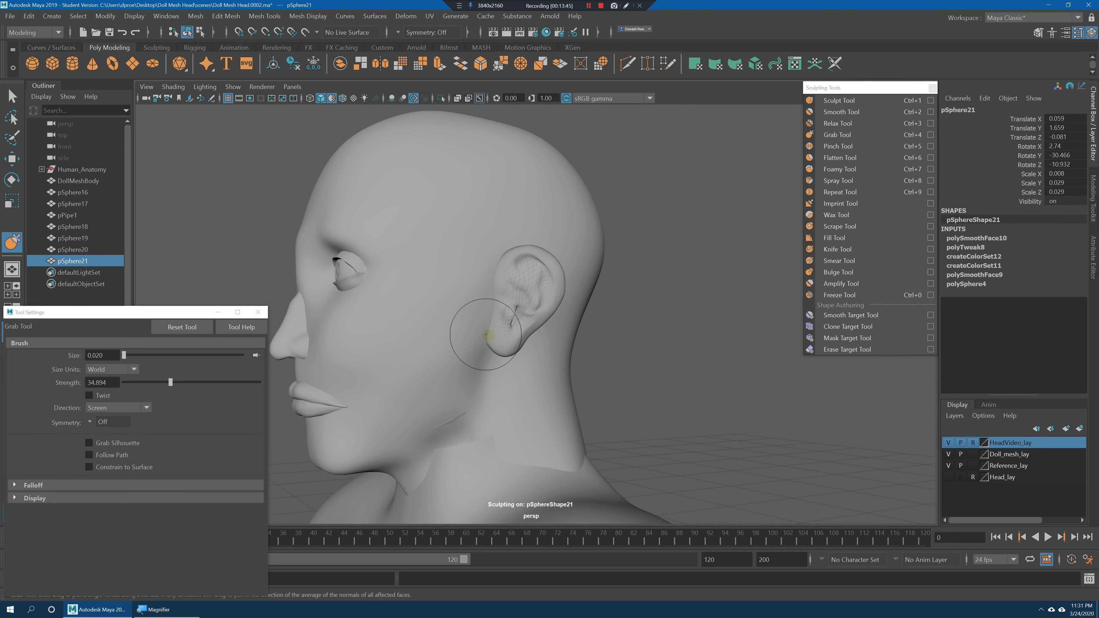
pyautogui.keyDown('alt'); pyautogui.moveTo(491, 339); pyautogui.dragTo(515, 345); pyautogui.keyUp('alt')
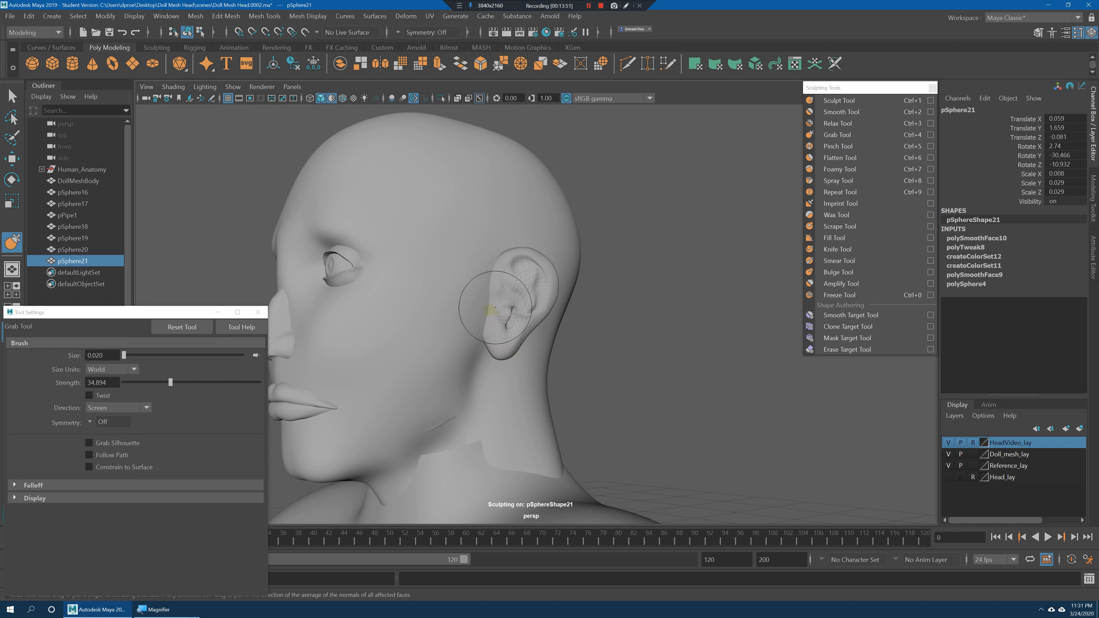
pyautogui.keyDown('alt'); pyautogui.moveTo(491, 296); pyautogui.dragTo(556, 368); pyautogui.keyUp('alt')
pyautogui.keyDown('alt'); pyautogui.moveTo(556, 368); pyautogui.dragTo(619, 384, button='right'); pyautogui.keyUp('alt')
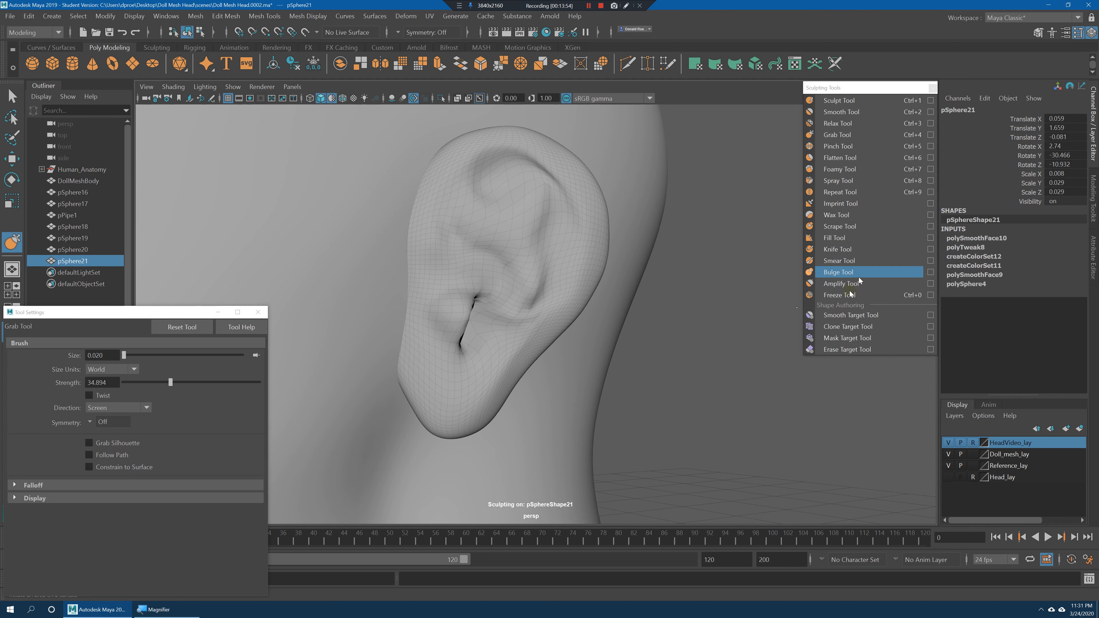
# Build up the ear lobe with the Bulge Tool at brush size 0.011 and strength 0.200.
pyautogui.click(838, 272)
pyautogui.moveTo(479, 380)
pyautogui.keyDown('alt'); pyautogui.mouseDown()
pyautogui.moveTo(434, 405)
pyautogui.moveTo(490, 417)
pyautogui.moveTo(470, 446)
pyautogui.moveTo(515, 430)
pyautogui.moveTo(466, 449)
pyautogui.moveTo(562, 368)
pyautogui.mouseUp(); pyautogui.keyUp('alt')
pyautogui.press('b')
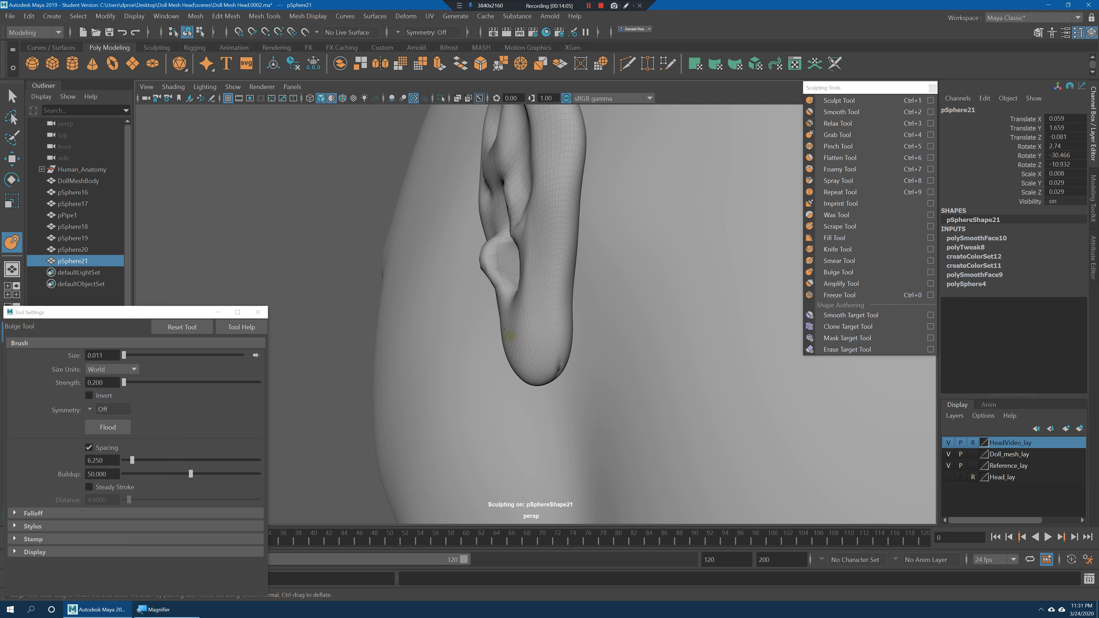
pyautogui.moveTo(528, 369)
pyautogui.keyDown('alt'); pyautogui.mouseDown()
pyautogui.moveTo(450, 302)
pyautogui.moveTo(425, 309)
pyautogui.moveTo(459, 325)
pyautogui.moveTo(448, 337)
pyautogui.moveTo(459, 341)
pyautogui.mouseUp(); pyautogui.keyUp('alt')
pyautogui.keyDown('alt'); pyautogui.moveTo(549, 343); pyautogui.dragTo(488, 309); pyautogui.keyUp('alt')
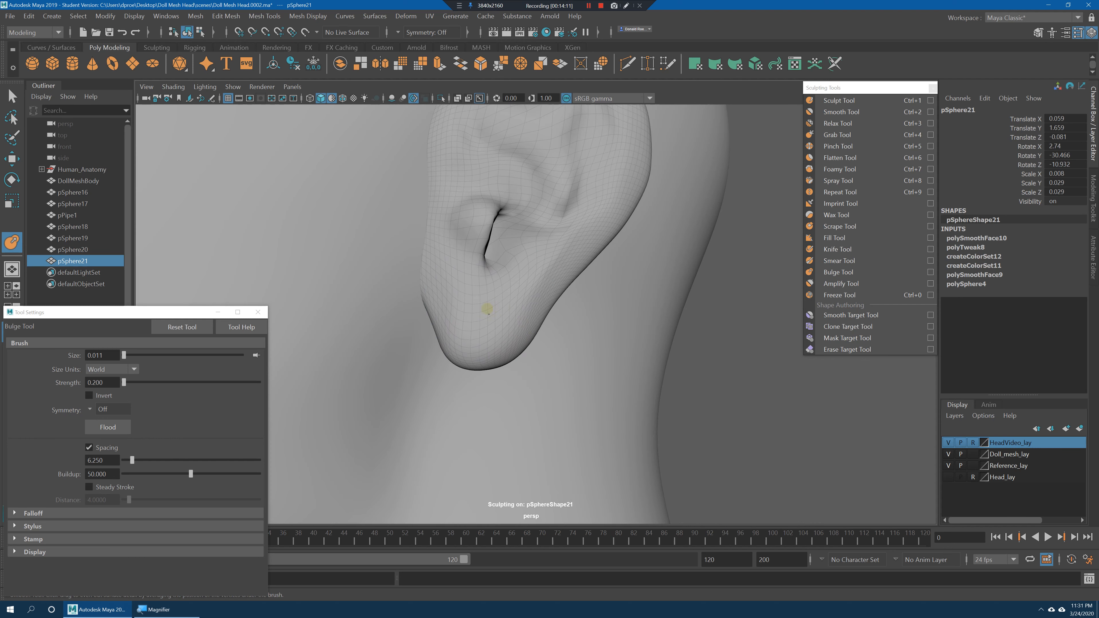
pyautogui.scroll(-10, 501, 310)
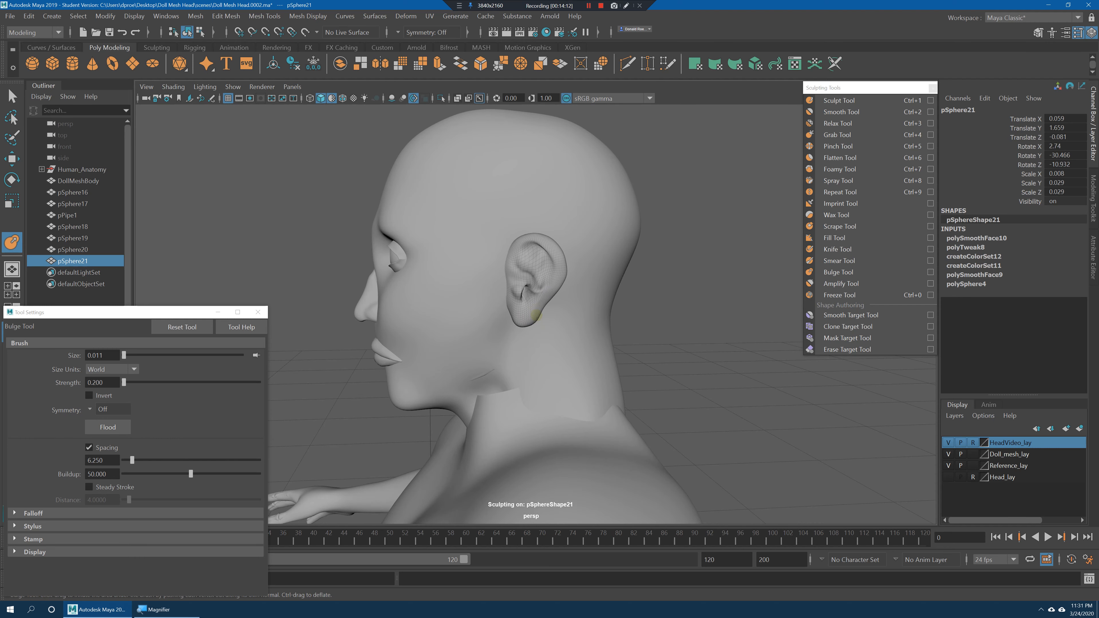
# Refine the ear's shape with the Grab Tool at brush size 0.011.
pyautogui.moveTo(547, 331)
pyautogui.keyDown('alt'); pyautogui.mouseDown()
pyautogui.moveTo(537, 310)
pyautogui.moveTo(584, 344)
pyautogui.moveTo(687, 359)
pyautogui.moveTo(571, 356)
pyautogui.moveTo(674, 352)
pyautogui.moveTo(620, 345)
pyautogui.moveTo(535, 352)
pyautogui.moveTo(598, 361)
pyautogui.mouseUp(); pyautogui.keyUp('alt')
pyautogui.press('q')
pyautogui.click(651, 350)
pyautogui.scroll(5, 540, 323)
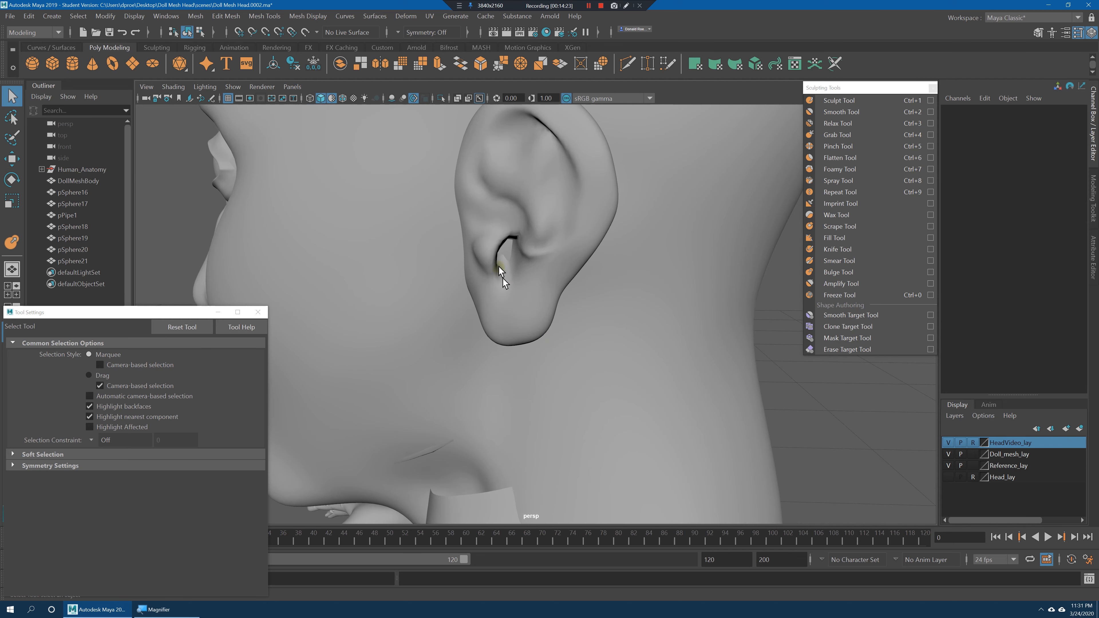
pyautogui.click(524, 273)
pyautogui.click(844, 136)
pyautogui.keyDown('alt'); pyautogui.moveTo(692, 306); pyautogui.dragTo(516, 271); pyautogui.keyUp('alt')
pyautogui.keyDown('alt'); pyautogui.moveTo(516, 271); pyautogui.dragTo(579, 277); pyautogui.keyUp('alt')
pyautogui.keyDown('alt'); pyautogui.moveTo(502, 245); pyautogui.dragTo(543, 212); pyautogui.keyUp('alt')
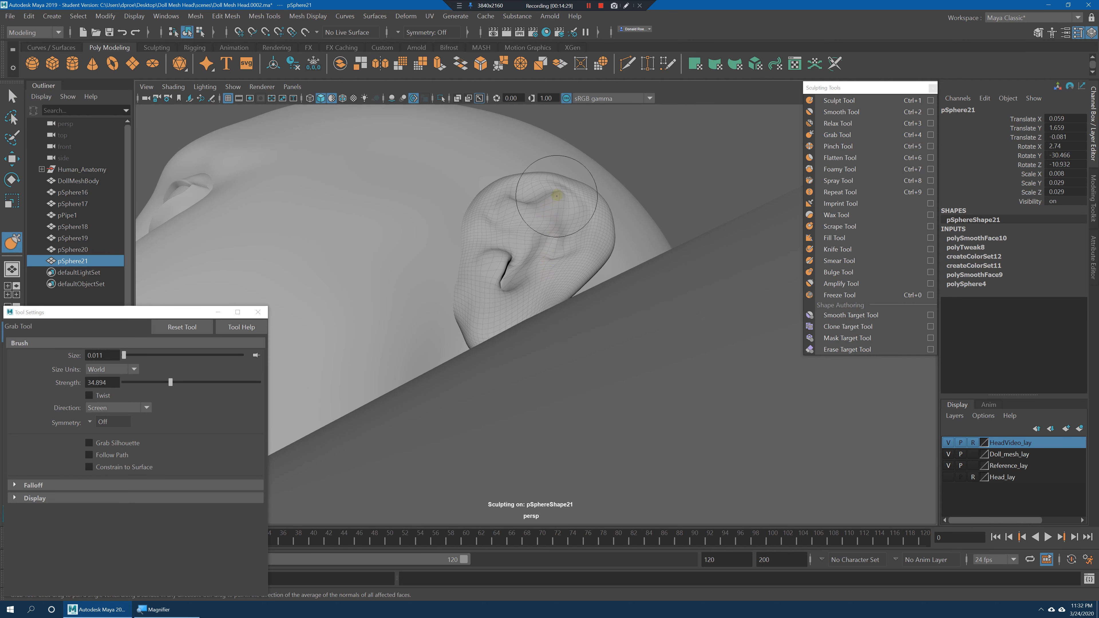
pyautogui.moveTo(523, 248)
pyautogui.keyDown('alt'); pyautogui.mouseDown()
pyautogui.moveTo(503, 260)
pyautogui.moveTo(541, 249)
pyautogui.moveTo(549, 287)
pyautogui.moveTo(563, 262)
pyautogui.mouseUp(); pyautogui.keyUp('alt')
# Even out the ear's surface with the Relax Tool at brush size 0.011 and strength 100.
pyautogui.press('q')
pyautogui.keyDown('shift'); pyautogui.click(556, 224); pyautogui.keyUp('shift')
pyautogui.click(724, 293)
pyautogui.keyDown('alt'); pyautogui.moveTo(723, 295); pyautogui.dragTo(653, 328, button='right'); pyautogui.keyUp('alt')
pyautogui.keyDown('alt'); pyautogui.moveTo(652, 327); pyautogui.dragTo(667, 320); pyautogui.keyUp('alt')
pyautogui.keyDown('alt'); pyautogui.moveTo(638, 334); pyautogui.dragTo(671, 321, button='right'); pyautogui.keyUp('alt')
pyautogui.click(556, 260)
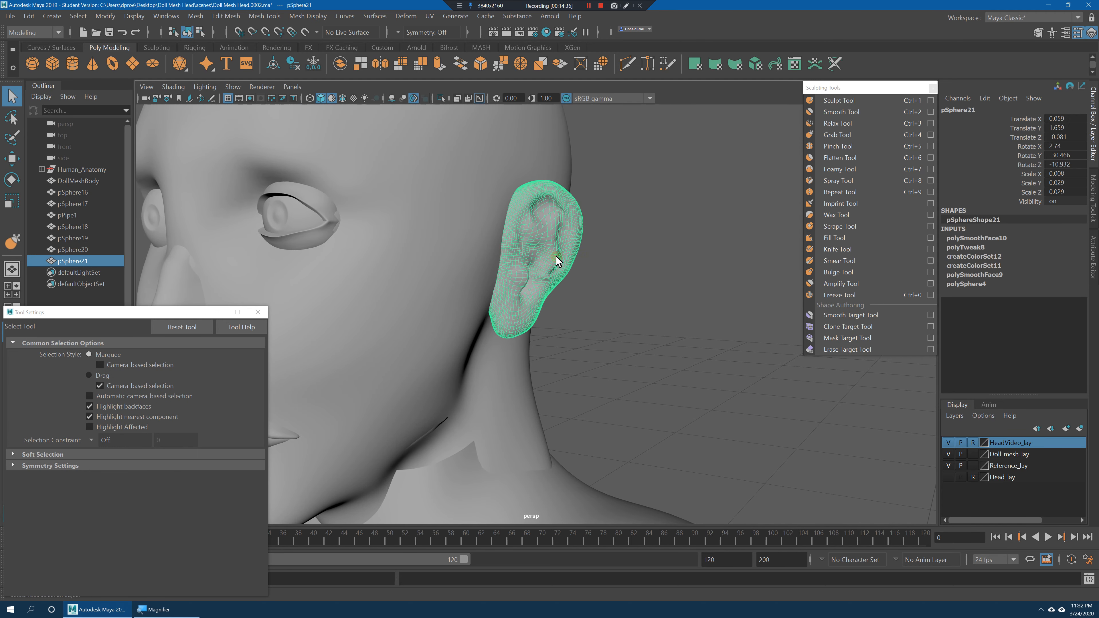
pyautogui.click(837, 123)
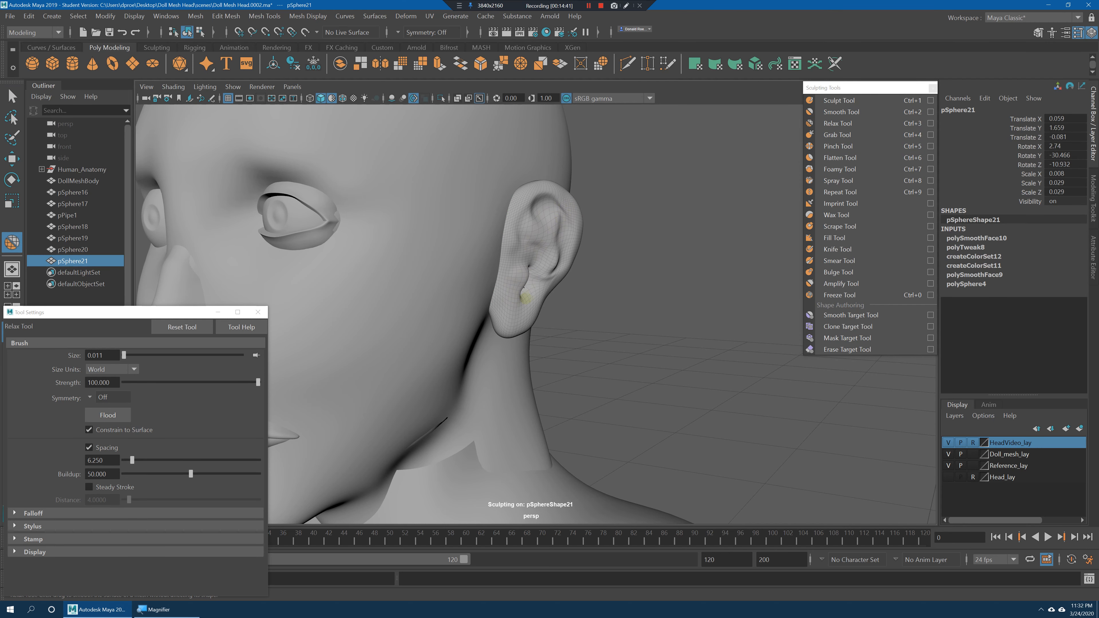
pyautogui.keyDown('alt'); pyautogui.moveTo(534, 182); pyautogui.dragTo(580, 296); pyautogui.keyUp('alt')
pyautogui.moveTo(542, 251)
pyautogui.keyDown('alt'); pyautogui.mouseDown()
pyautogui.moveTo(559, 300)
pyautogui.moveTo(534, 261)
pyautogui.mouseUp(); pyautogui.keyUp('alt')
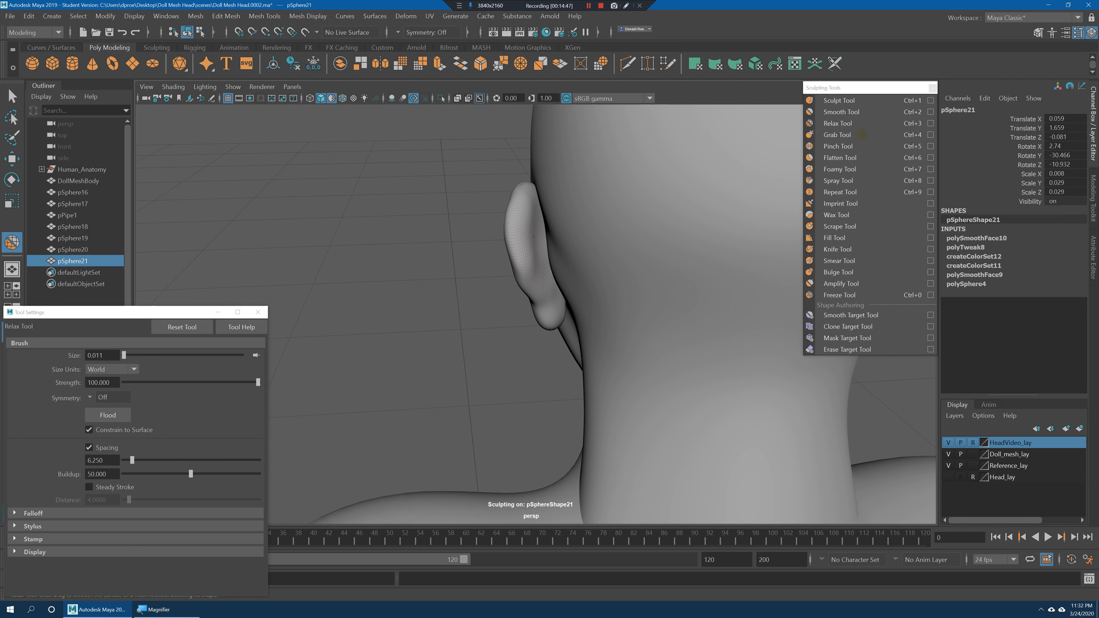
# Smooth the back of the ear with the Smooth Tool at brush size 0.011 and strength 61.064.
pyautogui.click(835, 112)
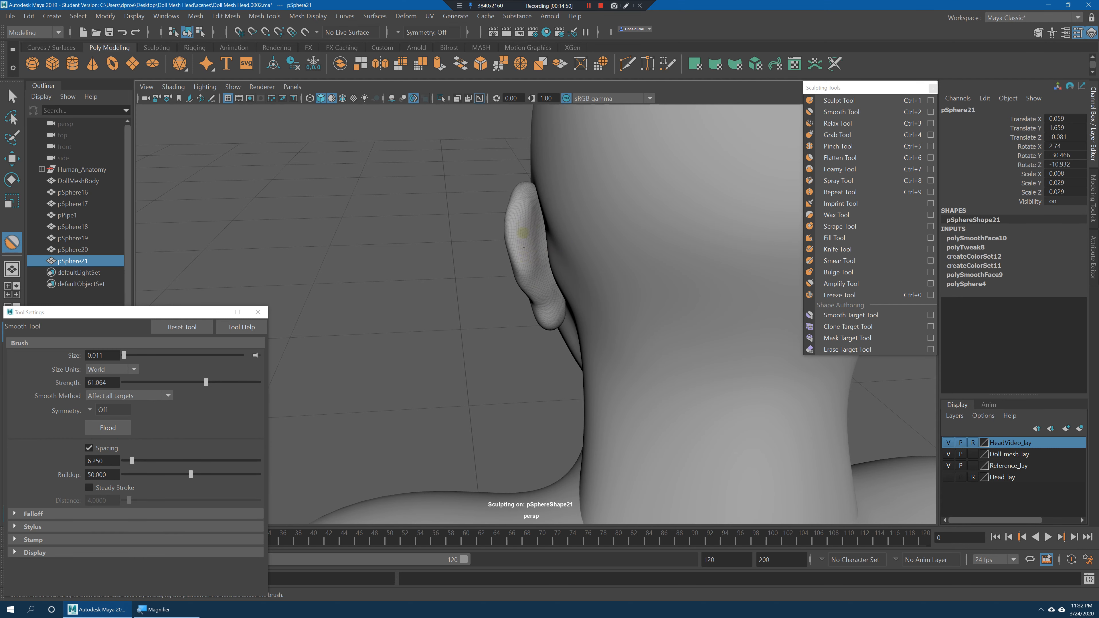
pyautogui.keyDown('alt'); pyautogui.moveTo(534, 307); pyautogui.dragTo(690, 331); pyautogui.keyUp('alt')
pyautogui.press('q')
pyautogui.click(692, 336)
pyautogui.keyDown('alt'); pyautogui.moveTo(691, 336); pyautogui.dragTo(598, 312, button='right'); pyautogui.keyUp('alt')
pyautogui.keyDown('alt'); pyautogui.moveTo(598, 311); pyautogui.dragTo(626, 306); pyautogui.keyUp('alt')
pyautogui.keyDown('alt'); pyautogui.moveTo(627, 309); pyautogui.dragTo(638, 318, button='right'); pyautogui.keyUp('alt')
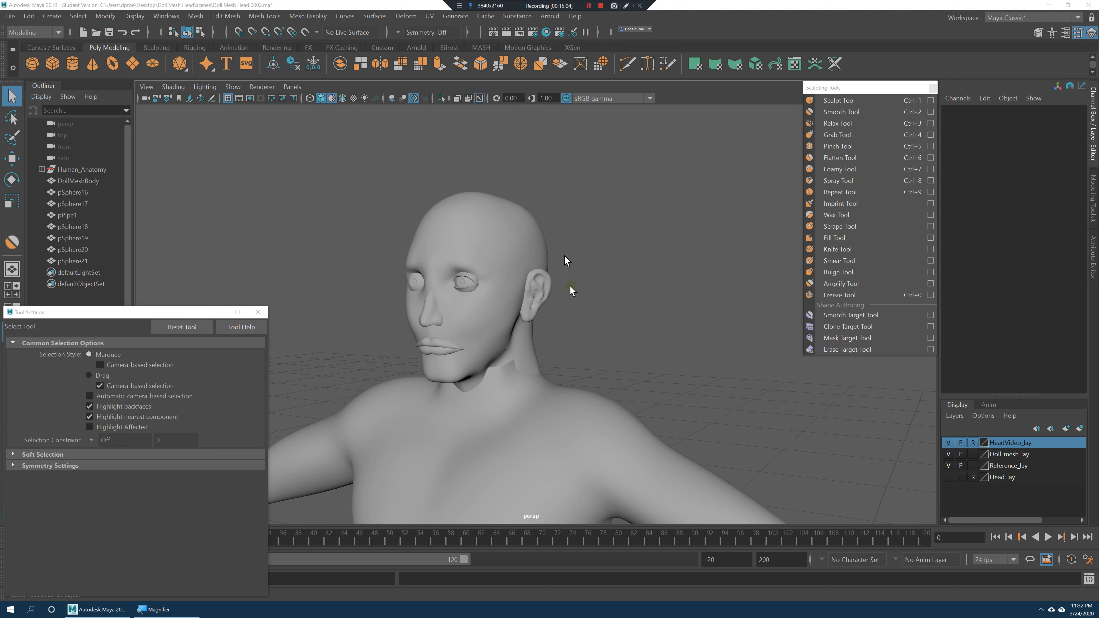
# Set Reference_lay to reference display, make HeadVideo_lay selectable, and hide the Doll_mesh_lay and Reference_lay layers.
pyautogui.click(515, 282)
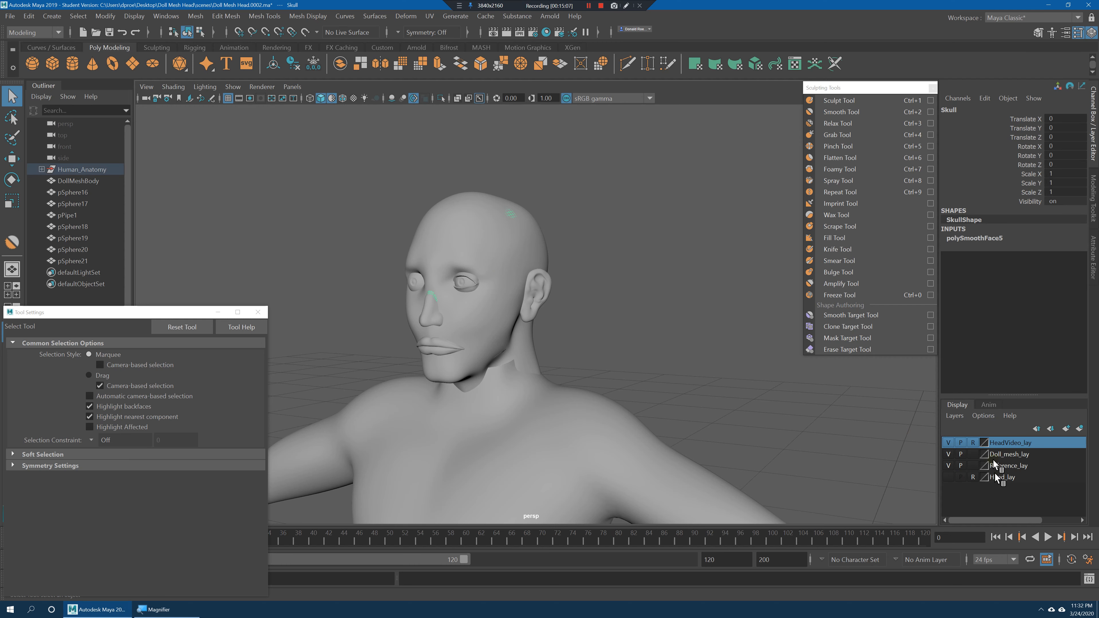
pyautogui.click(743, 336)
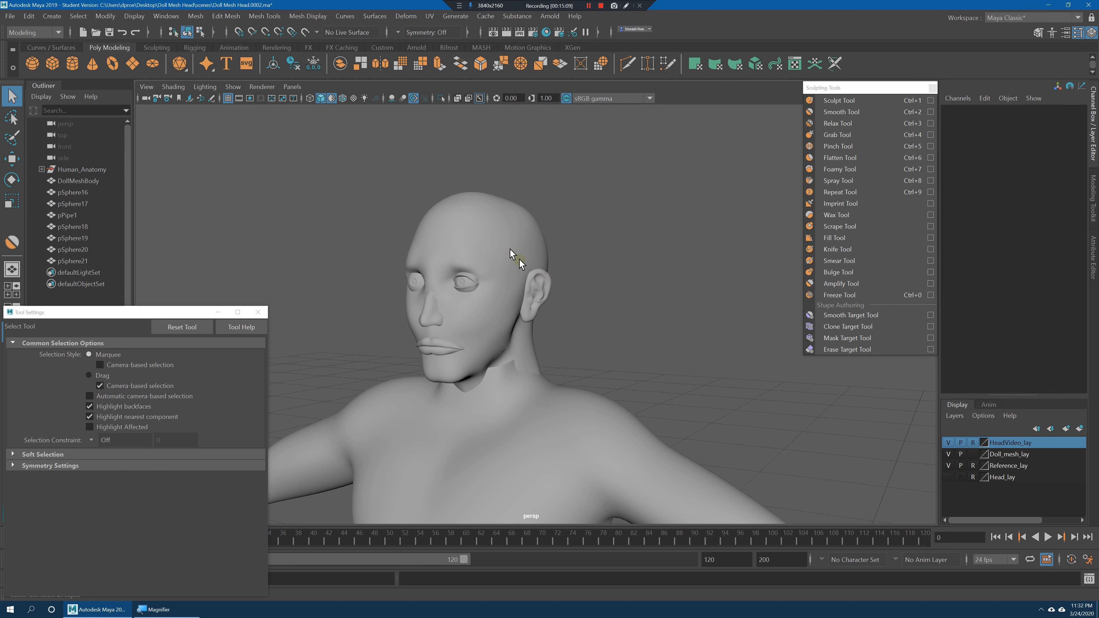
pyautogui.moveTo(574, 315)
pyautogui.keyDown('alt'); pyautogui.mouseDown()
pyautogui.moveTo(596, 328)
pyautogui.moveTo(591, 318)
pyautogui.mouseUp(); pyautogui.keyUp('alt')
pyautogui.click(944, 441)
pyautogui.click(945, 442)
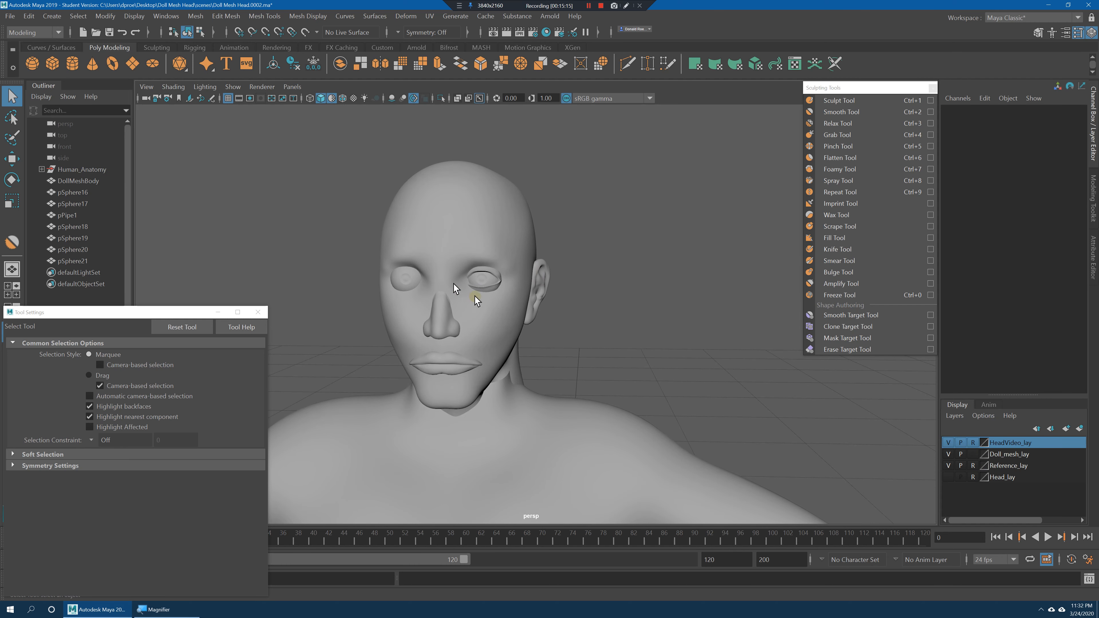
pyautogui.click(976, 443)
pyautogui.click(948, 453)
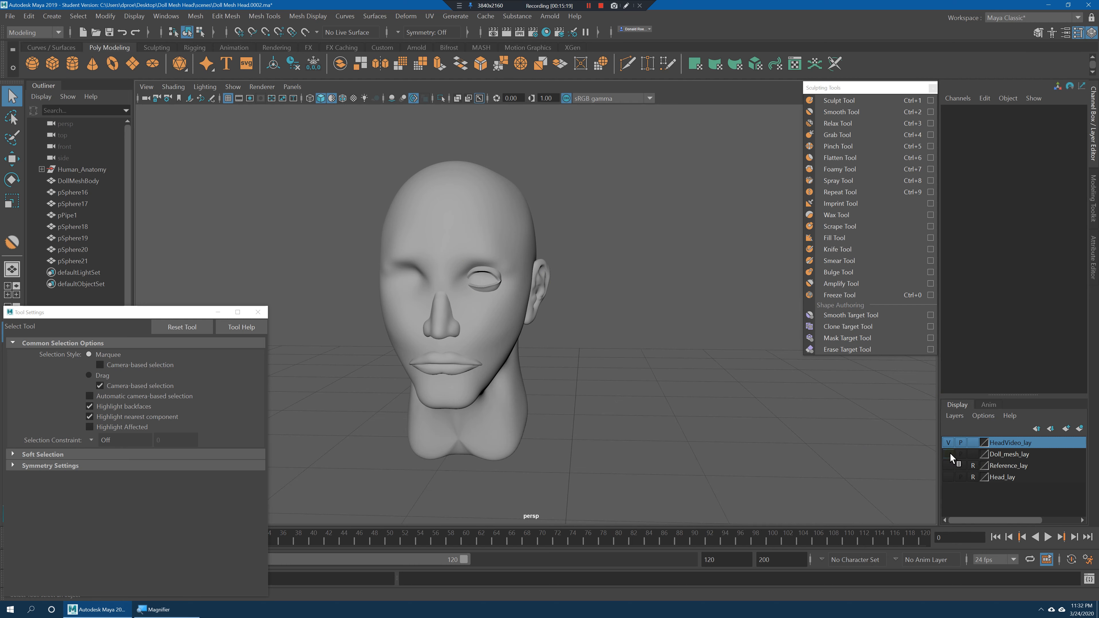
# Freeze and reset the transformations of the eyelid and ear meshes together, and duplicate both.
pyautogui.click(447, 319)
pyautogui.scroll(3, 476, 281)
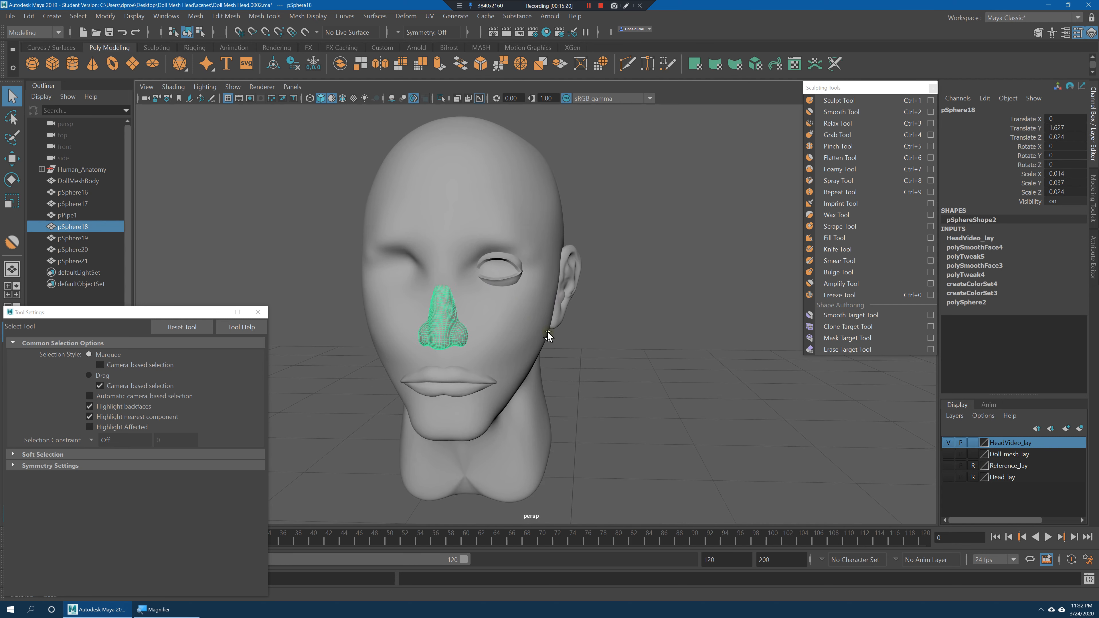
pyautogui.keyDown('shift'); pyautogui.click(504, 258); pyautogui.keyUp('shift')
pyautogui.keyDown('shift'); pyautogui.click(568, 271); pyautogui.keyUp('shift')
pyautogui.click(460, 315)
pyautogui.click(510, 257)
pyautogui.keyDown('shift'); pyautogui.click(575, 262); pyautogui.keyUp('shift')
pyautogui.moveTo(631, 309)
pyautogui.keyDown('alt'); pyautogui.mouseDown()
pyautogui.moveTo(590, 307)
pyautogui.moveTo(629, 310)
pyautogui.mouseUp(); pyautogui.keyUp('alt')
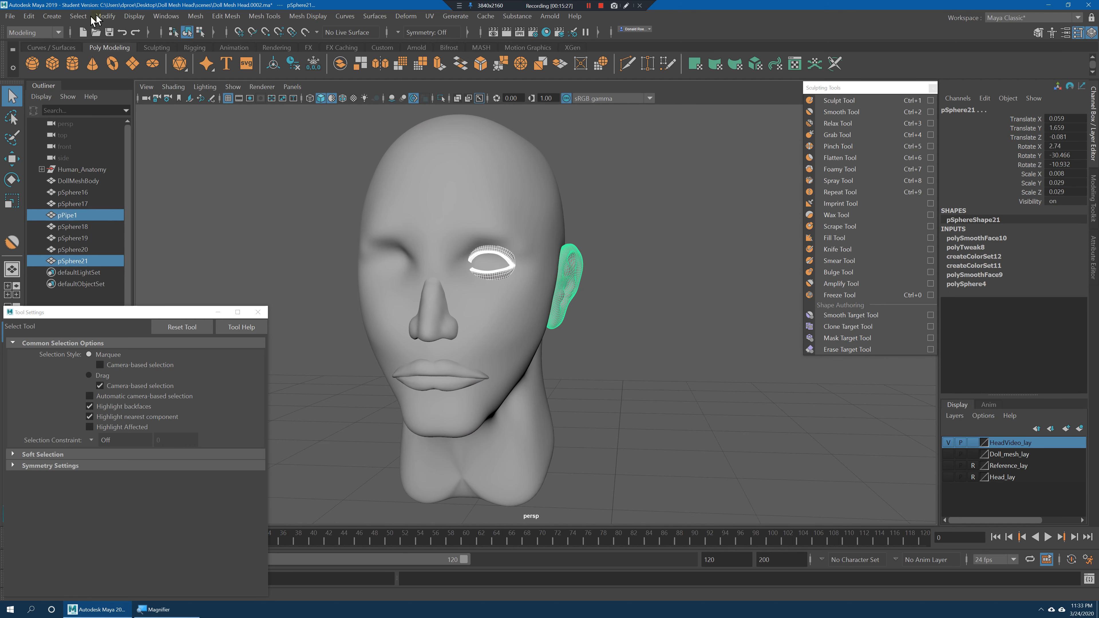
pyautogui.click(105, 16)
pyautogui.click(144, 68)
pyautogui.click(105, 16)
pyautogui.click(132, 56)
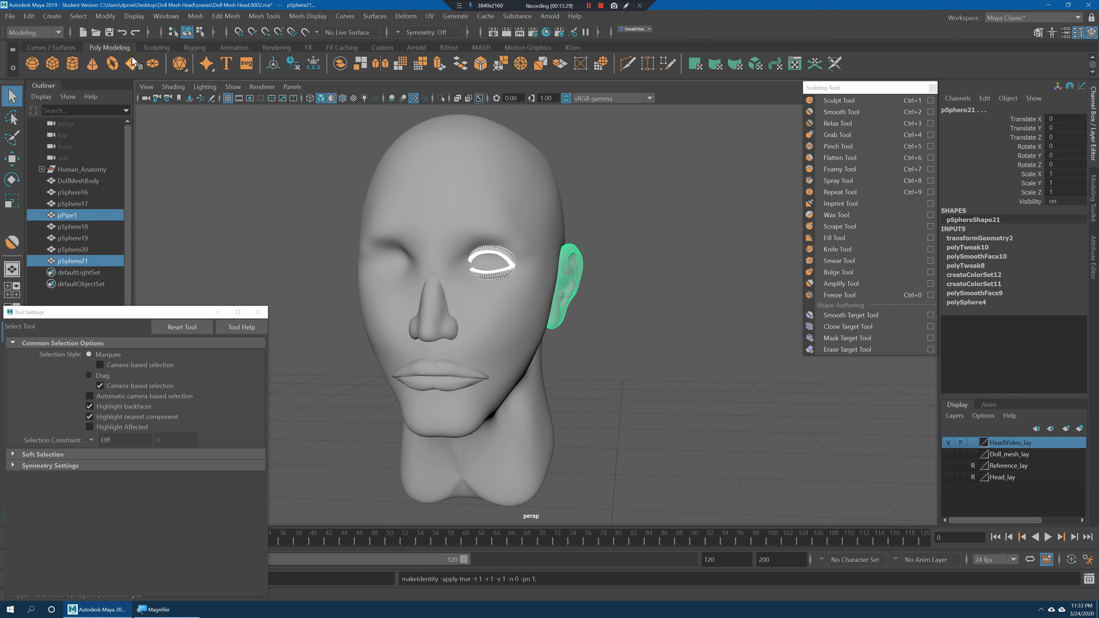
pyautogui.hotkey('ctrl', 'd')
pyautogui.click(1066, 146)
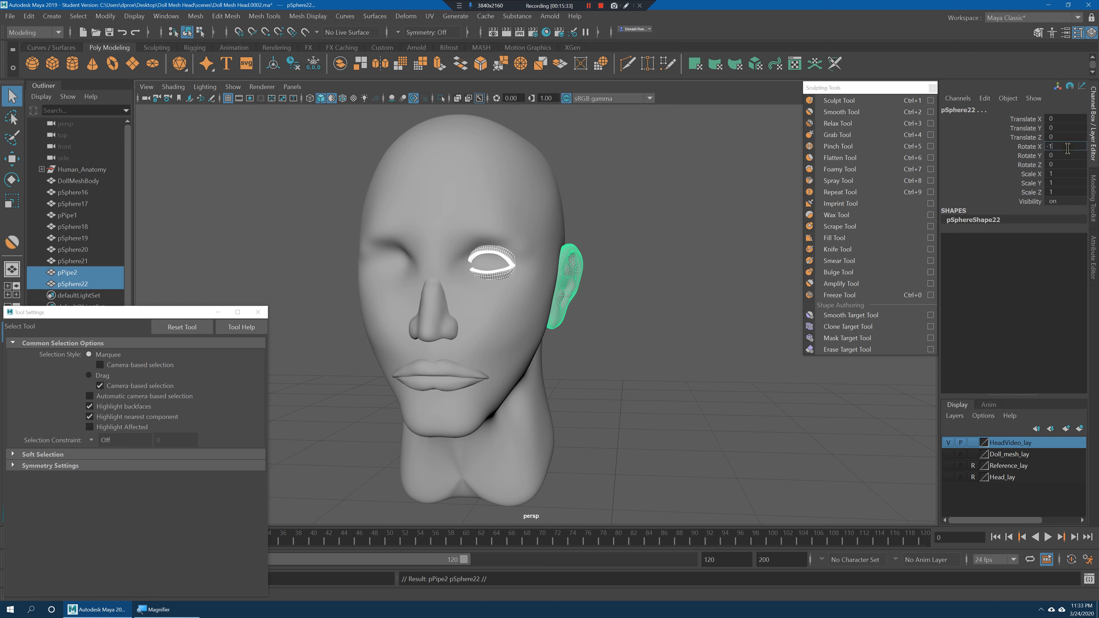
pyautogui.press('Return')
pyautogui.keyDown('alt'); pyautogui.moveTo(480, 439); pyautogui.dragTo(630, 357); pyautogui.keyUp('alt')
pyautogui.hotkey('ctrl', 'z')
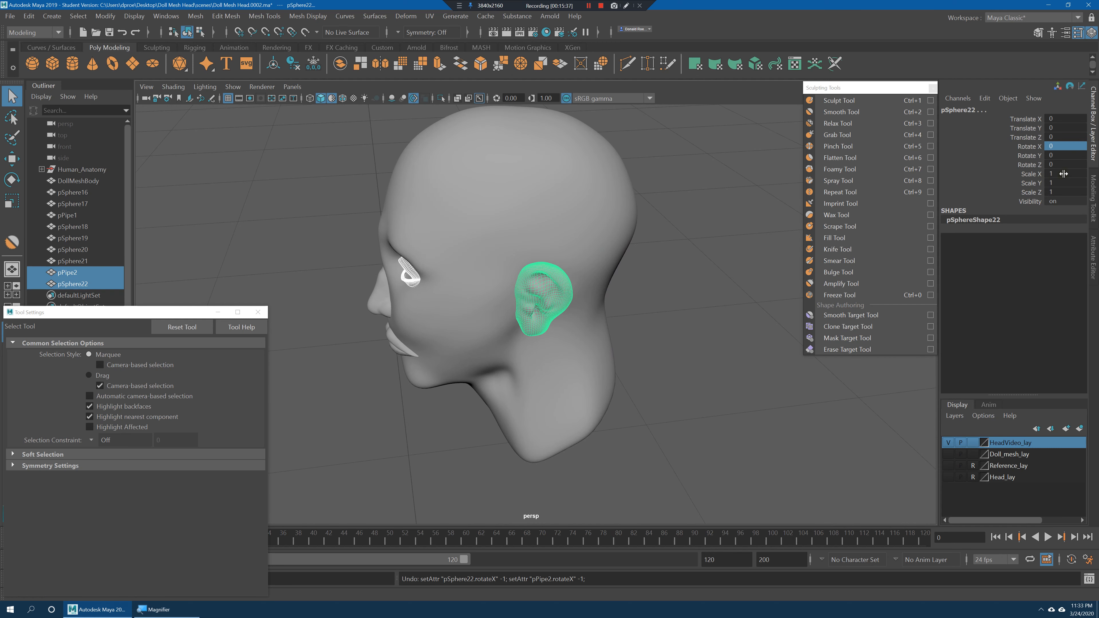
# Mirror the duplicated eyelid and ear to the other side of the head by setting Scale X to -1.
pyautogui.press('Return')
pyautogui.keyDown('alt'); pyautogui.moveTo(541, 314); pyautogui.dragTo(623, 309); pyautogui.keyUp('alt')
pyautogui.click(636, 364)
pyautogui.keyDown('alt'); pyautogui.moveTo(636, 364); pyautogui.dragTo(634, 365); pyautogui.keyUp('alt')
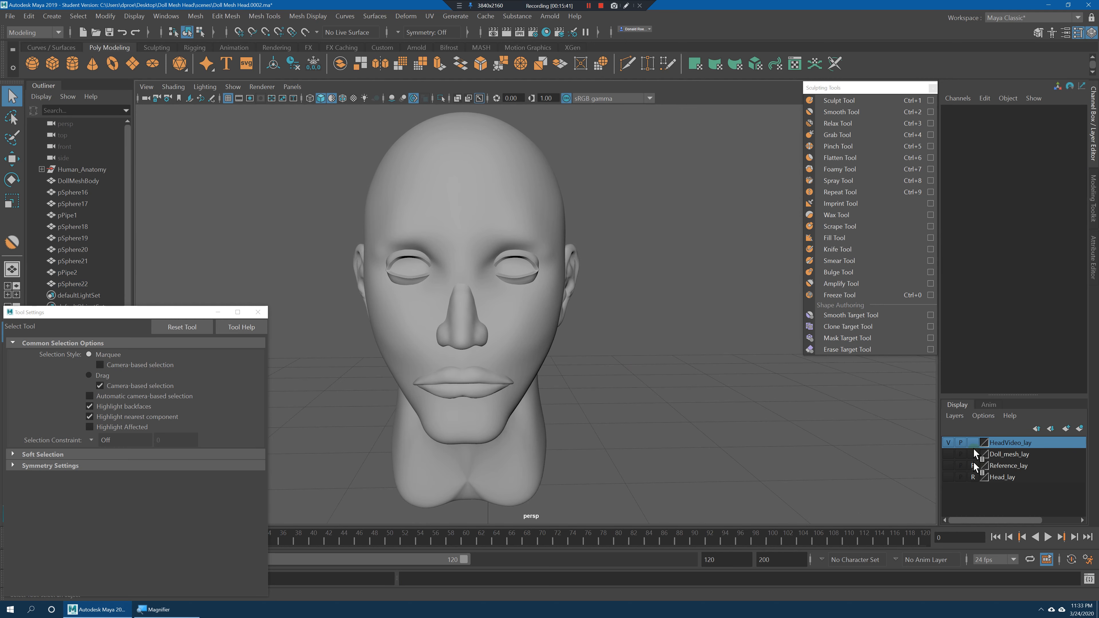
# Delete the faces on the head mesh's left half as seen in the front view.
pyautogui.click(537, 329)
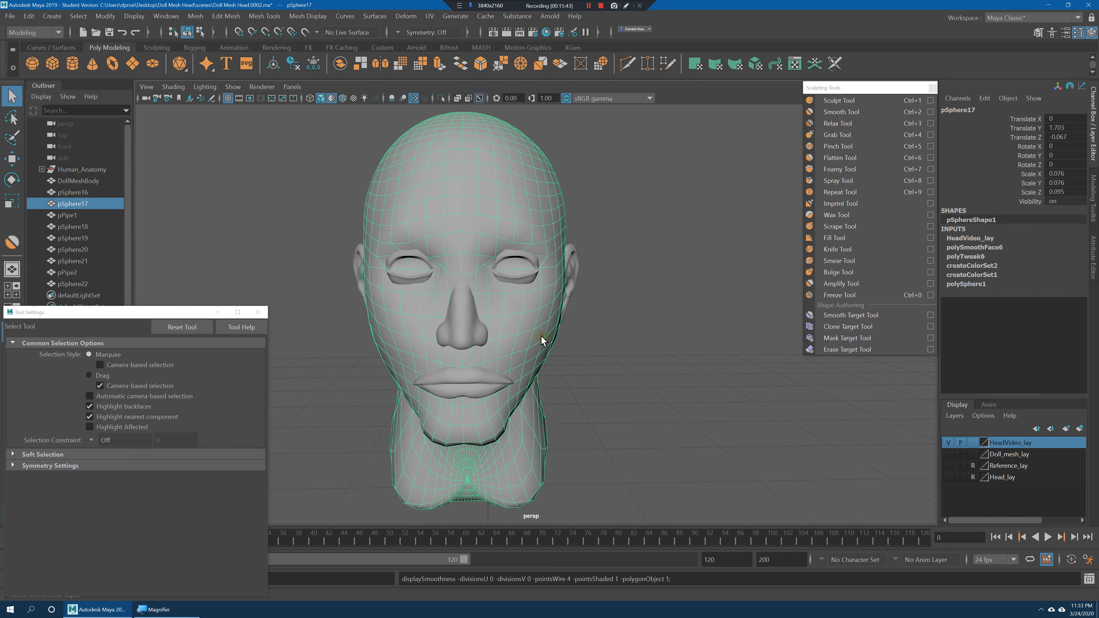
pyautogui.press('space')
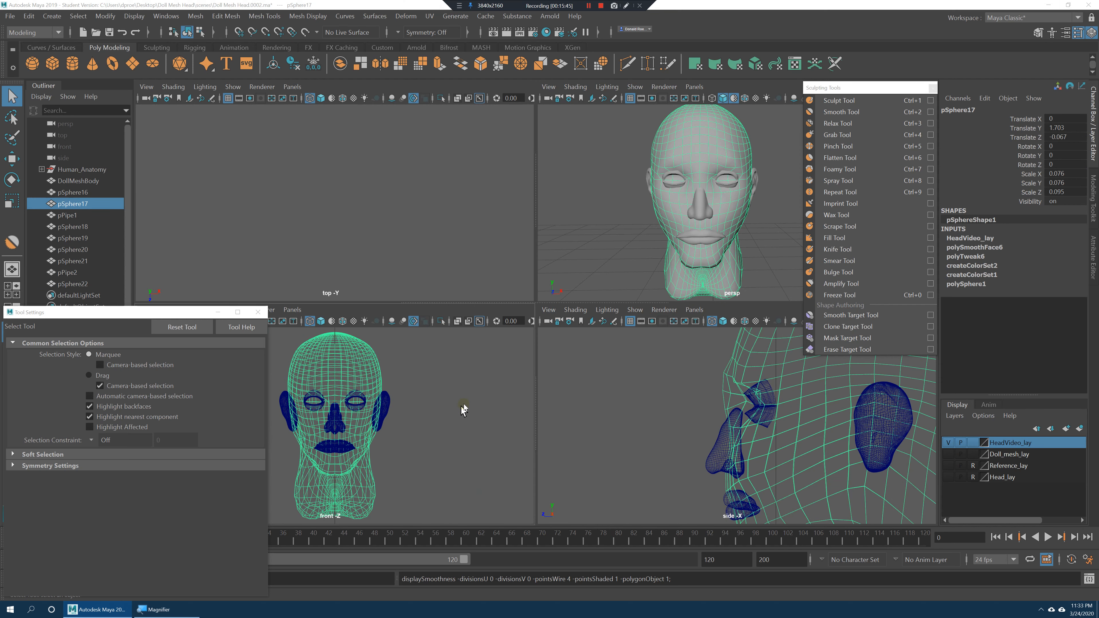
pyautogui.press('space')
pyautogui.moveTo(619, 171); pyautogui.dragTo(620, 178, button='right')
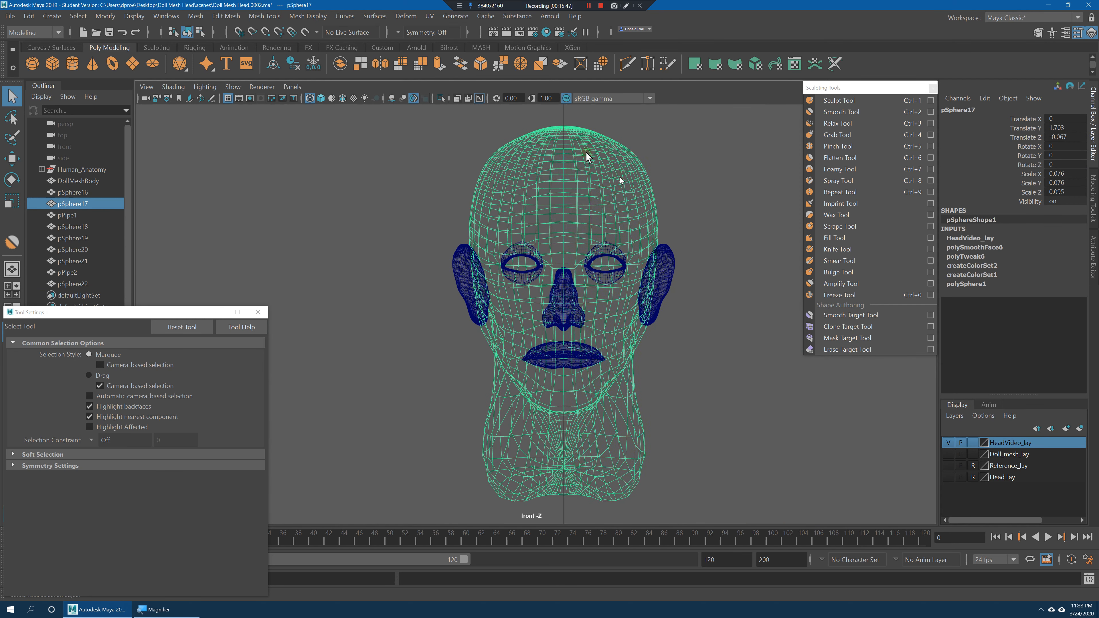
pyautogui.moveTo(409, 134); pyautogui.dragTo(564, 565)
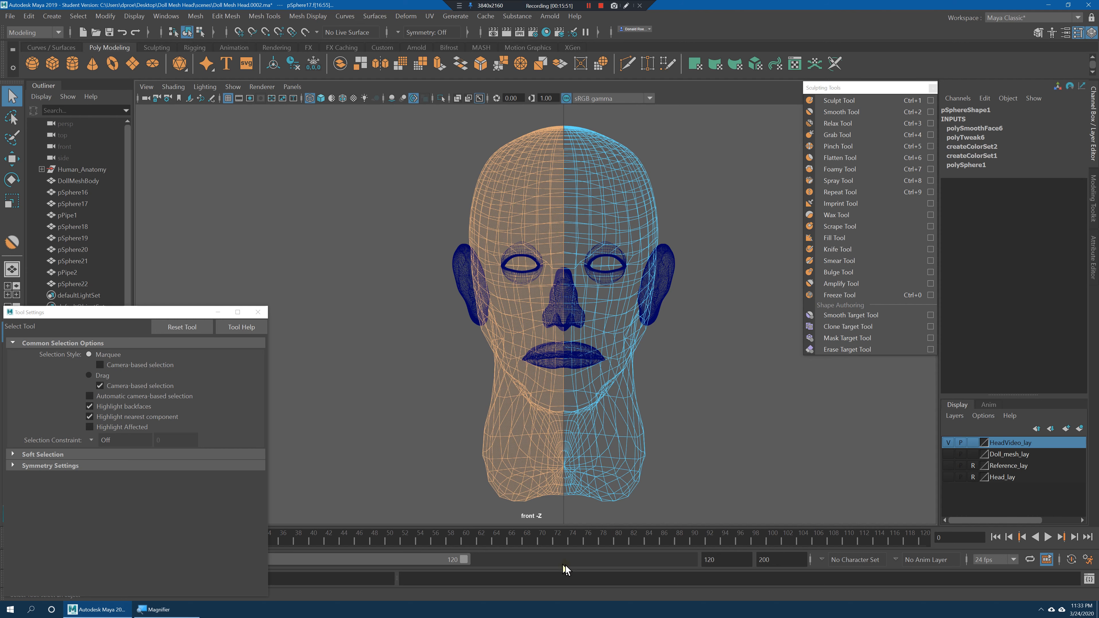
pyautogui.press('Delete')
# Delete the leftover narrow faces along the neck's centre line.
pyautogui.keyDown('alt'); pyautogui.moveTo(606, 414); pyautogui.dragTo(585, 344, button='middle'); pyautogui.keyUp('alt')
pyautogui.keyDown('alt'); pyautogui.moveTo(587, 346); pyautogui.dragTo(737, 395, button='right'); pyautogui.keyUp('alt')
pyautogui.moveTo(538, 490); pyautogui.dragTo(541, 492)
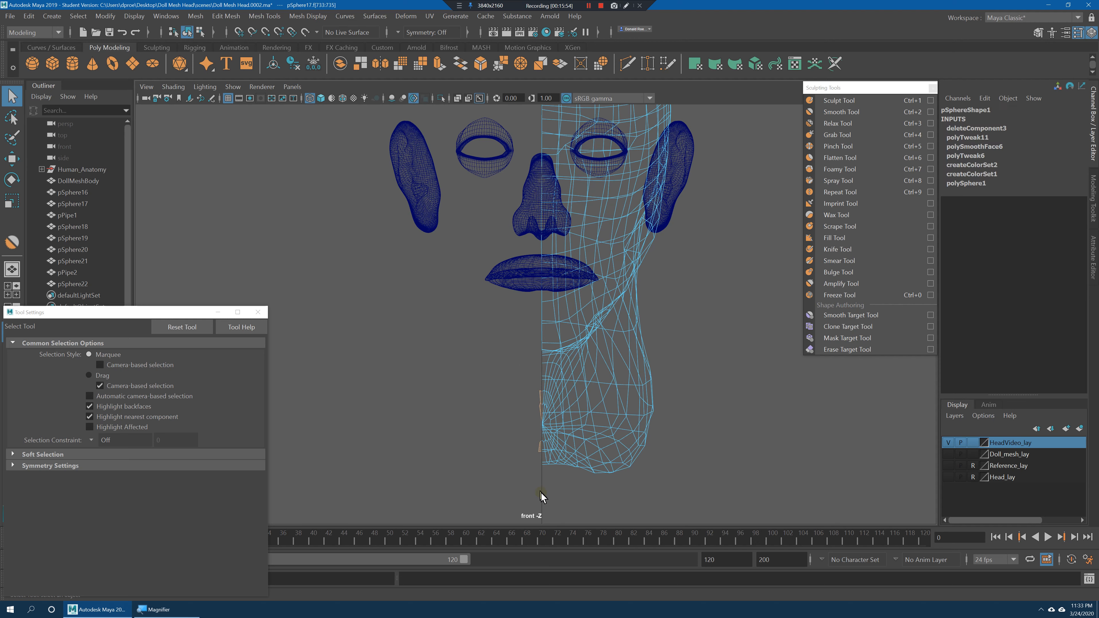
pyautogui.press('Delete')
# Select the edges along the half head's open centre border and examine them in the perspective view.
pyautogui.moveTo(606, 299); pyautogui.dragTo(549, 286, button='right')
pyautogui.moveTo(557, 229); pyautogui.dragTo(537, 217, button='right')
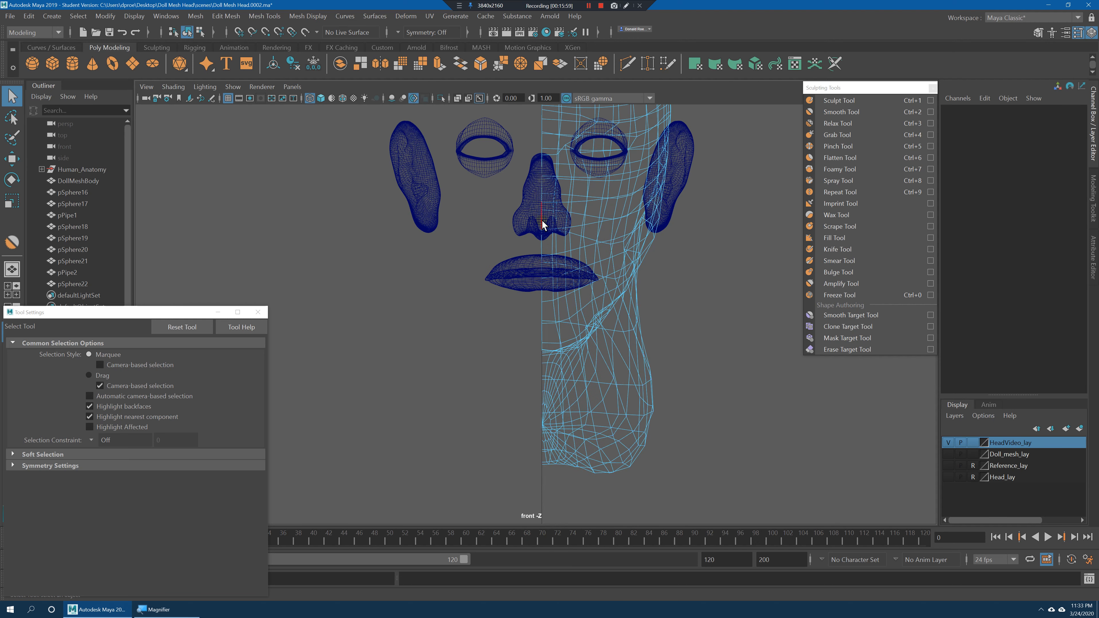
pyautogui.doubleClick(542, 218)
pyautogui.keyDown('alt'); pyautogui.moveTo(593, 255); pyautogui.dragTo(576, 261, button='right'); pyautogui.keyUp('alt')
pyautogui.keyDown('alt'); pyautogui.moveTo(576, 261); pyautogui.dragTo(572, 284, button='middle'); pyautogui.keyUp('alt')
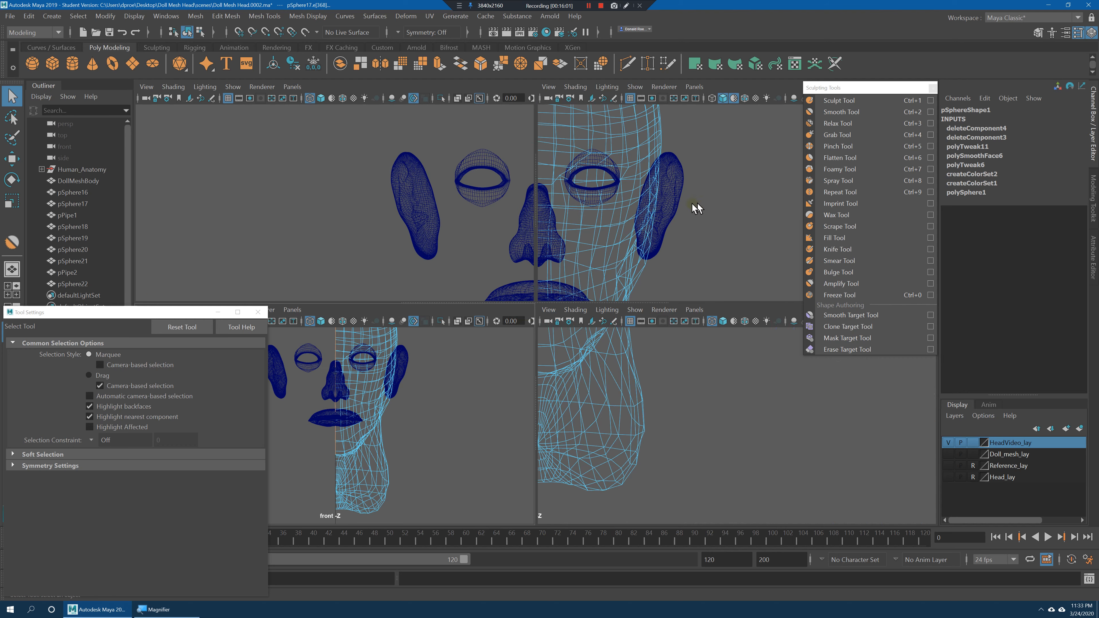
pyautogui.press('space')
pyautogui.press('space')
pyautogui.keyDown('alt'); pyautogui.moveTo(649, 284); pyautogui.dragTo(606, 297); pyautogui.keyUp('alt')
pyautogui.press('w')
pyautogui.press('r')
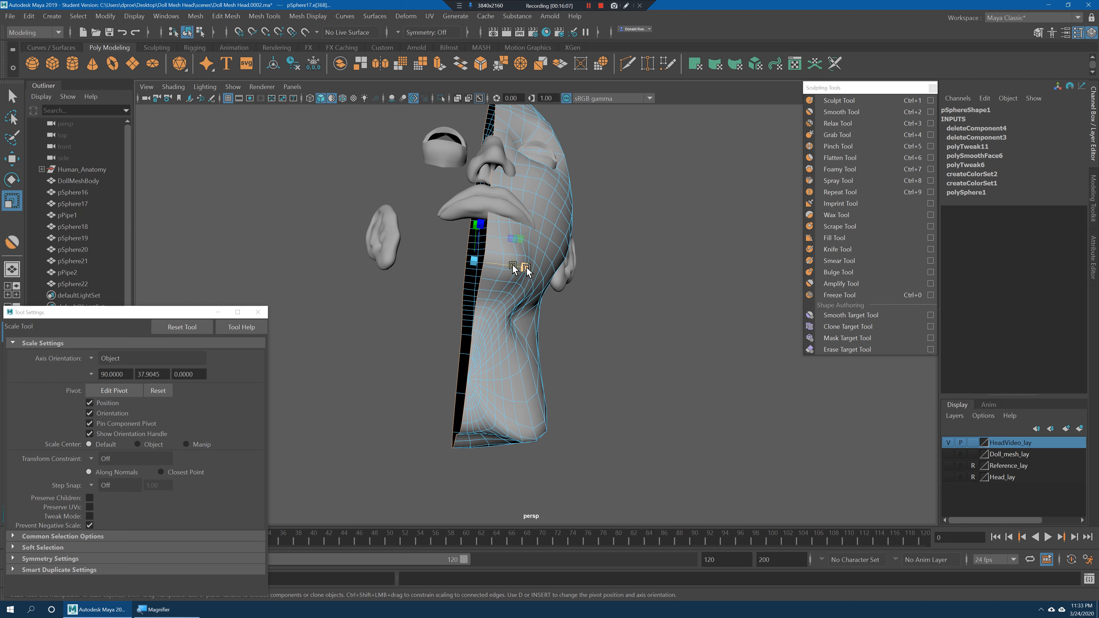
pyautogui.press('w')
pyautogui.keyDown('alt'); pyautogui.moveTo(528, 270); pyautogui.dragTo(572, 307); pyautogui.keyUp('alt')
pyautogui.press('space')
pyautogui.press('space')
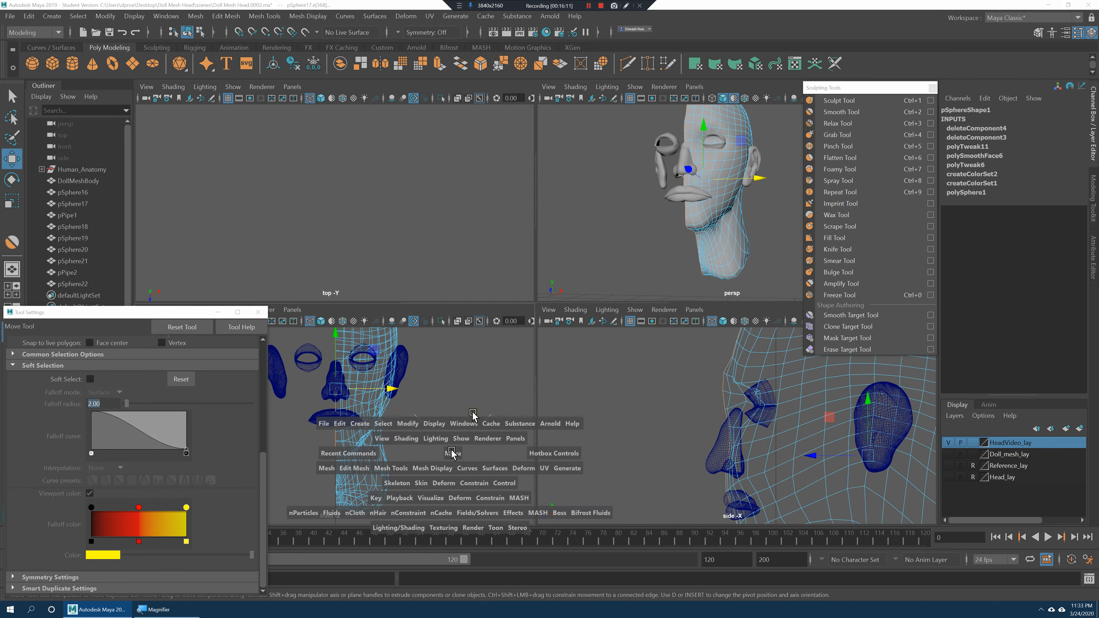
# Select the half head as an object and freeze and reset its transformations.
pyautogui.keyDown('alt'); pyautogui.moveTo(494, 383); pyautogui.dragTo(503, 402, button='middle'); pyautogui.keyUp('alt')
pyautogui.moveTo(618, 170); pyautogui.dragTo(649, 150, button='right')
pyautogui.click(630, 160)
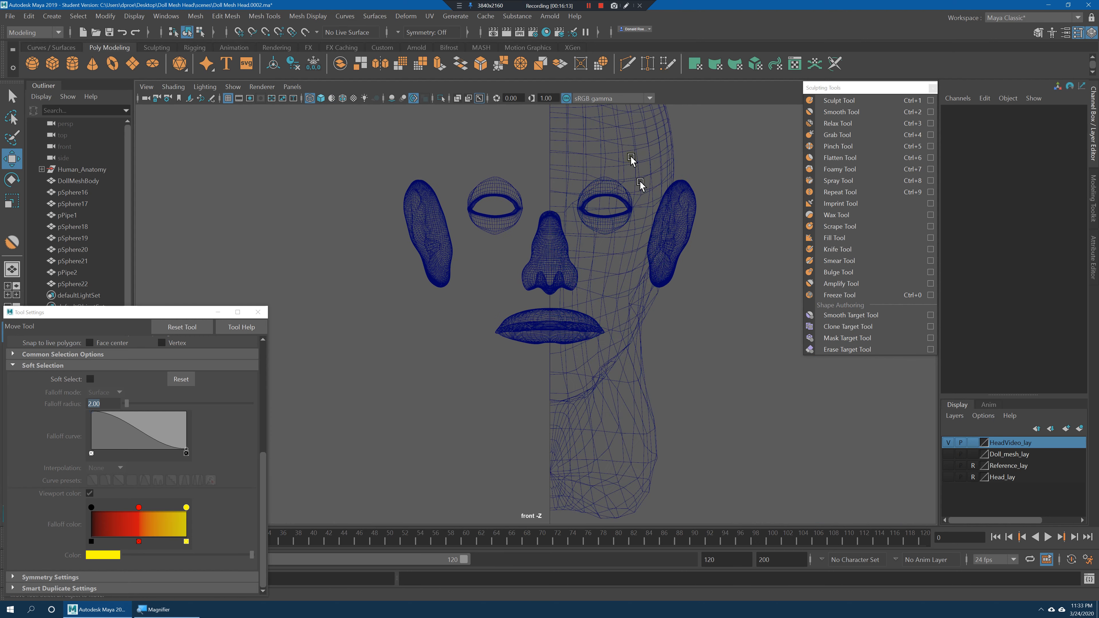
pyautogui.click(661, 153)
pyautogui.press('f')
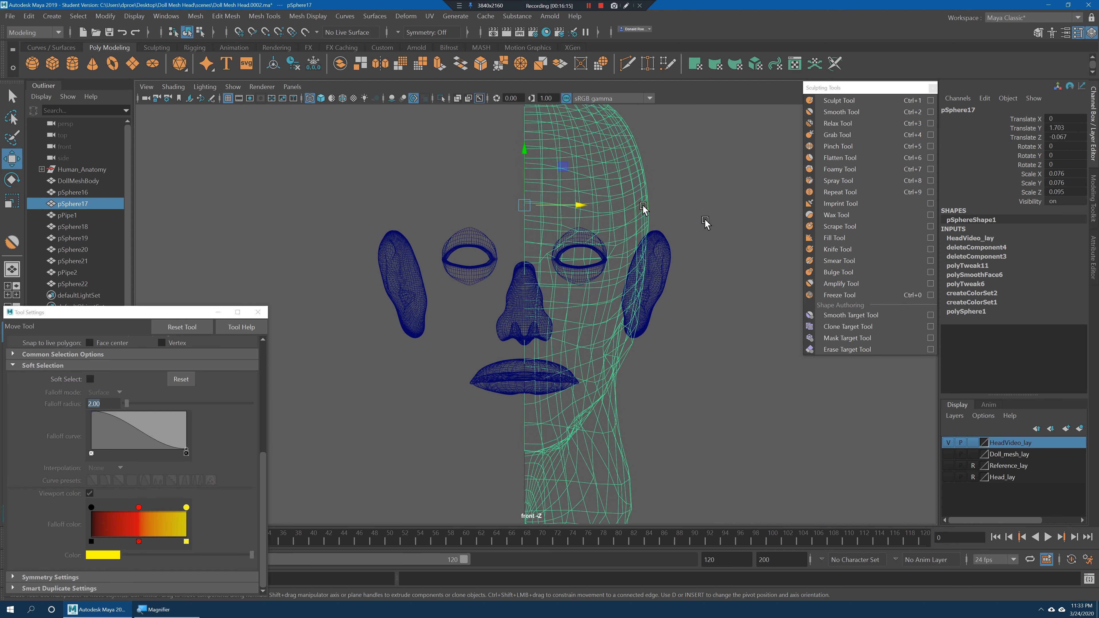
pyautogui.click(101, 15)
pyautogui.click(131, 69)
pyautogui.click(105, 16)
pyautogui.click(127, 56)
pyautogui.scroll(-2, 627, 273)
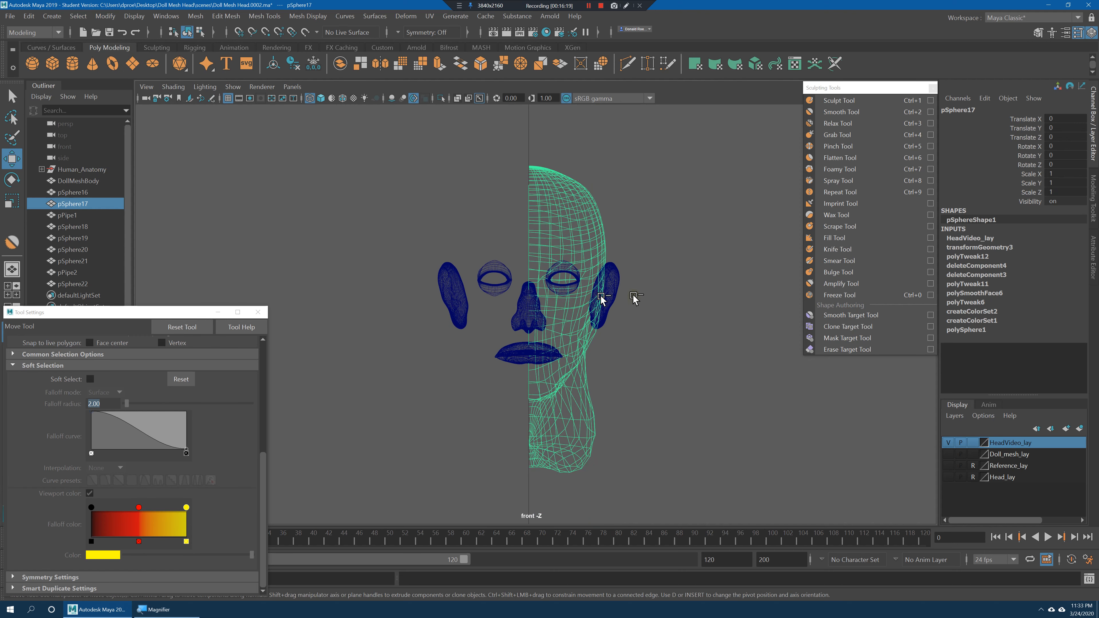
# Duplicate the half head and mirror the copy across the centre line by setting Scale X to -1.
pyautogui.hotkey('ctrl', 'd')
pyautogui.click(1064, 177)
pyautogui.write('-')
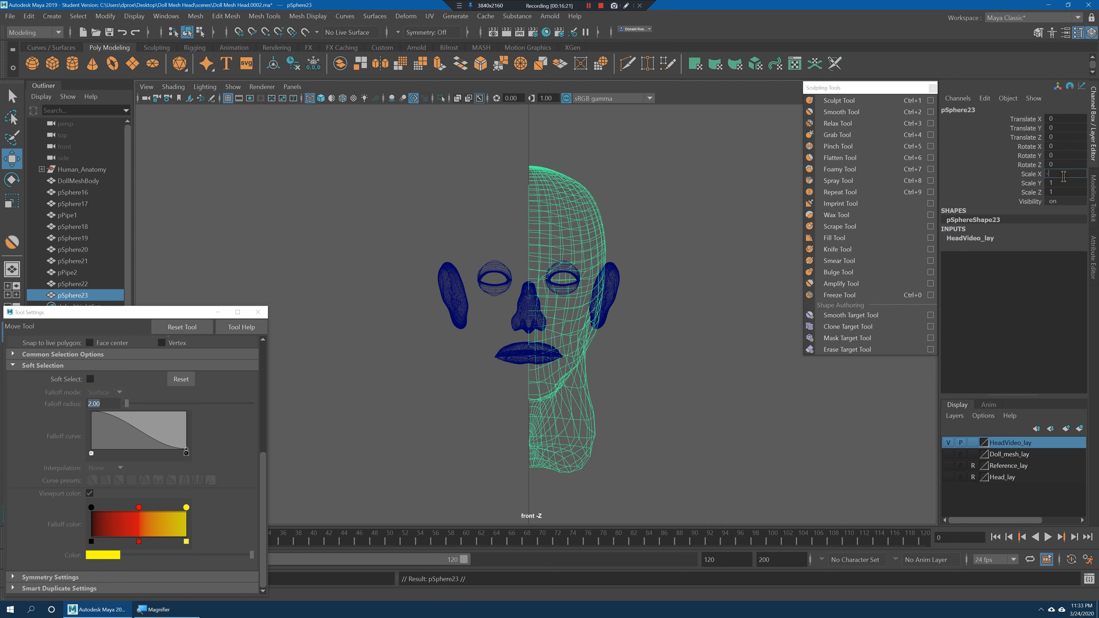
pyautogui.write('1')
pyautogui.press('Return')
# Select both head halves and combine them into one mesh.
pyautogui.moveTo(479, 156); pyautogui.dragTo(578, 203)
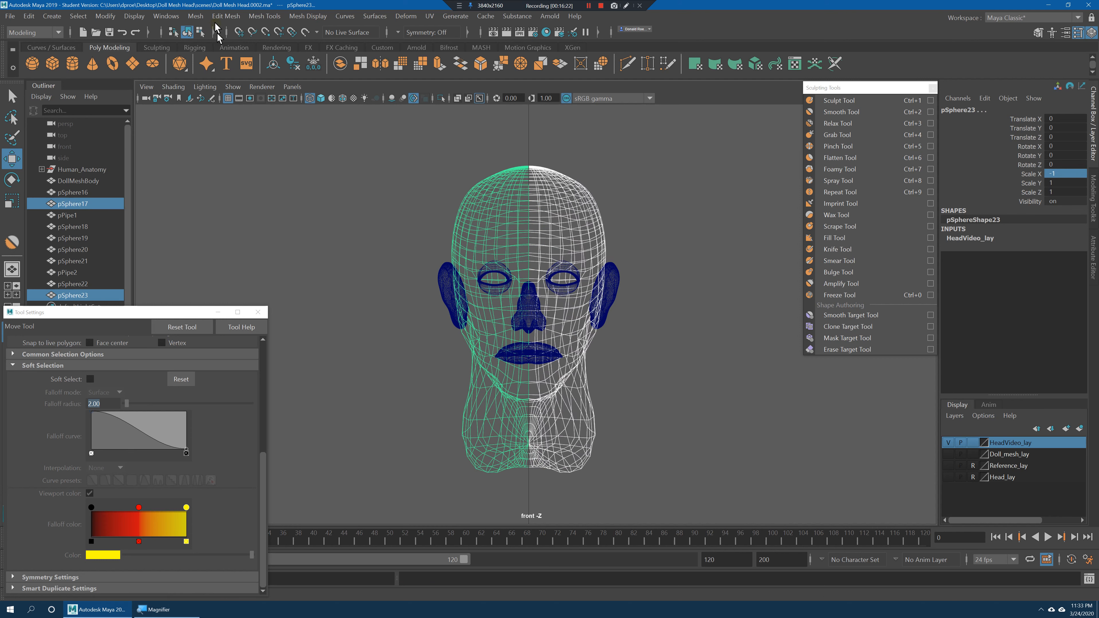
pyautogui.click(196, 16)
pyautogui.click(223, 57)
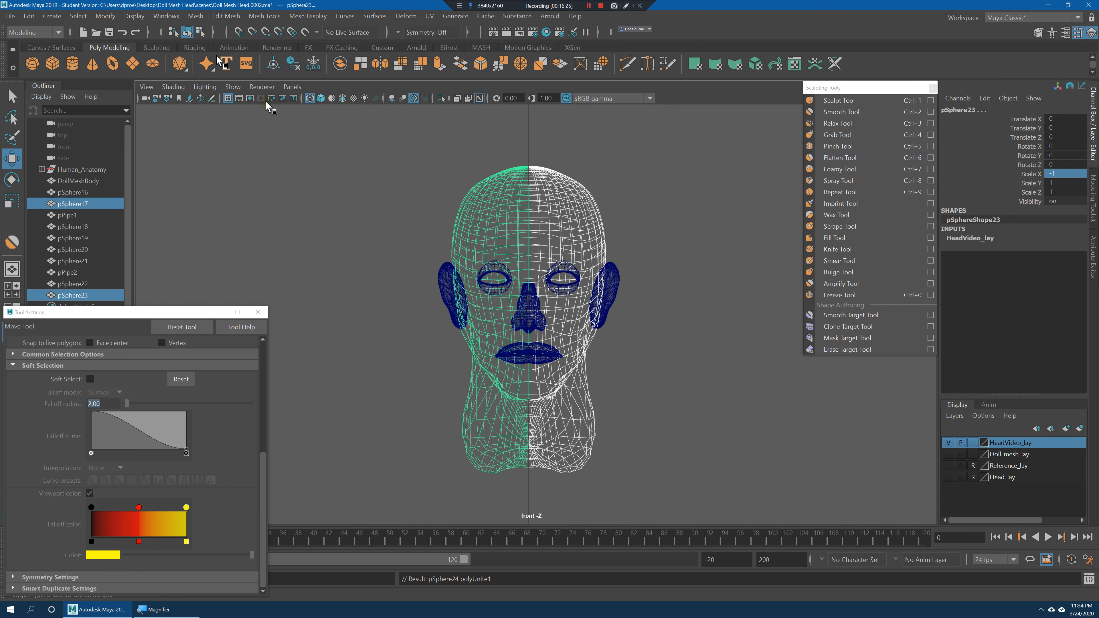
# Select all vertices of the combined head, merge them along the centre seam, and return the shaded head to object selection.
pyautogui.moveTo(525, 210); pyautogui.dragTo(479, 197, button='right')
pyautogui.moveTo(420, 128); pyautogui.dragTo(510, 258)
pyautogui.keyDown('shift'); pyautogui.moveTo(526, 163); pyautogui.dragTo(600, 144, button='right'); pyautogui.keyUp('shift')
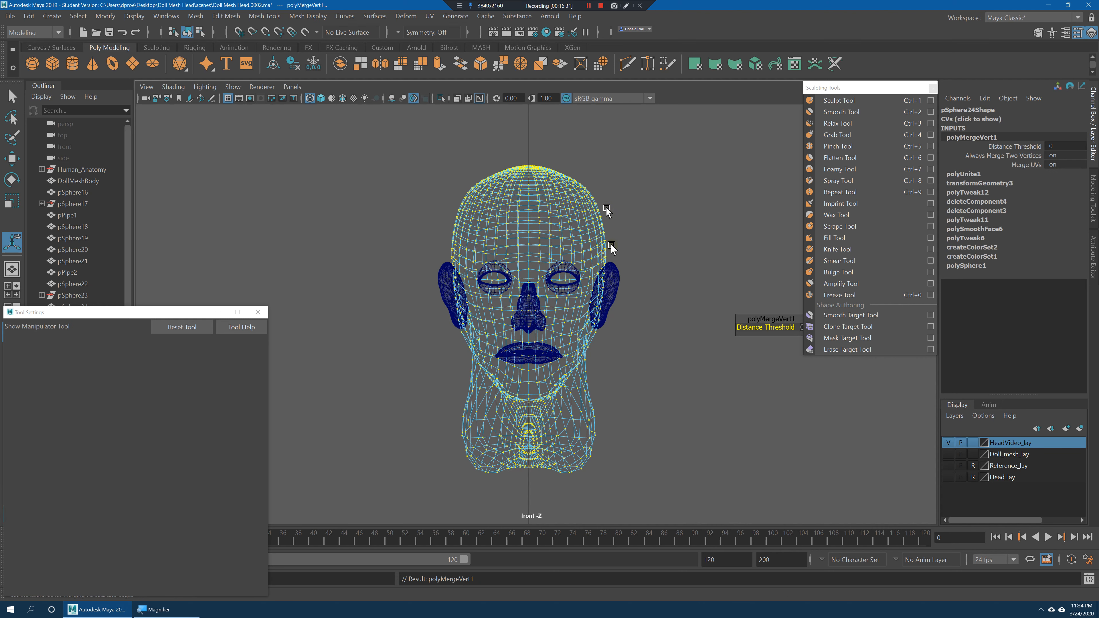
pyautogui.moveTo(896, 90)
pyautogui.mouseDown()
pyautogui.moveTo(1033, 250)
pyautogui.moveTo(890, 89)
pyautogui.mouseUp()
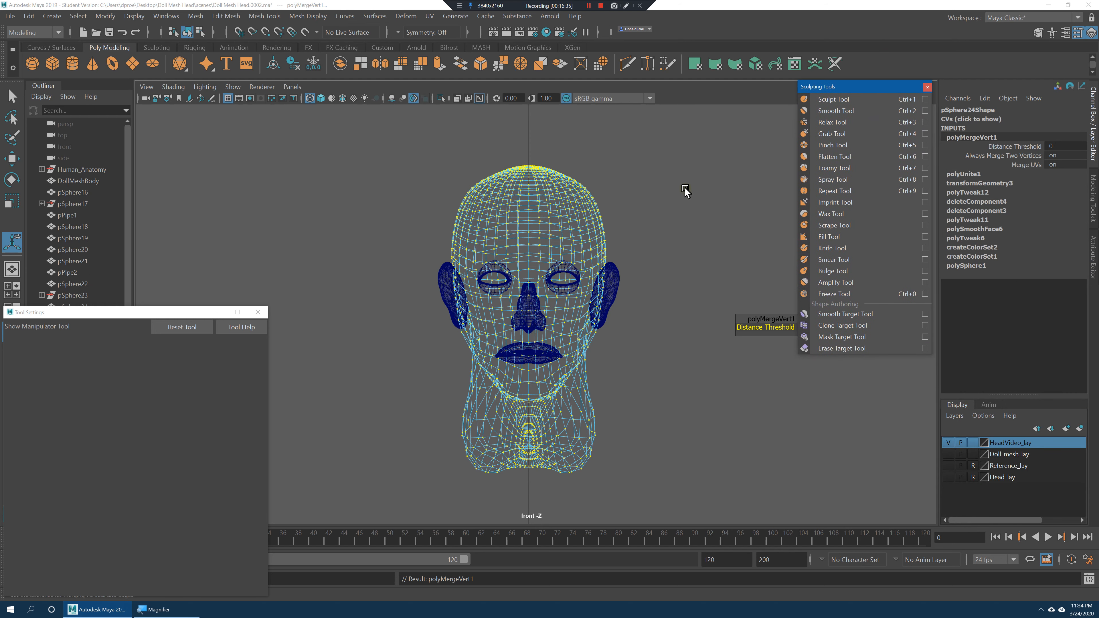
pyautogui.click(686, 190)
pyautogui.press('5')
pyautogui.moveTo(557, 229); pyautogui.dragTo(612, 210, button='right')
pyautogui.press('q')
pyautogui.click(653, 257)
# Select the merged head in the perspective view and smooth its mesh twice with one division each.
pyautogui.keyDown('alt'); pyautogui.moveTo(628, 268); pyautogui.dragTo(612, 228); pyautogui.keyUp('alt')
pyautogui.press('space')
pyautogui.press('space')
pyautogui.click(568, 187)
pyautogui.press('1')
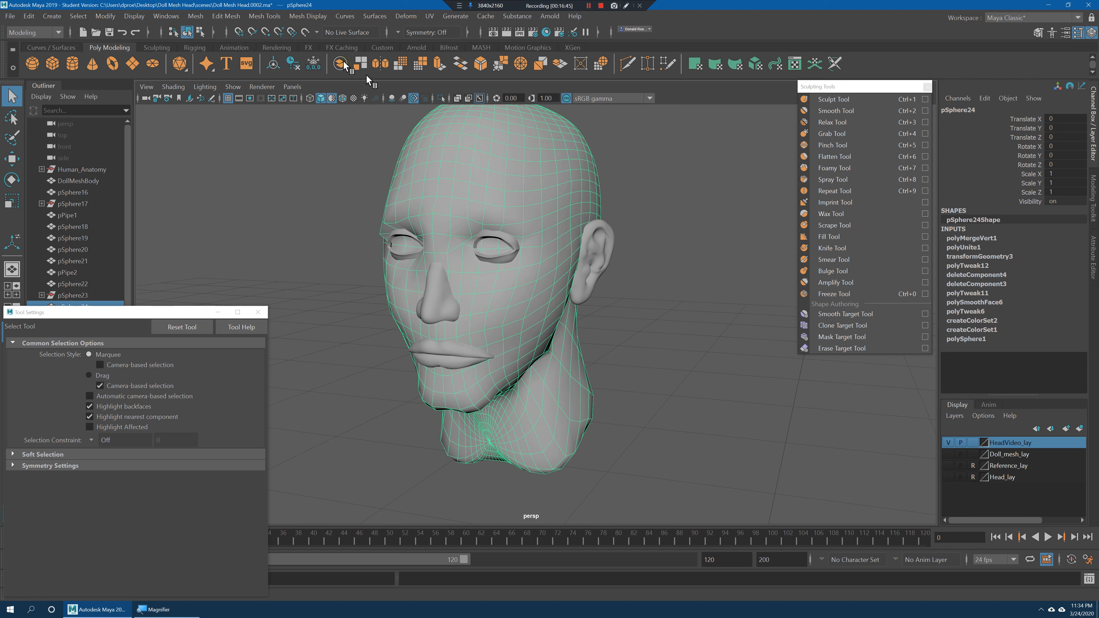
pyautogui.click(197, 17)
pyautogui.click(241, 123)
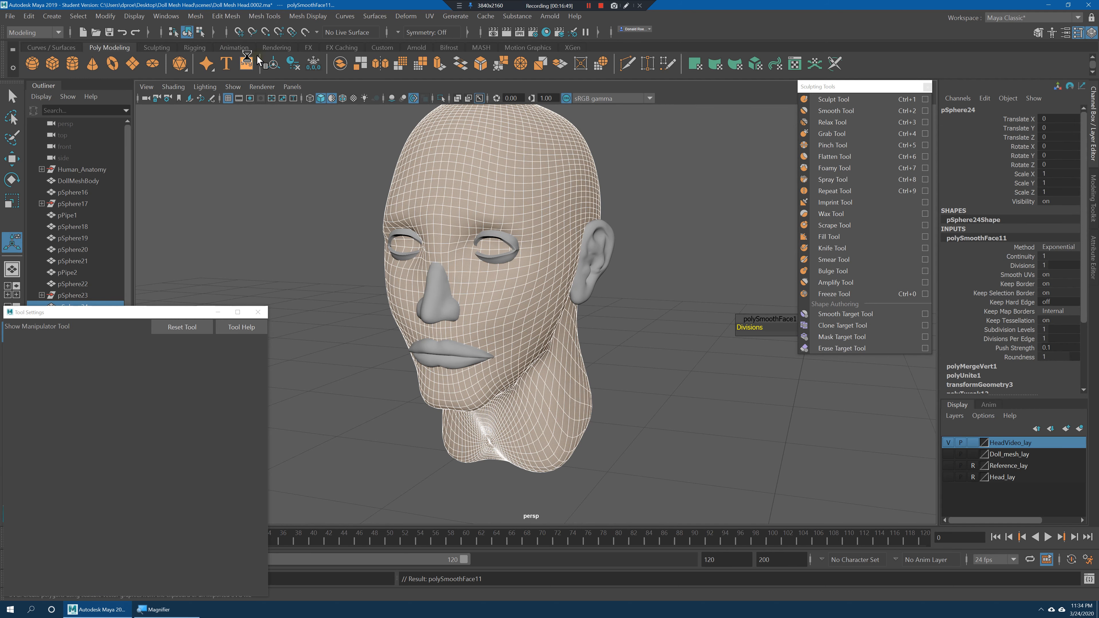
pyautogui.press('g')
pyautogui.keyDown('alt'); pyautogui.moveTo(556, 210); pyautogui.dragTo(564, 210); pyautogui.keyUp('alt')
pyautogui.click(734, 373)
pyautogui.keyDown('alt'); pyautogui.moveTo(735, 372); pyautogui.dragTo(709, 368); pyautogui.keyUp('alt')
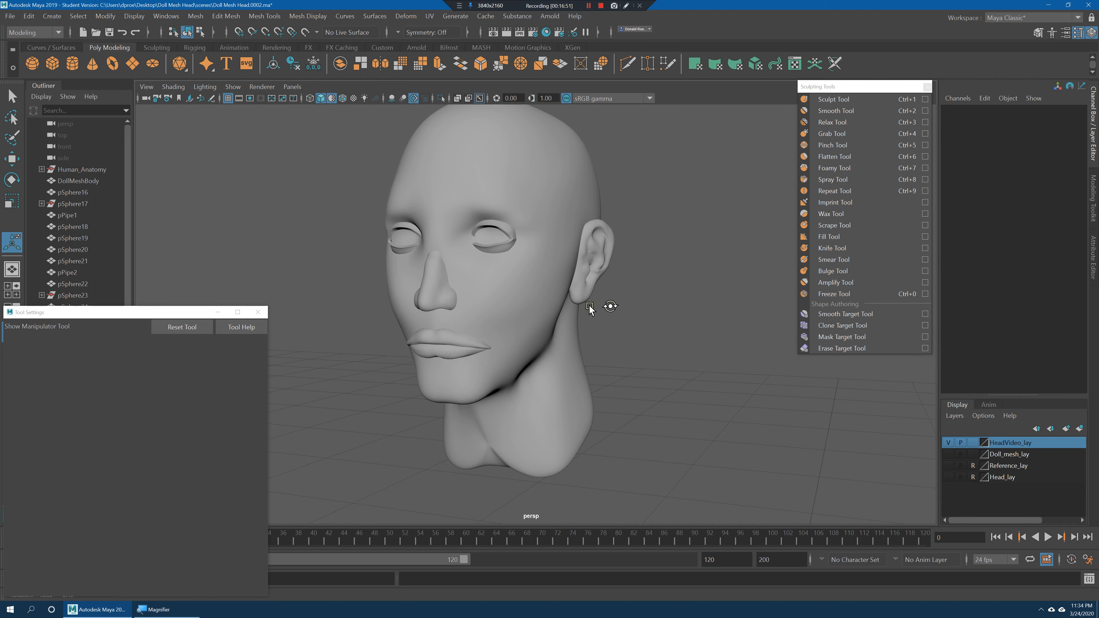
pyautogui.click(547, 302)
pyautogui.keyDown('alt'); pyautogui.moveTo(564, 307); pyautogui.dragTo(599, 325, button='middle'); pyautogui.keyUp('alt')
pyautogui.click(697, 357)
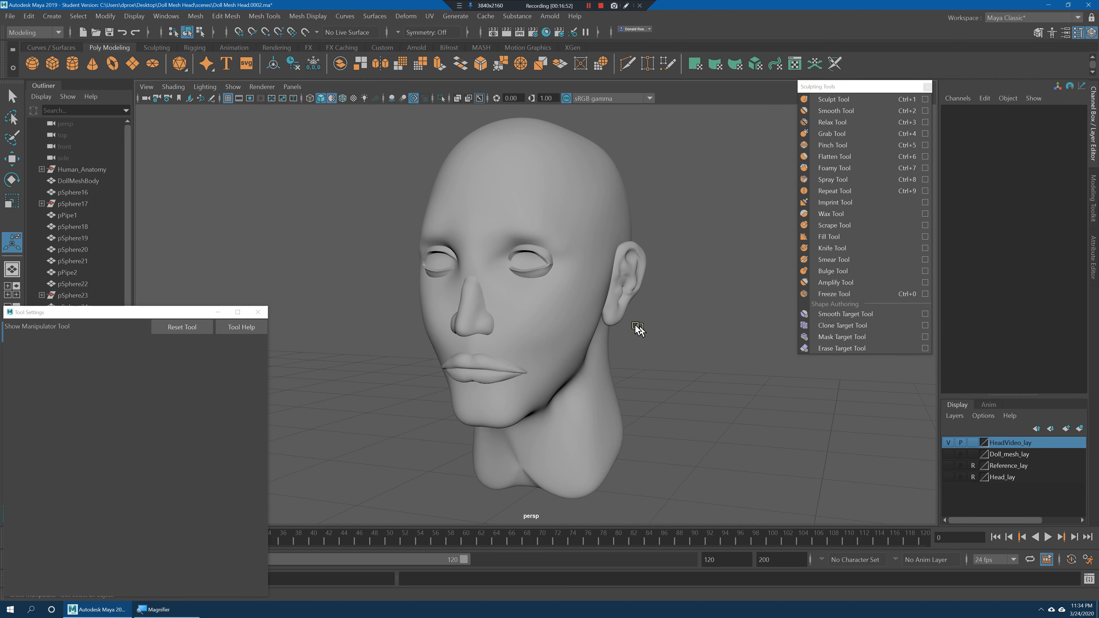
pyautogui.click(494, 315)
pyautogui.click(480, 316)
pyautogui.click(570, 319)
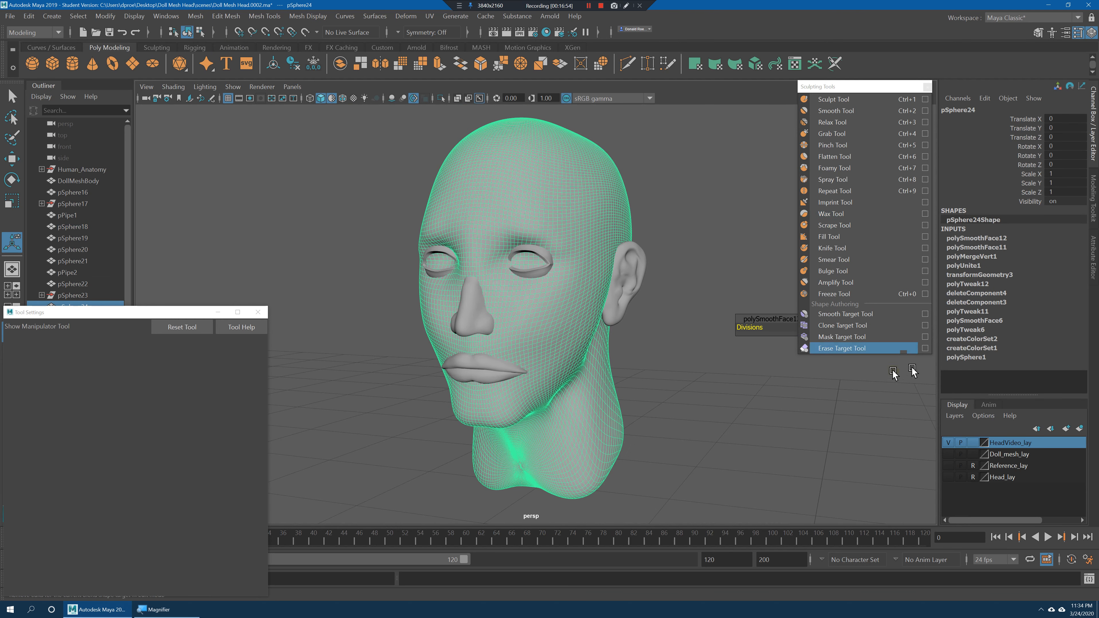
pyautogui.keyDown('shift'); pyautogui.click(536, 273); pyautogui.keyUp('shift')
pyautogui.press('q')
# Select the nose, both eyelids, the lip meshes and both ears together, leaving the head unselected.
pyautogui.click(471, 311)
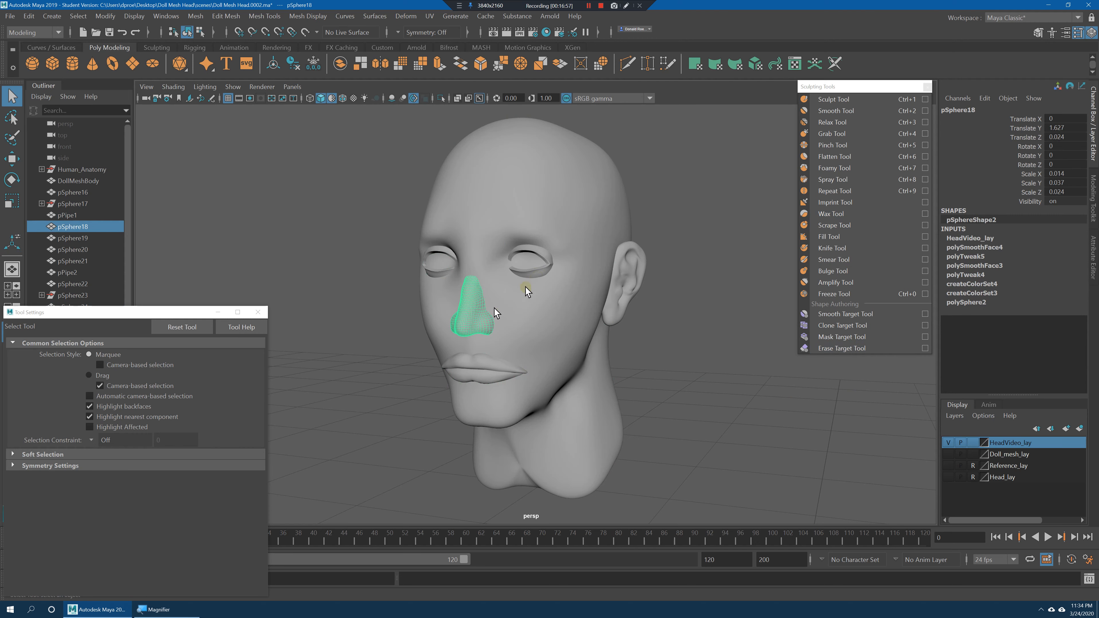
pyautogui.keyDown('shift'); pyautogui.click(542, 255); pyautogui.keyUp('shift')
pyautogui.keyDown('shift'); pyautogui.click(444, 252); pyautogui.keyUp('shift')
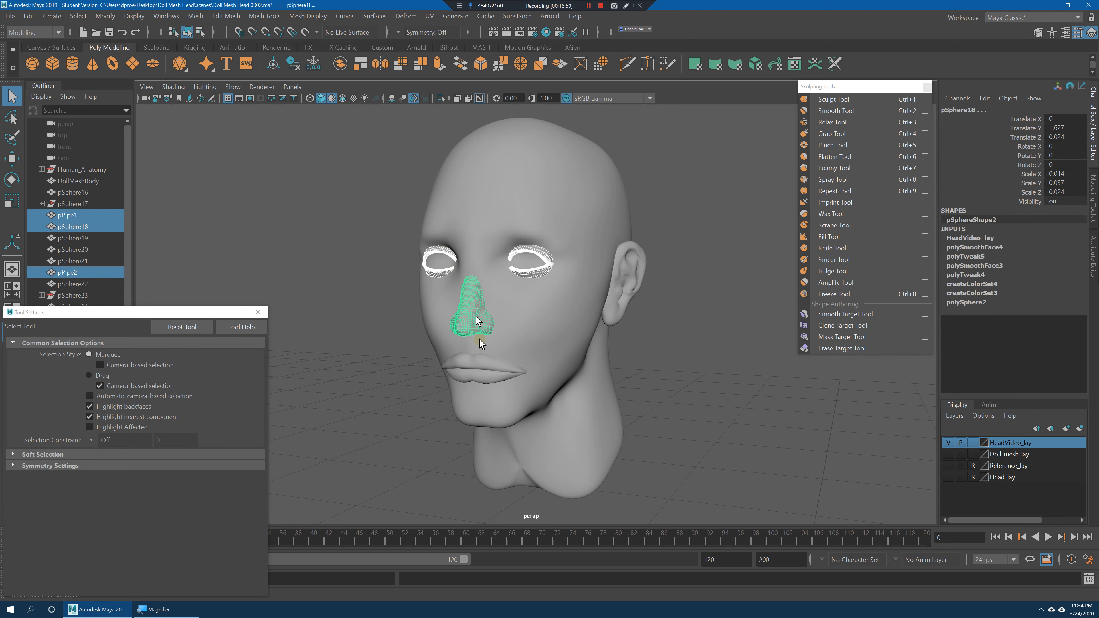
pyautogui.keyDown('shift'); pyautogui.click(518, 357); pyautogui.keyUp('shift')
pyautogui.keyDown('shift'); pyautogui.click(624, 282); pyautogui.keyUp('shift')
pyautogui.keyDown('shift'); pyautogui.click(490, 379); pyautogui.keyUp('shift')
pyautogui.keyDown('alt'); pyautogui.moveTo(490, 378); pyautogui.dragTo(434, 265); pyautogui.keyUp('alt')
pyautogui.keyDown('alt'); pyautogui.moveTo(708, 319); pyautogui.dragTo(660, 341); pyautogui.keyUp('alt')
pyautogui.keyDown('shift'); pyautogui.click(493, 280); pyautogui.keyUp('shift')
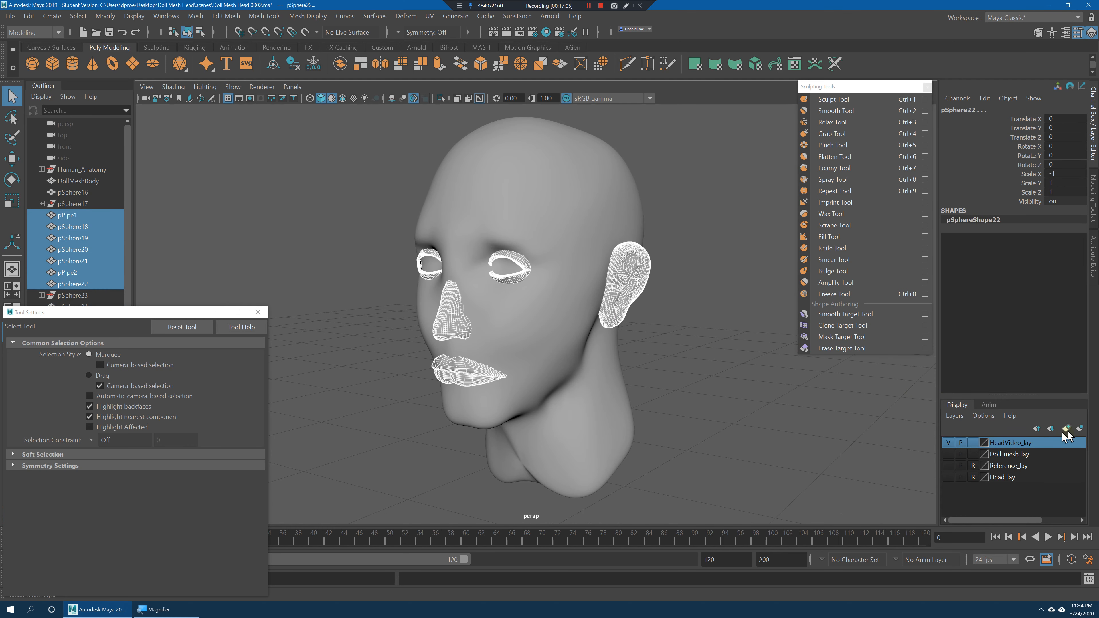
# Create a display layer from the selected facial parts and set it to reference so they cannot be selected.
pyautogui.click(1077, 430)
pyautogui.click(973, 442)
pyautogui.click(972, 442)
pyautogui.moveTo(479, 228); pyautogui.dragTo(728, 372)
pyautogui.keyDown('alt'); pyautogui.moveTo(619, 340); pyautogui.dragTo(643, 327); pyautogui.keyUp('alt')
pyautogui.click(648, 311)
# Select the head mesh, activate the Sculpt Tool with Object X symmetry, and set the brush size to about 0.031.
pyautogui.click(533, 290)
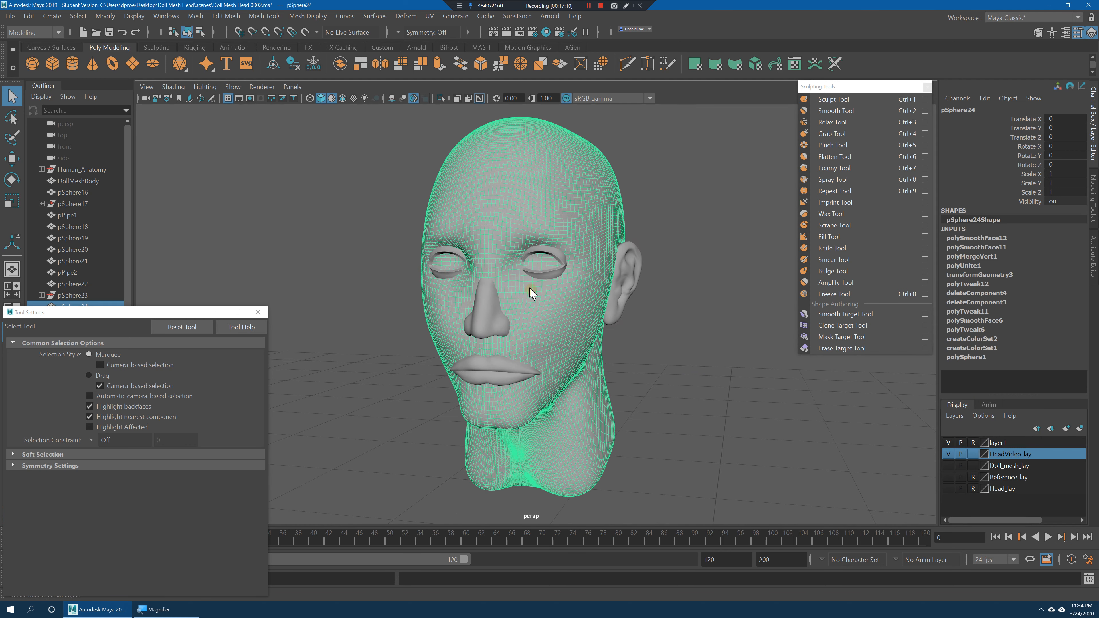
pyautogui.click(833, 99)
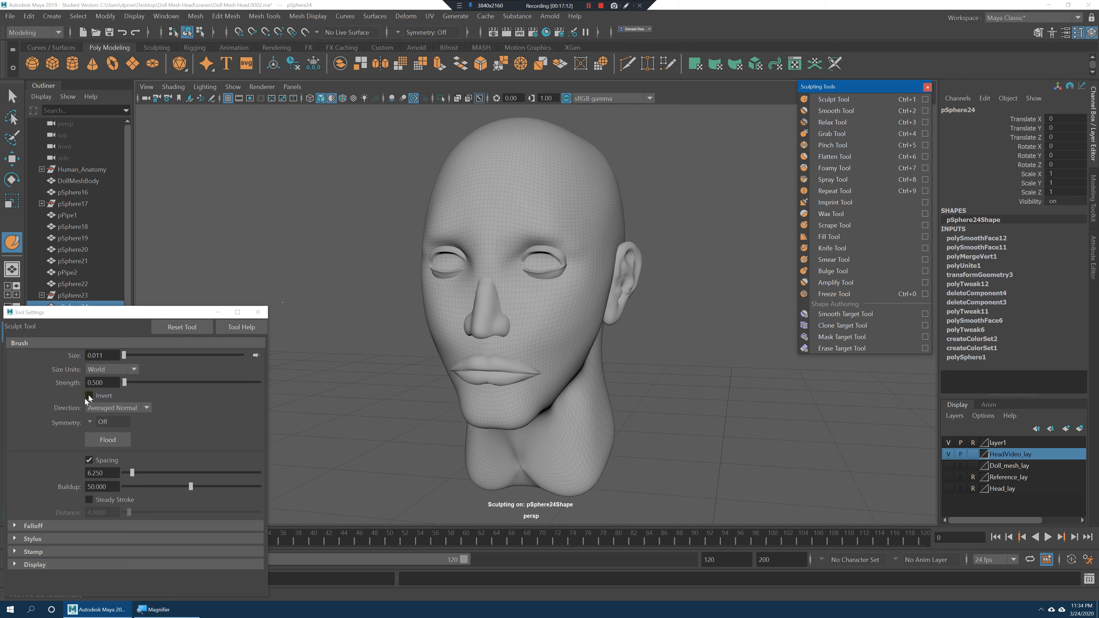
pyautogui.click(86, 422)
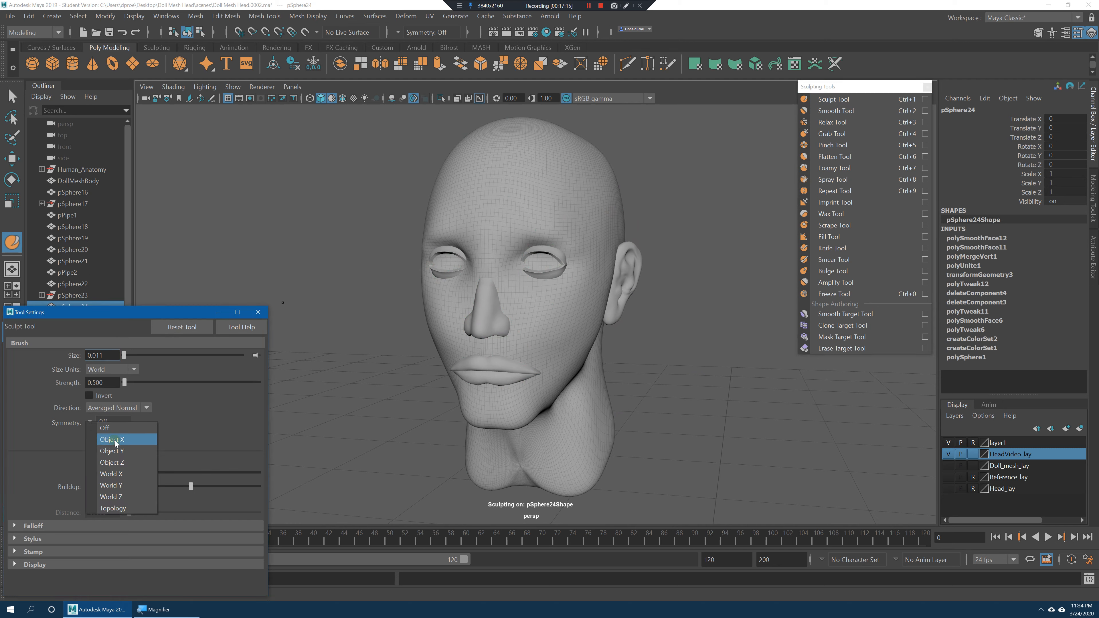
pyautogui.click(116, 440)
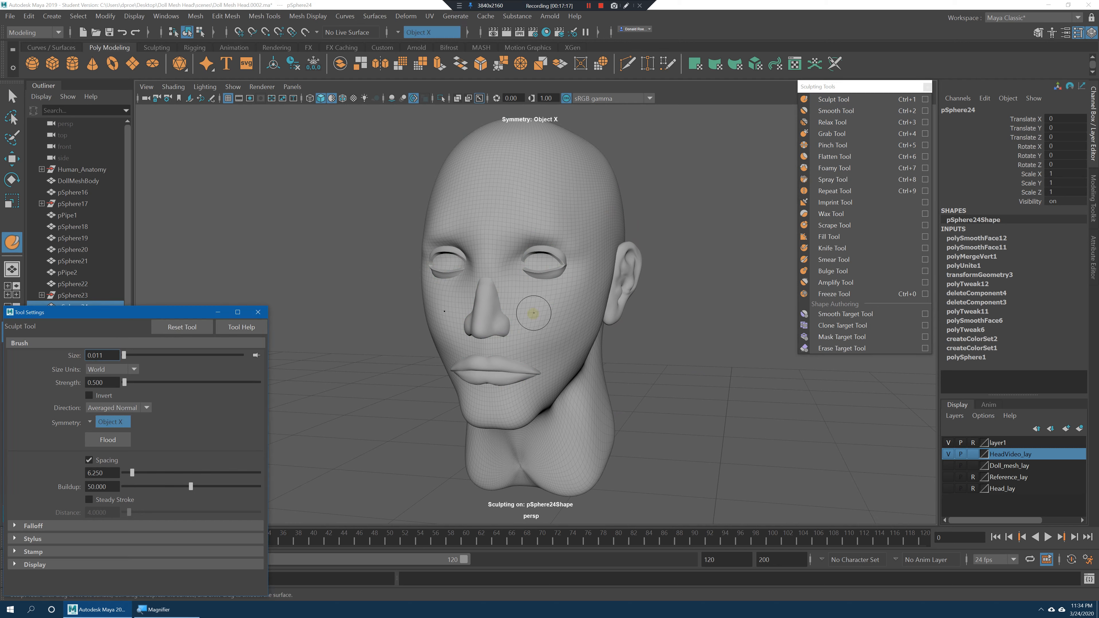
pyautogui.hotkey('ctrl', 'z')
pyautogui.press('b')
pyautogui.moveTo(536, 307)
pyautogui.mouseDown()
pyautogui.moveTo(564, 306)
pyautogui.moveTo(493, 246)
pyautogui.mouseUp()
pyautogui.scroll(2, 549, 274)
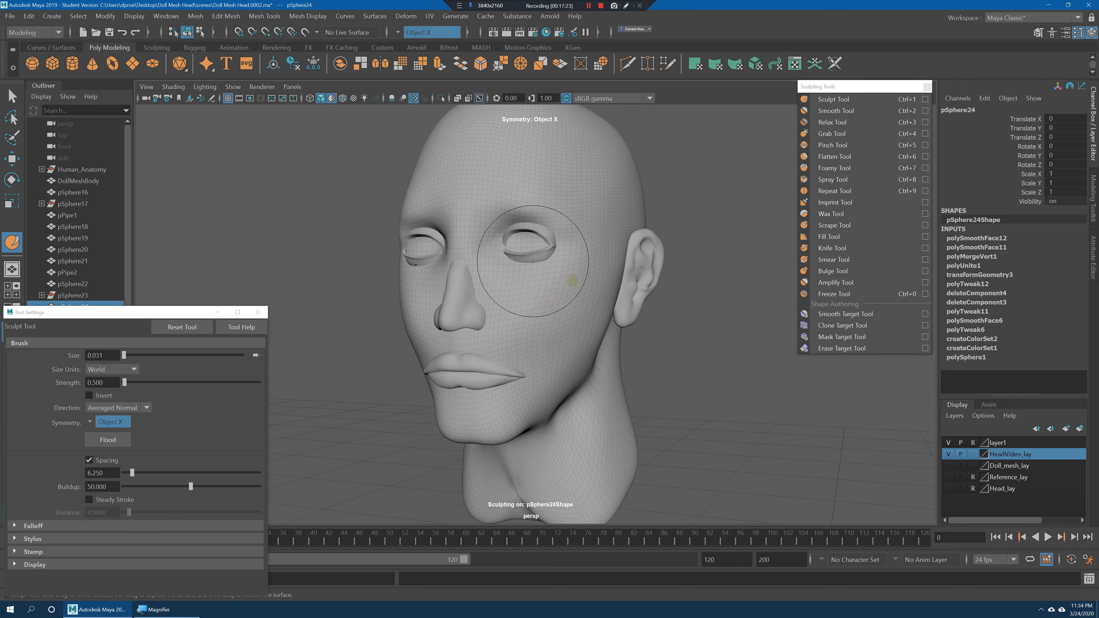
# Sculpt the side of the jaw below the ear, enlarging the brush to about 0.037.
pyautogui.keyDown('alt'); pyautogui.moveTo(483, 320); pyautogui.dragTo(577, 358); pyautogui.keyUp('alt')
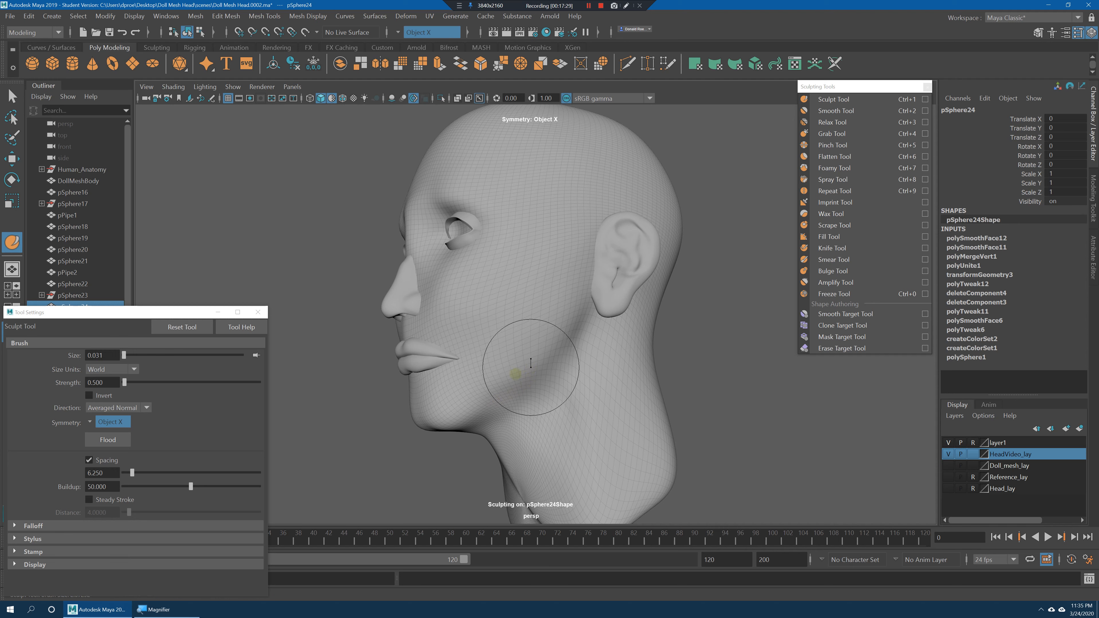
pyautogui.moveTo(583, 302); pyautogui.dragTo(576, 331)
pyautogui.press('b')
pyautogui.moveTo(528, 368)
pyautogui.mouseDown()
pyautogui.moveTo(569, 361)
pyautogui.moveTo(525, 367)
pyautogui.mouseUp()
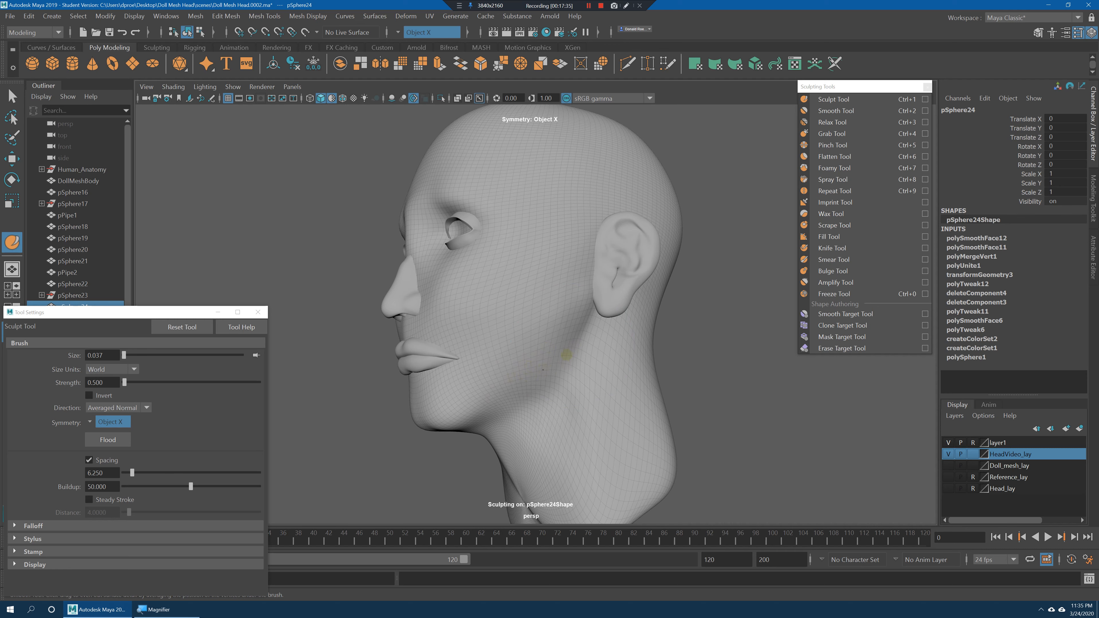
# Set the Smooth Tool strength to about 76.8, and resume shaping the jaw with the Sculpt Tool.
pyautogui.click(835, 110)
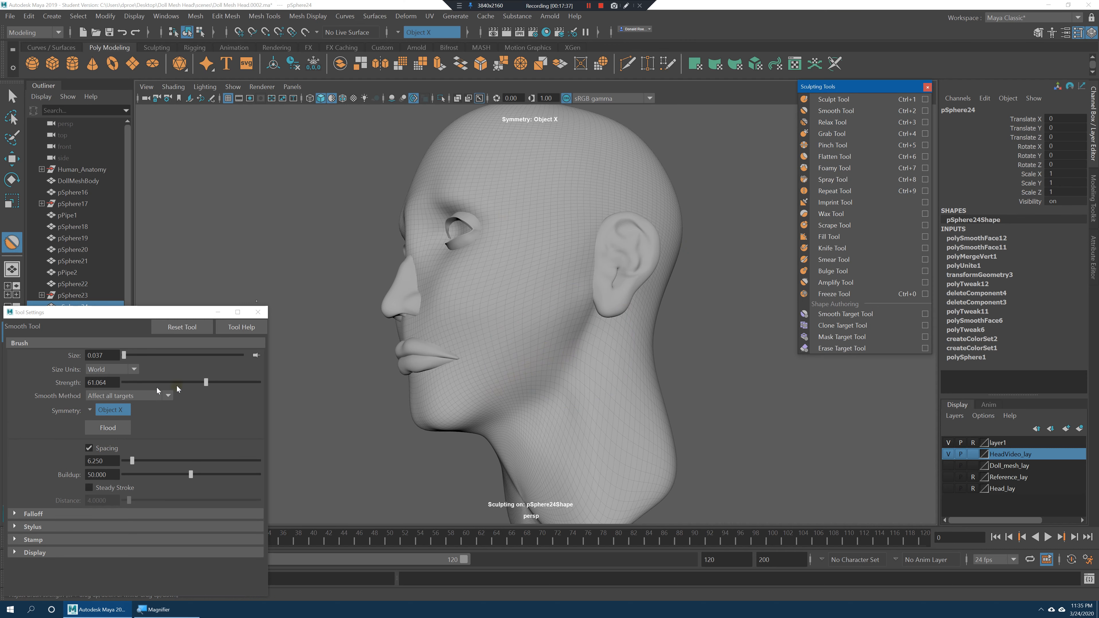
pyautogui.moveTo(206, 383); pyautogui.dragTo(226, 381)
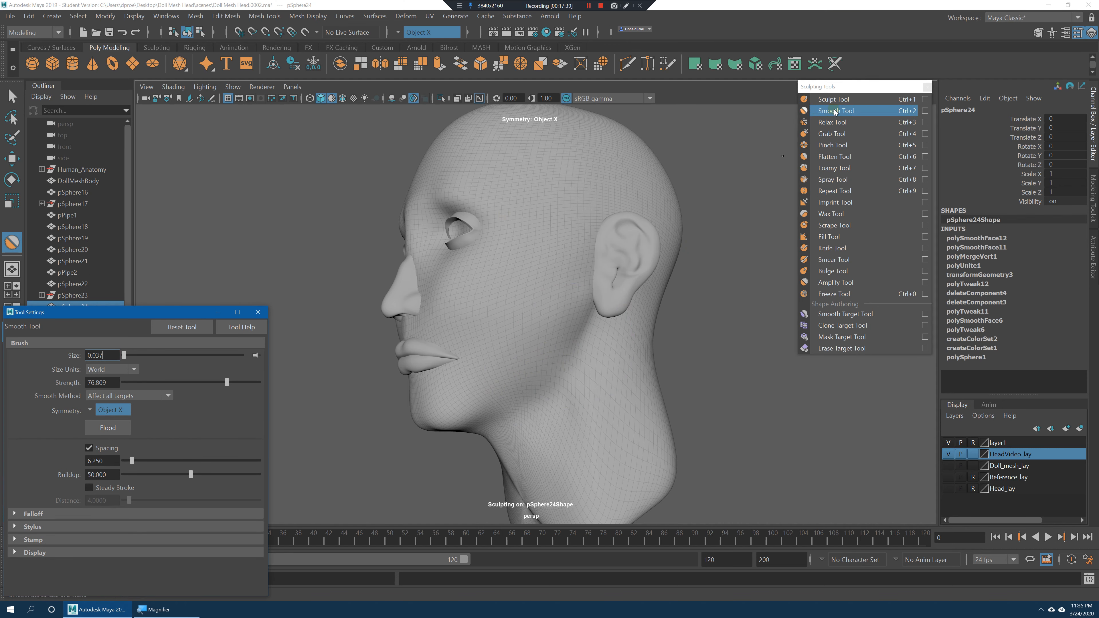
pyautogui.click(833, 99)
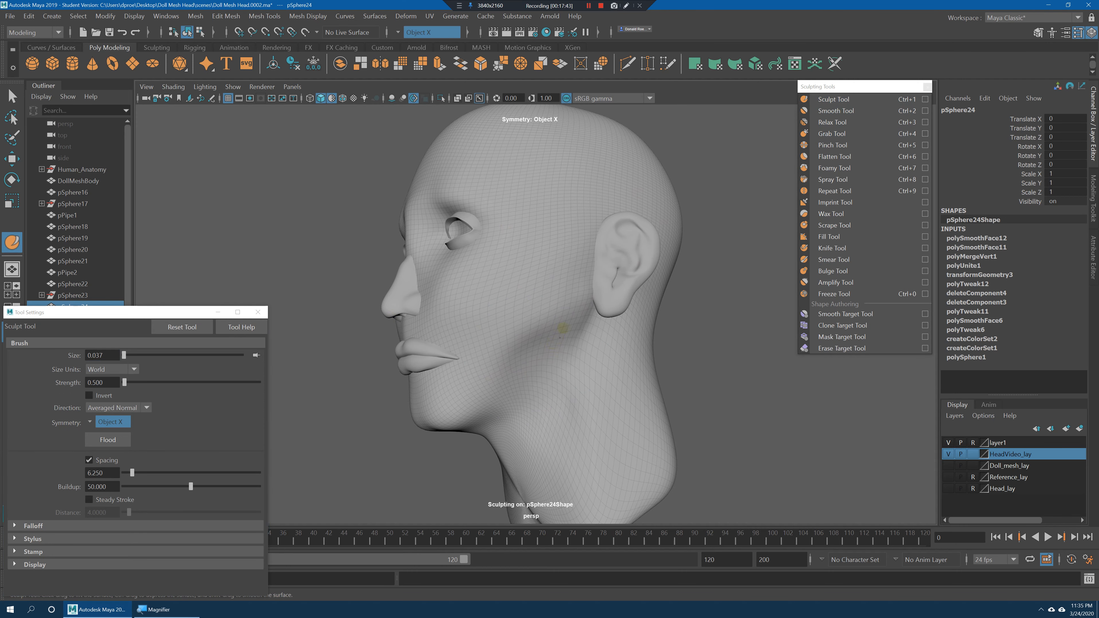
pyautogui.moveTo(552, 319)
pyautogui.keyDown('alt'); pyautogui.mouseDown()
pyautogui.moveTo(579, 340)
pyautogui.moveTo(514, 426)
pyautogui.mouseUp(); pyautogui.keyUp('alt')
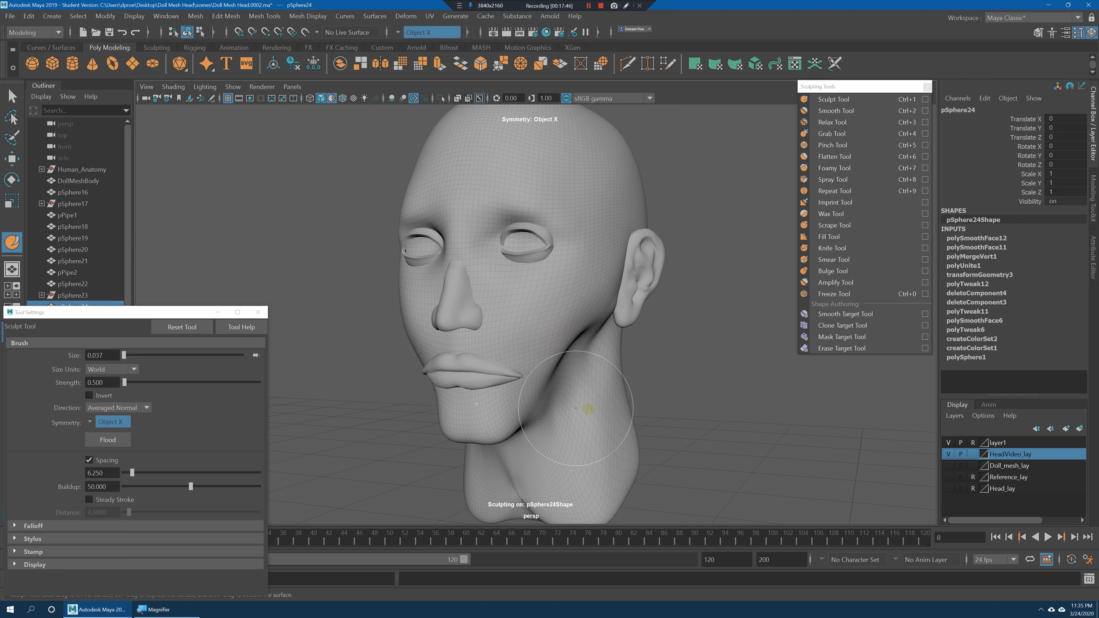
# Show the Doll_mesh_lay and Reference_lay layers to compare the head's jaw and neck with the reference.
pyautogui.click(949, 468)
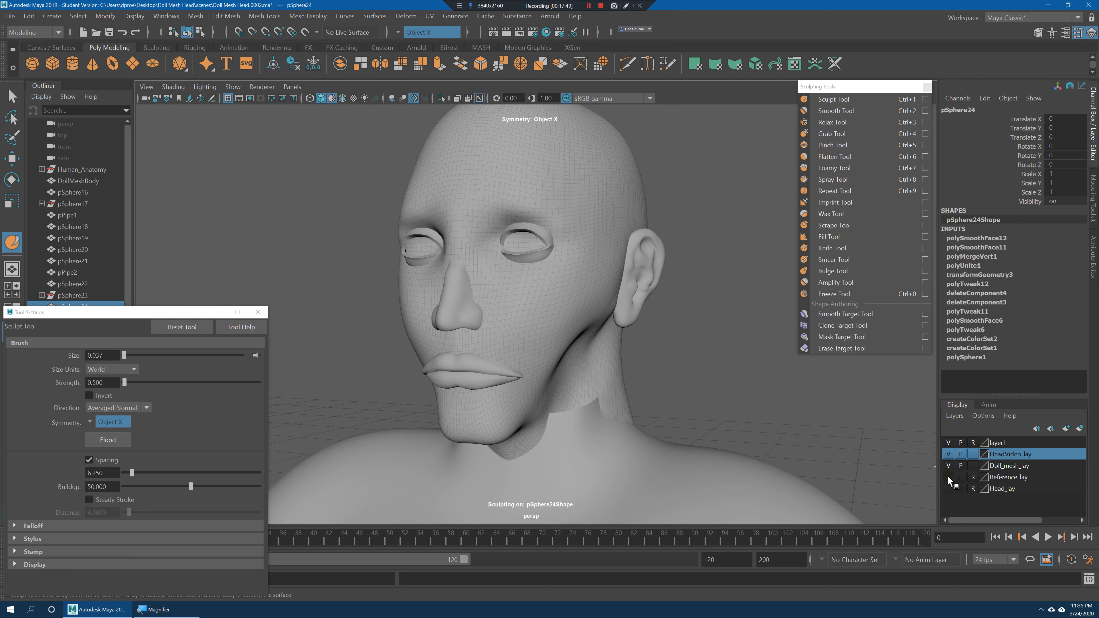
pyautogui.click(948, 476)
pyautogui.moveTo(680, 373)
pyautogui.keyDown('alt'); pyautogui.mouseDown()
pyautogui.moveTo(561, 347)
pyautogui.moveTo(539, 375)
pyautogui.mouseUp(); pyautogui.keyUp('alt')
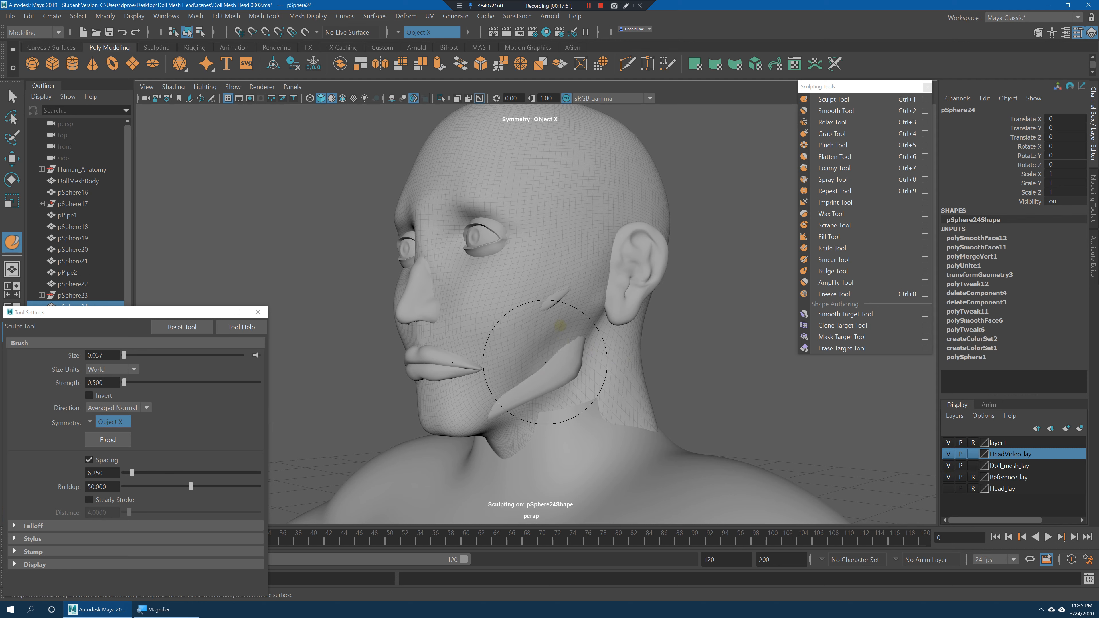
# Build up the jawline from below the ear to the chin until it covers the reference head, smoothing the lower edge.
pyautogui.moveTo(554, 323)
pyautogui.mouseDown()
pyautogui.moveTo(548, 387)
pyautogui.moveTo(514, 403)
pyautogui.mouseUp()
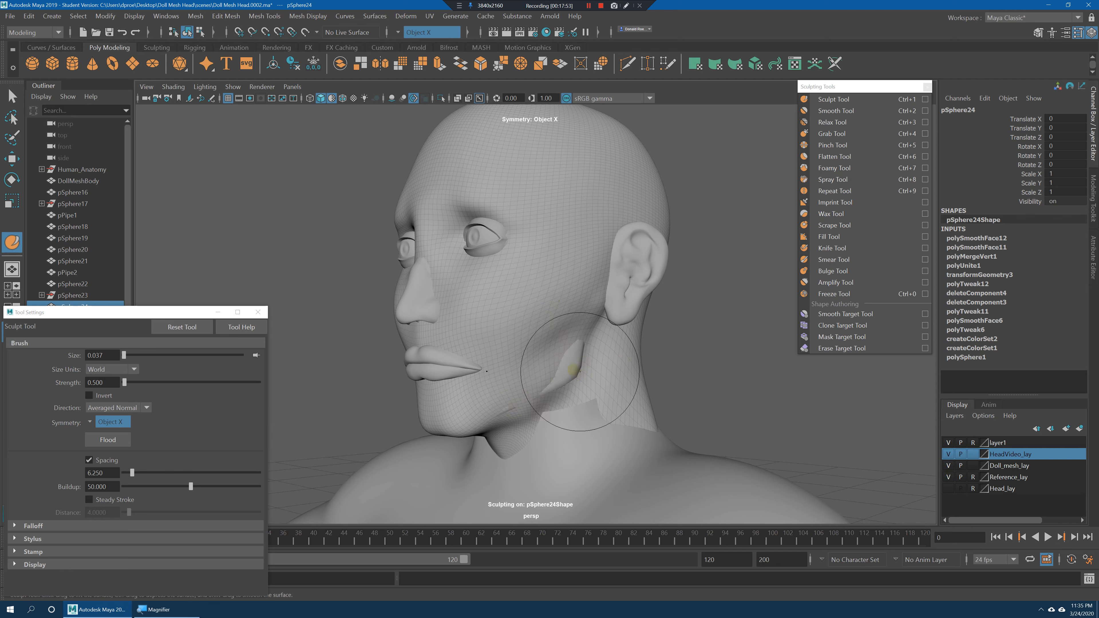
pyautogui.keyDown('alt'); pyautogui.moveTo(577, 373); pyautogui.dragTo(564, 368); pyautogui.keyUp('alt')
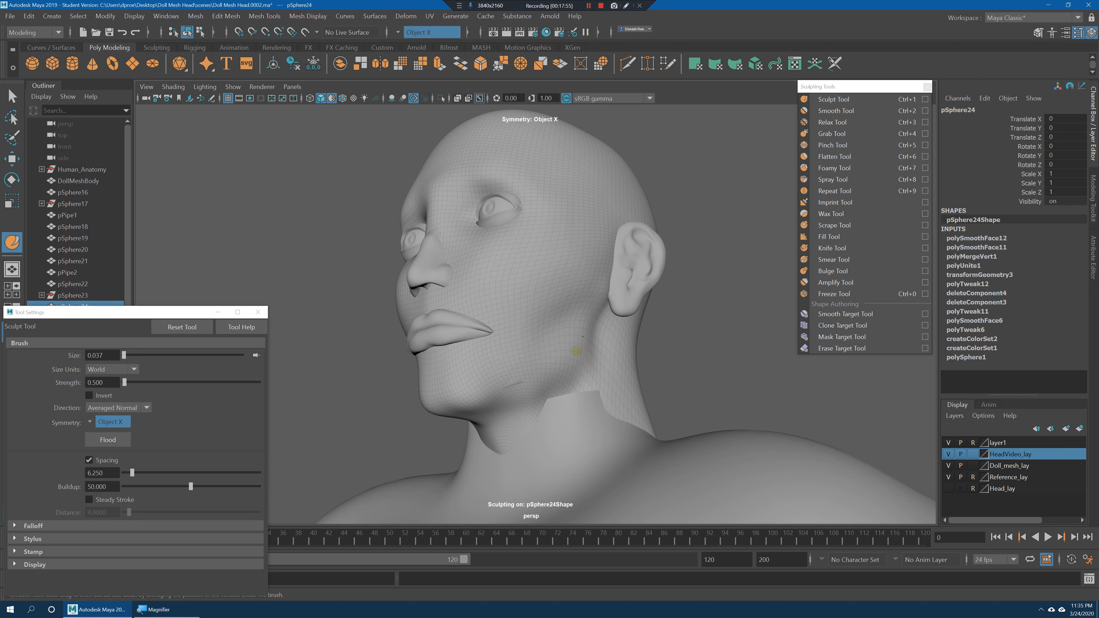
pyautogui.keyDown('alt'); pyautogui.moveTo(558, 283); pyautogui.dragTo(511, 347); pyautogui.keyUp('alt')
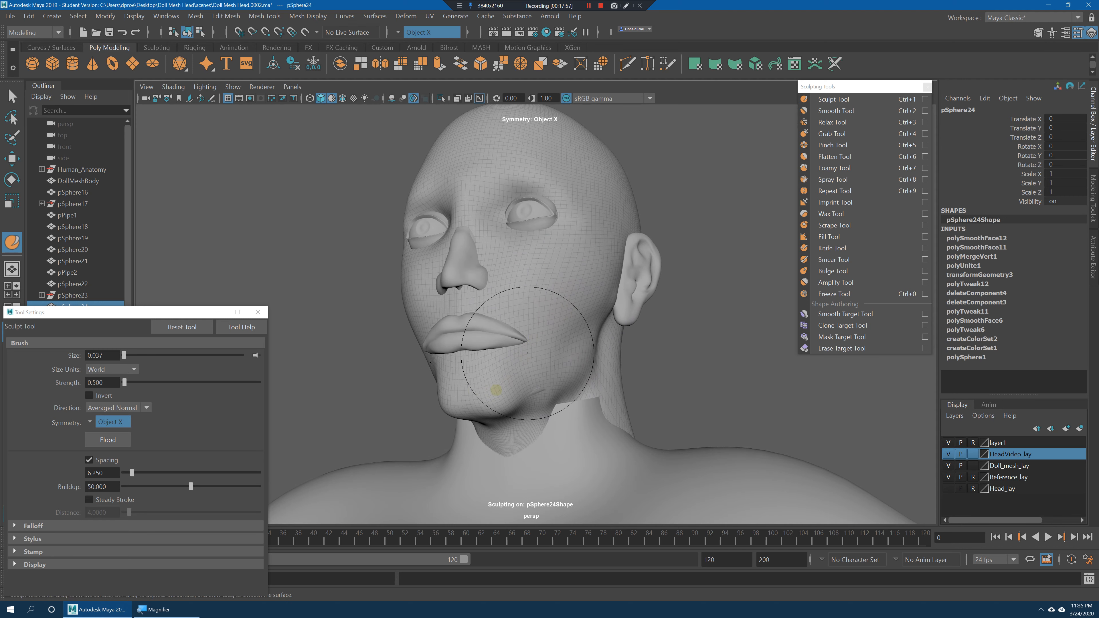
pyautogui.moveTo(504, 400)
pyautogui.keyDown('shift'); pyautogui.mouseDown()
pyautogui.moveTo(476, 391)
pyautogui.moveTo(493, 402)
pyautogui.moveTo(546, 381)
pyautogui.moveTo(533, 386)
pyautogui.mouseUp(); pyautogui.keyUp('shift')
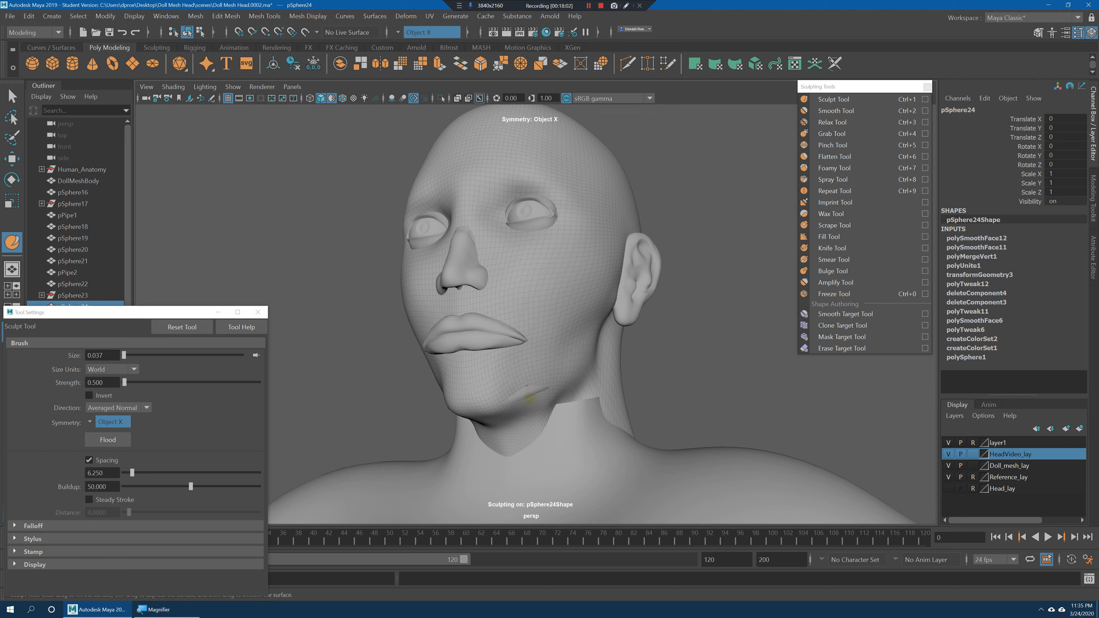
pyautogui.keyDown('alt'); pyautogui.moveTo(529, 397); pyautogui.dragTo(506, 356); pyautogui.keyUp('alt')
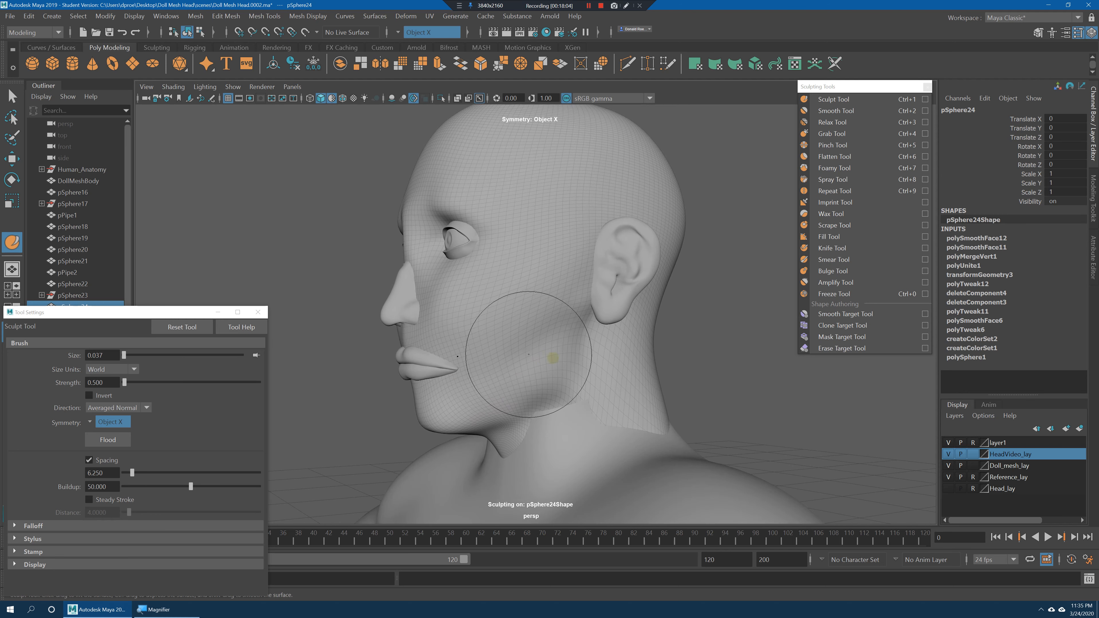
# Reduce the sculpt brush size to about 0.021 and refine the jaw angle and jawline below the ear.
pyautogui.moveTo(563, 375)
pyautogui.mouseDown()
pyautogui.moveTo(588, 296)
pyautogui.moveTo(589, 385)
pyautogui.moveTo(577, 368)
pyautogui.mouseUp()
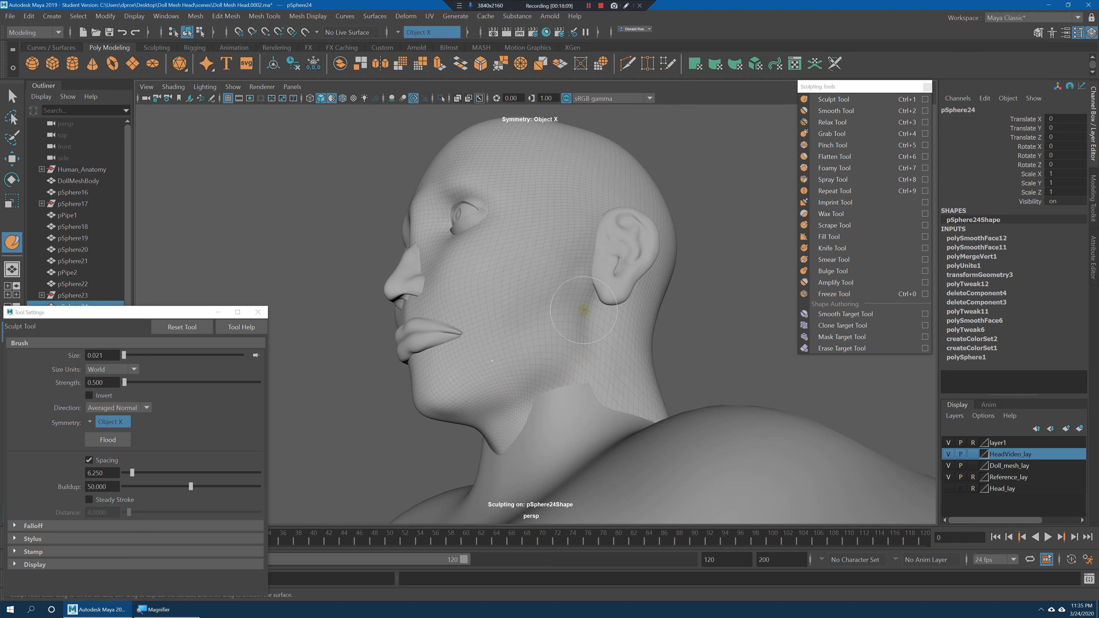
pyautogui.moveTo(584, 333)
pyautogui.keyDown('alt'); pyautogui.mouseDown()
pyautogui.moveTo(599, 358)
pyautogui.moveTo(568, 381)
pyautogui.moveTo(564, 299)
pyautogui.moveTo(568, 391)
pyautogui.moveTo(552, 412)
pyautogui.mouseUp(); pyautogui.keyUp('alt')
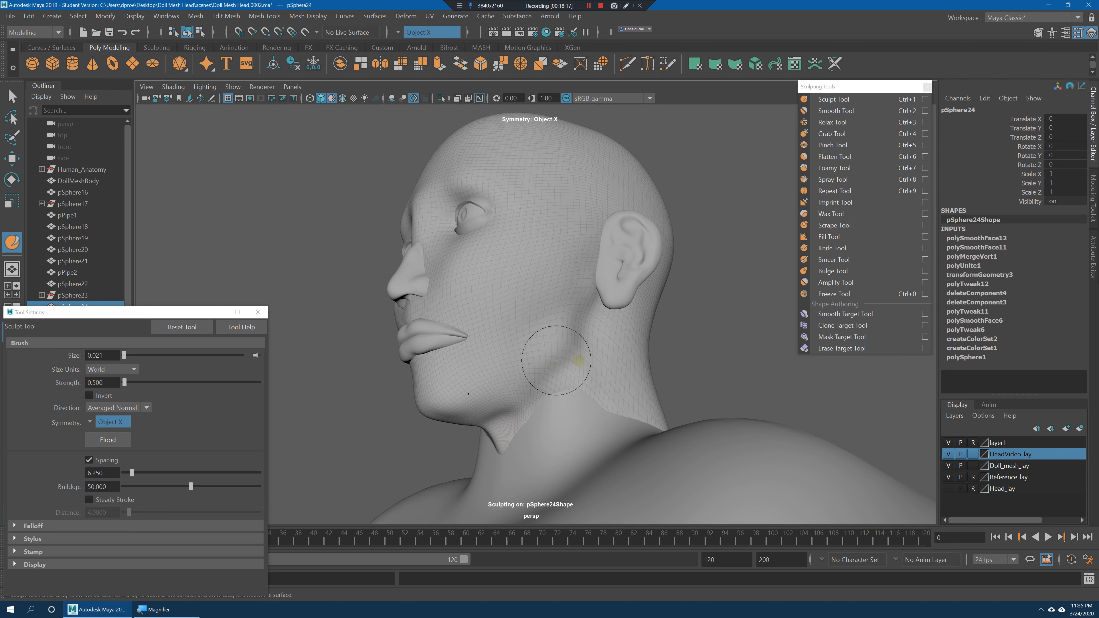
pyautogui.keyDown('alt'); pyautogui.moveTo(556, 360); pyautogui.dragTo(586, 354); pyautogui.keyUp('alt')
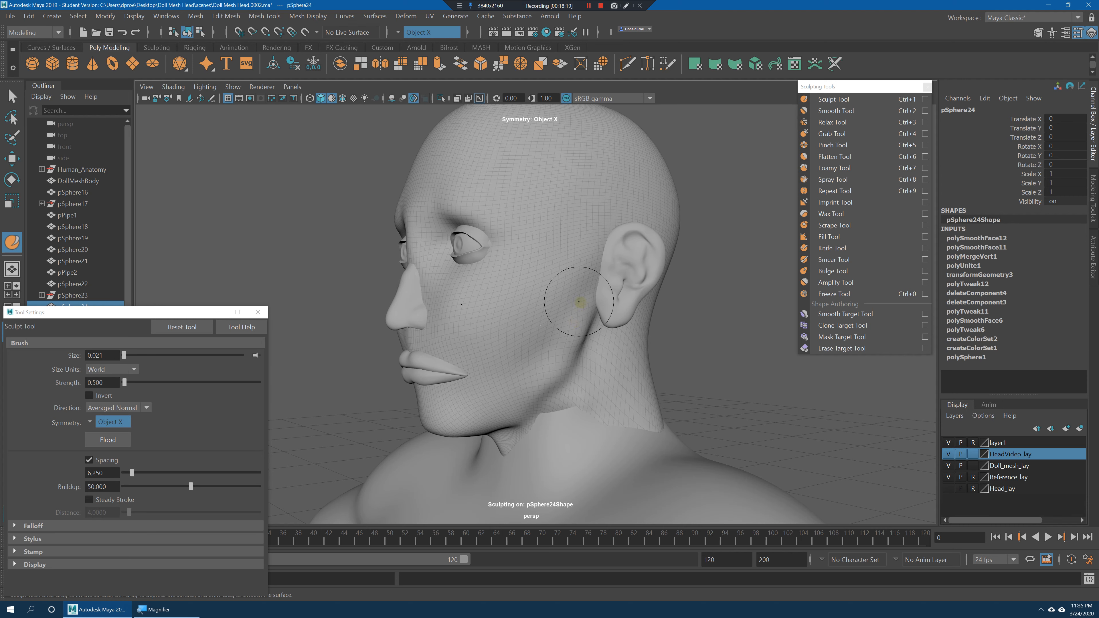
pyautogui.keyDown('alt'); pyautogui.moveTo(516, 414); pyautogui.dragTo(555, 385); pyautogui.keyUp('alt')
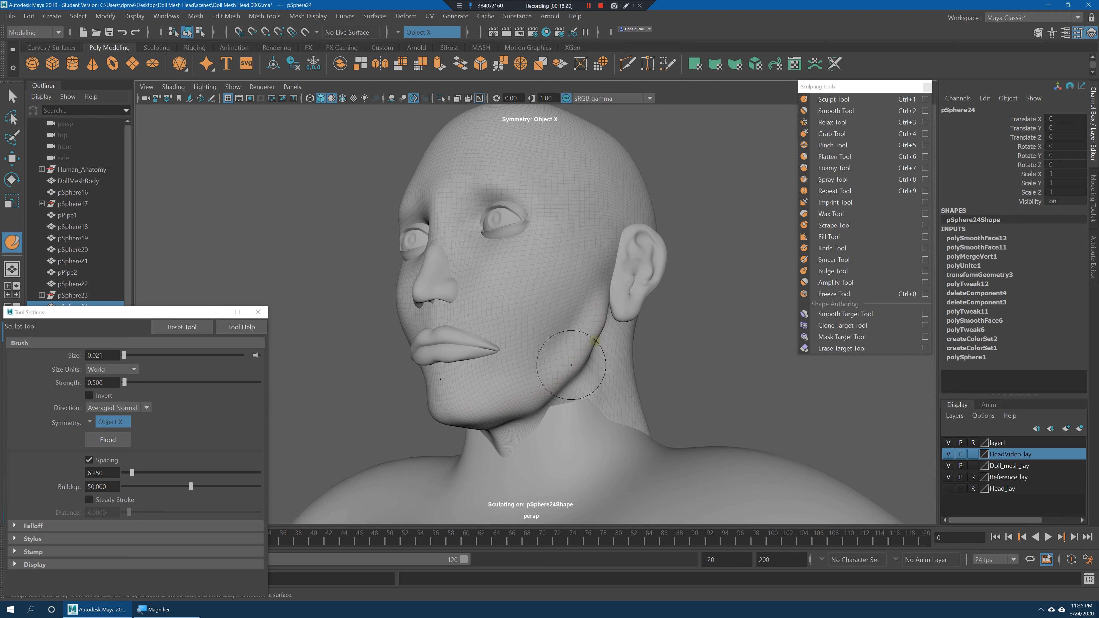
pyautogui.moveTo(592, 340)
pyautogui.keyDown('alt'); pyautogui.mouseDown()
pyautogui.moveTo(638, 329)
pyautogui.moveTo(584, 334)
pyautogui.mouseUp(); pyautogui.keyUp('alt')
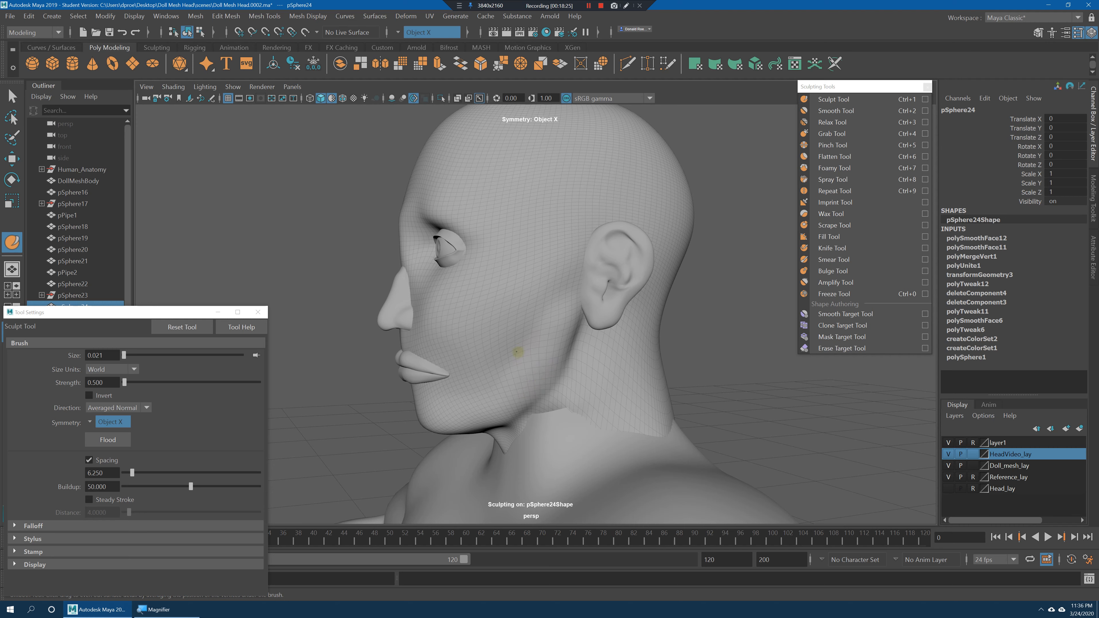
pyautogui.keyDown('alt'); pyautogui.moveTo(531, 352); pyautogui.dragTo(548, 330); pyautogui.keyUp('alt')
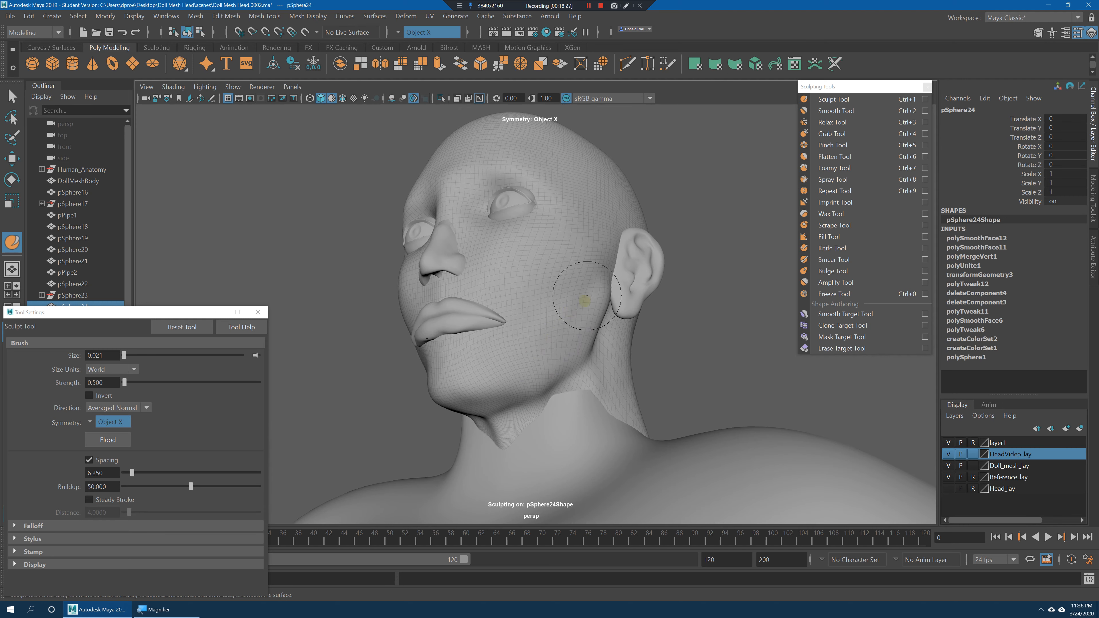
pyautogui.moveTo(565, 320)
pyautogui.keyDown('alt'); pyautogui.mouseDown()
pyautogui.moveTo(593, 368)
pyautogui.moveTo(591, 349)
pyautogui.mouseUp(); pyautogui.keyUp('alt')
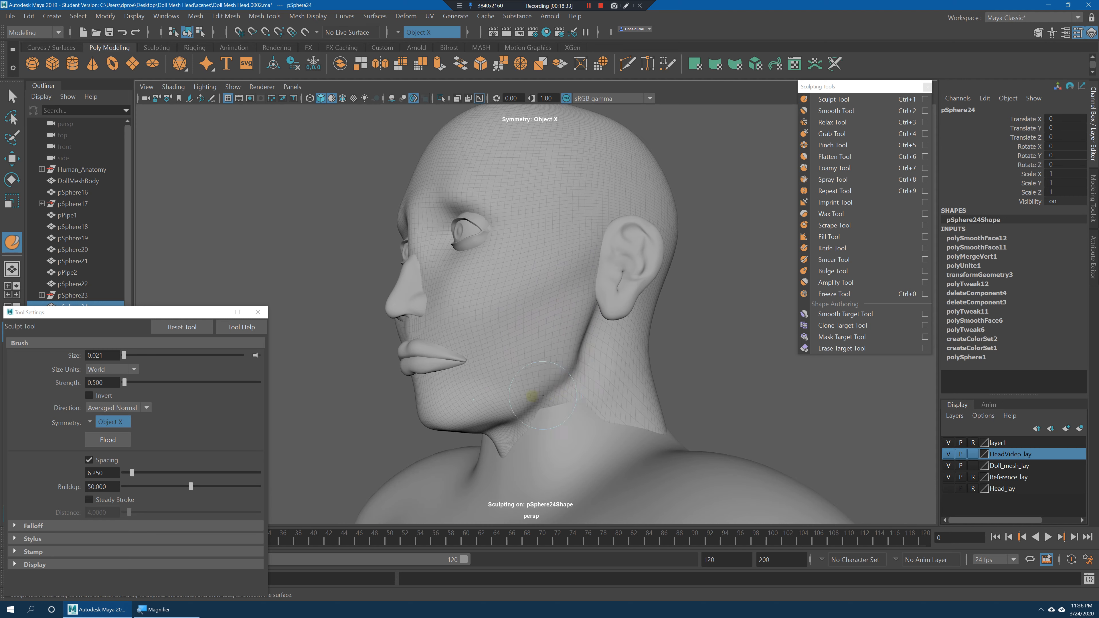
# Refine the underside of the jaw and the jaw angle where the head meets the neck.
pyautogui.keyDown('alt'); pyautogui.moveTo(481, 415); pyautogui.dragTo(512, 392); pyautogui.keyUp('alt')
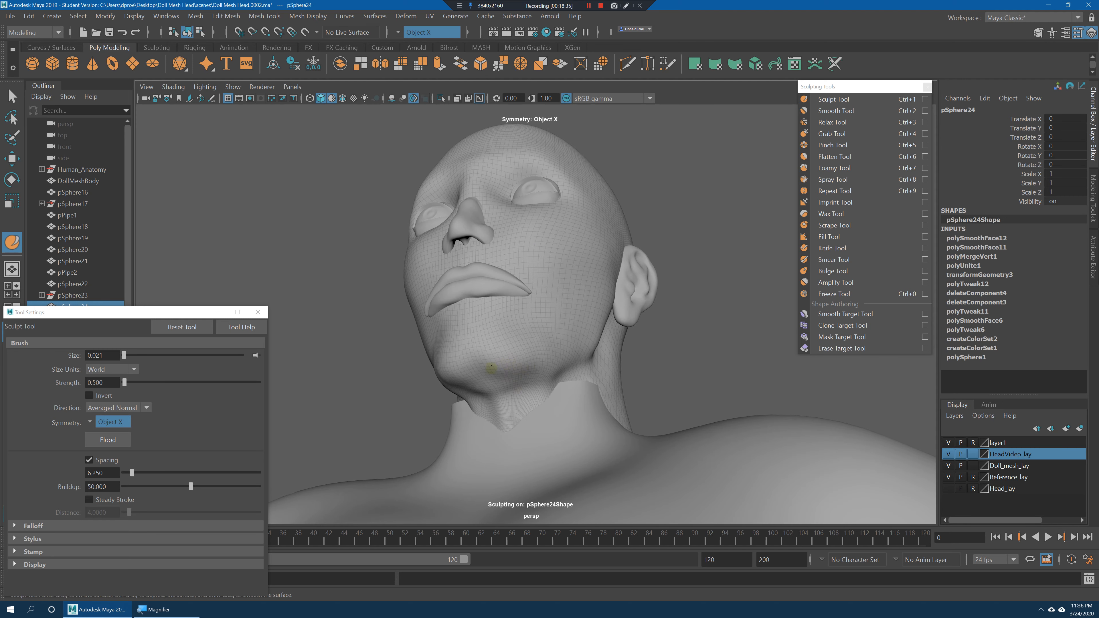
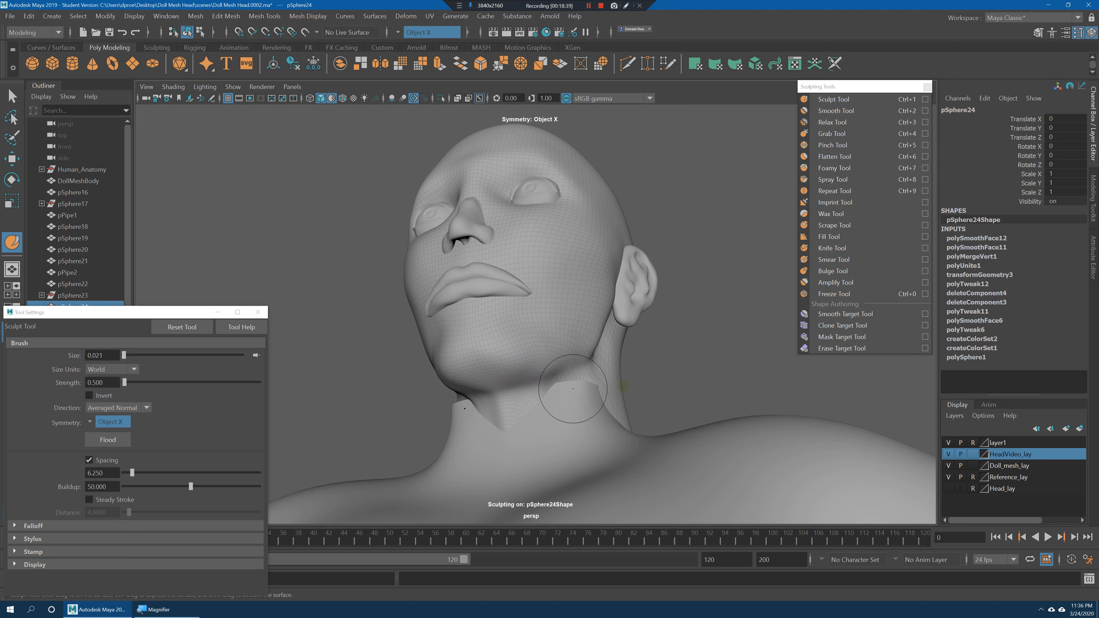
pyautogui.keyDown('alt'); pyautogui.moveTo(573, 389); pyautogui.dragTo(561, 399); pyautogui.keyUp('alt')
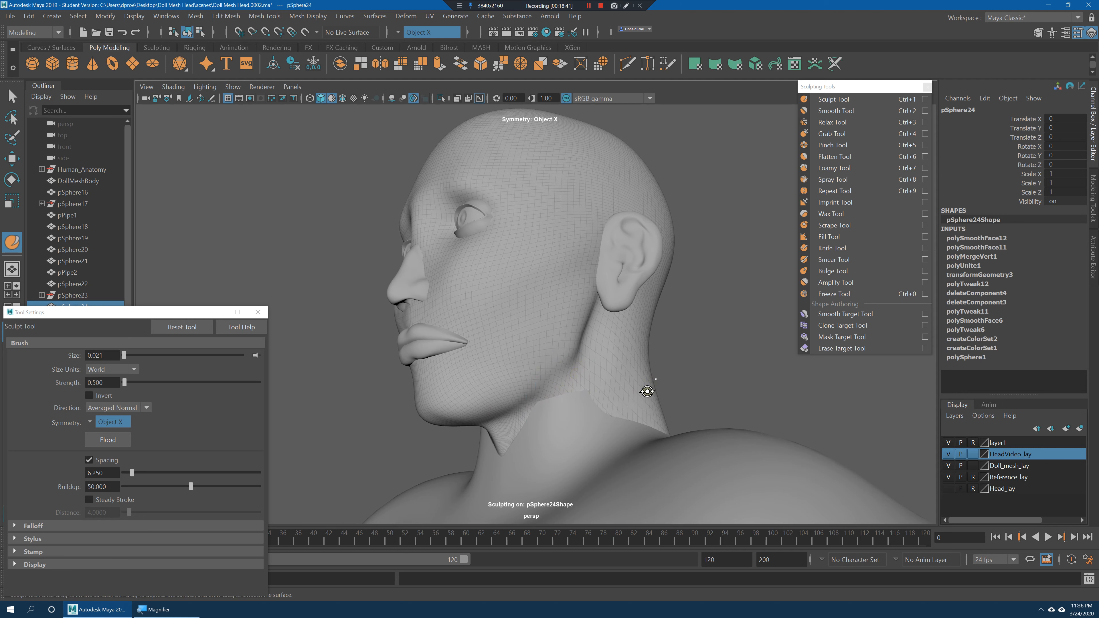
pyautogui.keyDown('alt'); pyautogui.moveTo(646, 391); pyautogui.dragTo(642, 390); pyautogui.keyUp('alt')
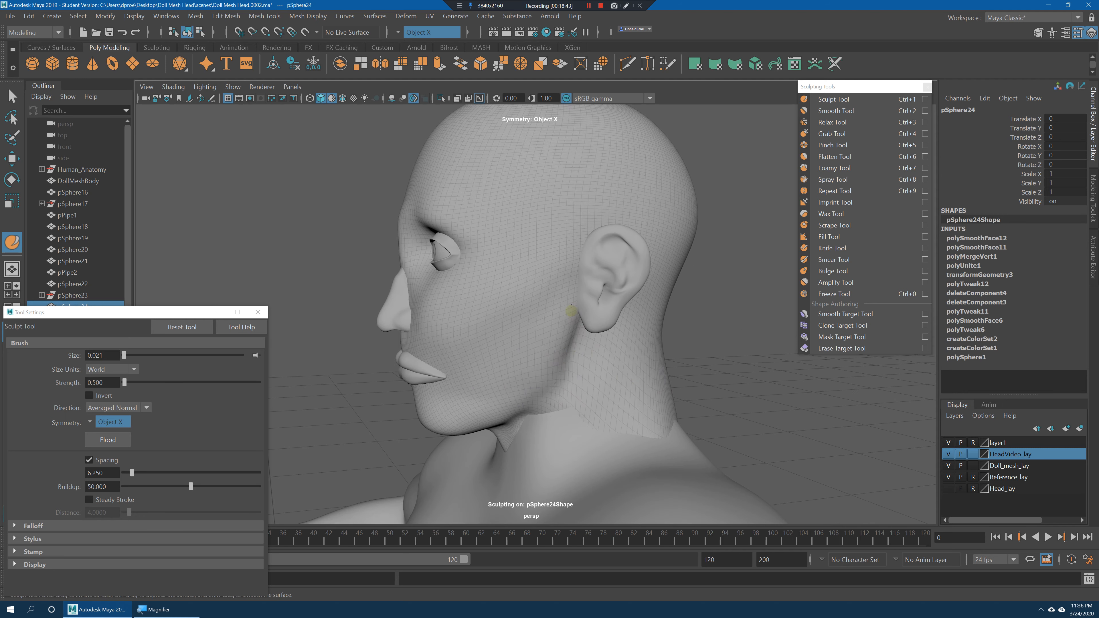
pyautogui.moveTo(576, 320)
pyautogui.keyDown('alt'); pyautogui.mouseDown()
pyautogui.moveTo(618, 320)
pyautogui.moveTo(600, 345)
pyautogui.mouseUp(); pyautogui.keyUp('alt')
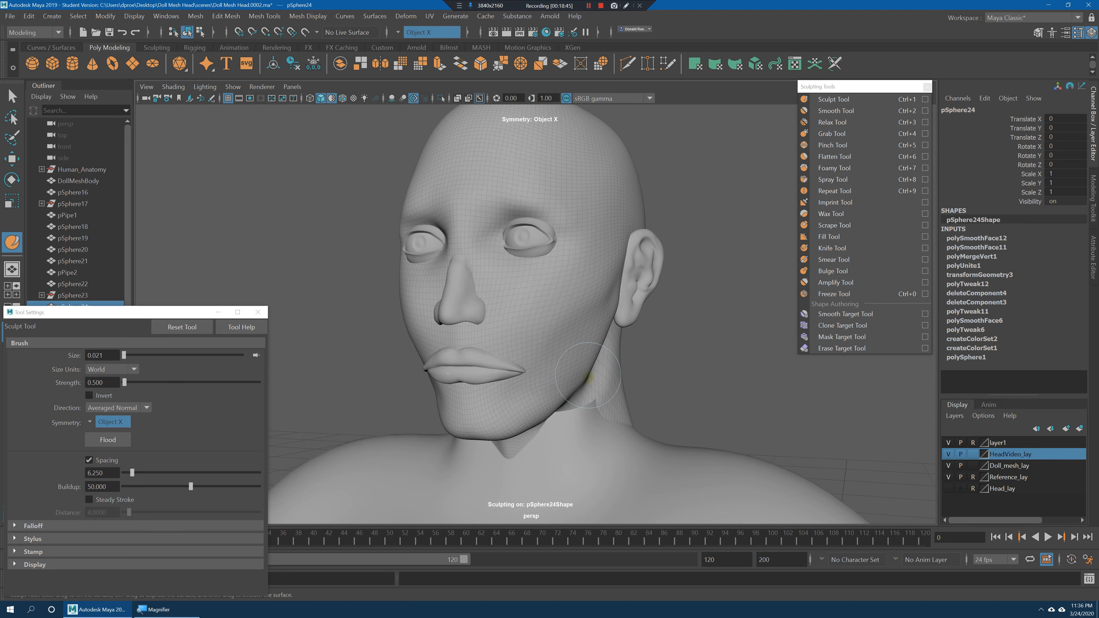
# Reduce the sculpt brush size to about 0.013 and shape the head surface around the eyelids and the inner eye corners.
pyautogui.moveTo(613, 282)
pyautogui.keyDown('alt'); pyautogui.mouseDown()
pyautogui.moveTo(520, 245)
pyautogui.moveTo(531, 224)
pyautogui.mouseUp(); pyautogui.keyUp('alt')
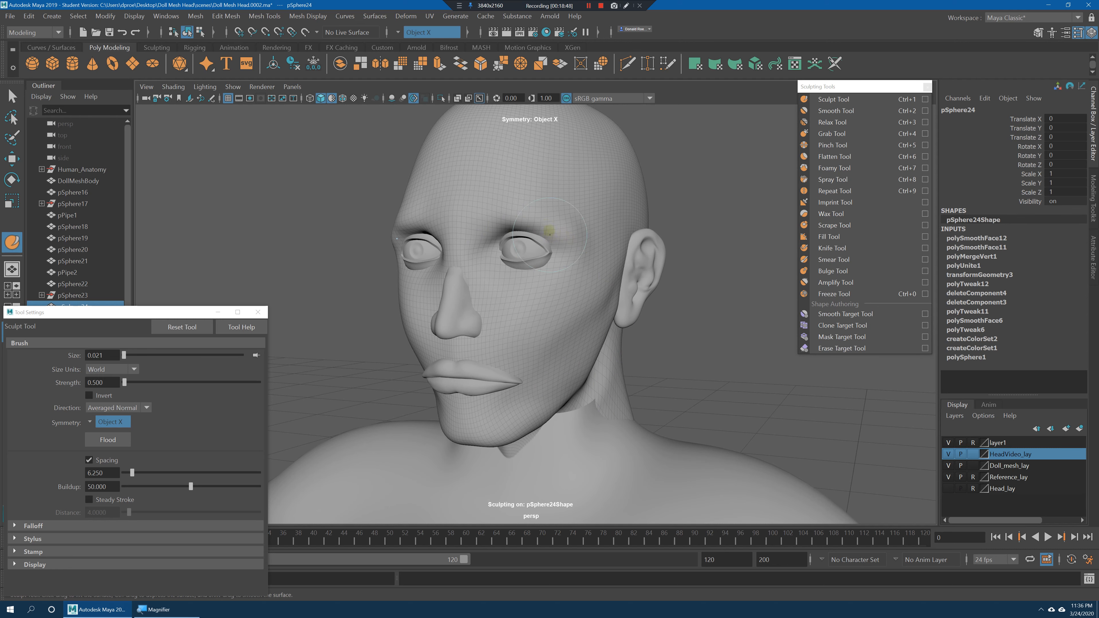
pyautogui.moveTo(554, 227)
pyautogui.keyDown('alt'); pyautogui.mouseDown()
pyautogui.moveTo(589, 246)
pyautogui.moveTo(596, 276)
pyautogui.moveTo(501, 300)
pyautogui.moveTo(502, 311)
pyautogui.moveTo(532, 335)
pyautogui.moveTo(545, 322)
pyautogui.moveTo(565, 335)
pyautogui.mouseUp(); pyautogui.keyUp('alt')
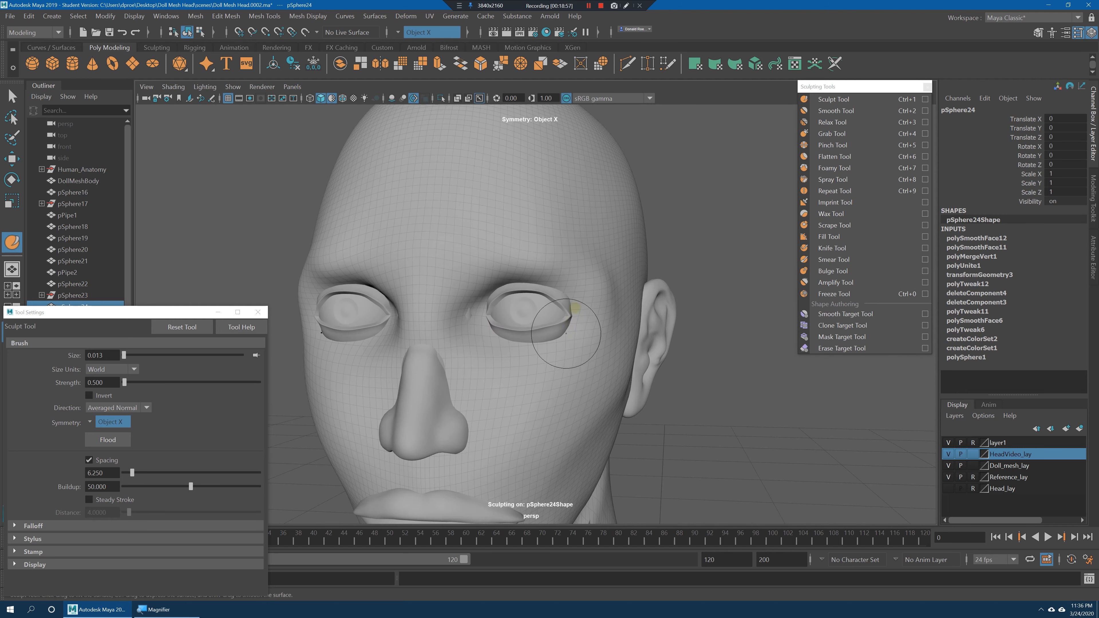
pyautogui.moveTo(552, 288)
pyautogui.keyDown('alt'); pyautogui.mouseDown()
pyautogui.moveTo(563, 258)
pyautogui.moveTo(539, 320)
pyautogui.mouseUp(); pyautogui.keyUp('alt')
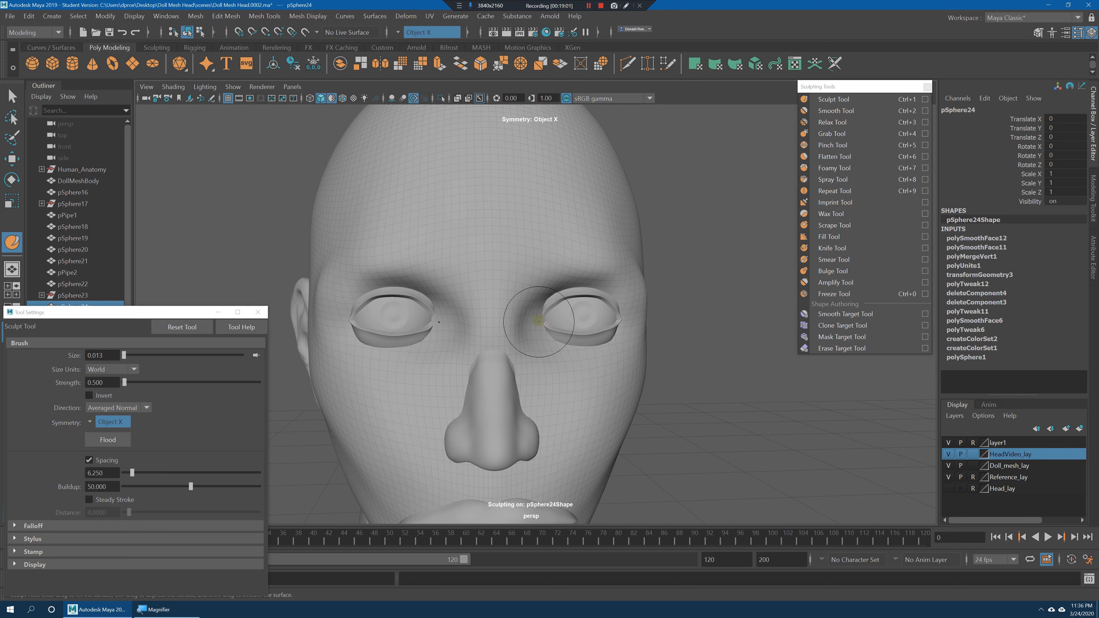
pyautogui.keyDown('alt'); pyautogui.moveTo(563, 325); pyautogui.dragTo(536, 405); pyautogui.keyUp('alt')
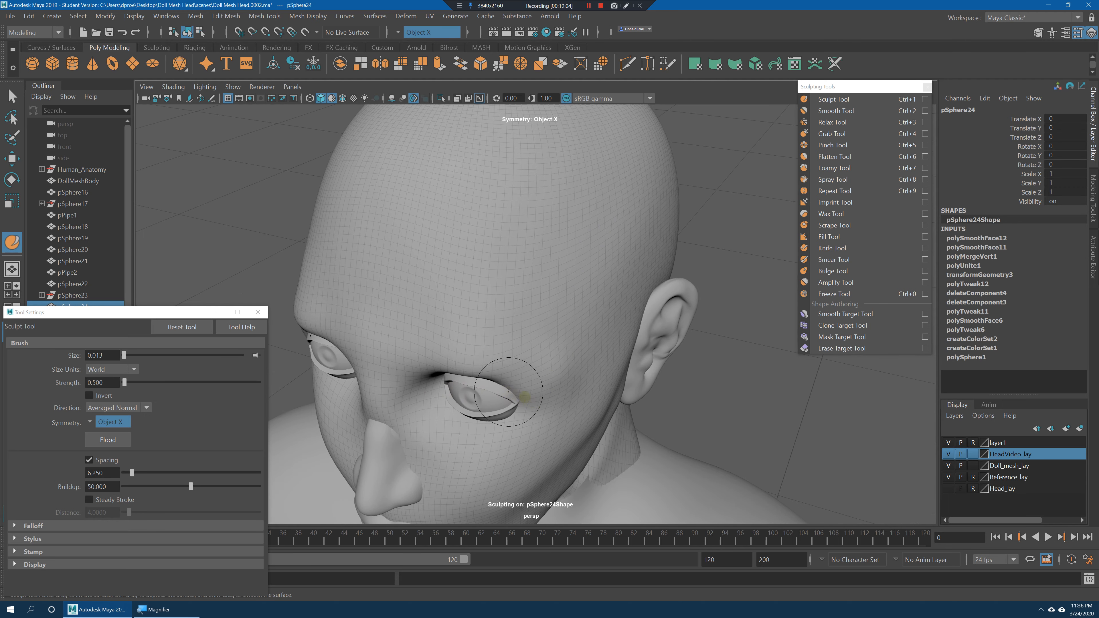
pyautogui.moveTo(540, 388)
pyautogui.keyDown('alt'); pyautogui.mouseDown()
pyautogui.moveTo(532, 363)
pyautogui.moveTo(543, 351)
pyautogui.mouseUp(); pyautogui.keyUp('alt')
# Leave sculpting, select the eyelid mesh pPipe1 and center its pivot.
pyautogui.press('q')
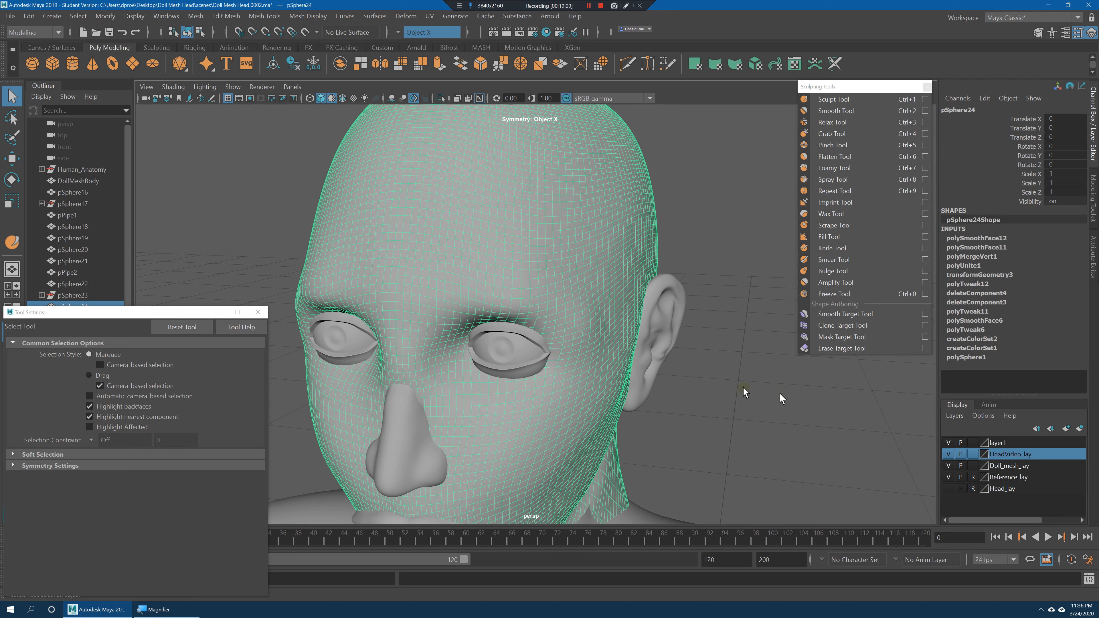
pyautogui.scroll(5, 558, 359)
pyautogui.click(517, 360)
pyautogui.press('e')
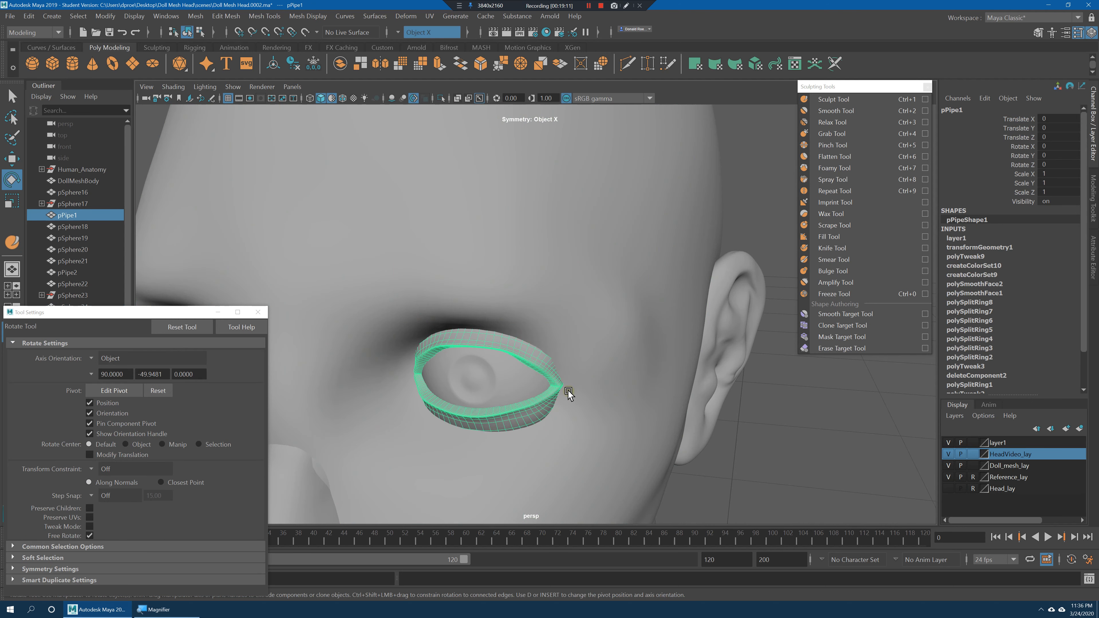
pyautogui.click(105, 16)
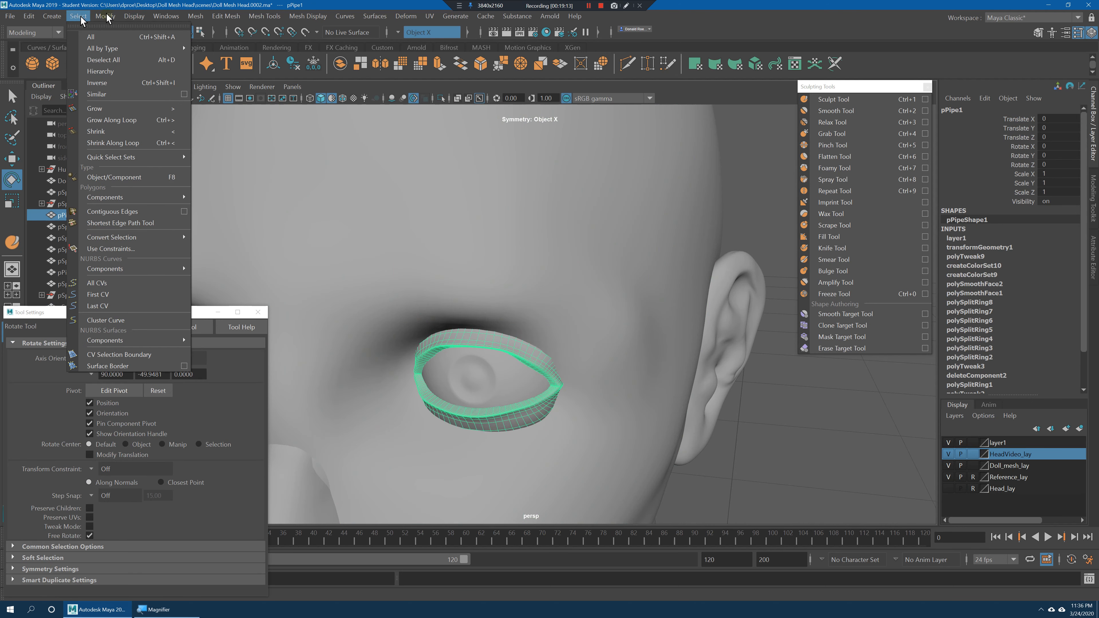
pyautogui.moveTo(107, 18)
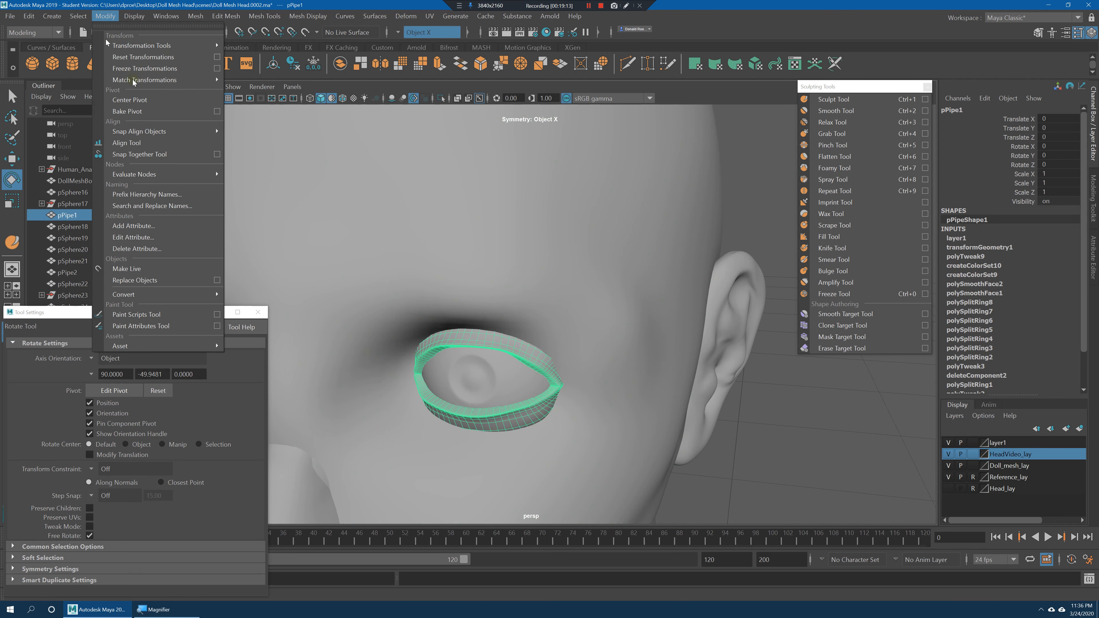
pyautogui.click(140, 102)
# Rotate the eyelid mesh about 4.7 degrees around Y so it sits better in the eye socket.
pyautogui.moveTo(508, 376); pyautogui.dragTo(518, 373)
pyautogui.keyDown('alt'); pyautogui.moveTo(518, 374); pyautogui.dragTo(554, 408); pyautogui.keyUp('alt')
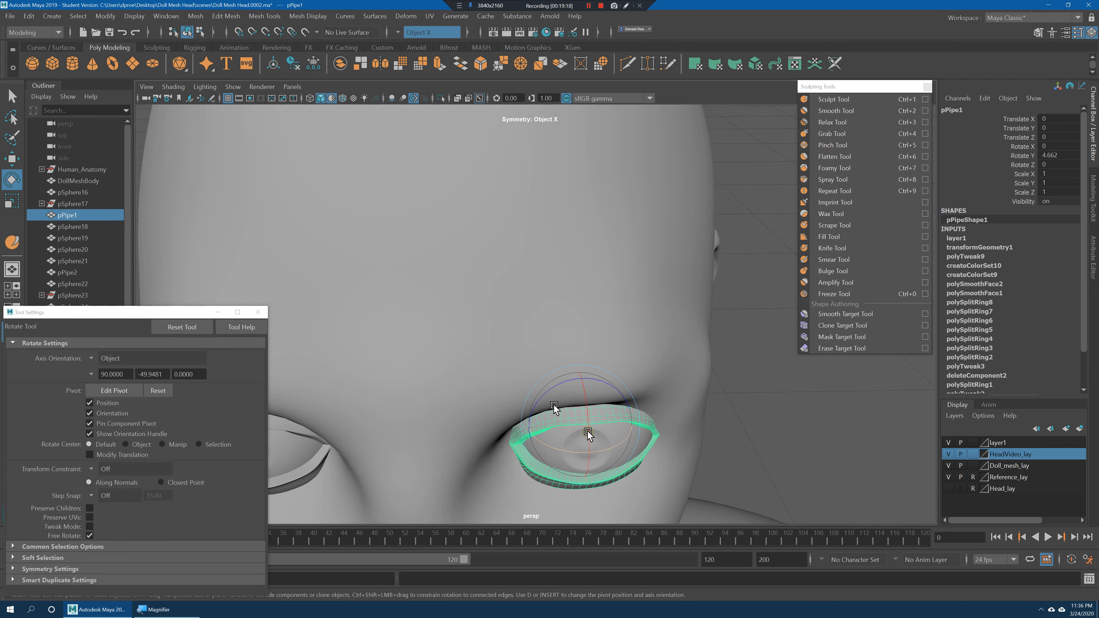
pyautogui.moveTo(607, 445); pyautogui.dragTo(605, 450)
pyautogui.hotkey('ctrl', 'z')
pyautogui.scroll(-2, 628, 447)
pyautogui.scroll(-4, 614, 450)
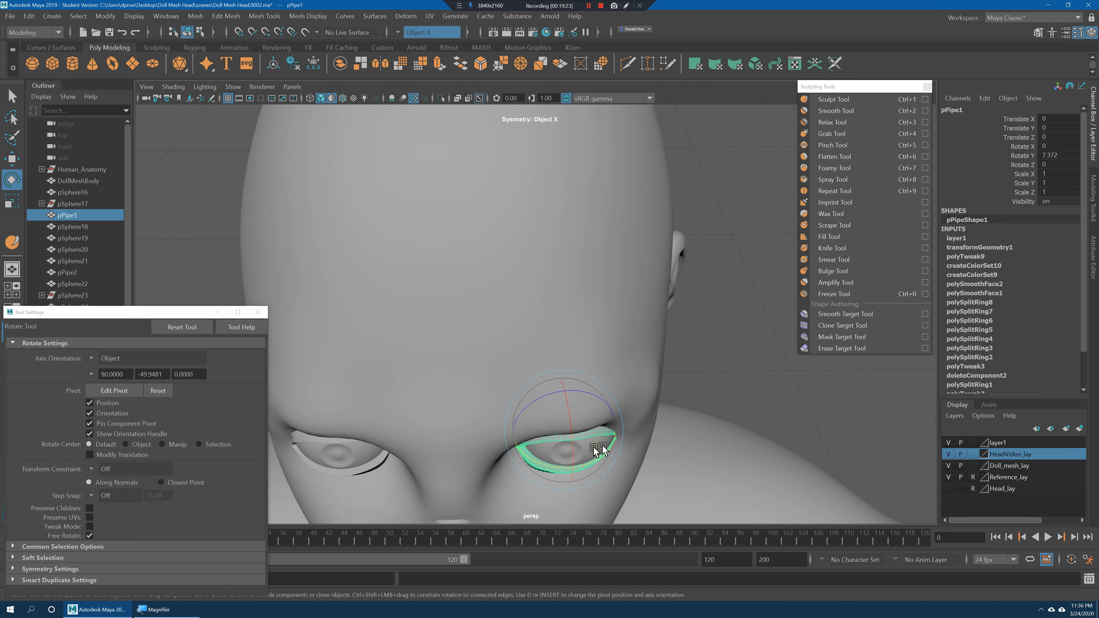
pyautogui.scroll(4, 599, 449)
pyautogui.moveTo(585, 436); pyautogui.dragTo(556, 392)
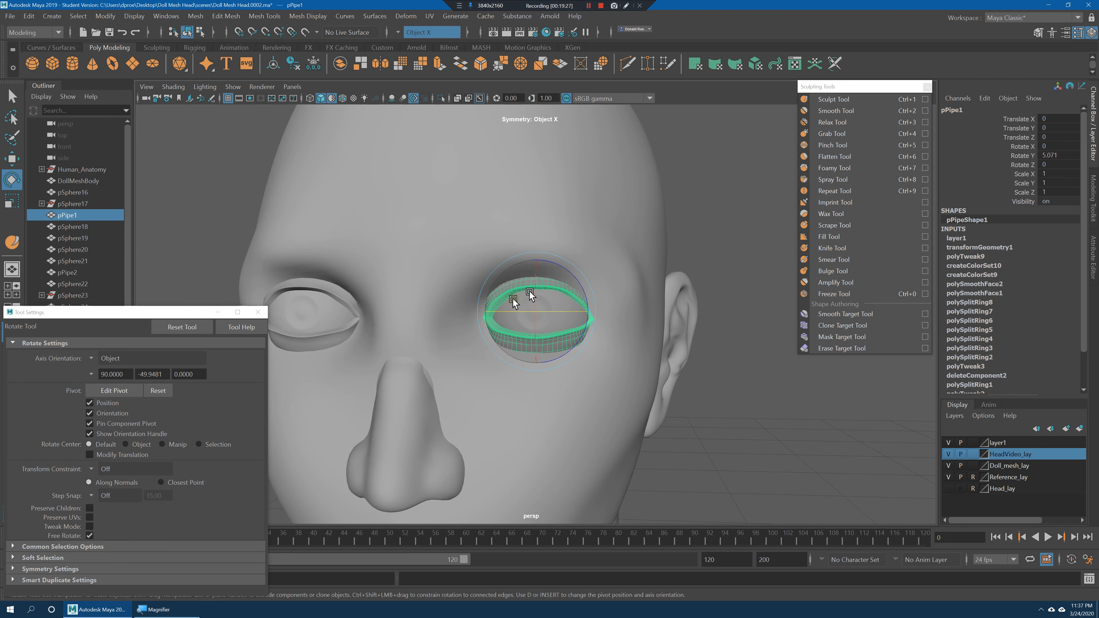
pyautogui.keyDown('alt'); pyautogui.moveTo(533, 313); pyautogui.dragTo(532, 340); pyautogui.keyUp('alt')
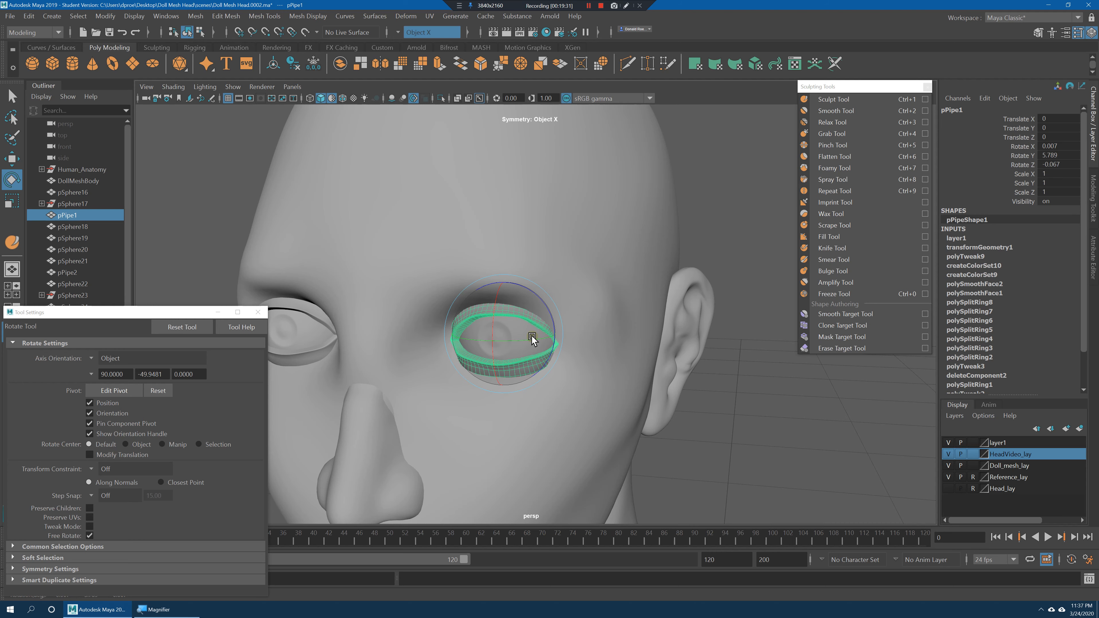
pyautogui.click(972, 443)
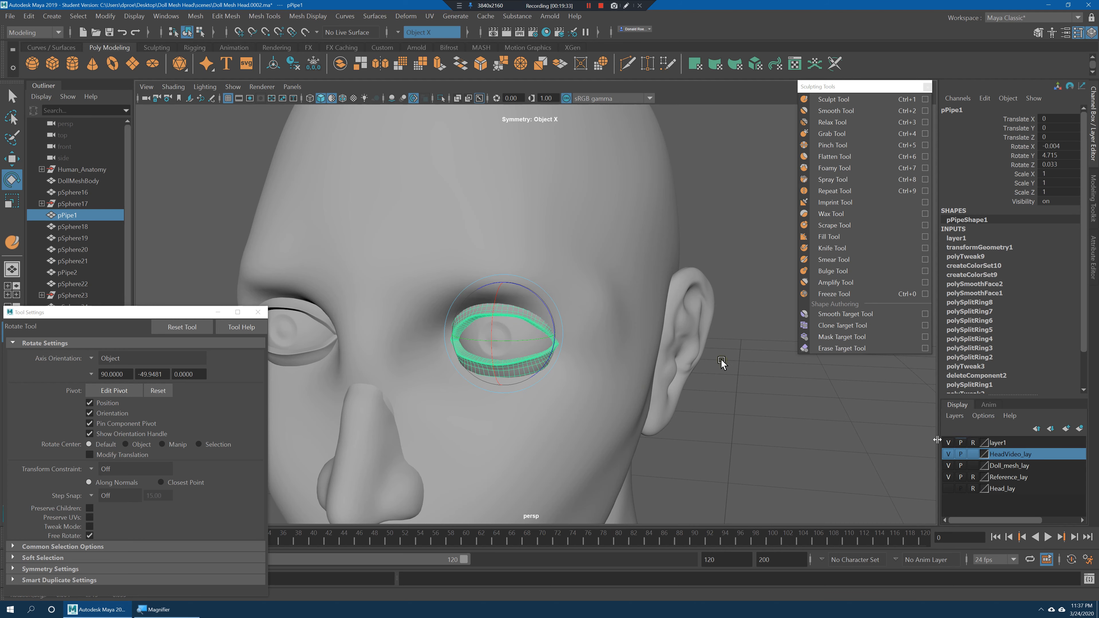
# Resume the Sculpt Tool on the head mesh and shape the brow and socket, raising and depressing the surface around the eyelids.
pyautogui.click(625, 346)
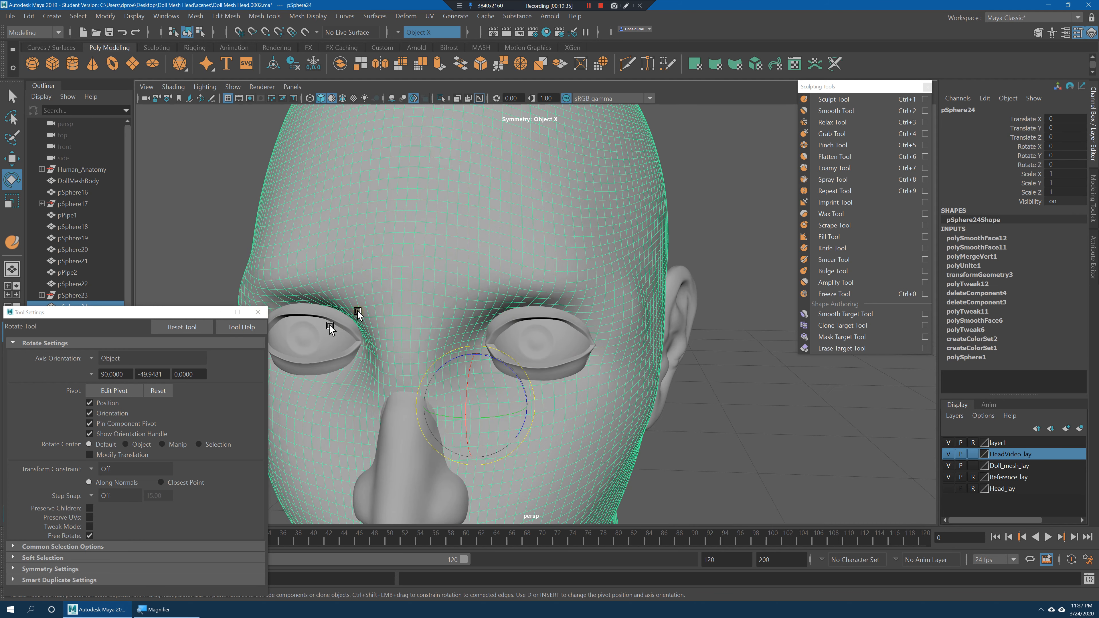
pyautogui.click(833, 99)
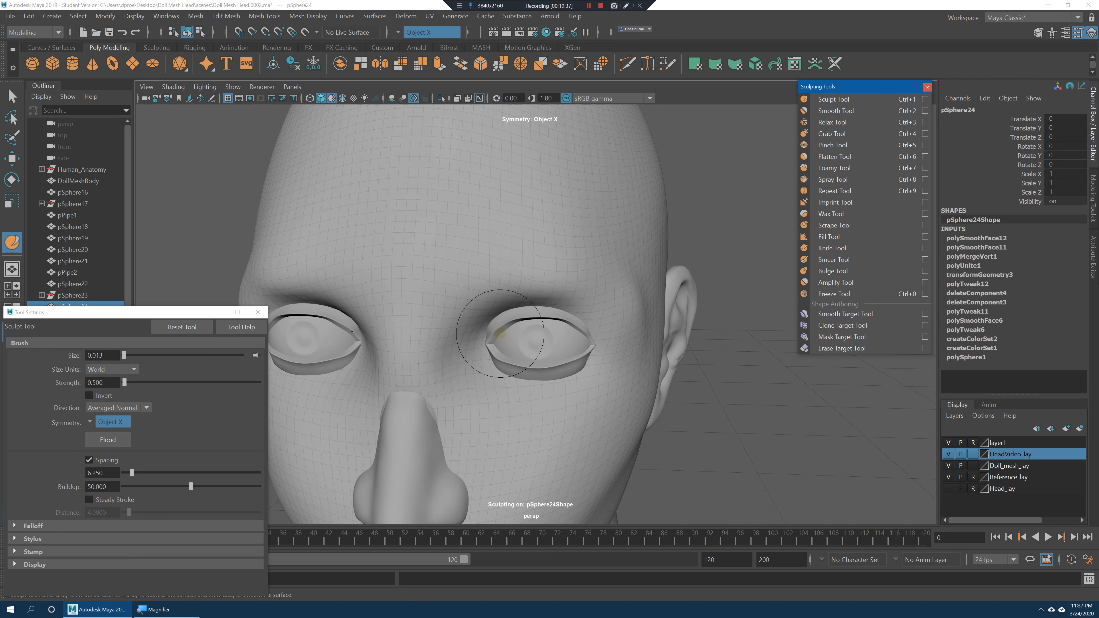
pyautogui.moveTo(502, 357)
pyautogui.keyDown('alt'); pyautogui.mouseDown()
pyautogui.moveTo(537, 394)
pyautogui.moveTo(530, 406)
pyautogui.moveTo(505, 342)
pyautogui.moveTo(517, 329)
pyautogui.mouseUp(); pyautogui.keyUp('alt')
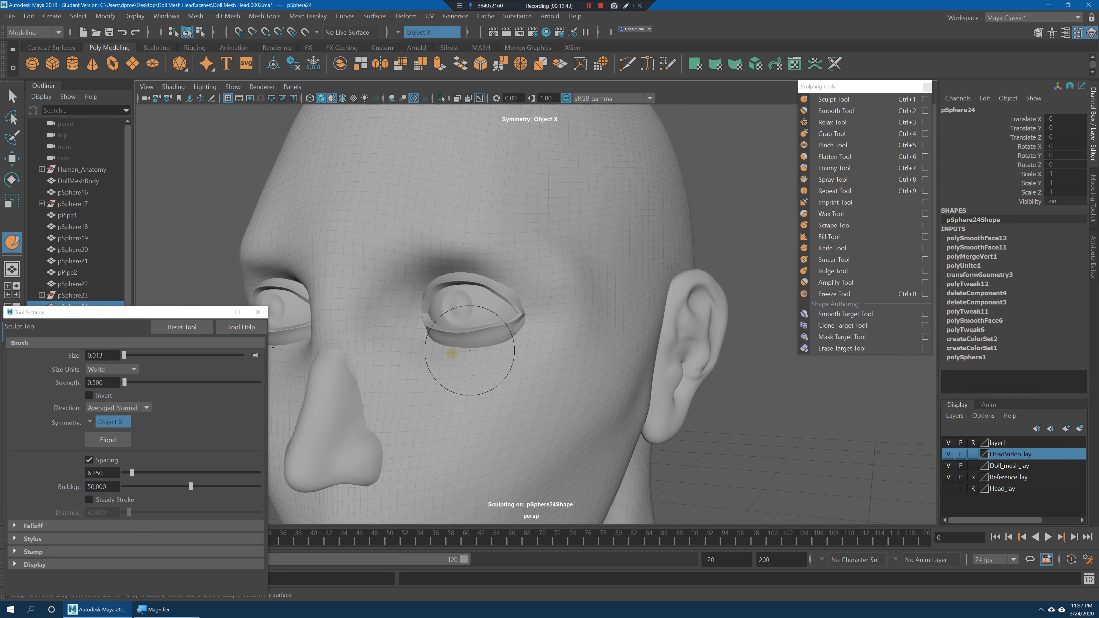
pyautogui.moveTo(442, 257)
pyautogui.mouseDown()
pyautogui.moveTo(505, 252)
pyautogui.moveTo(581, 302)
pyautogui.moveTo(478, 241)
pyautogui.moveTo(472, 254)
pyautogui.moveTo(556, 300)
pyautogui.mouseUp()
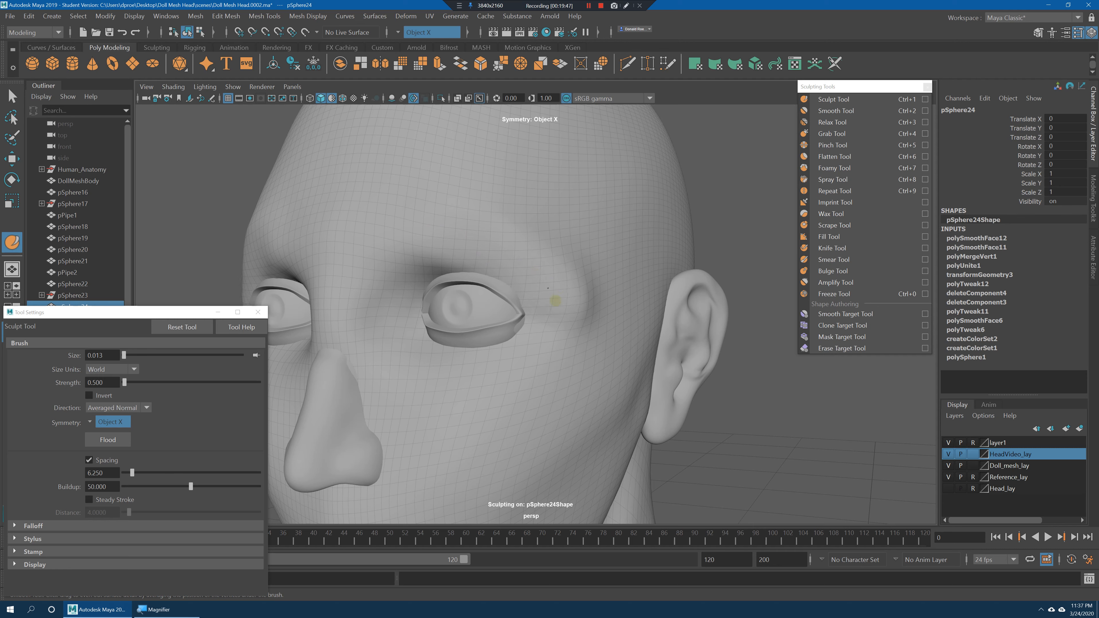
pyautogui.moveTo(498, 253)
pyautogui.keyDown('ctrl'); pyautogui.mouseDown()
pyautogui.moveTo(552, 267)
pyautogui.moveTo(581, 300)
pyautogui.moveTo(569, 261)
pyautogui.moveTo(503, 227)
pyautogui.moveTo(405, 243)
pyautogui.moveTo(343, 291)
pyautogui.moveTo(322, 277)
pyautogui.moveTo(329, 311)
pyautogui.moveTo(345, 314)
pyautogui.moveTo(342, 296)
pyautogui.moveTo(359, 294)
pyautogui.mouseUp(); pyautogui.keyUp('ctrl')
pyautogui.keyDown('alt'); pyautogui.moveTo(450, 298); pyautogui.dragTo(455, 312); pyautogui.keyUp('alt')
pyautogui.moveTo(372, 313)
pyautogui.mouseDown()
pyautogui.moveTo(359, 331)
pyautogui.moveTo(368, 351)
pyautogui.moveTo(343, 296)
pyautogui.moveTo(463, 281)
pyautogui.moveTo(528, 285)
pyautogui.moveTo(540, 303)
pyautogui.moveTo(479, 278)
pyautogui.mouseUp()
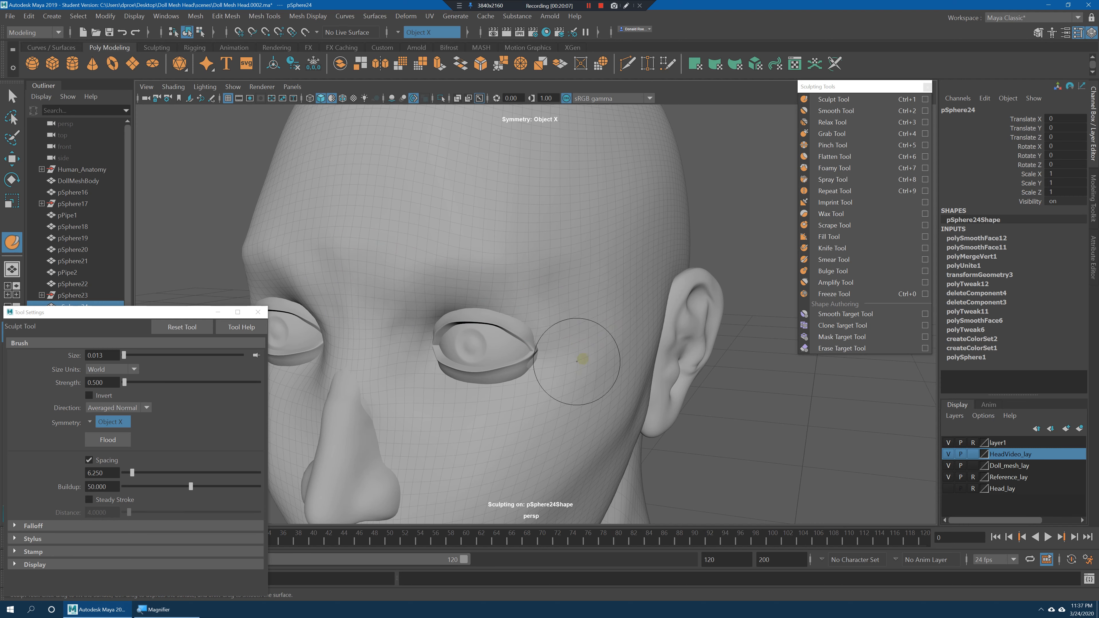
pyautogui.keyDown('alt'); pyautogui.moveTo(574, 364); pyautogui.dragTo(582, 347); pyautogui.keyUp('alt')
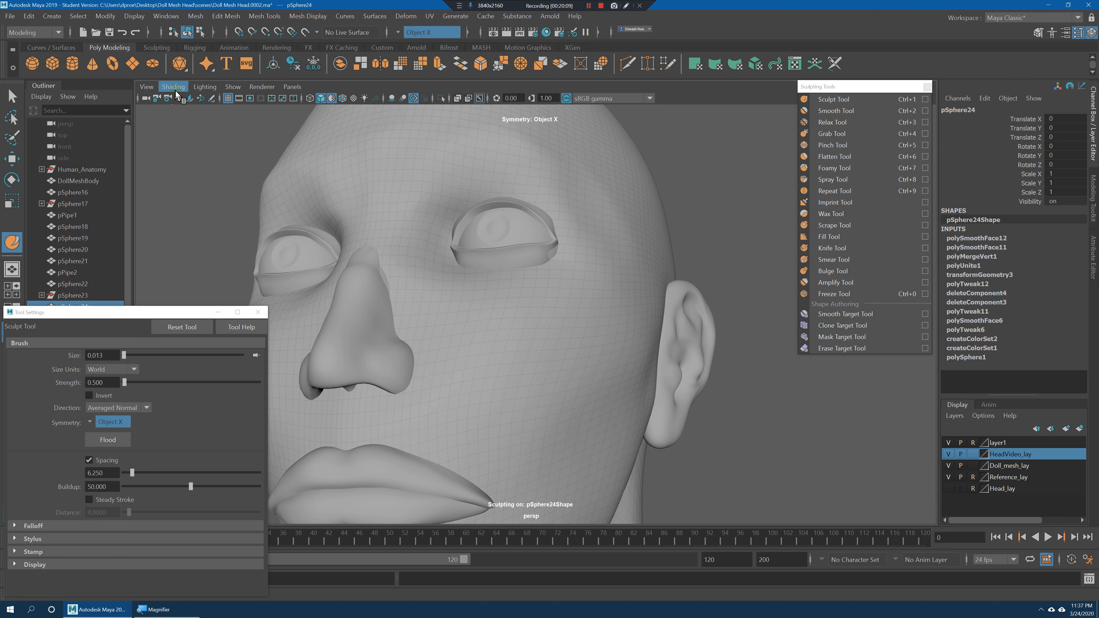
# Compare the eye sockets and brow with the underlying skull in X-Ray shading, and restore opaque shading.
pyautogui.click(175, 90)
pyautogui.moveTo(612, 252)
pyautogui.keyDown('alt'); pyautogui.mouseDown()
pyautogui.moveTo(619, 272)
pyautogui.moveTo(598, 251)
pyautogui.mouseUp(); pyautogui.keyUp('alt')
pyautogui.keyDown('alt'); pyautogui.moveTo(518, 290); pyautogui.dragTo(465, 297); pyautogui.keyUp('alt')
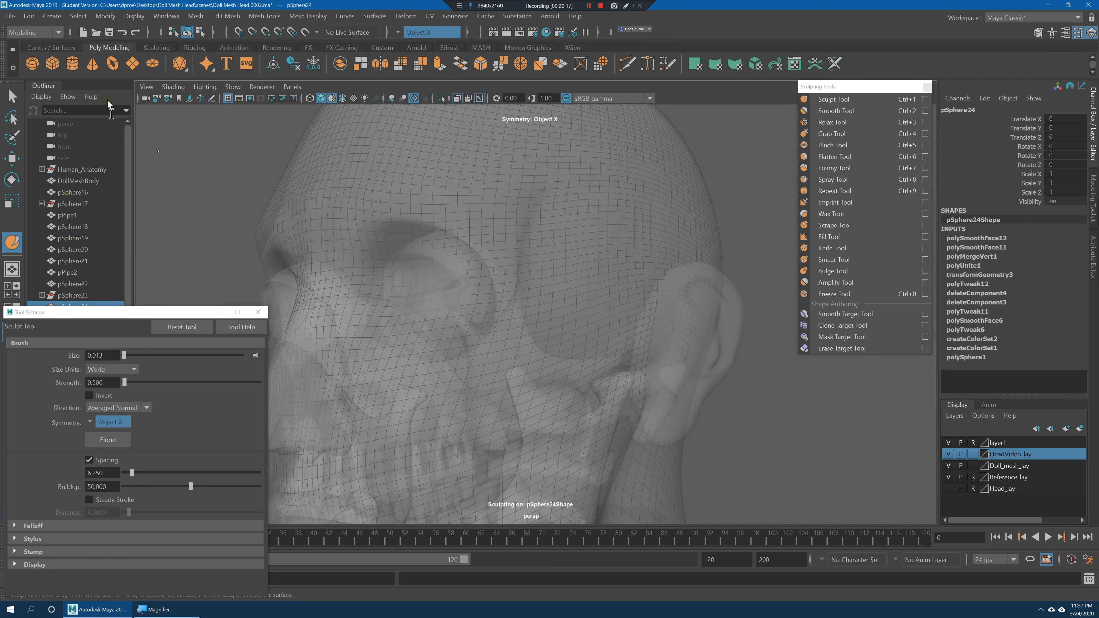
pyautogui.click(172, 87)
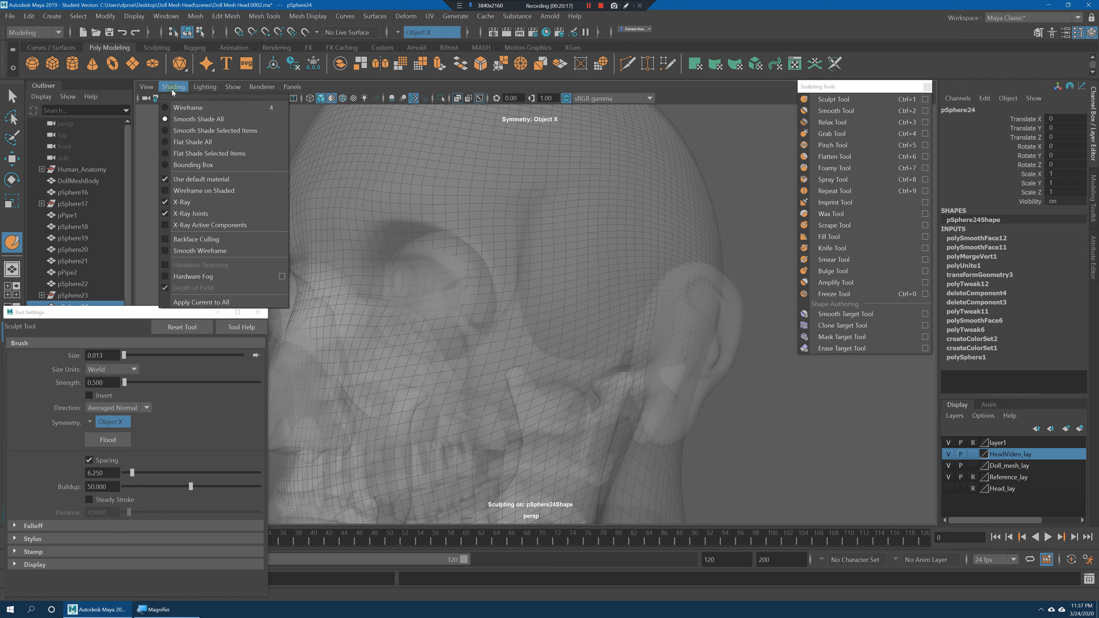
pyautogui.click(207, 201)
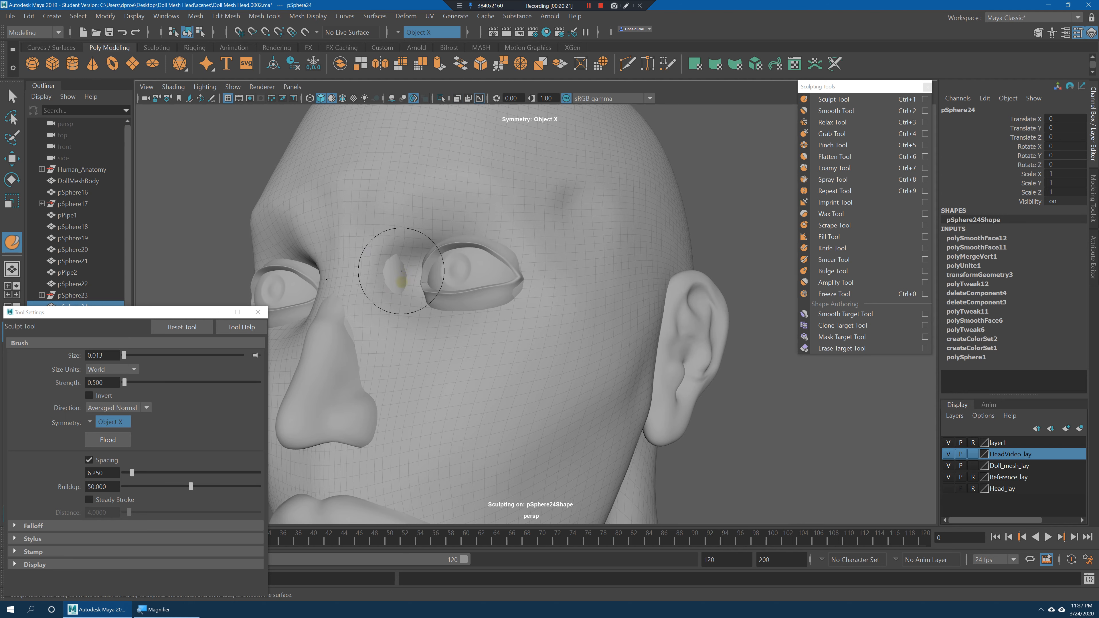
# Sculpt the temple, outer brow and eye corners, undoing a stray stroke and reducing the brush size to about 0.006 for the socket rim.
pyautogui.moveTo(392, 275)
pyautogui.keyDown('alt'); pyautogui.mouseDown()
pyautogui.moveTo(547, 383)
pyautogui.moveTo(575, 385)
pyautogui.mouseUp(); pyautogui.keyUp('alt')
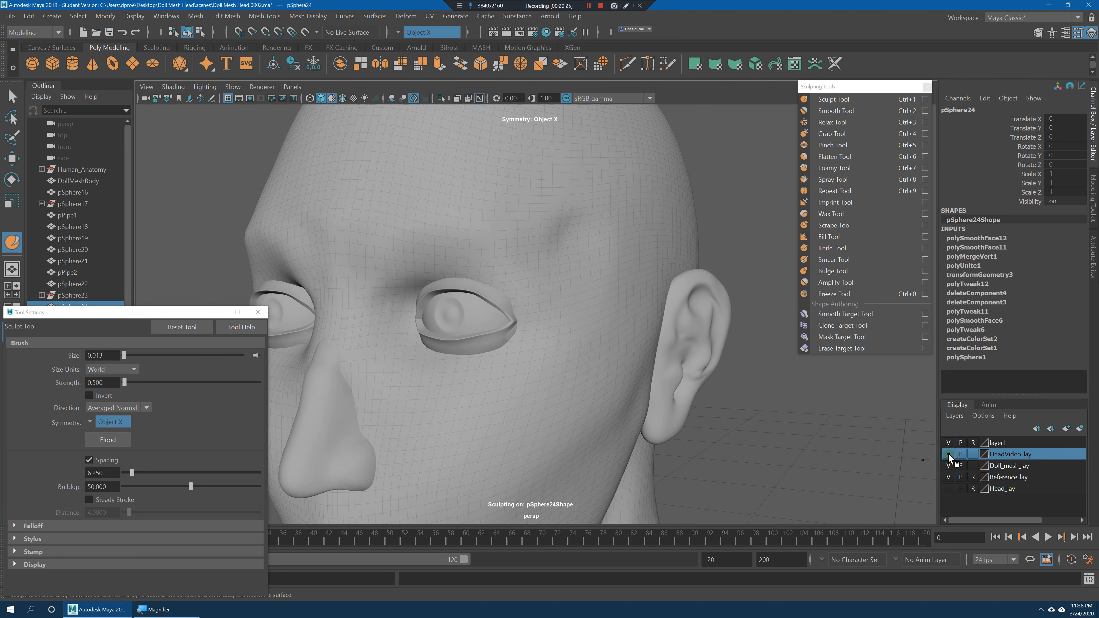
pyautogui.keyDown('alt'); pyautogui.moveTo(394, 311); pyautogui.dragTo(459, 328); pyautogui.keyUp('alt')
pyautogui.moveTo(579, 326)
pyautogui.mouseDown()
pyautogui.moveTo(560, 297)
pyautogui.moveTo(601, 264)
pyautogui.mouseUp()
pyautogui.keyDown('alt'); pyautogui.moveTo(592, 326); pyautogui.dragTo(565, 289); pyautogui.keyUp('alt')
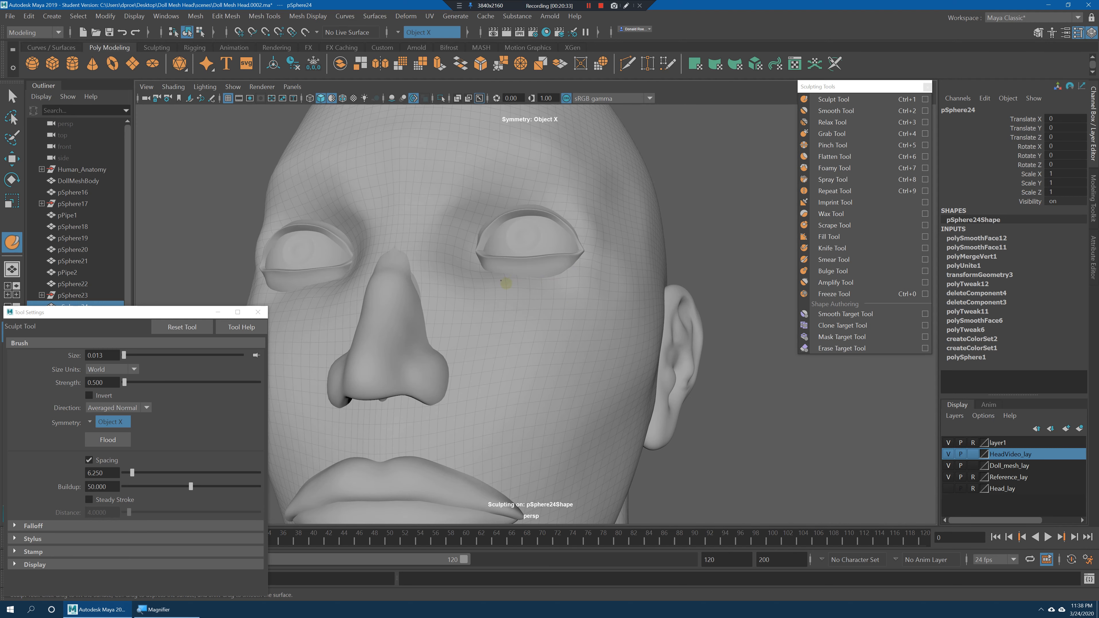
pyautogui.moveTo(573, 274)
pyautogui.keyDown('alt'); pyautogui.mouseDown()
pyautogui.moveTo(533, 303)
pyautogui.moveTo(588, 331)
pyautogui.mouseUp(); pyautogui.keyUp('alt')
pyautogui.hotkey('ctrl', 'z')
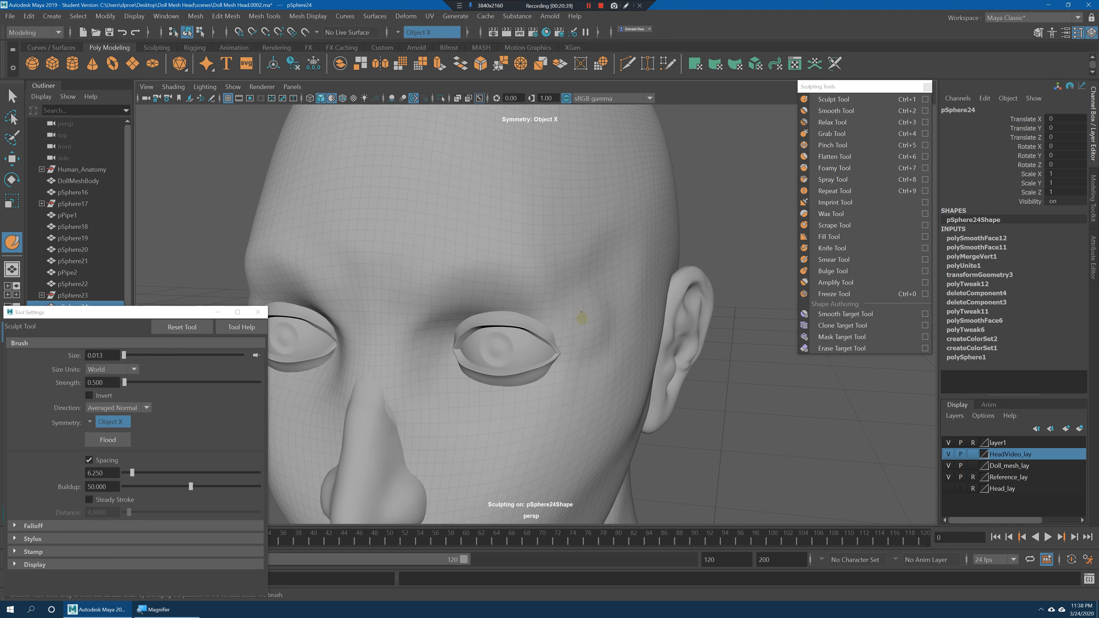
pyautogui.moveTo(575, 333)
pyautogui.mouseDown()
pyautogui.moveTo(546, 334)
pyautogui.moveTo(566, 346)
pyautogui.moveTo(479, 306)
pyautogui.mouseUp()
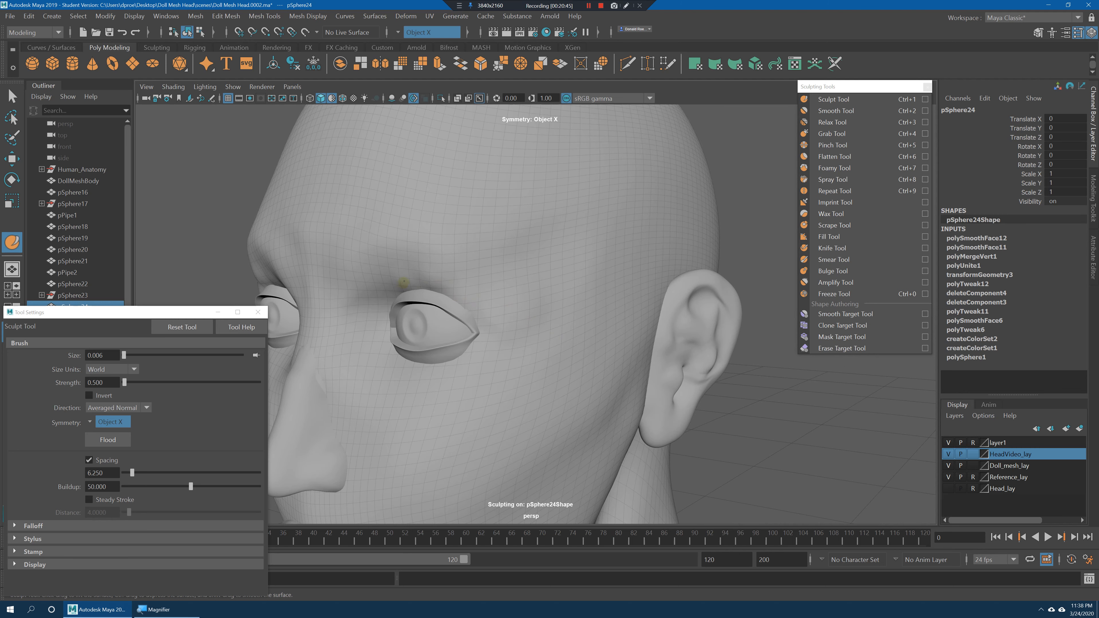
# Set the Smooth Tool strength to about 36.17, minimize its settings window and smooth the surface under and around the eyes.
pyautogui.click(835, 111)
pyautogui.moveTo(226, 383); pyautogui.dragTo(166, 384)
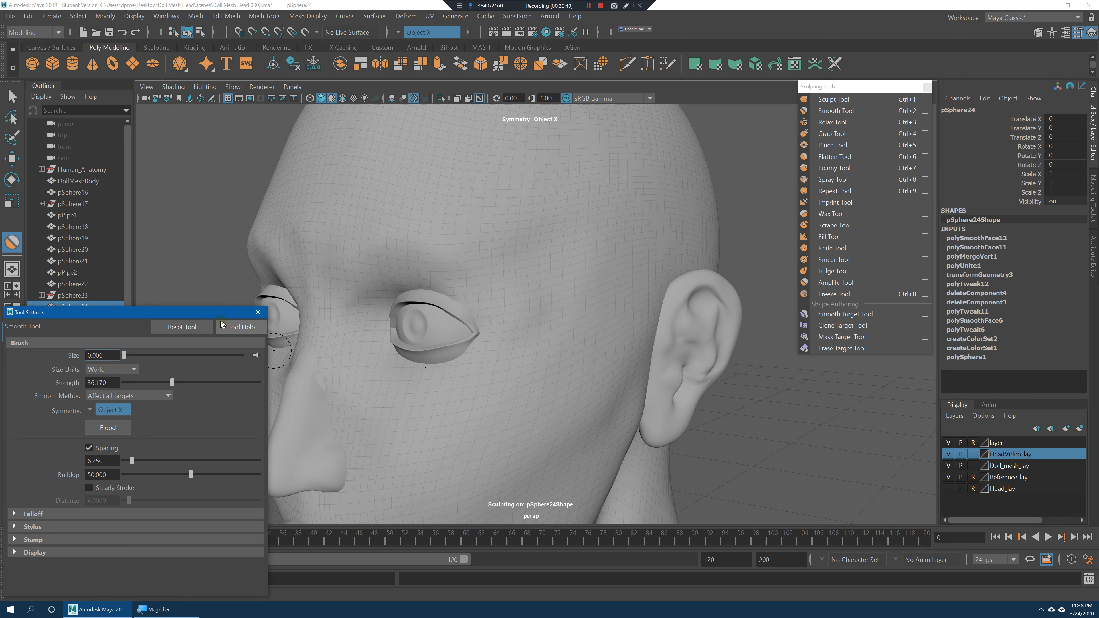
pyautogui.click(218, 312)
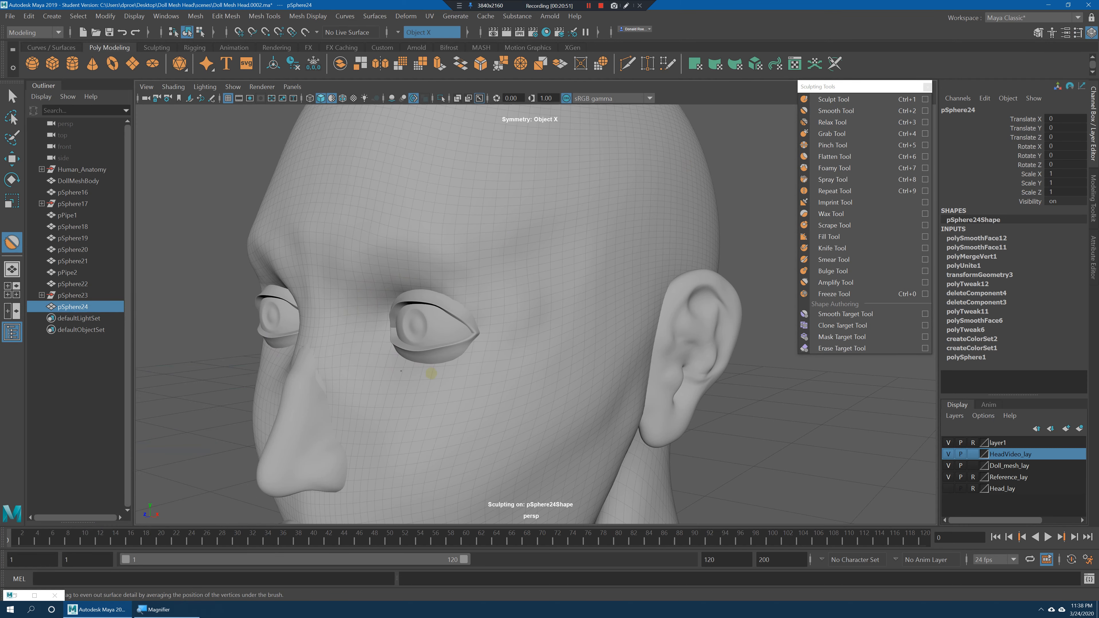
pyautogui.moveTo(470, 360)
pyautogui.keyDown('alt'); pyautogui.mouseDown()
pyautogui.moveTo(493, 375)
pyautogui.moveTo(482, 355)
pyautogui.mouseUp(); pyautogui.keyUp('alt')
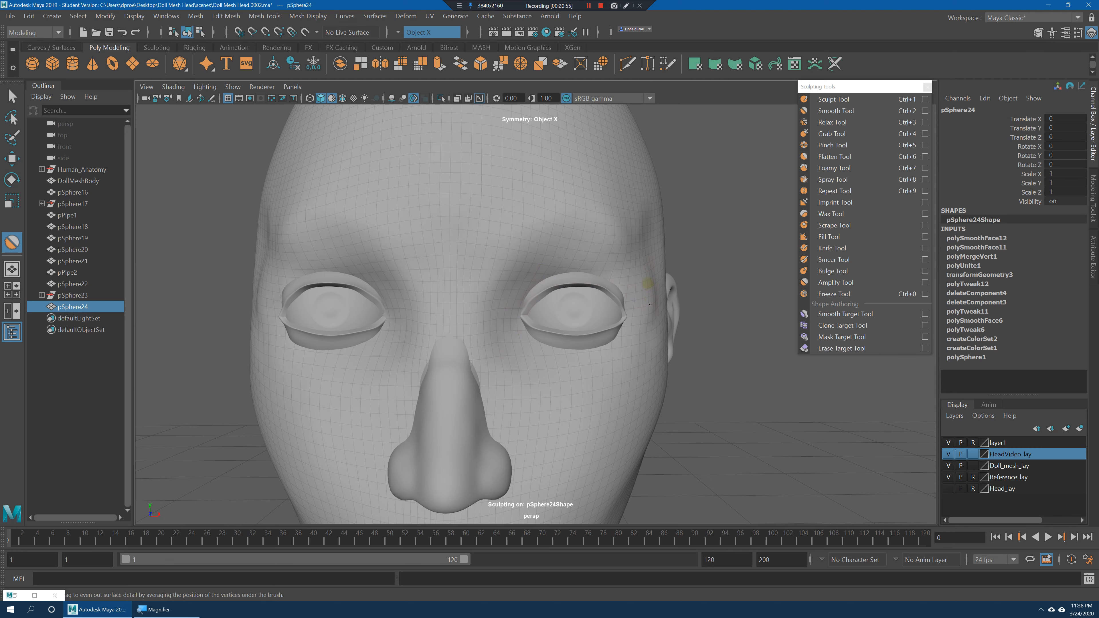
# Return to the Sculpt Tool, adjust its brush size and shape the brow area above the upper eyelids.
pyautogui.click(833, 99)
pyautogui.keyDown('alt'); pyautogui.moveTo(731, 185); pyautogui.dragTo(605, 273); pyautogui.keyUp('alt')
pyautogui.press('b')
pyautogui.moveTo(524, 271)
pyautogui.mouseDown()
pyautogui.moveTo(548, 270)
pyautogui.moveTo(582, 300)
pyautogui.moveTo(574, 292)
pyautogui.mouseUp()
pyautogui.keyDown('alt'); pyautogui.moveTo(573, 346); pyautogui.dragTo(582, 256); pyautogui.keyUp('alt')
pyautogui.moveTo(674, 165)
pyautogui.keyDown('alt'); pyautogui.mouseDown()
pyautogui.moveTo(318, 260)
pyautogui.moveTo(340, 303)
pyautogui.moveTo(321, 322)
pyautogui.moveTo(380, 304)
pyautogui.mouseUp(); pyautogui.keyUp('alt')
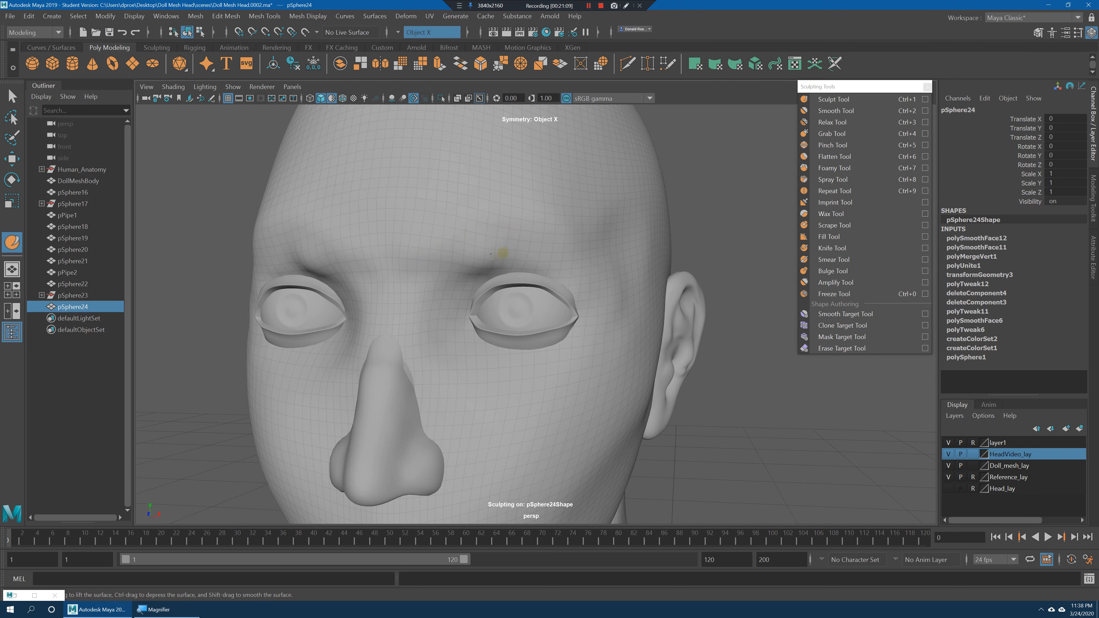
# Sculpt and smooth the brow, the upper eye sockets and the area around the outer eye corners.
pyautogui.moveTo(579, 263)
pyautogui.keyDown('alt'); pyautogui.mouseDown()
pyautogui.moveTo(609, 309)
pyautogui.moveTo(670, 331)
pyautogui.moveTo(646, 301)
pyautogui.mouseUp(); pyautogui.keyUp('alt')
pyautogui.moveTo(568, 271)
pyautogui.mouseDown()
pyautogui.moveTo(584, 254)
pyautogui.moveTo(617, 270)
pyautogui.mouseUp()
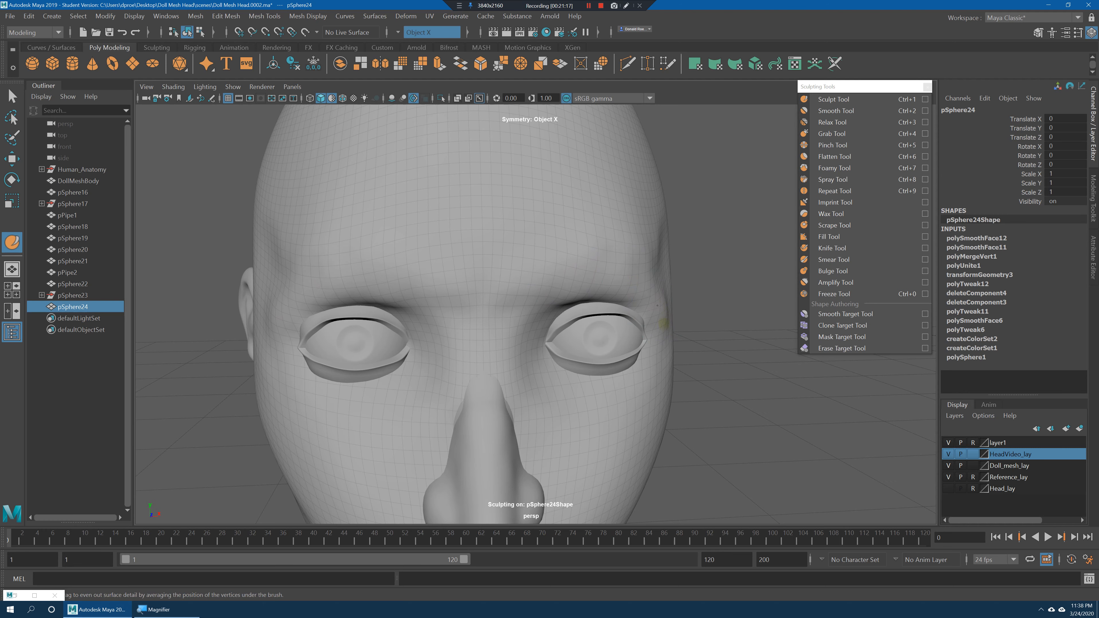
pyautogui.moveTo(679, 329)
pyautogui.keyDown('alt'); pyautogui.mouseDown()
pyautogui.moveTo(667, 307)
pyautogui.moveTo(587, 255)
pyautogui.mouseUp(); pyautogui.keyUp('alt')
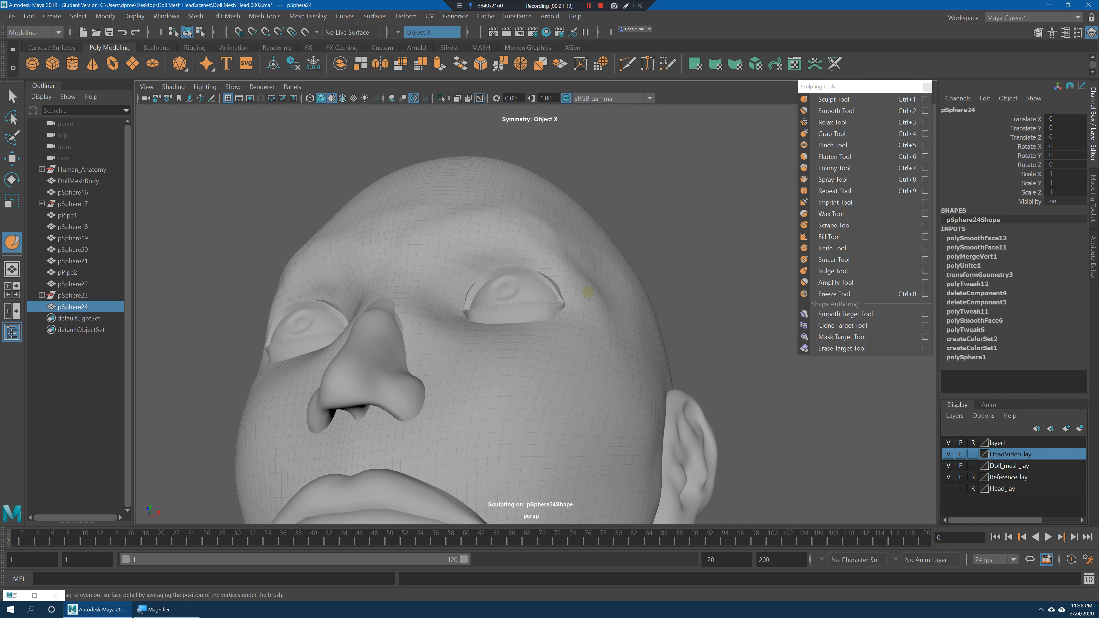
pyautogui.moveTo(436, 238)
pyautogui.keyDown('alt'); pyautogui.mouseDown()
pyautogui.moveTo(432, 354)
pyautogui.moveTo(481, 334)
pyautogui.moveTo(436, 356)
pyautogui.moveTo(445, 359)
pyautogui.mouseUp(); pyautogui.keyUp('alt')
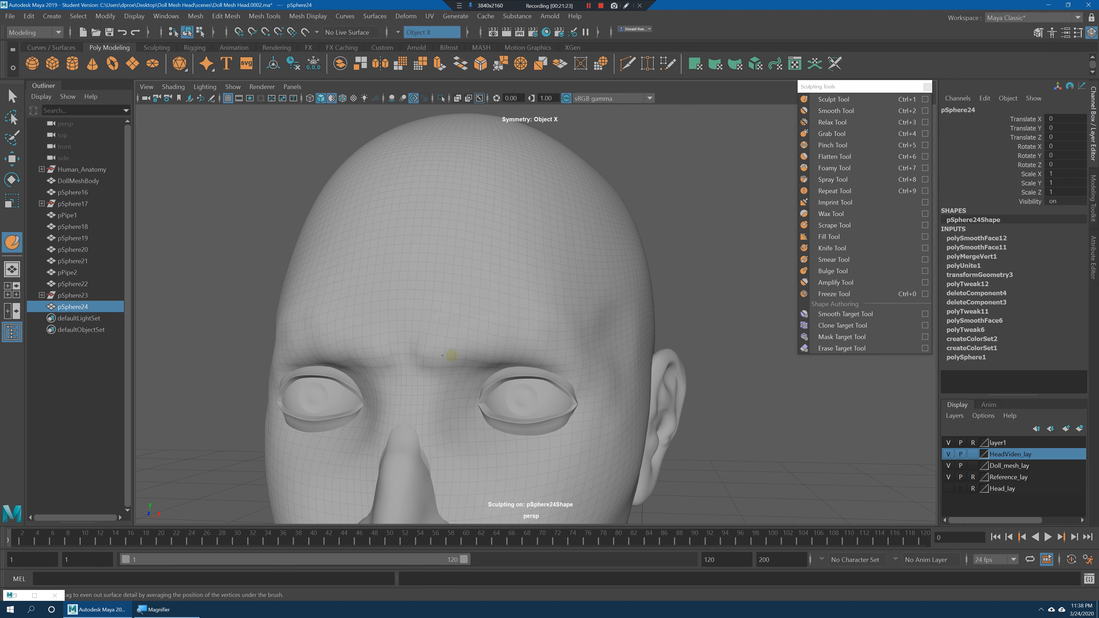
pyautogui.moveTo(577, 356)
pyautogui.keyDown('alt'); pyautogui.mouseDown()
pyautogui.moveTo(604, 344)
pyautogui.moveTo(508, 201)
pyautogui.mouseUp(); pyautogui.keyUp('alt')
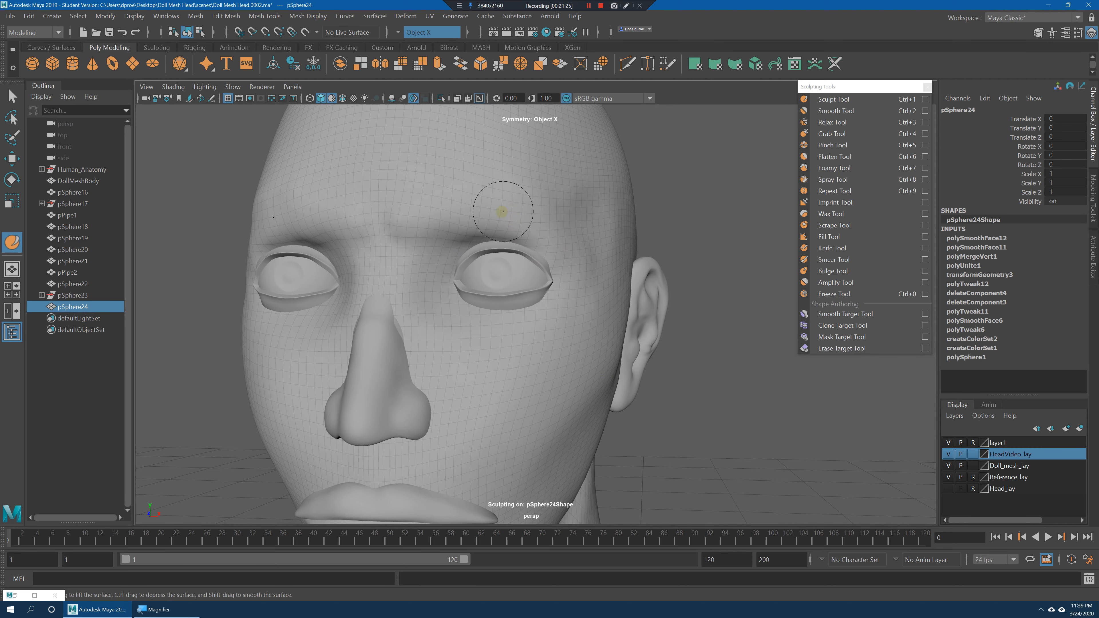
pyautogui.moveTo(576, 268)
pyautogui.mouseDown()
pyautogui.moveTo(589, 306)
pyautogui.moveTo(542, 253)
pyautogui.mouseUp()
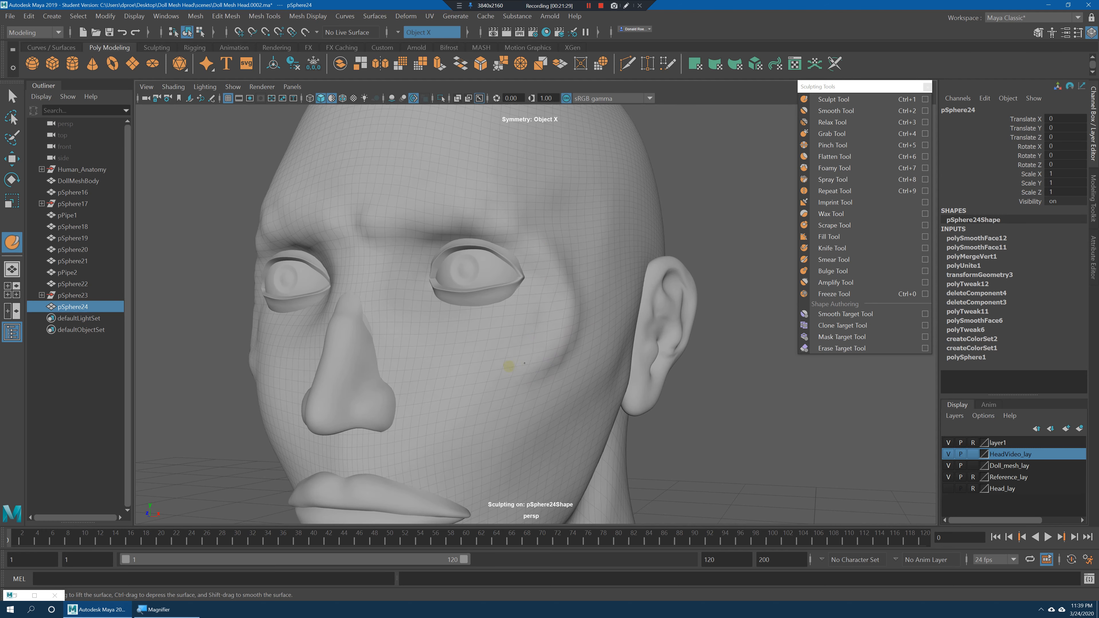
# Smooth the ridge over the cheekbones, adjust the brush size and carve hollows into both cheeks below the eyes.
pyautogui.moveTo(530, 383)
pyautogui.keyDown('shift'); pyautogui.mouseDown()
pyautogui.moveTo(527, 374)
pyautogui.moveTo(542, 371)
pyautogui.mouseUp(); pyautogui.keyUp('shift')
pyautogui.press('b')
pyautogui.moveTo(508, 435)
pyautogui.keyDown('ctrl'); pyautogui.mouseDown()
pyautogui.moveTo(554, 358)
pyautogui.moveTo(553, 382)
pyautogui.moveTo(571, 390)
pyautogui.moveTo(545, 366)
pyautogui.mouseUp(); pyautogui.keyUp('ctrl')
pyautogui.moveTo(566, 315)
pyautogui.keyDown('shift'); pyautogui.mouseDown()
pyautogui.moveTo(564, 333)
pyautogui.moveTo(564, 316)
pyautogui.mouseUp(); pyautogui.keyUp('shift')
pyautogui.moveTo(564, 316)
pyautogui.keyDown('ctrl'); pyautogui.mouseDown()
pyautogui.moveTo(559, 335)
pyautogui.moveTo(505, 373)
pyautogui.moveTo(510, 357)
pyautogui.moveTo(589, 368)
pyautogui.moveTo(569, 348)
pyautogui.moveTo(495, 373)
pyautogui.moveTo(459, 341)
pyautogui.moveTo(437, 339)
pyautogui.moveTo(484, 363)
pyautogui.mouseUp(); pyautogui.keyUp('ctrl')
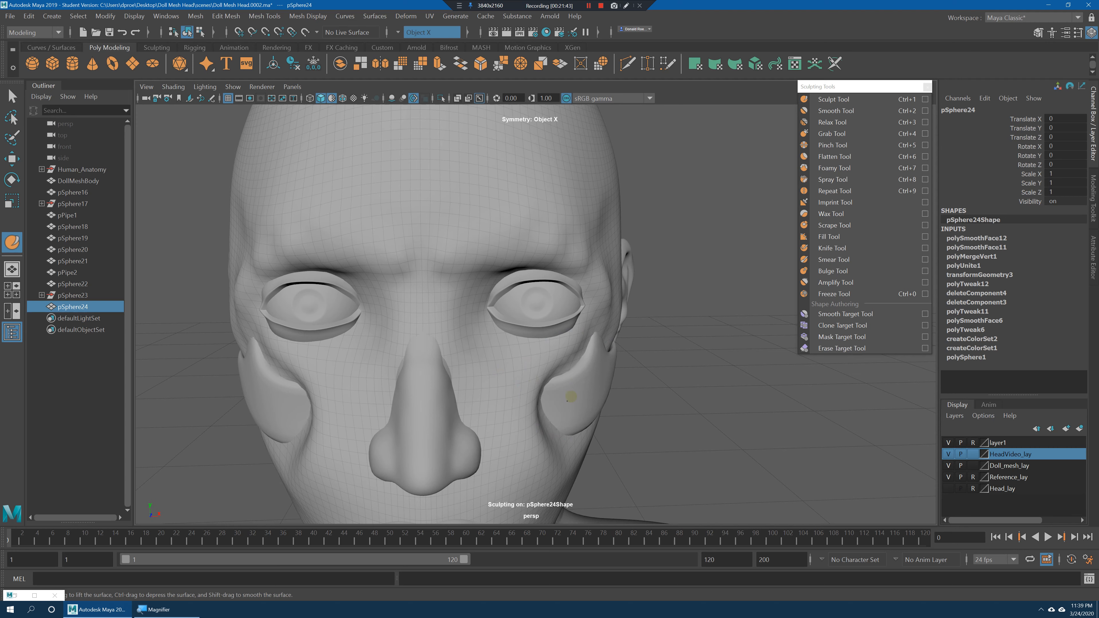
# Raise the carved cheek surface over the underlying forms and smooth the area beside the outer eye corners.
pyautogui.moveTo(569, 397); pyautogui.dragTo(573, 410)
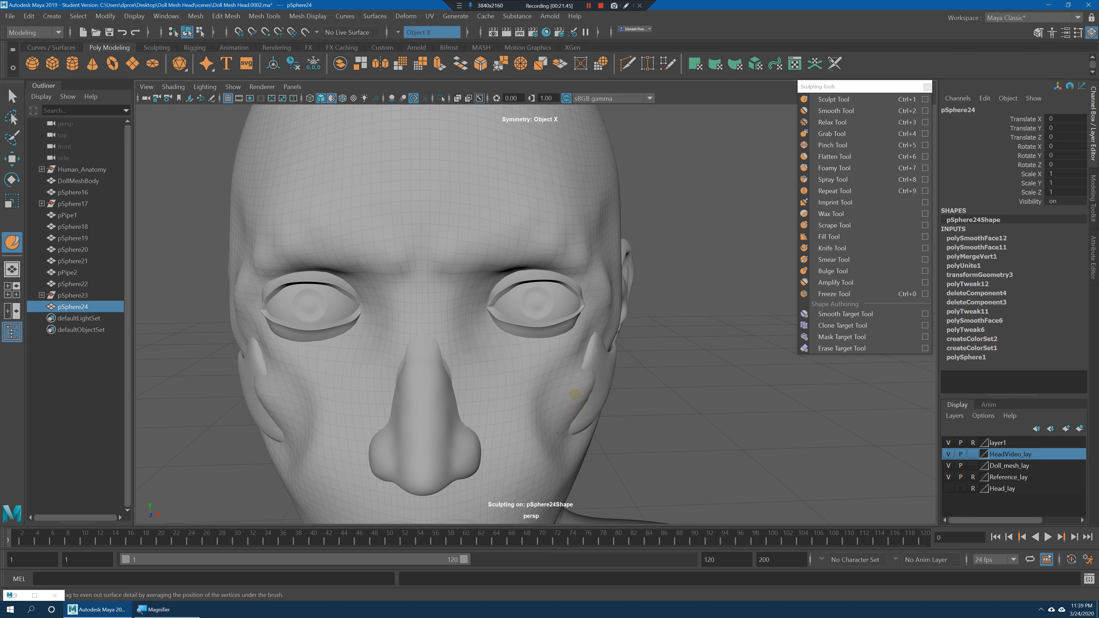
pyautogui.moveTo(610, 343)
pyautogui.mouseDown()
pyautogui.moveTo(585, 383)
pyautogui.moveTo(592, 345)
pyautogui.moveTo(575, 312)
pyautogui.moveTo(591, 357)
pyautogui.mouseUp()
pyautogui.moveTo(631, 368)
pyautogui.keyDown('alt'); pyautogui.mouseDown()
pyautogui.moveTo(598, 361)
pyautogui.moveTo(585, 343)
pyautogui.moveTo(504, 370)
pyautogui.moveTo(533, 312)
pyautogui.moveTo(559, 367)
pyautogui.mouseUp(); pyautogui.keyUp('alt')
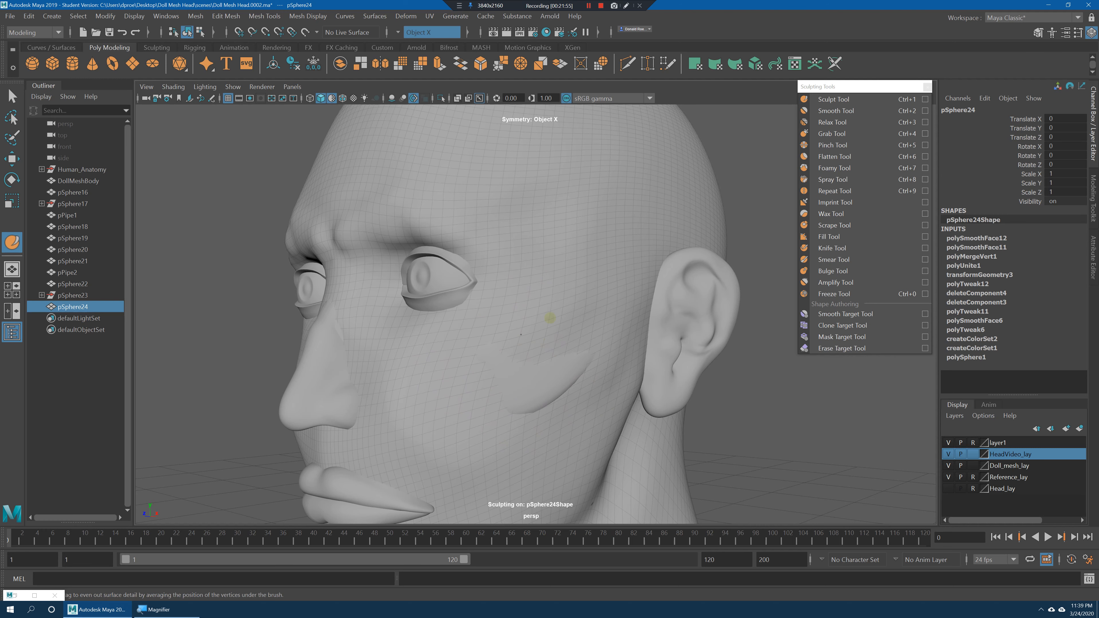
pyautogui.keyDown('alt'); pyautogui.moveTo(485, 321); pyautogui.dragTo(527, 354); pyautogui.keyUp('alt')
pyautogui.moveTo(469, 236)
pyautogui.keyDown('shift'); pyautogui.mouseDown()
pyautogui.moveTo(437, 245)
pyautogui.moveTo(512, 251)
pyautogui.moveTo(480, 265)
pyautogui.mouseUp(); pyautogui.keyUp('shift')
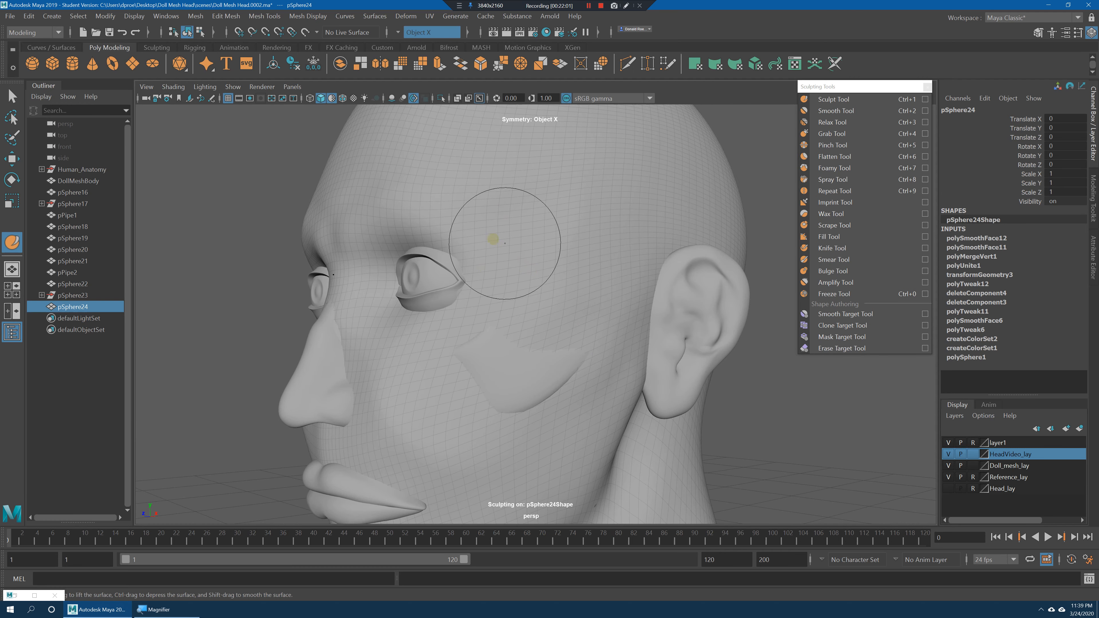
# Adjust the brush size and build up the cheekbones from the temples down across the cheeks with broad strokes.
pyautogui.press('b')
pyautogui.moveTo(501, 235)
pyautogui.mouseDown()
pyautogui.moveTo(468, 233)
pyautogui.moveTo(497, 301)
pyautogui.mouseUp()
pyautogui.moveTo(463, 210)
pyautogui.mouseDown()
pyautogui.moveTo(550, 330)
pyautogui.moveTo(493, 402)
pyautogui.mouseUp()
pyautogui.moveTo(512, 209)
pyautogui.mouseDown()
pyautogui.moveTo(567, 383)
pyautogui.moveTo(536, 395)
pyautogui.mouseUp()
pyautogui.moveTo(510, 274)
pyautogui.mouseDown()
pyautogui.moveTo(475, 371)
pyautogui.moveTo(452, 398)
pyautogui.mouseUp()
# Smooth the cheekbones and blend them into the temples and lower cheeks, adjusting the brush size.
pyautogui.moveTo(534, 314)
pyautogui.keyDown('alt'); pyautogui.mouseDown()
pyautogui.moveTo(559, 319)
pyautogui.moveTo(589, 299)
pyautogui.mouseUp(); pyautogui.keyUp('alt')
pyautogui.press('b')
pyautogui.keyDown('shift'); pyautogui.moveTo(581, 256); pyautogui.dragTo(570, 253); pyautogui.keyUp('shift')
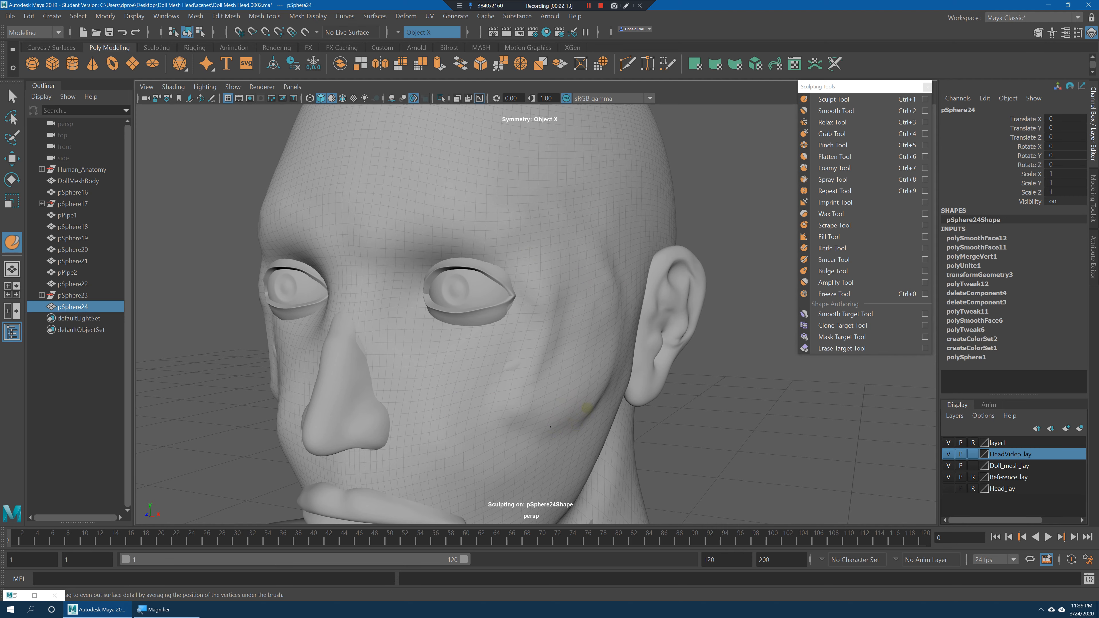
pyautogui.keyDown('alt'); pyautogui.moveTo(587, 407); pyautogui.dragTo(582, 381); pyautogui.keyUp('alt')
pyautogui.keyDown('alt'); pyautogui.moveTo(523, 309); pyautogui.dragTo(558, 310); pyautogui.keyUp('alt')
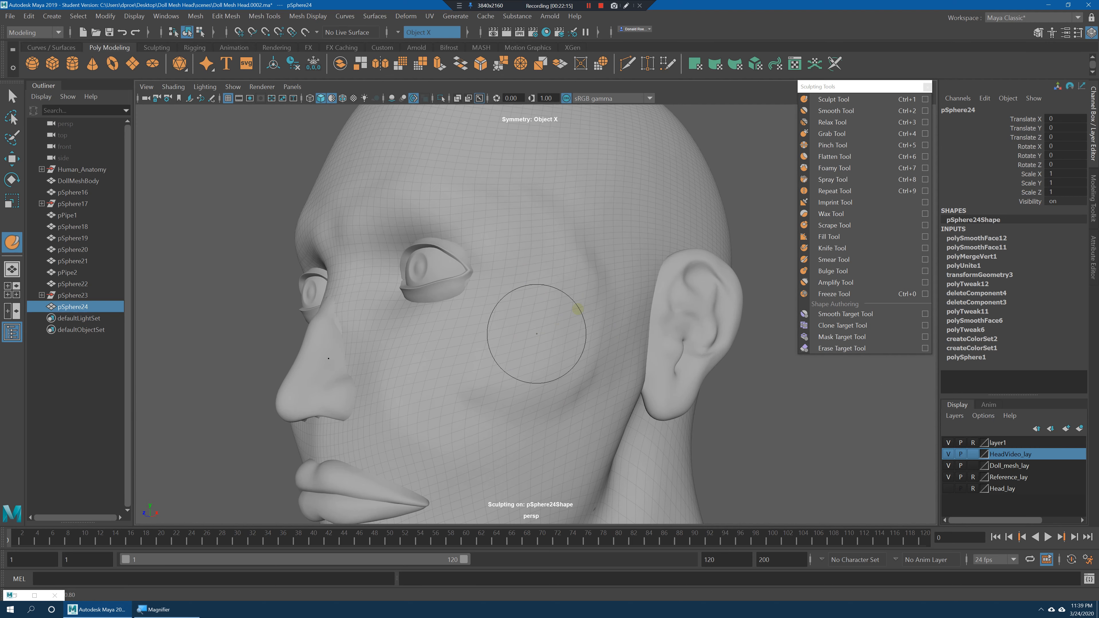
pyautogui.moveTo(487, 384)
pyautogui.keyDown('alt'); pyautogui.mouseDown()
pyautogui.moveTo(562, 400)
pyautogui.moveTo(559, 375)
pyautogui.mouseUp(); pyautogui.keyUp('alt')
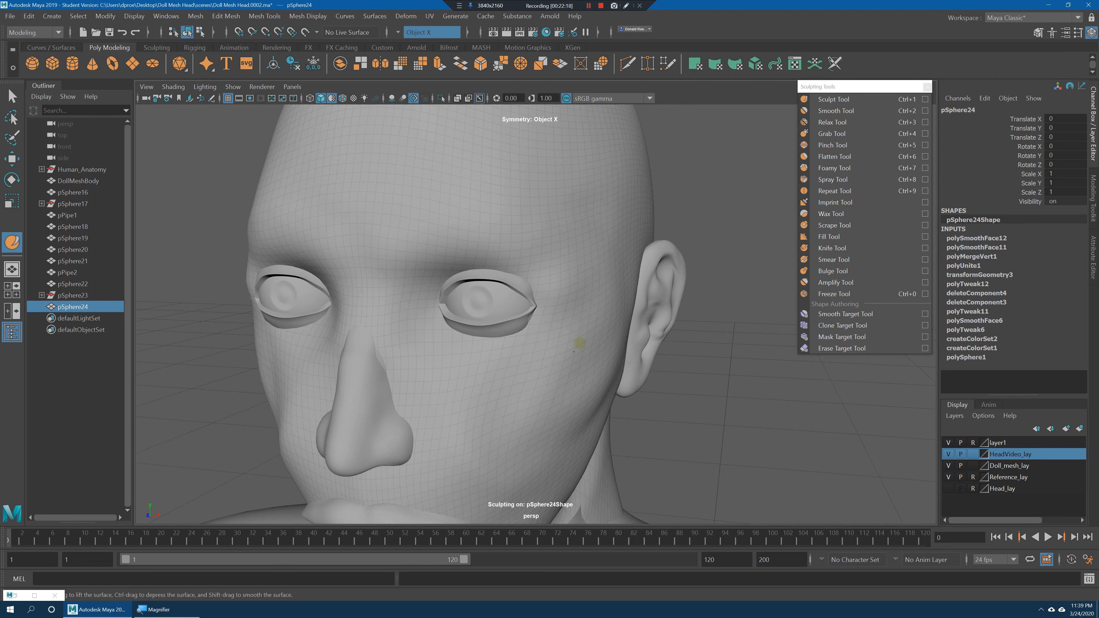
pyautogui.moveTo(589, 298)
pyautogui.keyDown('alt'); pyautogui.mouseDown()
pyautogui.moveTo(606, 319)
pyautogui.moveTo(610, 364)
pyautogui.mouseUp(); pyautogui.keyUp('alt')
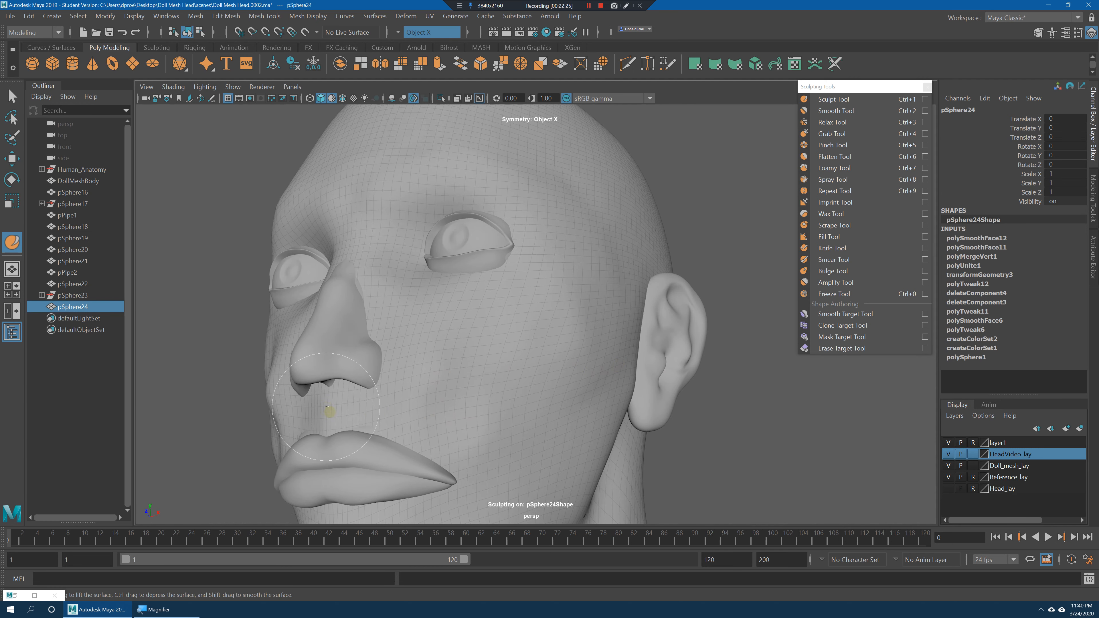
# Refine the surface around the mouth corners and below the lips, adjusting the brush size for the smaller forms.
pyautogui.moveTo(430, 381)
pyautogui.keyDown('alt'); pyautogui.mouseDown()
pyautogui.moveTo(513, 298)
pyautogui.moveTo(491, 334)
pyautogui.moveTo(535, 327)
pyautogui.moveTo(542, 352)
pyautogui.moveTo(497, 349)
pyautogui.mouseUp(); pyautogui.keyUp('alt')
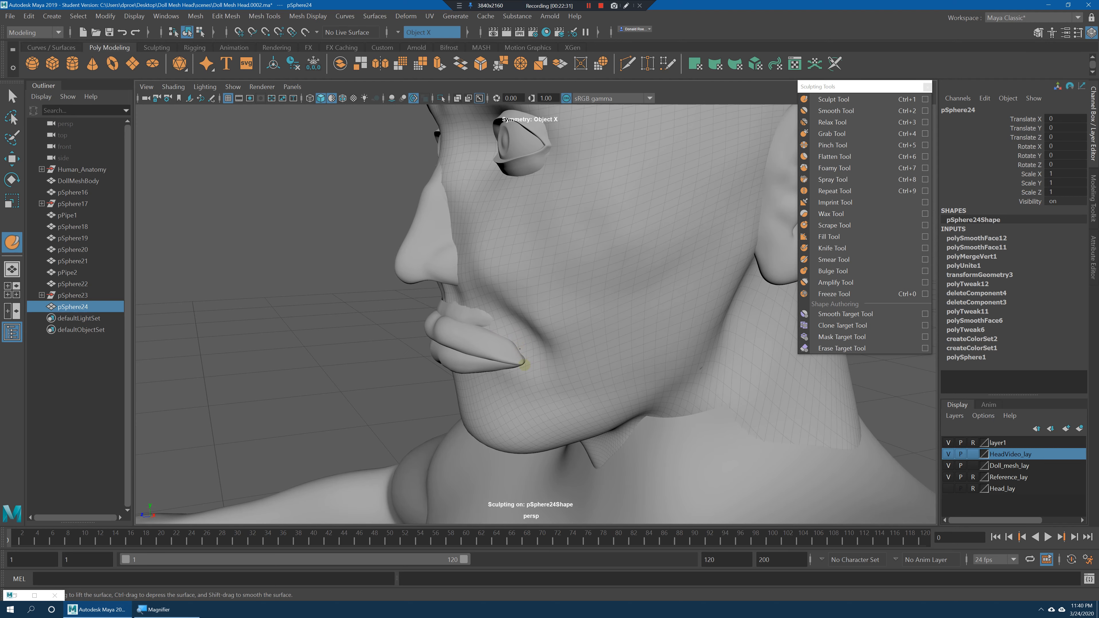
pyautogui.keyDown('alt'); pyautogui.moveTo(450, 320); pyautogui.dragTo(456, 278); pyautogui.keyUp('alt')
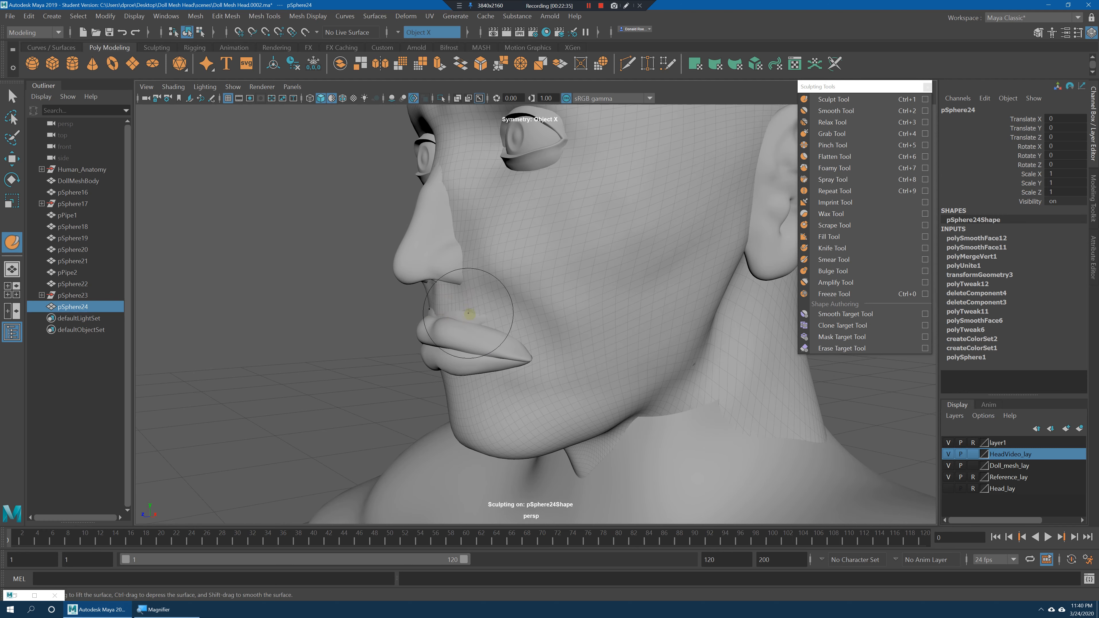
pyautogui.moveTo(440, 298)
pyautogui.keyDown('alt'); pyautogui.mouseDown()
pyautogui.moveTo(441, 319)
pyautogui.moveTo(482, 302)
pyautogui.moveTo(535, 342)
pyautogui.moveTo(538, 362)
pyautogui.moveTo(552, 338)
pyautogui.moveTo(481, 327)
pyautogui.mouseUp(); pyautogui.keyUp('alt')
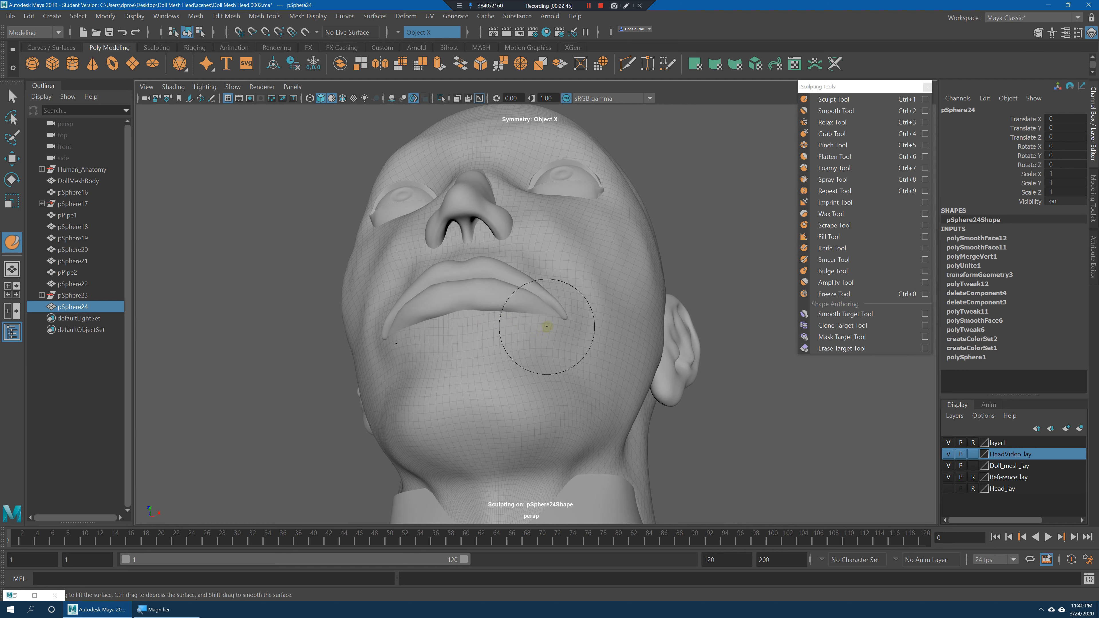
pyautogui.press('b')
pyautogui.moveTo(506, 310)
pyautogui.mouseDown()
pyautogui.moveTo(490, 313)
pyautogui.moveTo(512, 314)
pyautogui.mouseUp()
pyautogui.moveTo(493, 326)
pyautogui.keyDown('alt'); pyautogui.mouseDown()
pyautogui.moveTo(549, 315)
pyautogui.moveTo(562, 353)
pyautogui.moveTo(448, 332)
pyautogui.mouseUp(); pyautogui.keyUp('alt')
pyautogui.moveTo(563, 366)
pyautogui.keyDown('alt'); pyautogui.mouseDown()
pyautogui.moveTo(545, 365)
pyautogui.moveTo(546, 337)
pyautogui.moveTo(582, 346)
pyautogui.moveTo(526, 354)
pyautogui.moveTo(550, 355)
pyautogui.moveTo(514, 392)
pyautogui.moveTo(478, 394)
pyautogui.mouseUp(); pyautogui.keyUp('alt')
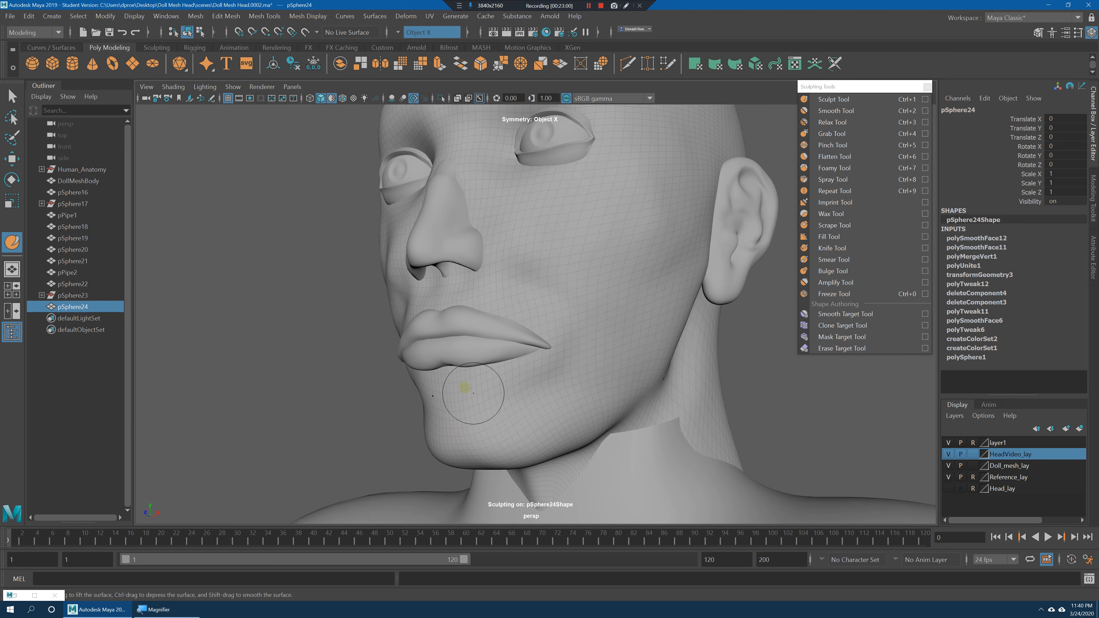
# Sculpt and smooth the chin, the jawline and the underside of the jaw.
pyautogui.moveTo(457, 394)
pyautogui.mouseDown()
pyautogui.moveTo(488, 442)
pyautogui.moveTo(618, 437)
pyautogui.moveTo(536, 433)
pyautogui.moveTo(566, 440)
pyautogui.mouseUp()
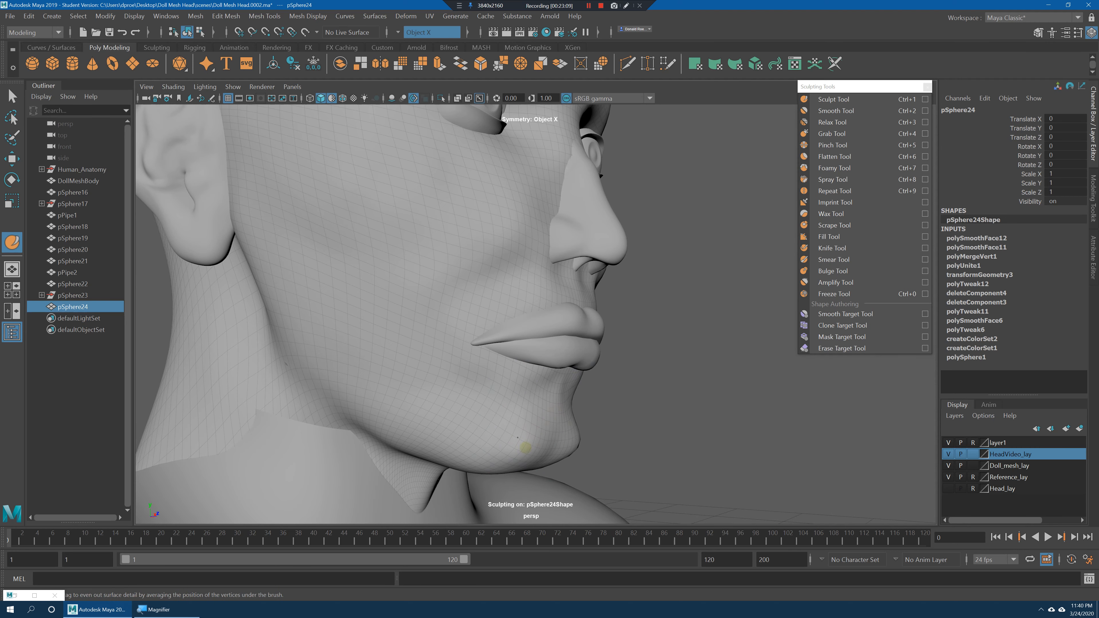
pyautogui.moveTo(592, 442)
pyautogui.keyDown('alt'); pyautogui.mouseDown()
pyautogui.moveTo(590, 408)
pyautogui.moveTo(658, 422)
pyautogui.moveTo(644, 407)
pyautogui.mouseUp(); pyautogui.keyUp('alt')
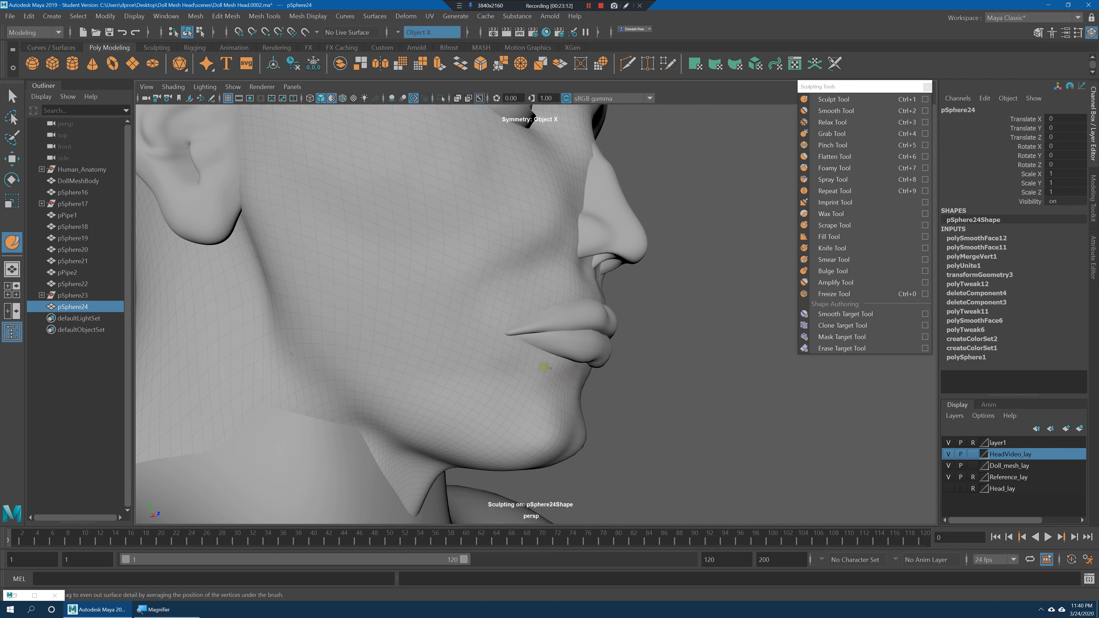
pyautogui.moveTo(564, 380)
pyautogui.keyDown('alt'); pyautogui.mouseDown()
pyautogui.moveTo(528, 331)
pyautogui.moveTo(527, 344)
pyautogui.mouseUp(); pyautogui.keyUp('alt')
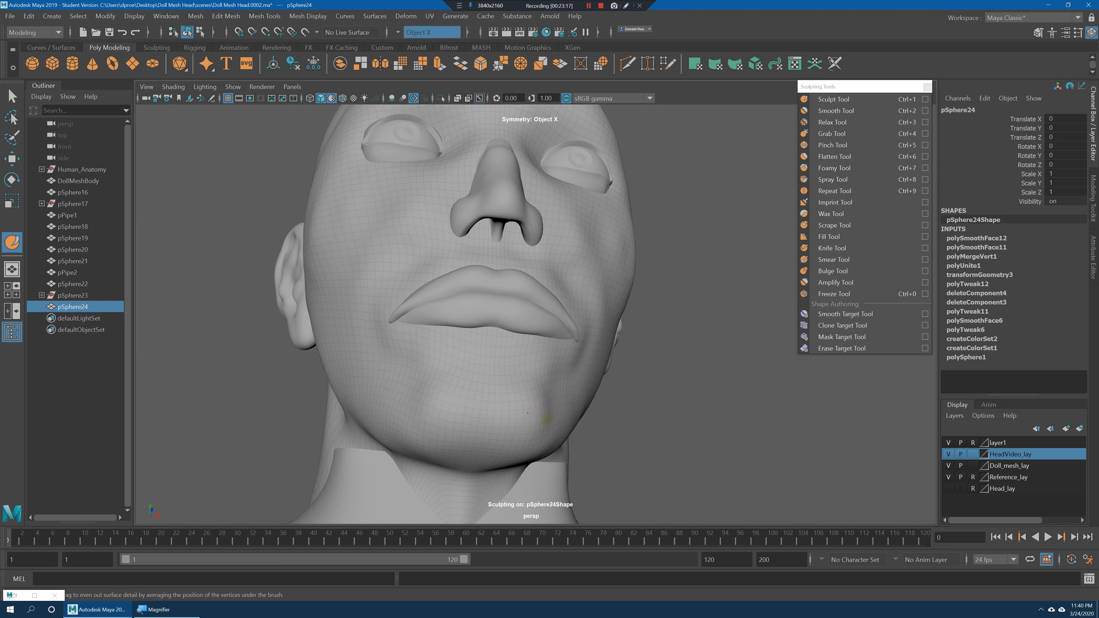
pyautogui.keyDown('alt'); pyautogui.moveTo(546, 419); pyautogui.dragTo(542, 410); pyautogui.keyUp('alt')
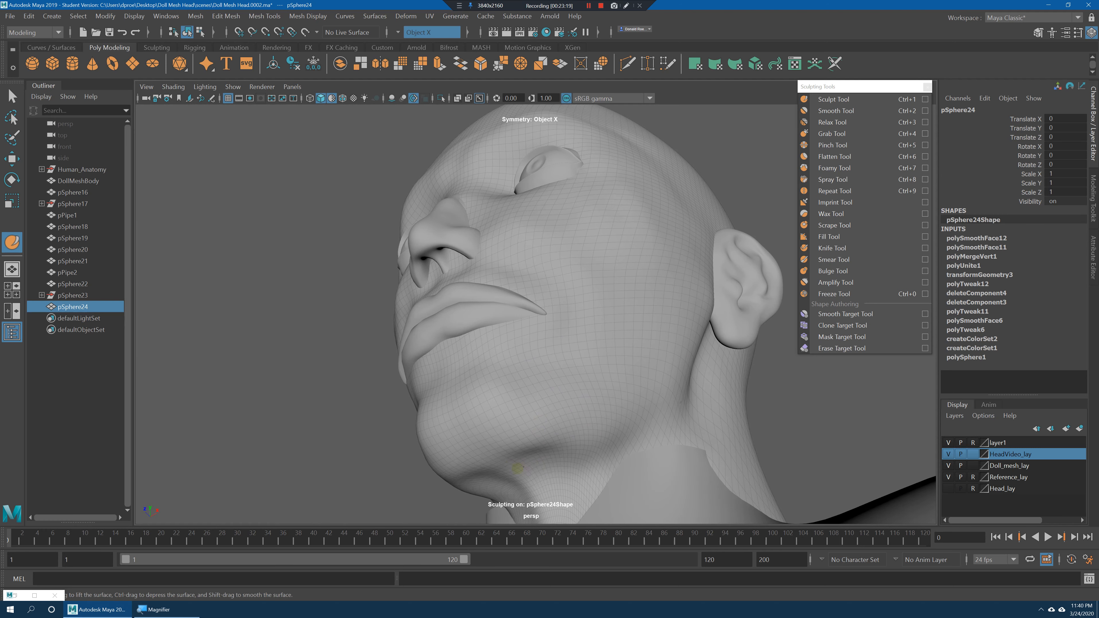
pyautogui.moveTo(641, 429)
pyautogui.mouseDown()
pyautogui.moveTo(682, 404)
pyautogui.moveTo(663, 385)
pyautogui.moveTo(694, 386)
pyautogui.moveTo(643, 373)
pyautogui.moveTo(654, 377)
pyautogui.mouseUp()
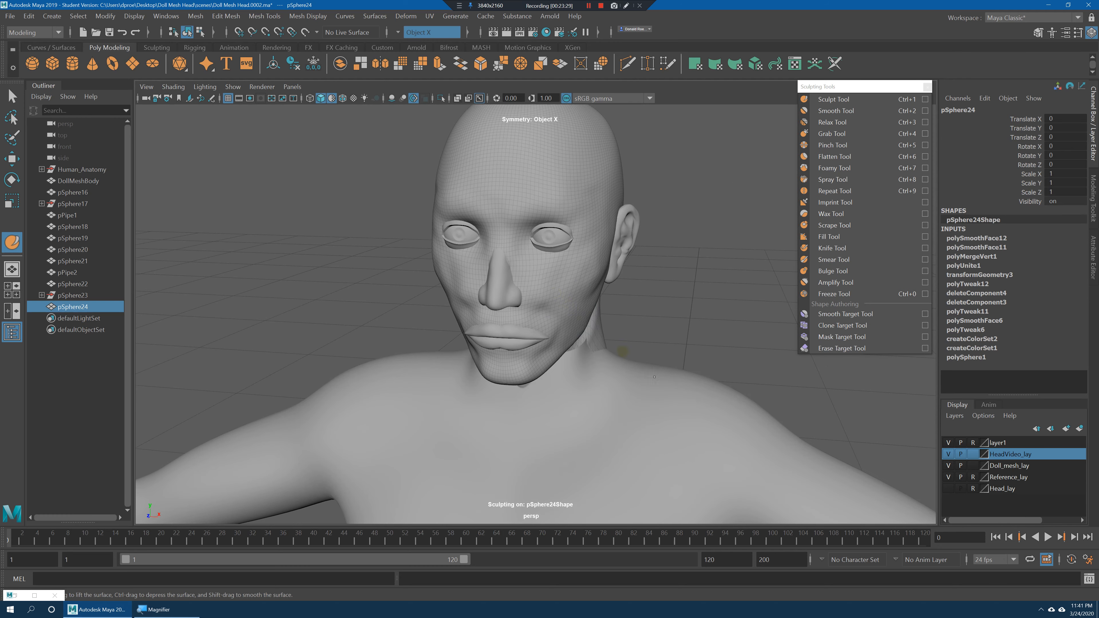
# Review the head's overall proportions, switch to the Bulge Tool and adjust its brush size over the cheek.
pyautogui.moveTo(584, 208)
pyautogui.keyDown('alt'); pyautogui.mouseDown()
pyautogui.moveTo(560, 345)
pyautogui.moveTo(535, 326)
pyautogui.moveTo(532, 343)
pyautogui.moveTo(520, 298)
pyautogui.mouseUp(); pyautogui.keyUp('alt')
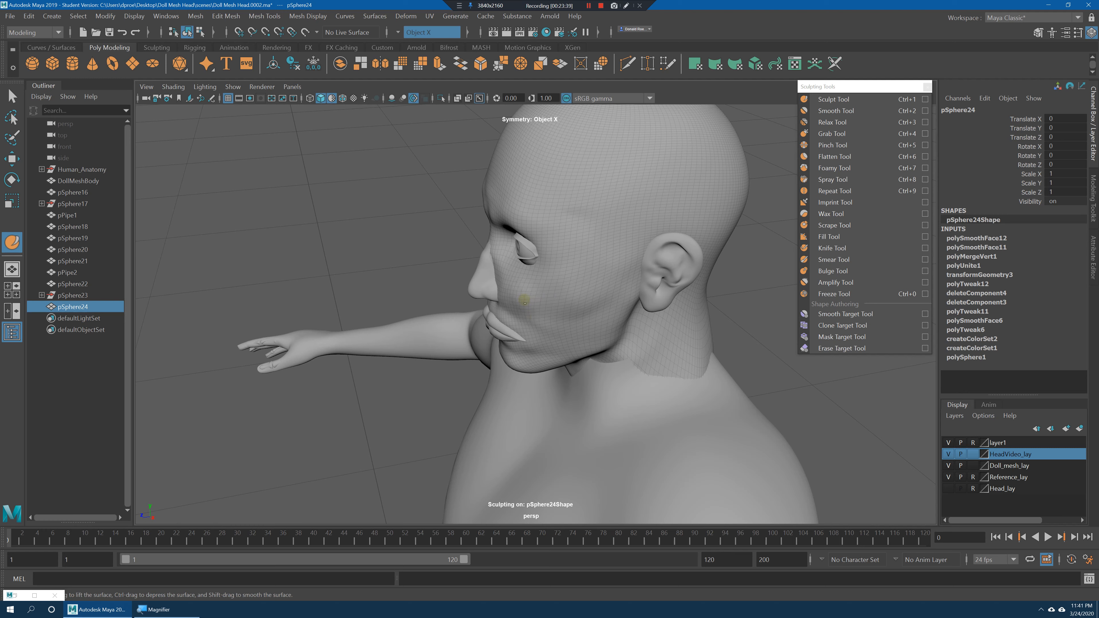
pyautogui.moveTo(554, 310)
pyautogui.keyDown('alt'); pyautogui.mouseDown()
pyautogui.moveTo(517, 297)
pyautogui.moveTo(590, 302)
pyautogui.mouseUp(); pyautogui.keyUp('alt')
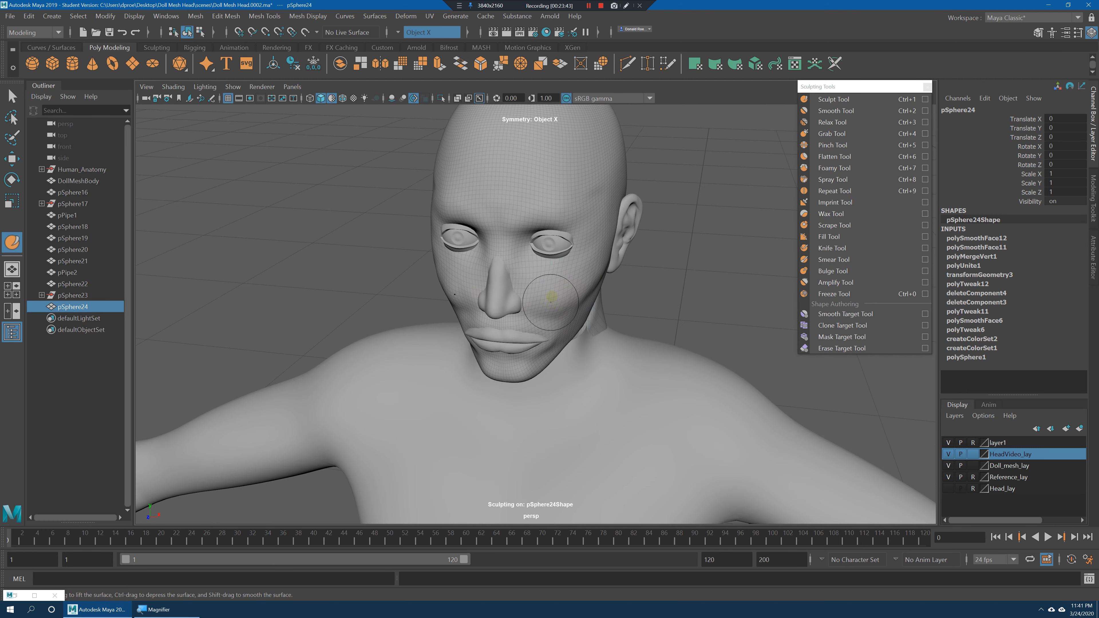
pyautogui.keyDown('alt'); pyautogui.moveTo(594, 303); pyautogui.dragTo(570, 279); pyautogui.keyUp('alt')
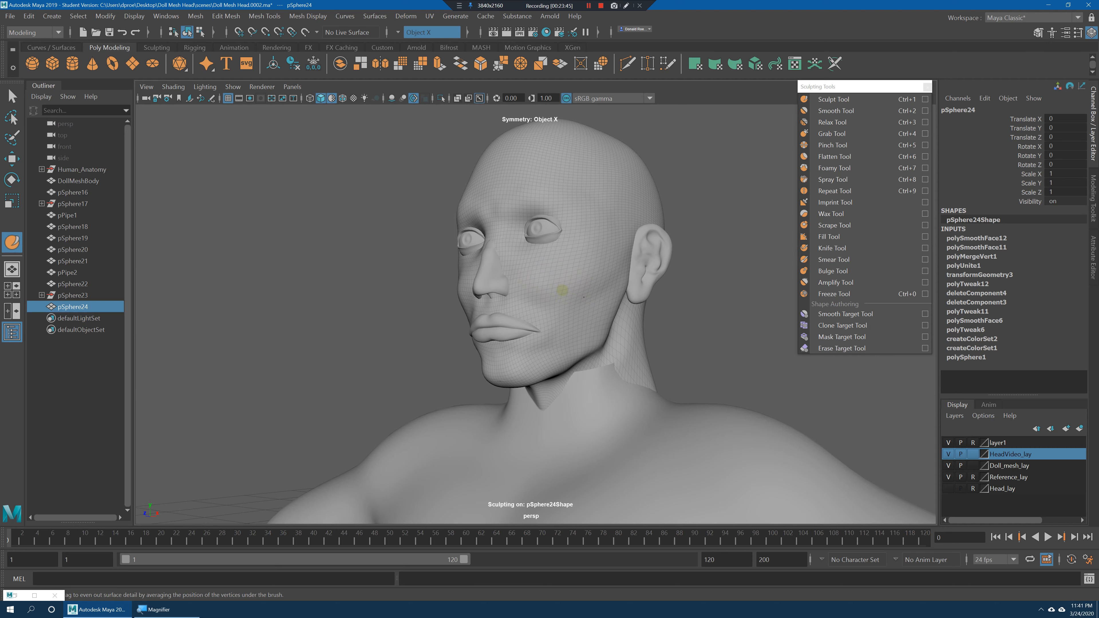
pyautogui.click(832, 270)
pyautogui.press('b')
pyautogui.moveTo(555, 279)
pyautogui.mouseDown()
pyautogui.moveTo(581, 315)
pyautogui.moveTo(566, 300)
pyautogui.moveTo(576, 294)
pyautogui.moveTo(572, 317)
pyautogui.moveTo(552, 289)
pyautogui.moveTo(589, 307)
pyautogui.moveTo(555, 310)
pyautogui.moveTo(633, 305)
pyautogui.mouseUp()
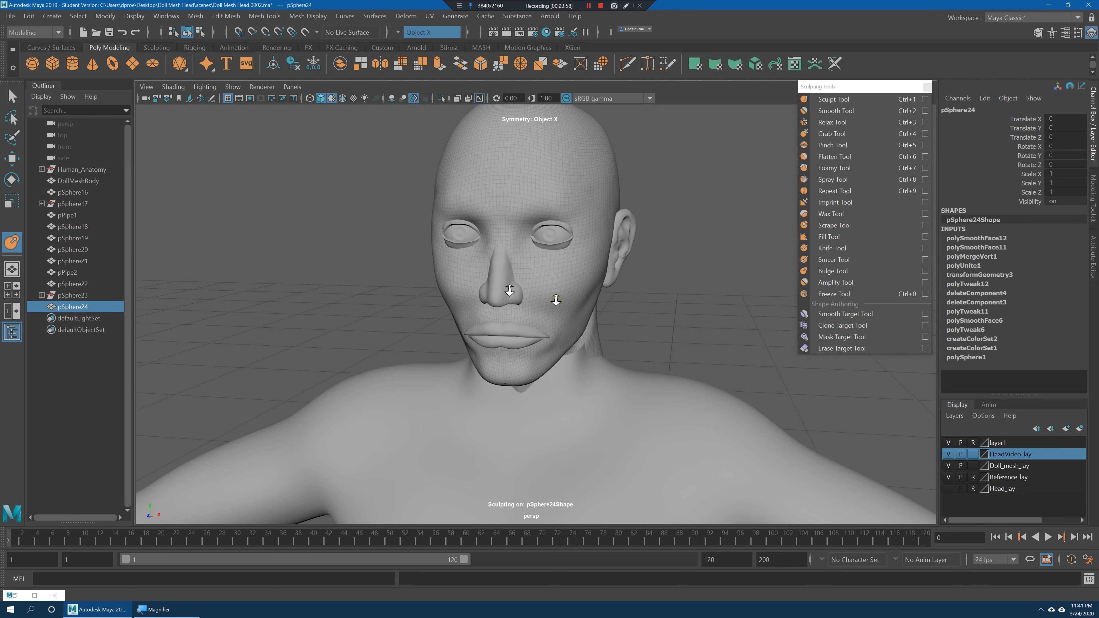
# Return to the Sculpt Tool, reduce its brush size and shape the face surface beside the nose.
pyautogui.keyDown('alt'); pyautogui.moveTo(555, 299); pyautogui.dragTo(566, 295, button='right'); pyautogui.keyUp('alt')
pyautogui.keyDown('alt'); pyautogui.moveTo(567, 294); pyautogui.dragTo(546, 306); pyautogui.keyUp('alt')
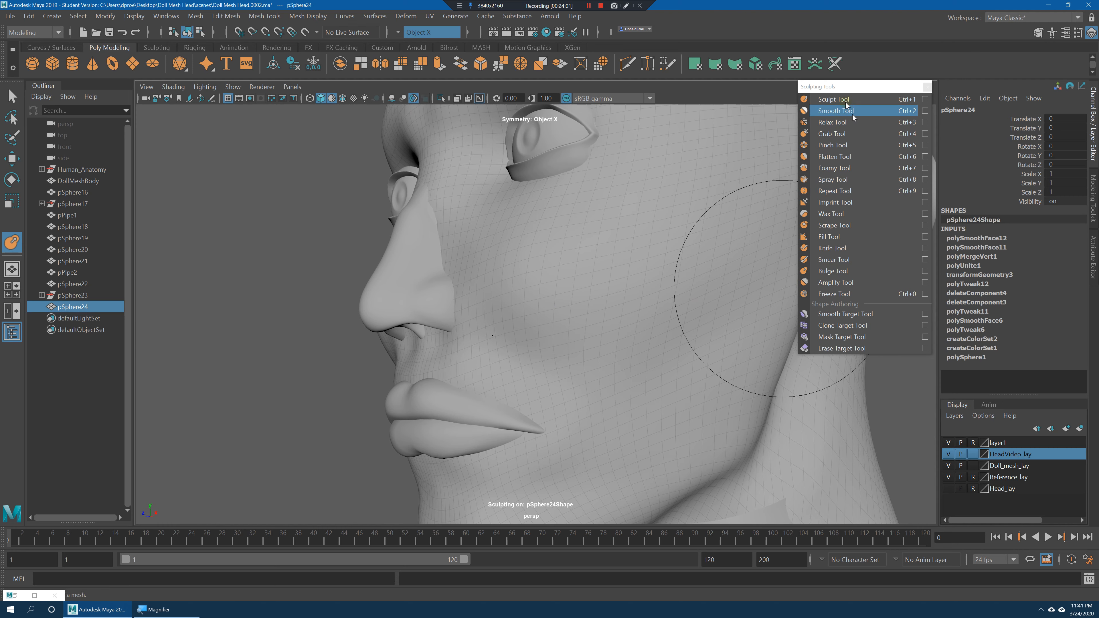
pyautogui.click(867, 98)
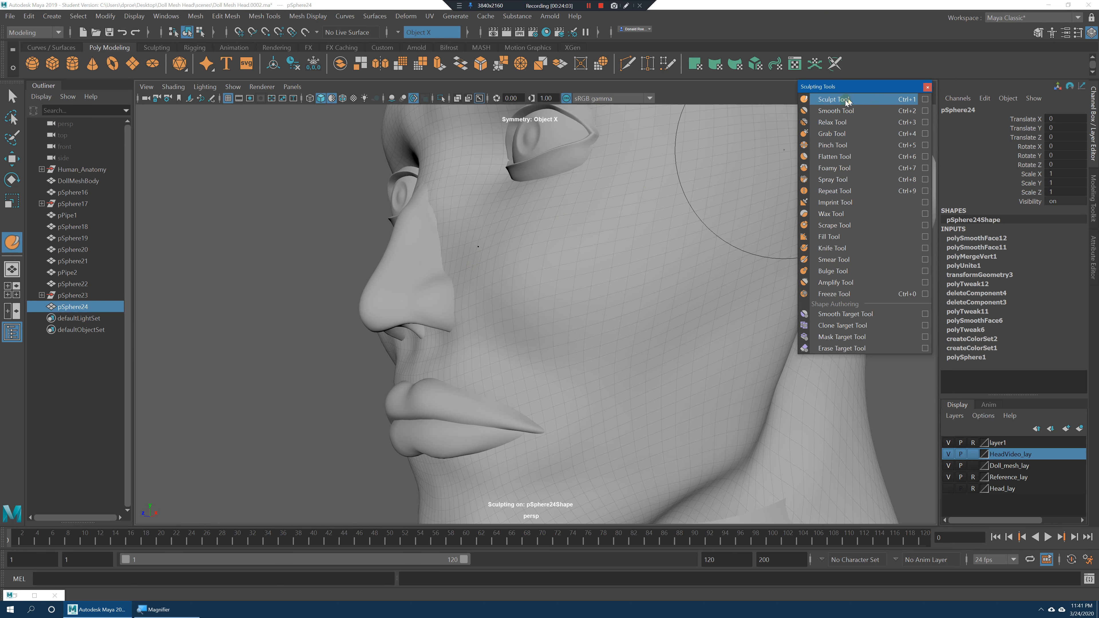
pyautogui.press('b')
pyautogui.moveTo(461, 279)
pyautogui.mouseDown()
pyautogui.moveTo(381, 285)
pyautogui.moveTo(436, 295)
pyautogui.mouseUp()
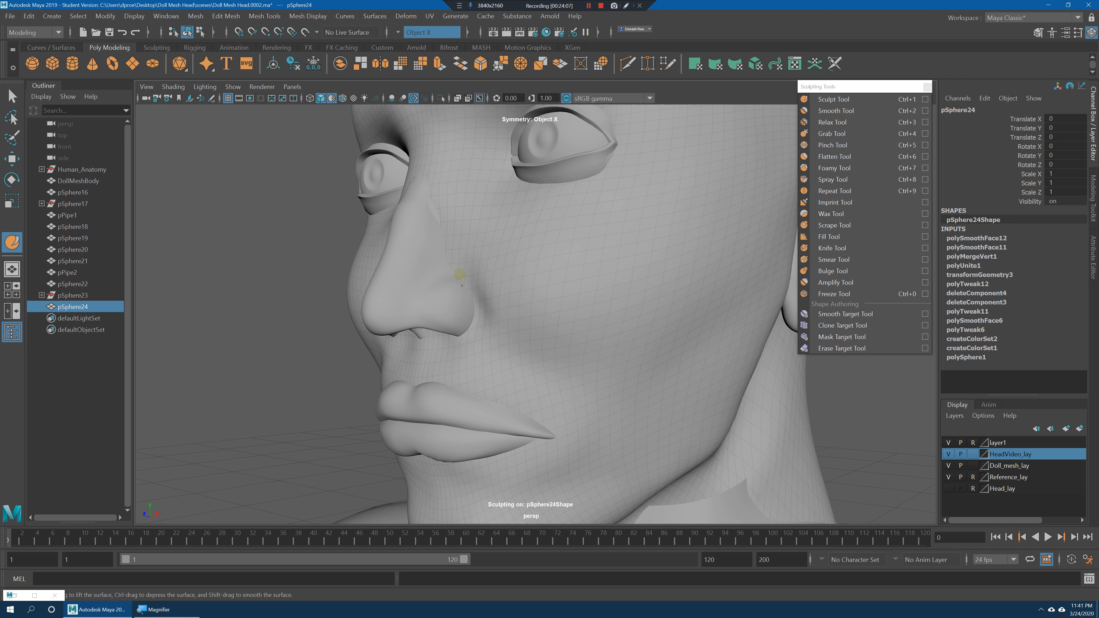
# Smooth the face surface along the side of the nose from the nostril up to the bridge.
pyautogui.keyDown('shift'); pyautogui.moveTo(455, 255); pyautogui.dragTo(436, 222); pyautogui.keyUp('shift')
pyautogui.moveTo(503, 315)
pyautogui.keyDown('alt'); pyautogui.mouseDown()
pyautogui.moveTo(498, 334)
pyautogui.moveTo(463, 328)
pyautogui.mouseUp(); pyautogui.keyUp('alt')
pyautogui.moveTo(438, 286)
pyautogui.keyDown('shift'); pyautogui.mouseDown()
pyautogui.moveTo(409, 206)
pyautogui.moveTo(425, 214)
pyautogui.mouseUp(); pyautogui.keyUp('shift')
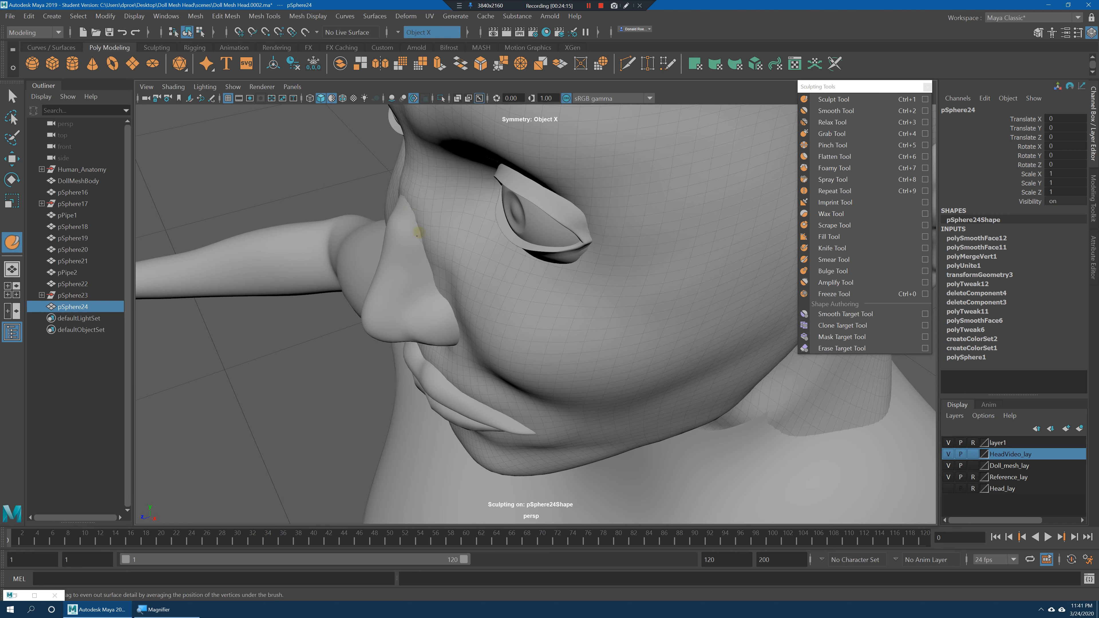
pyautogui.keyDown('alt'); pyautogui.moveTo(450, 289); pyautogui.dragTo(461, 255); pyautogui.keyUp('alt')
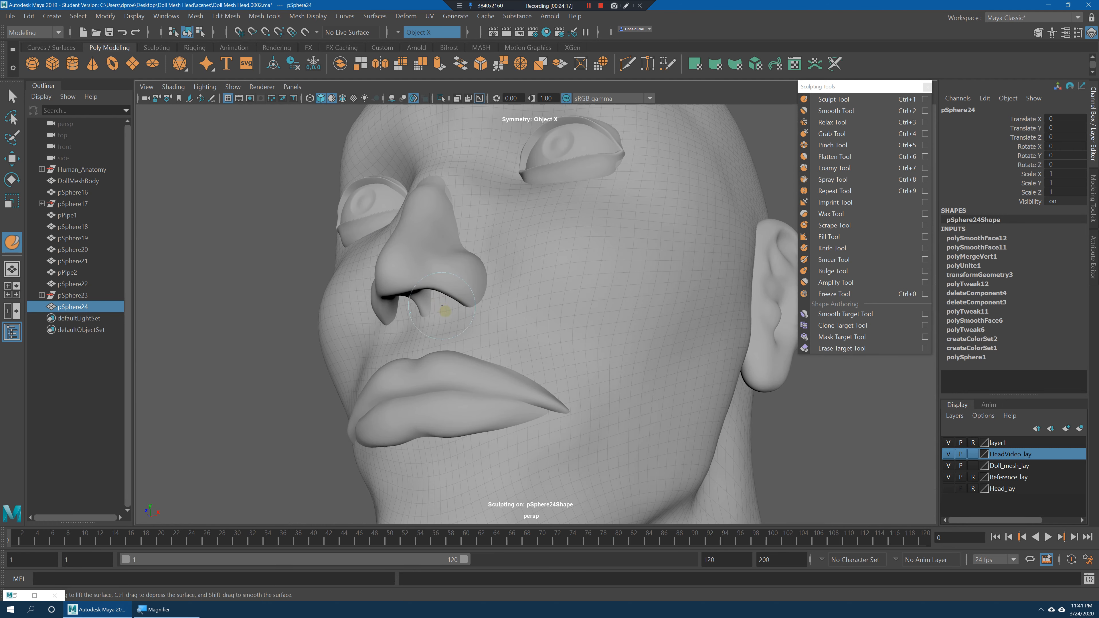
pyautogui.keyDown('alt'); pyautogui.moveTo(519, 300); pyautogui.dragTo(483, 309); pyautogui.keyUp('alt')
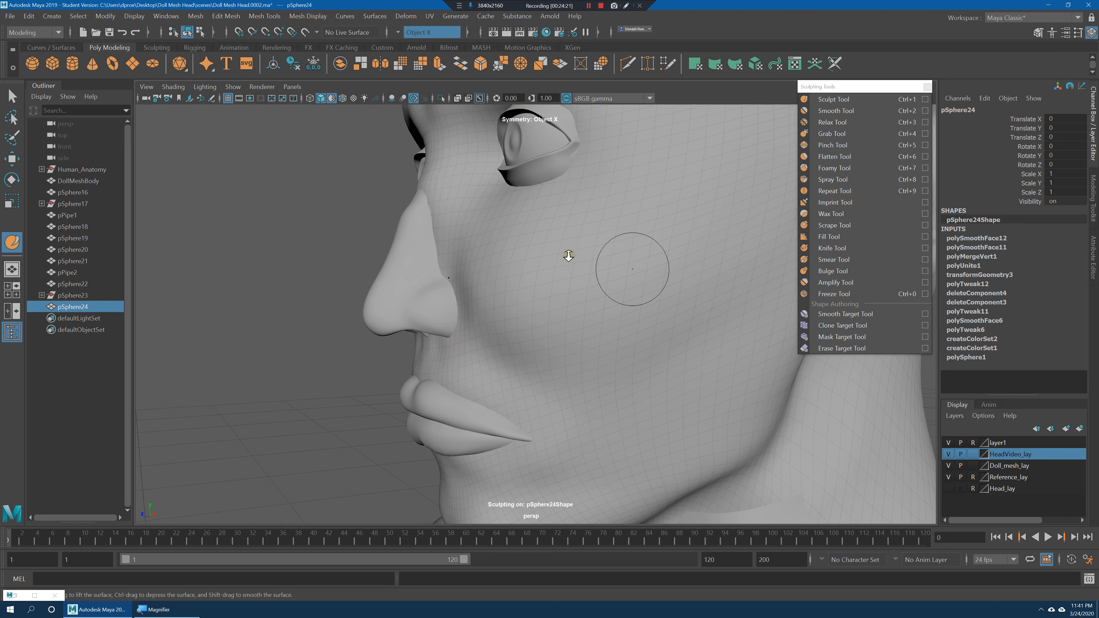
# Sculpt the inner eye corners and the area beneath the lower eyelids, blending them toward the nose and cheeks.
pyautogui.keyDown('alt'); pyautogui.moveTo(566, 255); pyautogui.dragTo(589, 277); pyautogui.keyUp('alt')
pyautogui.keyDown('alt'); pyautogui.moveTo(589, 277); pyautogui.dragTo(578, 267, button='right'); pyautogui.keyUp('alt')
pyautogui.moveTo(579, 268)
pyautogui.keyDown('alt'); pyautogui.mouseDown()
pyautogui.moveTo(594, 267)
pyautogui.moveTo(592, 255)
pyautogui.mouseUp(); pyautogui.keyUp('alt')
pyautogui.keyDown('alt'); pyautogui.moveTo(591, 255); pyautogui.dragTo(589, 285, button='right'); pyautogui.keyUp('alt')
pyautogui.keyDown('alt'); pyautogui.moveTo(522, 233); pyautogui.dragTo(503, 246); pyautogui.keyUp('alt')
pyautogui.moveTo(503, 246)
pyautogui.keyDown('alt'); pyautogui.mouseDown(button='right')
pyautogui.moveTo(528, 268)
pyautogui.moveTo(495, 265)
pyautogui.mouseUp(button='right'); pyautogui.keyUp('alt')
pyautogui.keyDown('alt'); pyautogui.moveTo(495, 265); pyautogui.dragTo(476, 280); pyautogui.keyUp('alt')
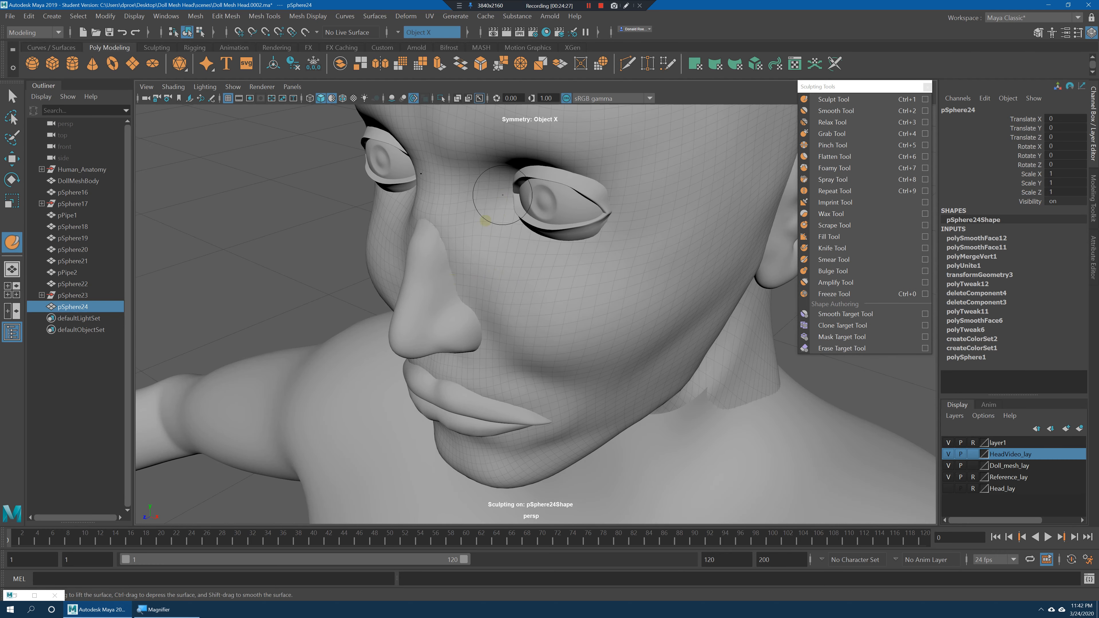
pyautogui.keyDown('alt'); pyautogui.moveTo(535, 255); pyautogui.dragTo(539, 258); pyautogui.keyUp('alt')
pyautogui.moveTo(606, 198); pyautogui.dragTo(586, 181)
pyautogui.moveTo(623, 233)
pyautogui.keyDown('alt'); pyautogui.mouseDown()
pyautogui.moveTo(596, 187)
pyautogui.moveTo(561, 212)
pyautogui.mouseUp(); pyautogui.keyUp('alt')
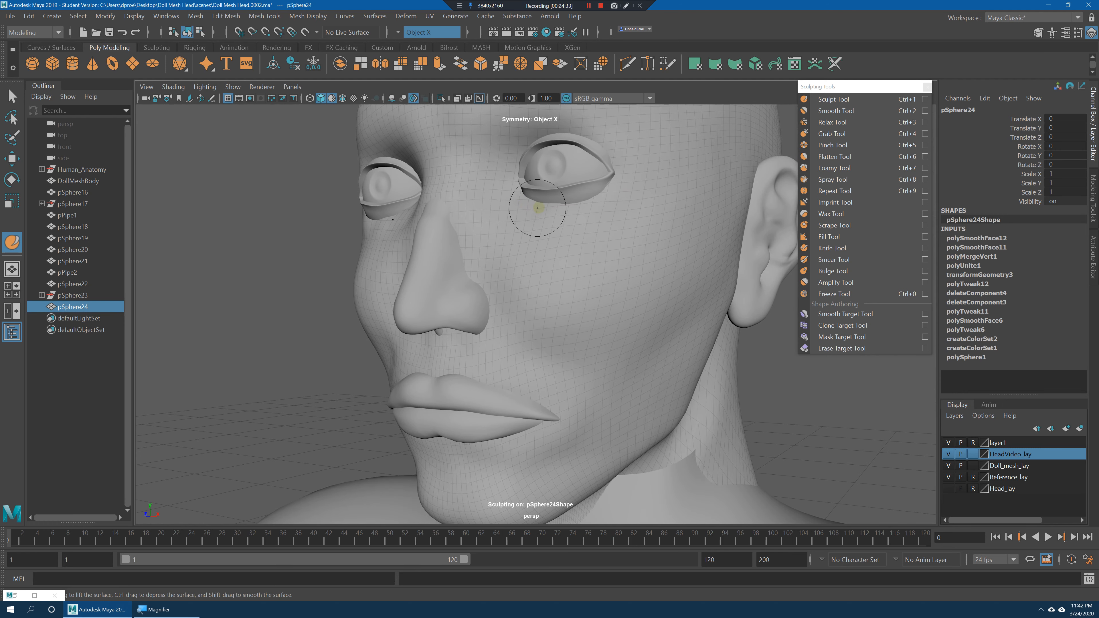
pyautogui.moveTo(613, 190)
pyautogui.keyDown('alt'); pyautogui.mouseDown()
pyautogui.moveTo(582, 224)
pyautogui.moveTo(537, 189)
pyautogui.mouseUp(); pyautogui.keyUp('alt')
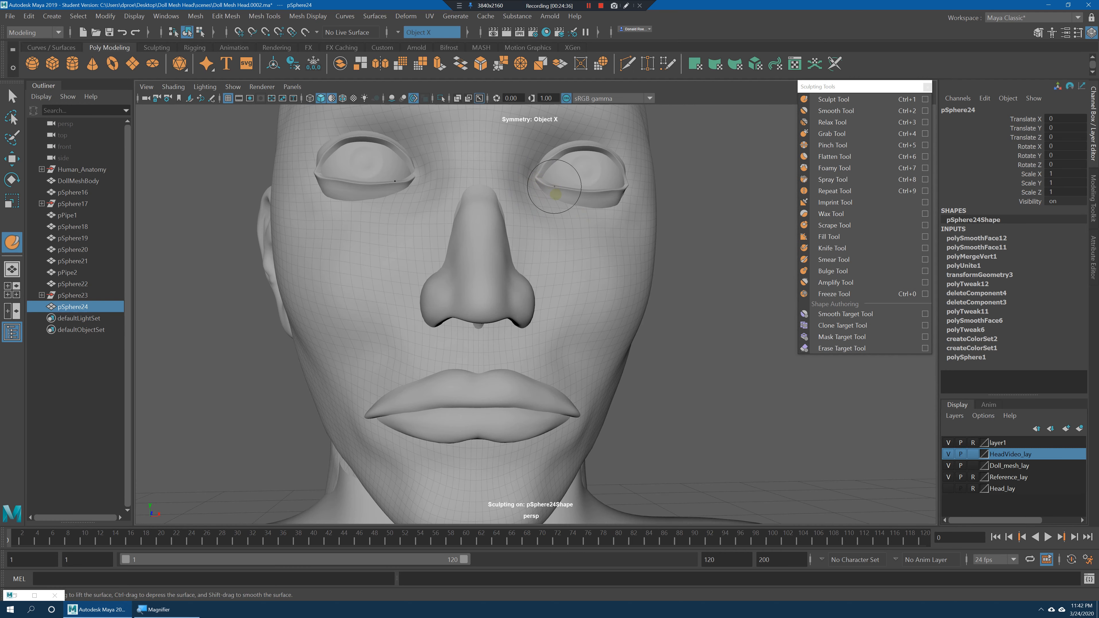
# Sculpt and smooth the areas below the lower eyelids and around the outer eye corners, blending them into the cheekbones.
pyautogui.moveTo(556, 194)
pyautogui.keyDown('alt'); pyautogui.mouseDown()
pyautogui.moveTo(562, 207)
pyautogui.moveTo(583, 201)
pyautogui.mouseUp(); pyautogui.keyUp('alt')
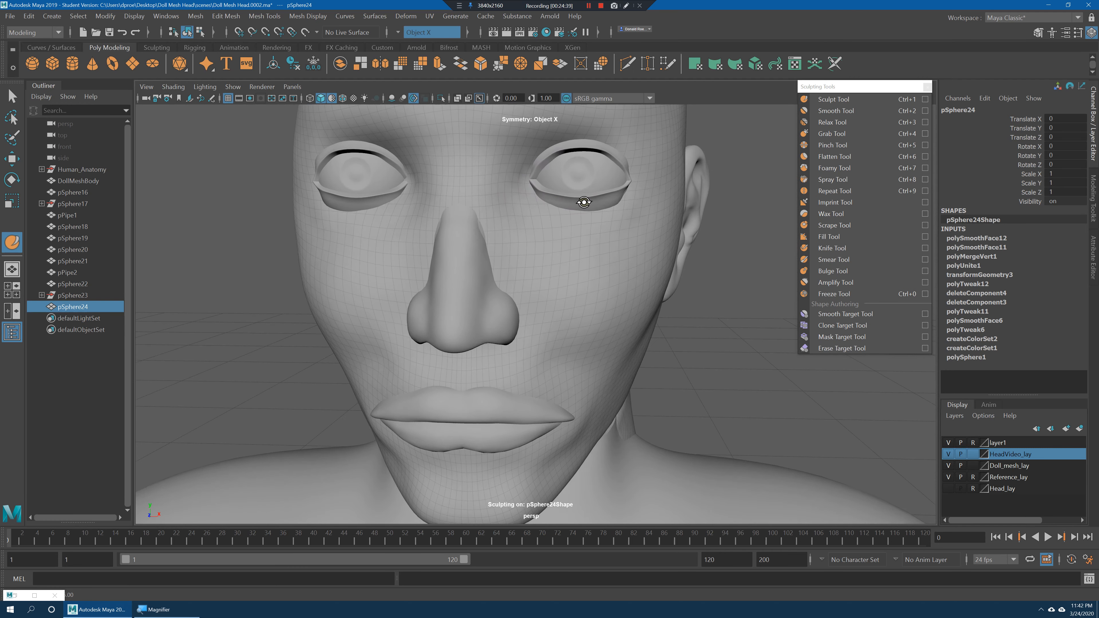
pyautogui.keyDown('alt'); pyautogui.moveTo(584, 179); pyautogui.dragTo(584, 241, button='middle'); pyautogui.keyUp('alt')
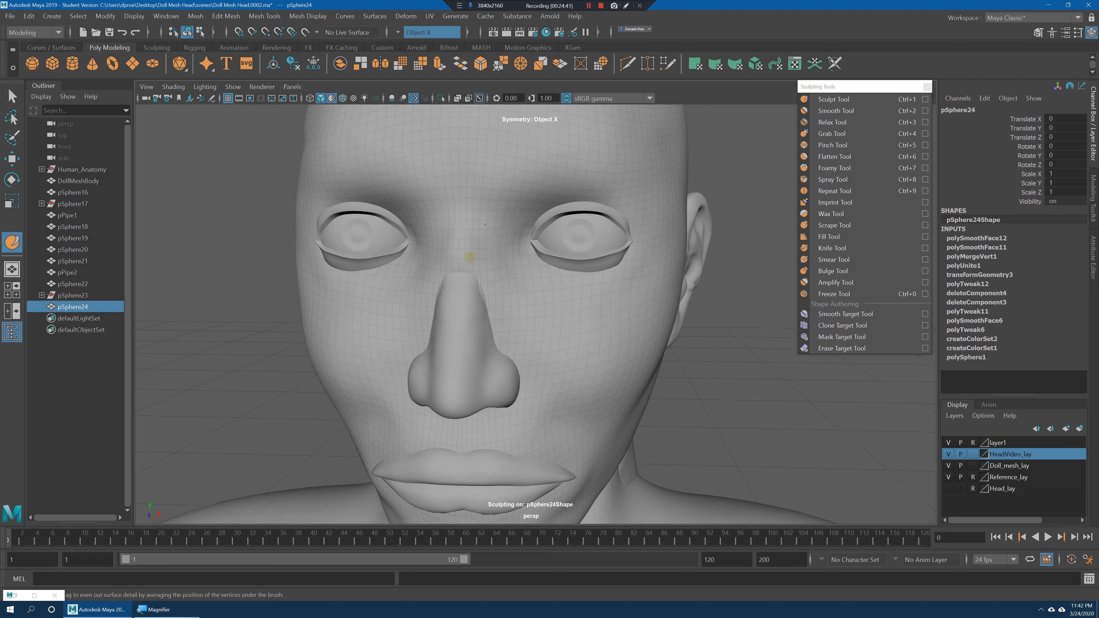
pyautogui.moveTo(569, 265)
pyautogui.keyDown('alt'); pyautogui.mouseDown()
pyautogui.moveTo(522, 298)
pyautogui.moveTo(554, 284)
pyautogui.mouseUp(); pyautogui.keyUp('alt')
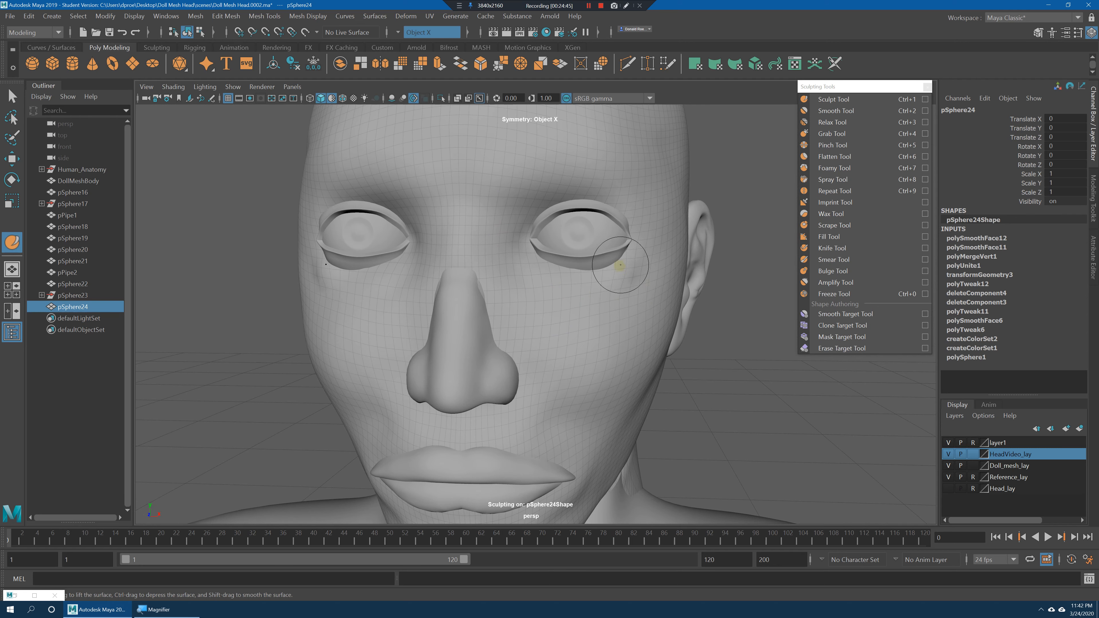
pyautogui.scroll(-3, 678, 297)
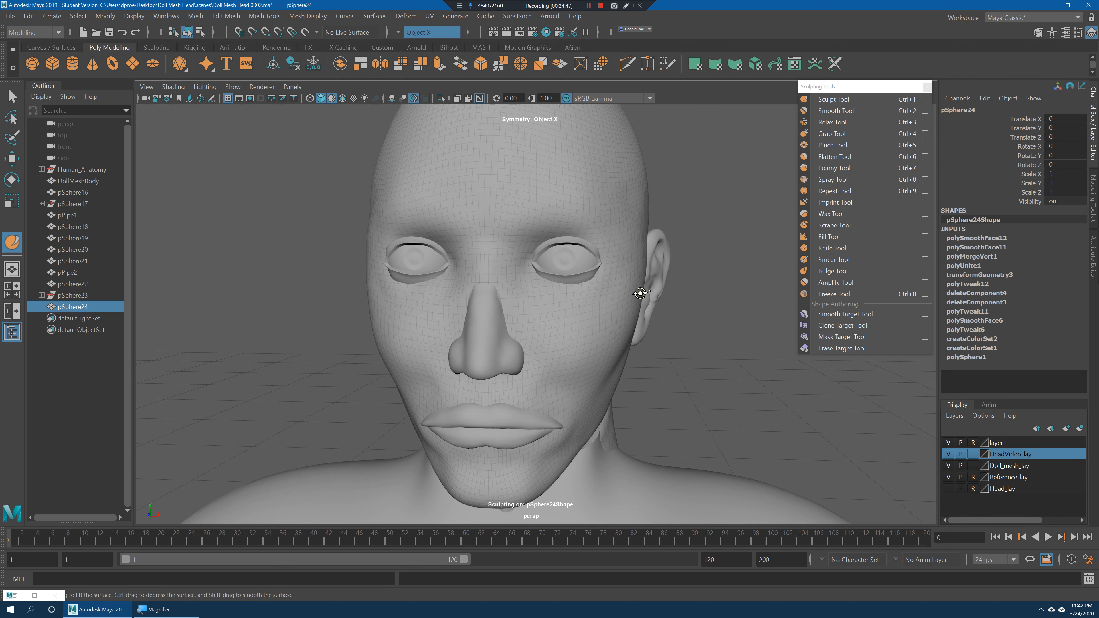
pyautogui.keyDown('alt'); pyautogui.moveTo(636, 291); pyautogui.dragTo(593, 272); pyautogui.keyUp('alt')
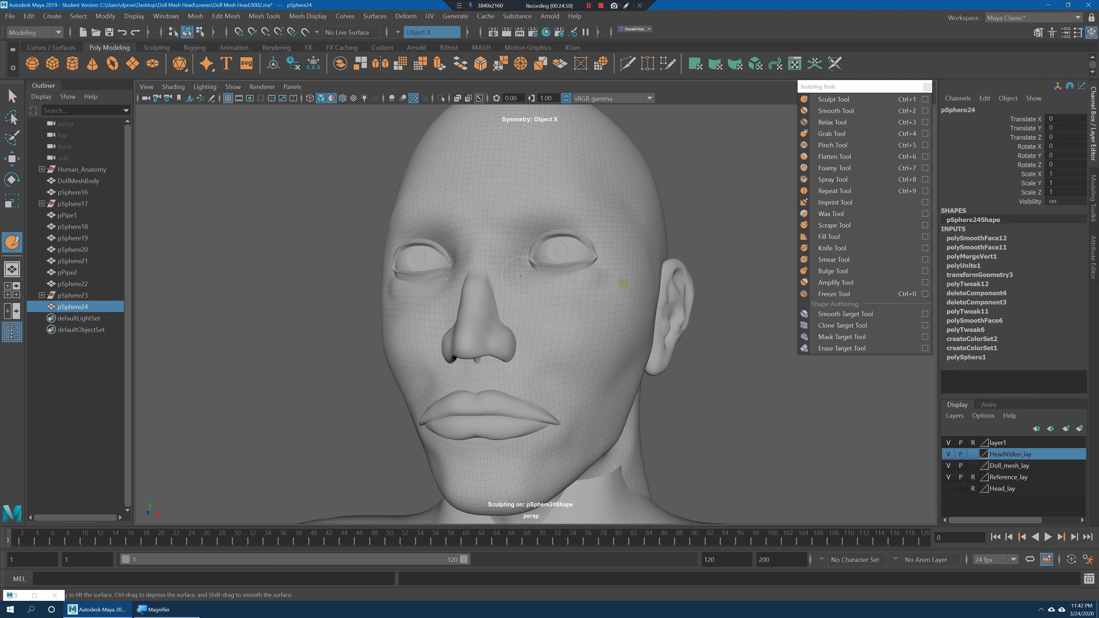
pyautogui.keyDown('alt'); pyautogui.moveTo(527, 276); pyautogui.dragTo(604, 292); pyautogui.keyUp('alt')
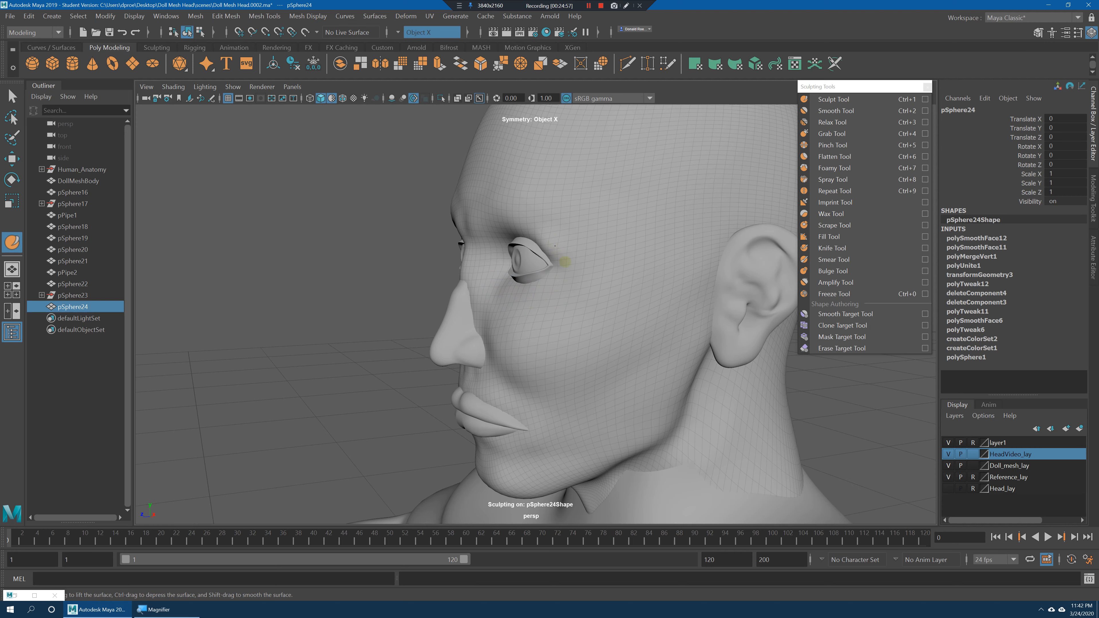
# Check the face from the front and below, and smooth the jaw's underside where it meets the neck.
pyautogui.keyDown('alt'); pyautogui.moveTo(620, 287); pyautogui.dragTo(588, 273); pyautogui.keyUp('alt')
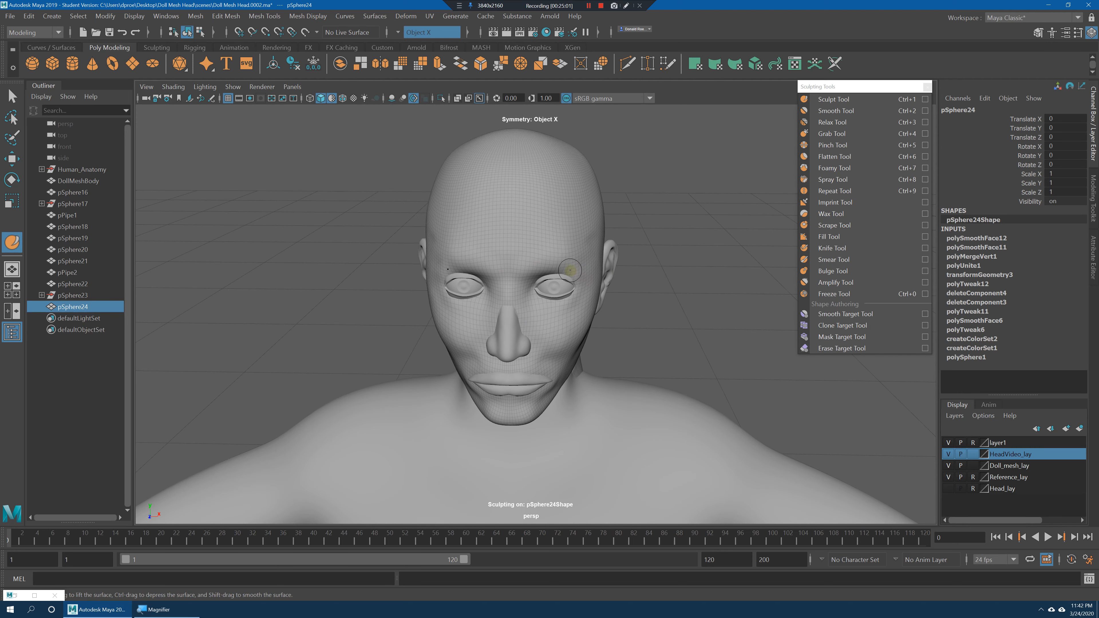
pyautogui.keyDown('alt'); pyautogui.moveTo(580, 277); pyautogui.dragTo(640, 273); pyautogui.keyUp('alt')
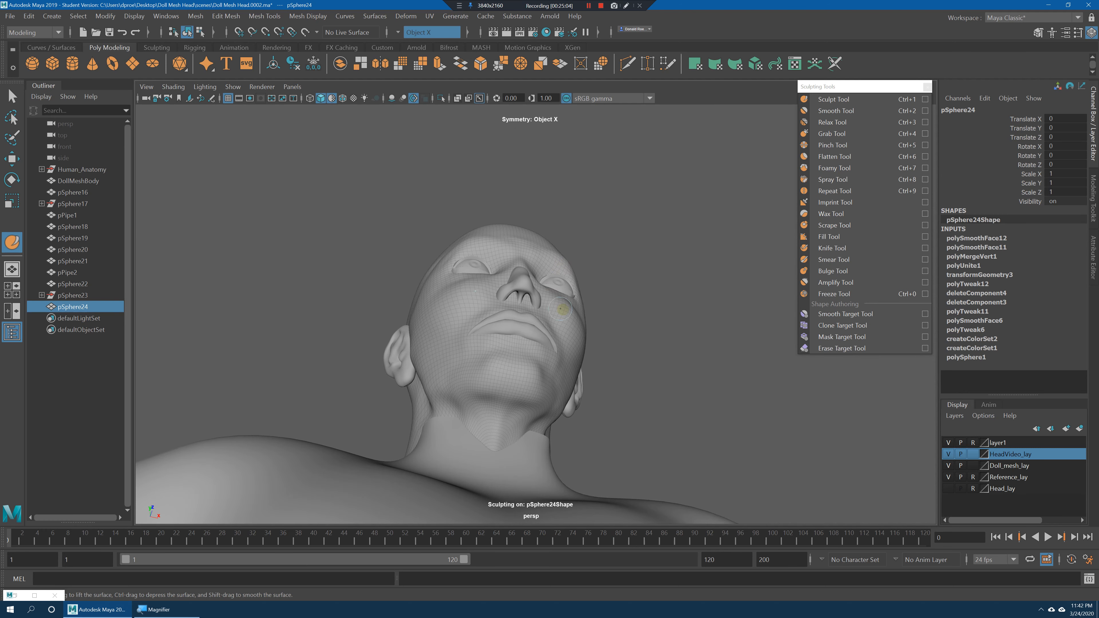
pyautogui.keyDown('alt'); pyautogui.moveTo(572, 316); pyautogui.dragTo(533, 391); pyautogui.keyUp('alt')
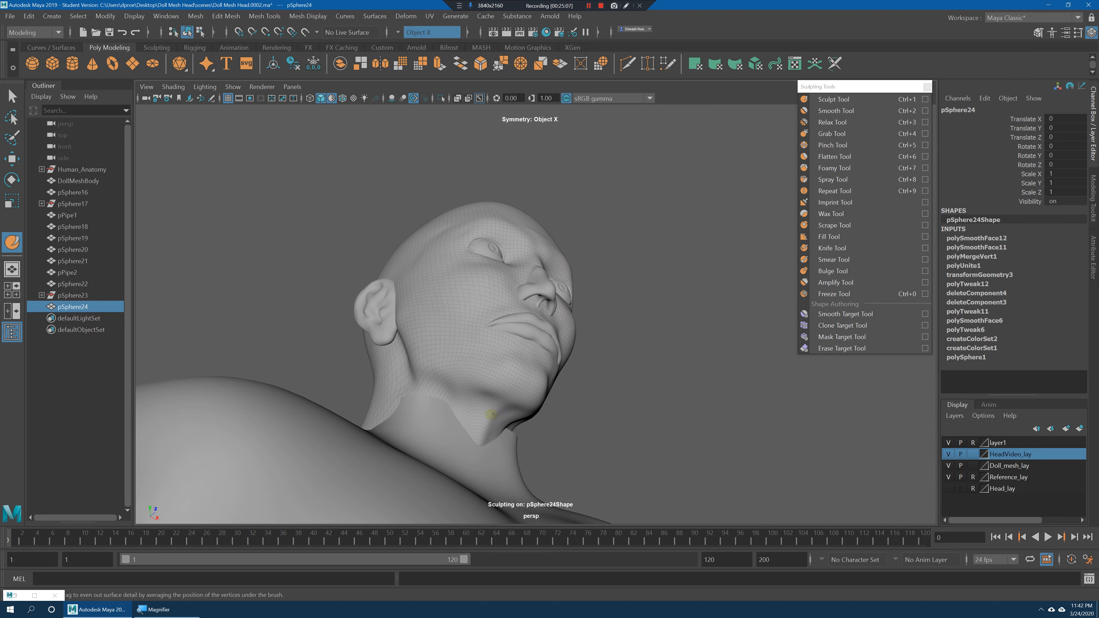
pyautogui.keyDown('alt'); pyautogui.moveTo(472, 414); pyautogui.dragTo(554, 430); pyautogui.keyUp('alt')
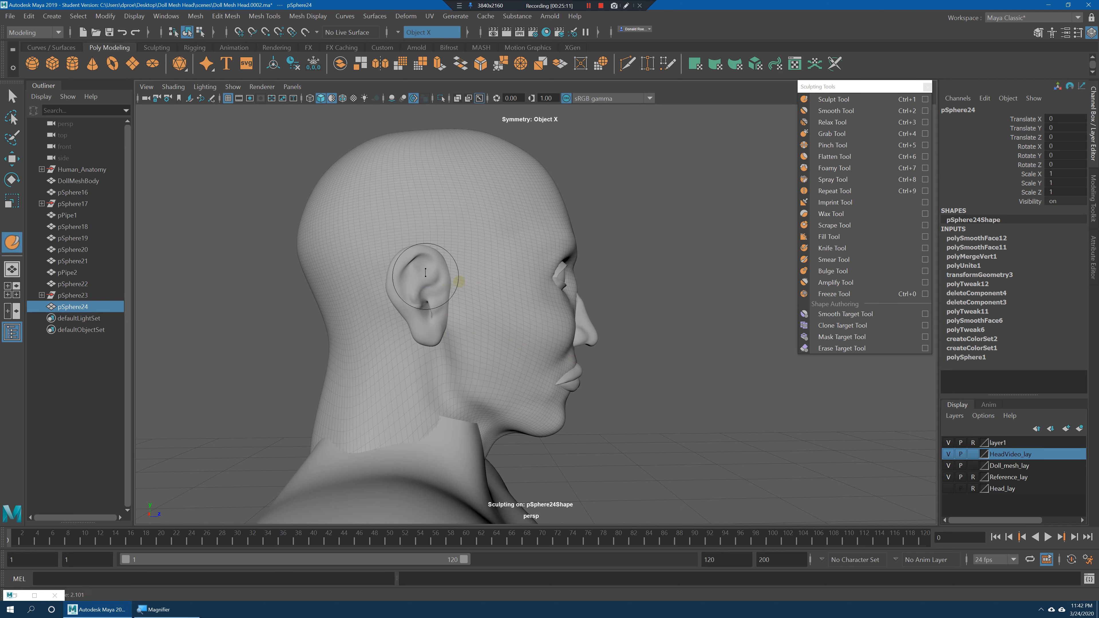
# Resize the brush and shape the back of the skull behind the ears, blending the surface down to the neck.
pyautogui.moveTo(449, 238)
pyautogui.keyDown('alt'); pyautogui.mouseDown()
pyautogui.moveTo(393, 262)
pyautogui.moveTo(350, 243)
pyautogui.moveTo(423, 299)
pyautogui.moveTo(466, 283)
pyautogui.mouseUp(); pyautogui.keyUp('alt')
pyautogui.moveTo(384, 309); pyautogui.dragTo(439, 262)
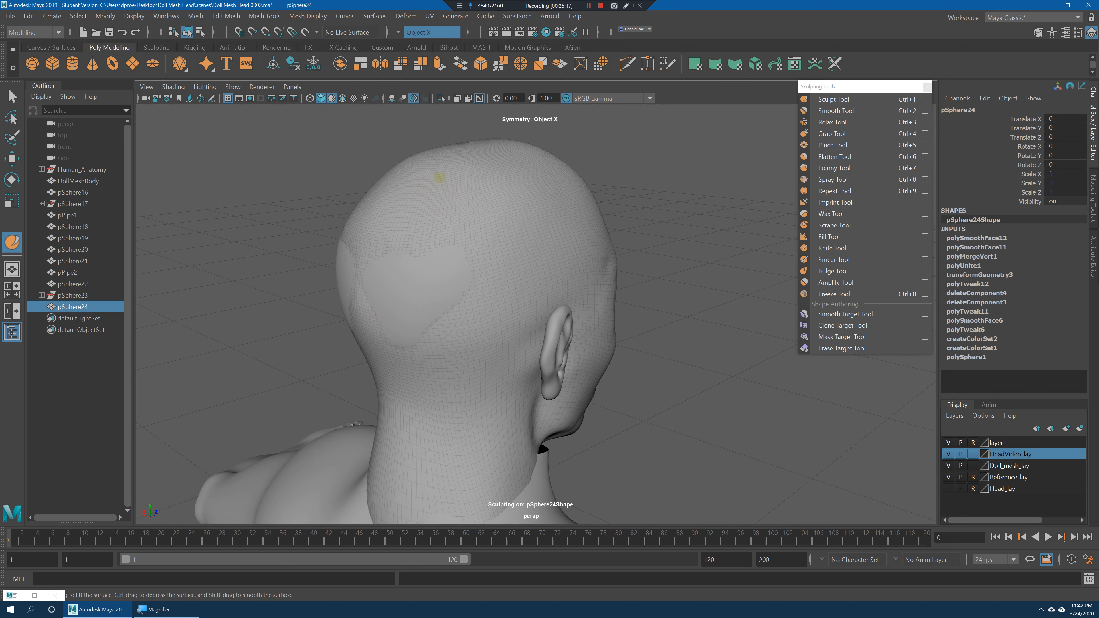
pyautogui.keyDown('alt'); pyautogui.moveTo(454, 195); pyautogui.dragTo(457, 287); pyautogui.keyUp('alt')
pyautogui.moveTo(424, 363)
pyautogui.keyDown('alt'); pyautogui.mouseDown()
pyautogui.moveTo(461, 356)
pyautogui.moveTo(449, 269)
pyautogui.moveTo(386, 243)
pyautogui.moveTo(374, 253)
pyautogui.mouseUp(); pyautogui.keyUp('alt')
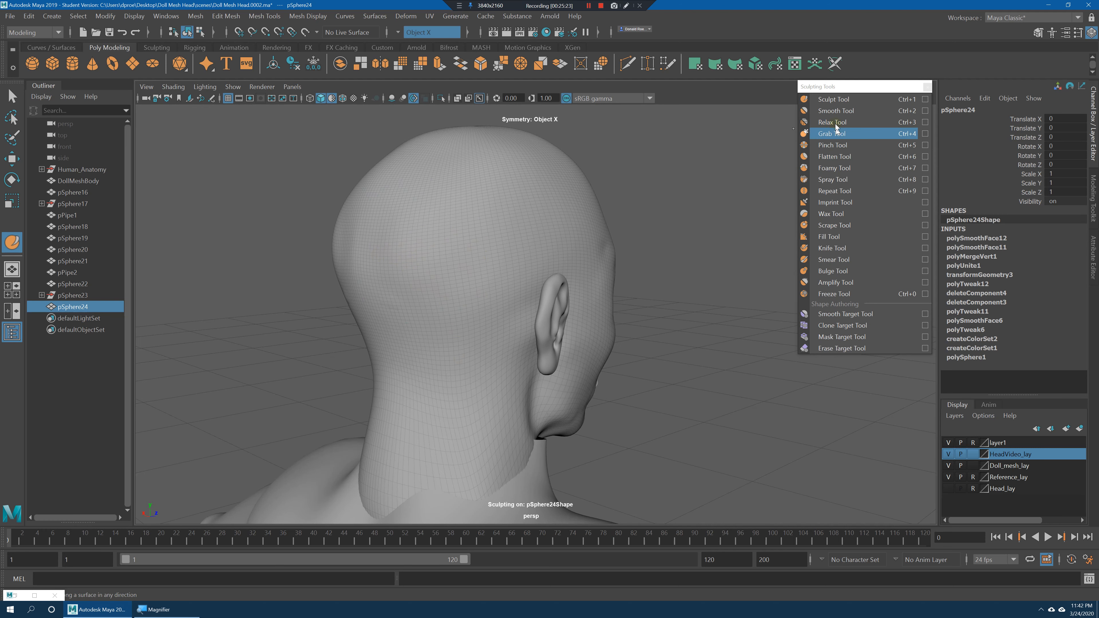
# Switch to the Smooth Tool, set its strength to about 60, and even out the back of the head and neck.
pyautogui.click(836, 112)
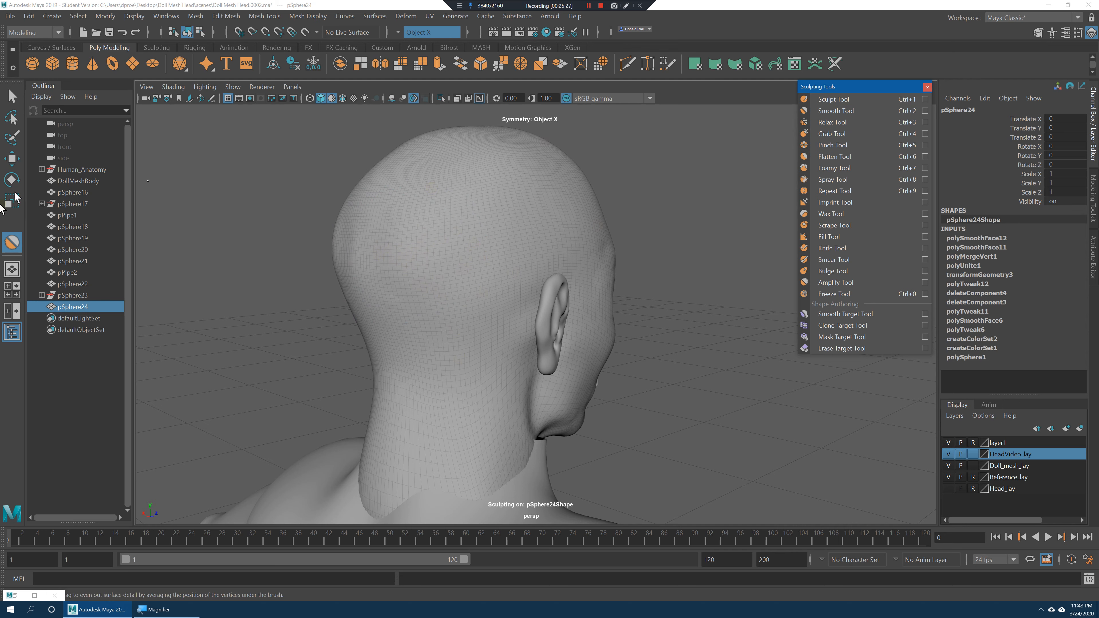
pyautogui.doubleClick(12, 242)
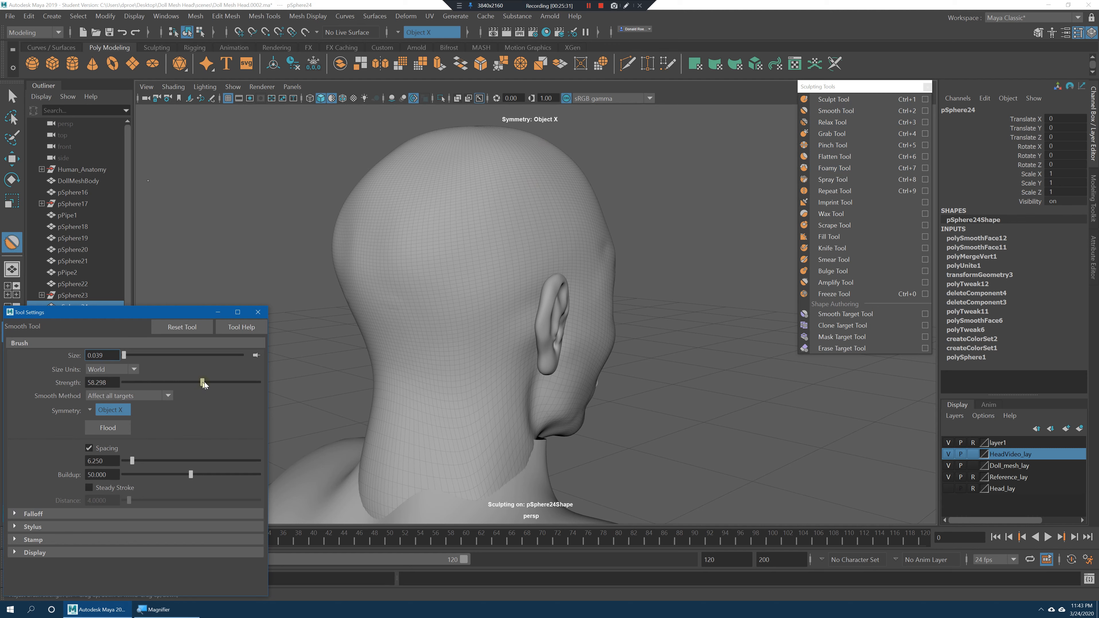
pyautogui.moveTo(392, 225)
pyautogui.mouseDown()
pyautogui.moveTo(425, 217)
pyautogui.moveTo(456, 232)
pyautogui.moveTo(379, 268)
pyautogui.mouseUp()
pyautogui.moveTo(449, 208)
pyautogui.keyDown('alt'); pyautogui.mouseDown()
pyautogui.moveTo(485, 206)
pyautogui.moveTo(493, 303)
pyautogui.mouseUp(); pyautogui.keyUp('alt')
pyautogui.moveTo(532, 265)
pyautogui.keyDown('alt'); pyautogui.mouseDown()
pyautogui.moveTo(528, 303)
pyautogui.moveTo(483, 337)
pyautogui.mouseUp(); pyautogui.keyUp('alt')
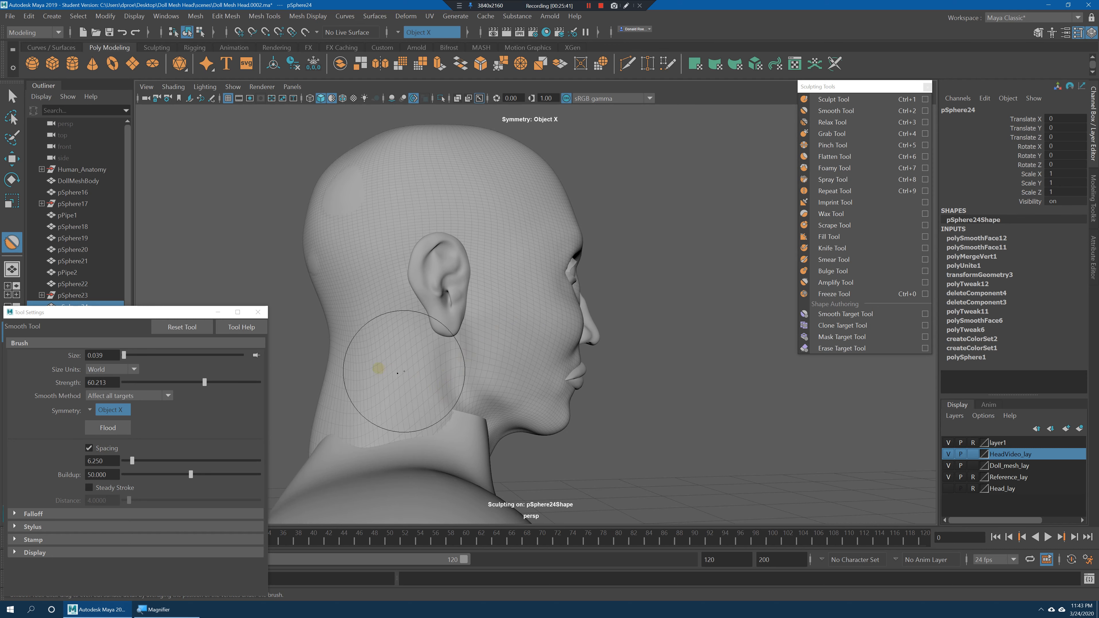
pyautogui.moveTo(387, 240)
pyautogui.keyDown('alt'); pyautogui.mouseDown()
pyautogui.moveTo(469, 344)
pyautogui.moveTo(428, 276)
pyautogui.moveTo(519, 271)
pyautogui.mouseUp(); pyautogui.keyUp('alt')
# Sculpt the base of the skull and nape with the Sculpt Tool at brush size 0.017, undoing the last stroke.
pyautogui.click(834, 99)
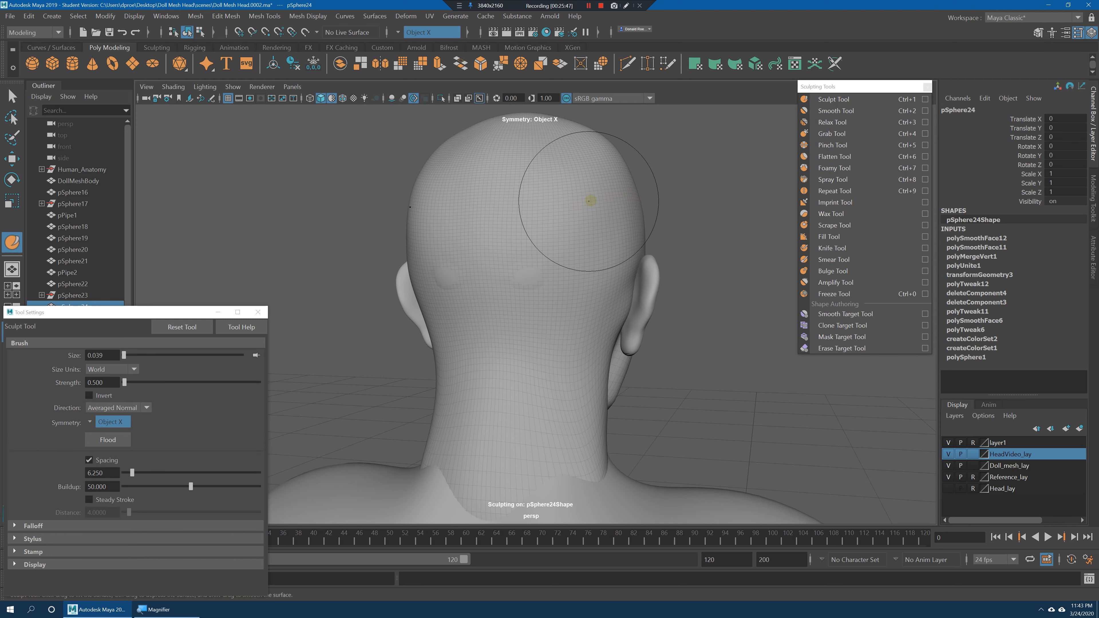
pyautogui.moveTo(529, 286)
pyautogui.keyDown('alt'); pyautogui.mouseDown()
pyautogui.moveTo(578, 305)
pyautogui.moveTo(562, 287)
pyautogui.moveTo(591, 278)
pyautogui.moveTo(569, 319)
pyautogui.moveTo(535, 318)
pyautogui.mouseUp(); pyautogui.keyUp('alt')
pyautogui.moveTo(623, 346)
pyautogui.keyDown('alt'); pyautogui.mouseDown()
pyautogui.moveTo(588, 358)
pyautogui.moveTo(614, 331)
pyautogui.moveTo(622, 287)
pyautogui.moveTo(491, 344)
pyautogui.mouseUp(); pyautogui.keyUp('alt')
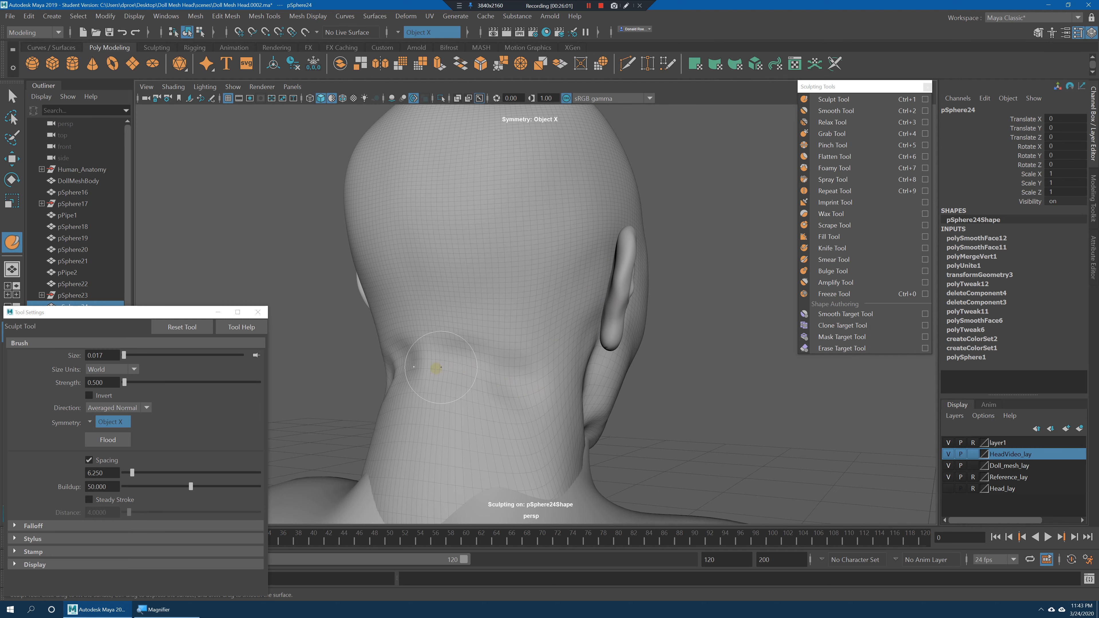
pyautogui.moveTo(539, 419)
pyautogui.keyDown('alt'); pyautogui.mouseDown()
pyautogui.moveTo(545, 404)
pyautogui.moveTo(461, 352)
pyautogui.mouseUp(); pyautogui.keyUp('alt')
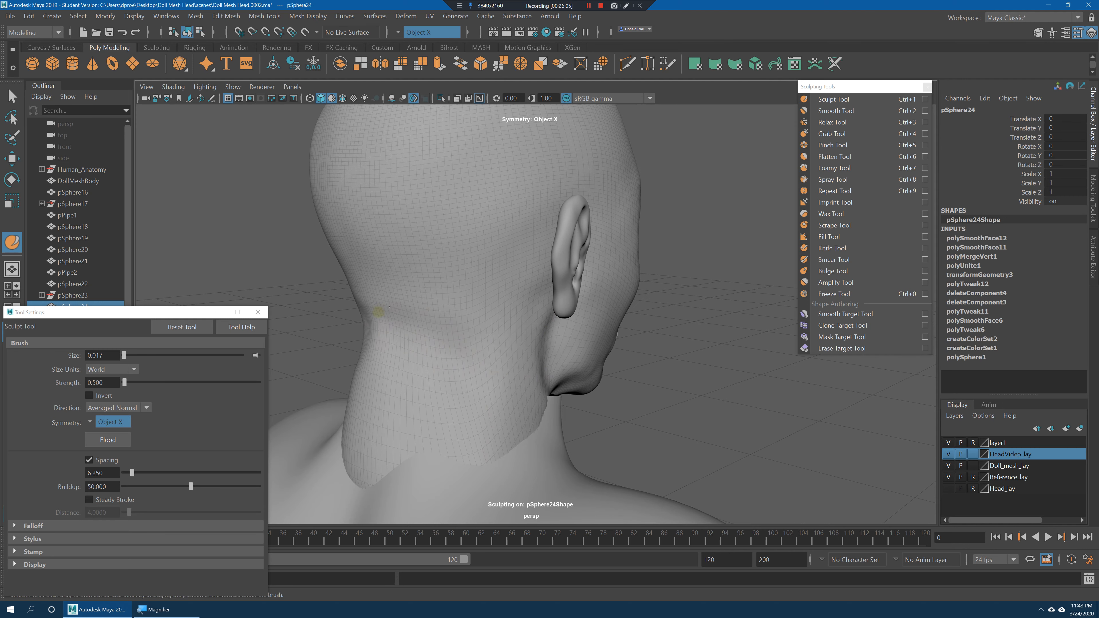
pyautogui.moveTo(331, 313)
pyautogui.keyDown('alt'); pyautogui.mouseDown()
pyautogui.moveTo(392, 349)
pyautogui.moveTo(452, 346)
pyautogui.mouseUp(); pyautogui.keyUp('alt')
pyautogui.hotkey('ctrl', 'z')
pyautogui.keyDown('alt'); pyautogui.moveTo(448, 344); pyautogui.dragTo(478, 336, button='middle'); pyautogui.keyUp('alt')
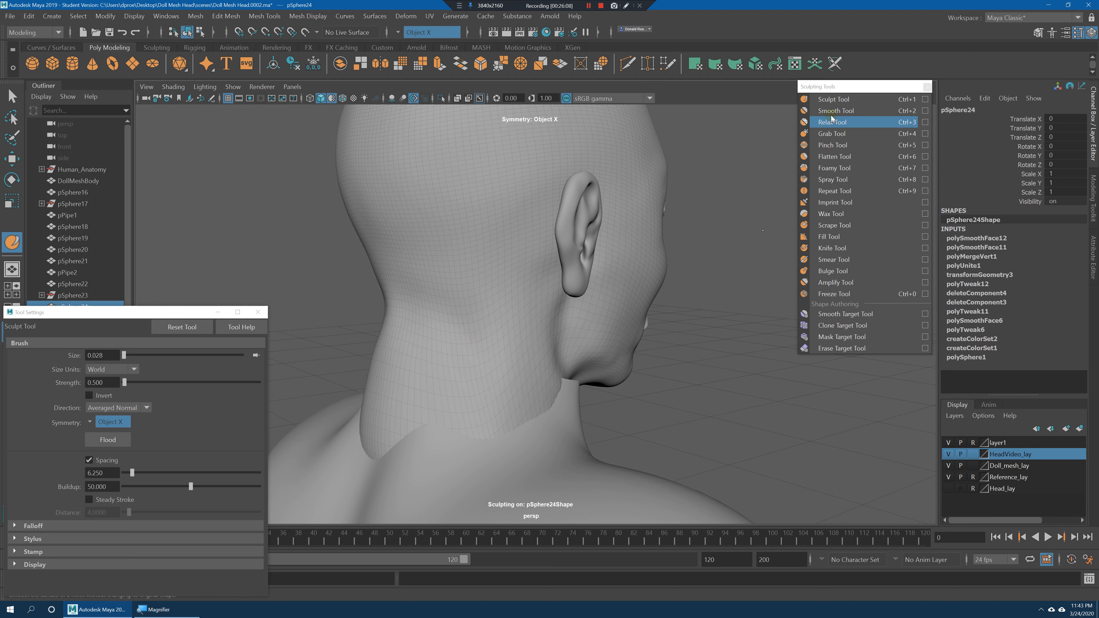
# Reshape the back and sides of the neck with the Grab Tool at brush size 0.032 and strength 34.894.
pyautogui.click(831, 134)
pyautogui.moveTo(497, 346)
pyautogui.keyDown('alt'); pyautogui.mouseDown()
pyautogui.moveTo(429, 351)
pyautogui.moveTo(405, 370)
pyautogui.moveTo(364, 366)
pyautogui.moveTo(353, 325)
pyautogui.mouseUp(); pyautogui.keyUp('alt')
pyautogui.press('b')
pyautogui.moveTo(339, 398)
pyautogui.mouseDown()
pyautogui.moveTo(347, 405)
pyautogui.moveTo(336, 395)
pyautogui.moveTo(378, 385)
pyautogui.moveTo(474, 387)
pyautogui.mouseUp()
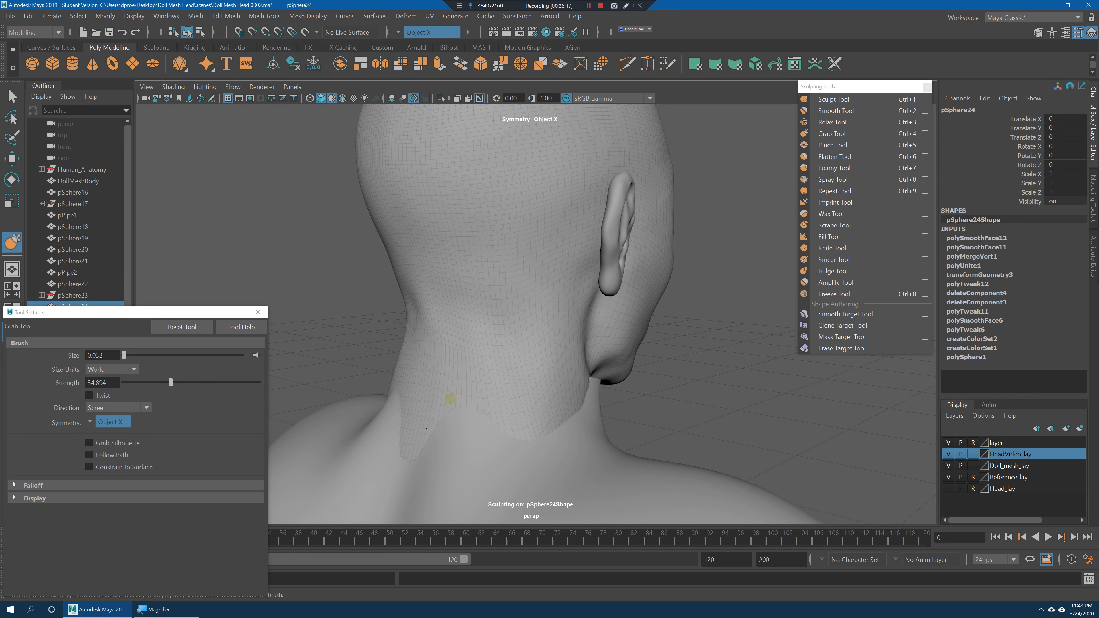
pyautogui.keyDown('alt'); pyautogui.moveTo(517, 379); pyautogui.dragTo(463, 375); pyautogui.keyUp('alt')
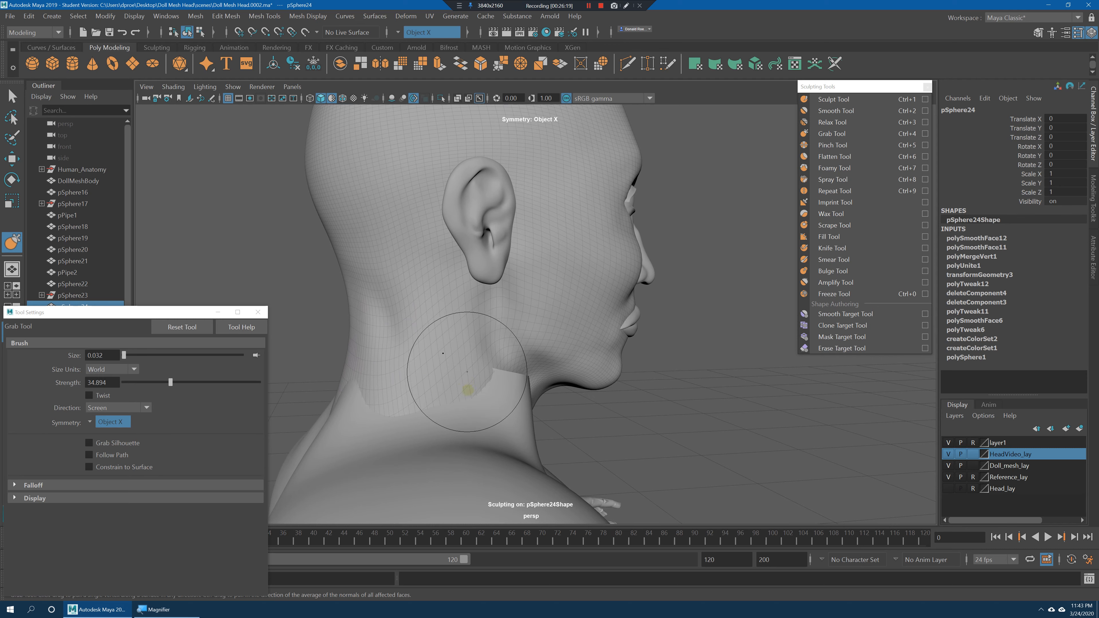
pyautogui.keyDown('alt'); pyautogui.moveTo(546, 403); pyautogui.dragTo(501, 417); pyautogui.keyUp('alt')
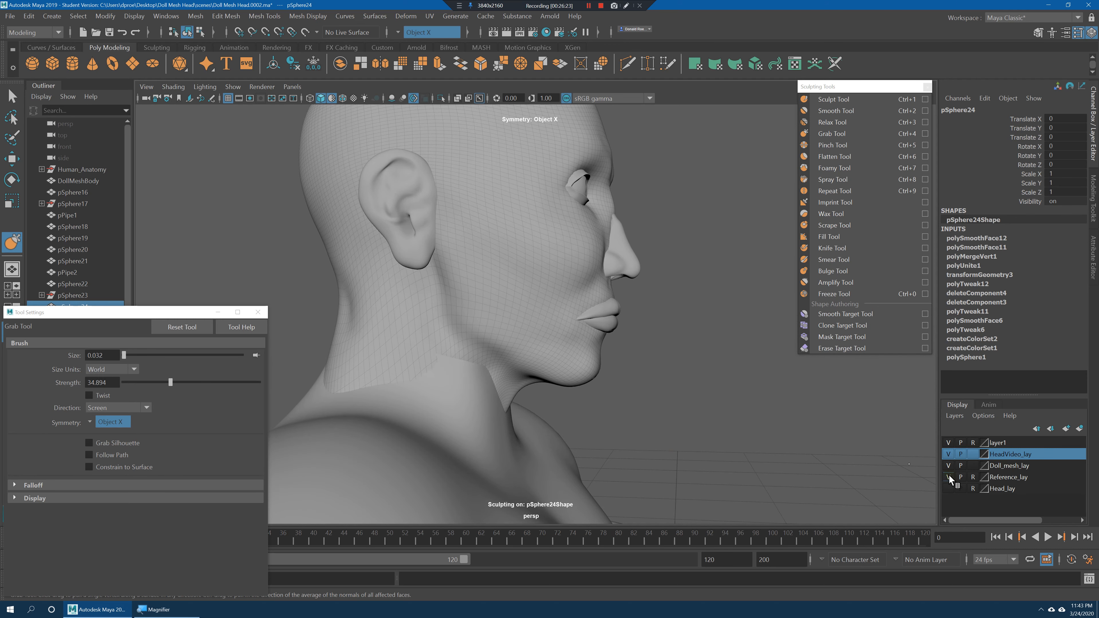
# Hide the Doll_mesh_lay layer, exit sculpting, deselect the head and review the head and neck against the skeleton.
pyautogui.click(948, 466)
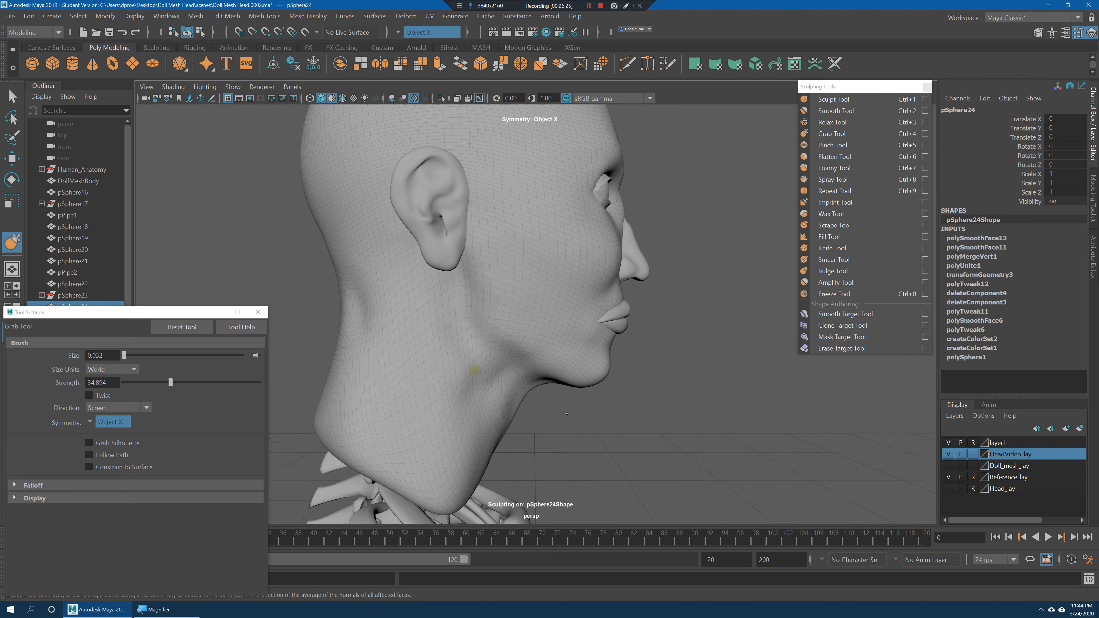
pyautogui.keyDown('alt'); pyautogui.moveTo(456, 376); pyautogui.dragTo(713, 292); pyautogui.keyUp('alt')
pyautogui.keyDown('alt'); pyautogui.moveTo(712, 305); pyautogui.dragTo(679, 307, button='middle'); pyautogui.keyUp('alt')
pyautogui.keyDown('alt'); pyautogui.moveTo(680, 306); pyautogui.dragTo(770, 375, button='right'); pyautogui.keyUp('alt')
pyautogui.moveTo(770, 375)
pyautogui.keyDown('alt'); pyautogui.mouseDown()
pyautogui.moveTo(577, 312)
pyautogui.moveTo(498, 373)
pyautogui.moveTo(484, 330)
pyautogui.mouseUp(); pyautogui.keyUp('alt')
pyautogui.keyDown('alt'); pyautogui.moveTo(471, 293); pyautogui.dragTo(590, 304); pyautogui.keyUp('alt')
pyautogui.press('q')
pyautogui.click(636, 290)
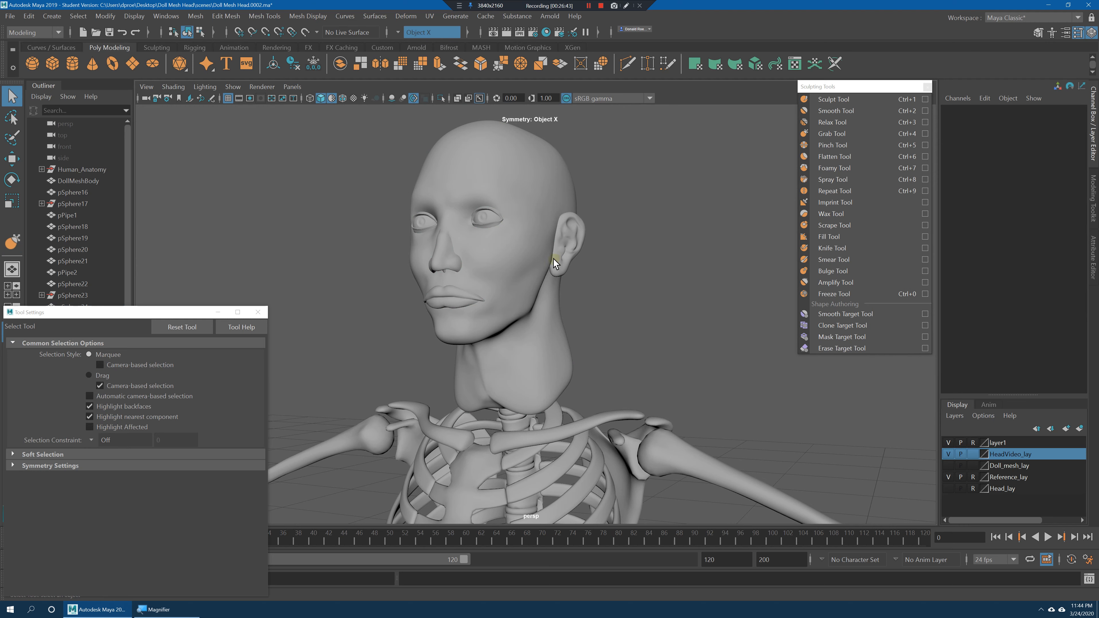
pyautogui.keyDown('alt'); pyautogui.moveTo(585, 269); pyautogui.dragTo(626, 294); pyautogui.keyUp('alt')
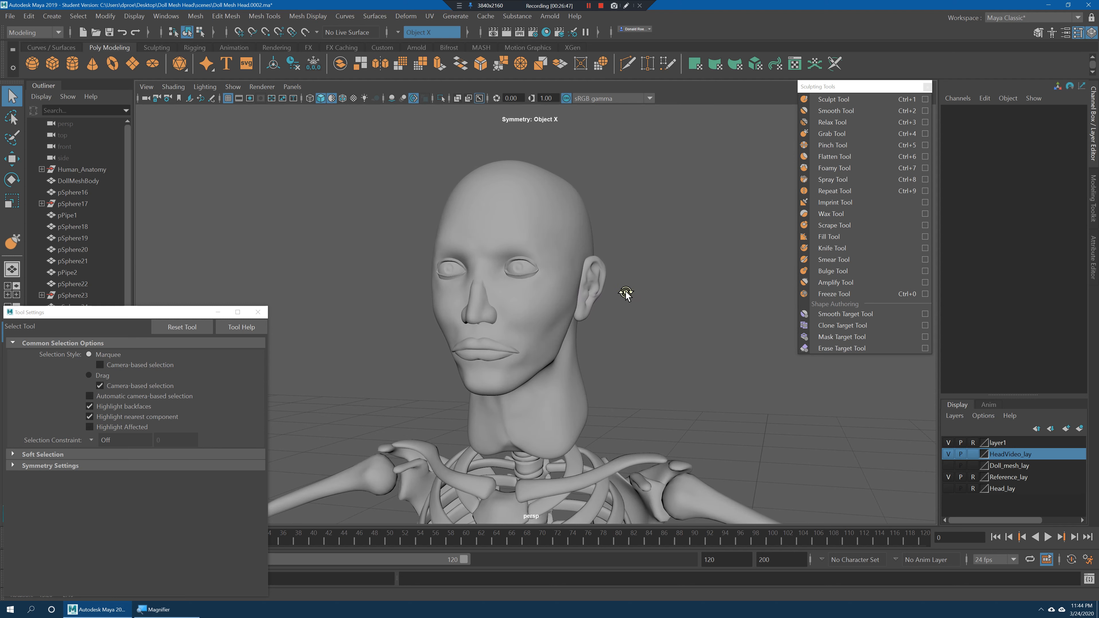
pyautogui.moveTo(461, 227); pyautogui.dragTo(658, 380)
pyautogui.click(698, 334)
pyautogui.click(546, 299)
pyautogui.click(691, 328)
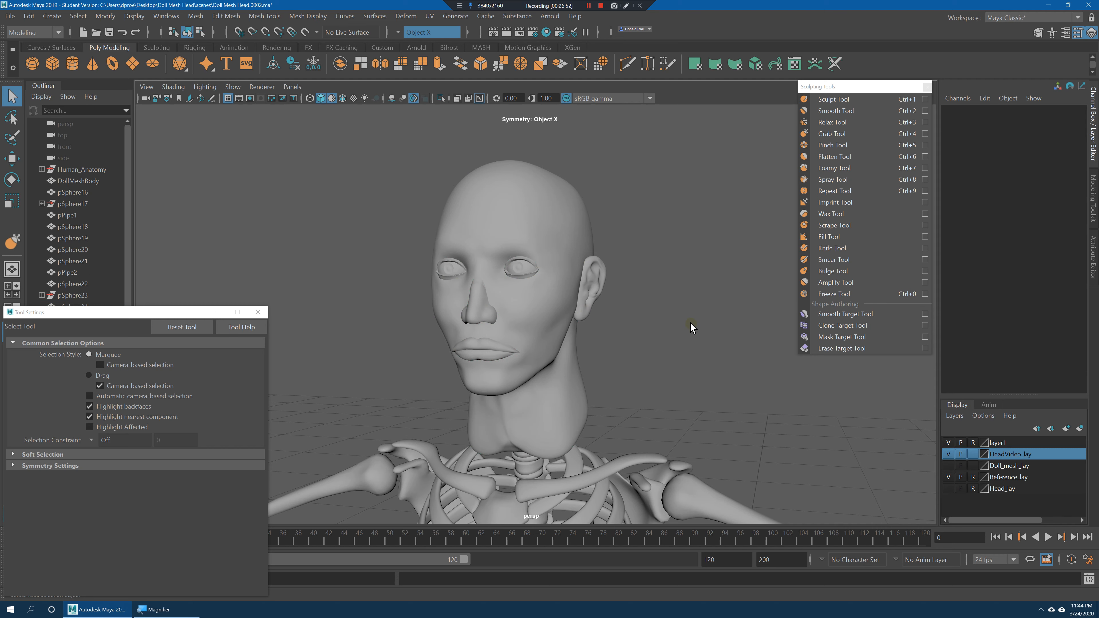